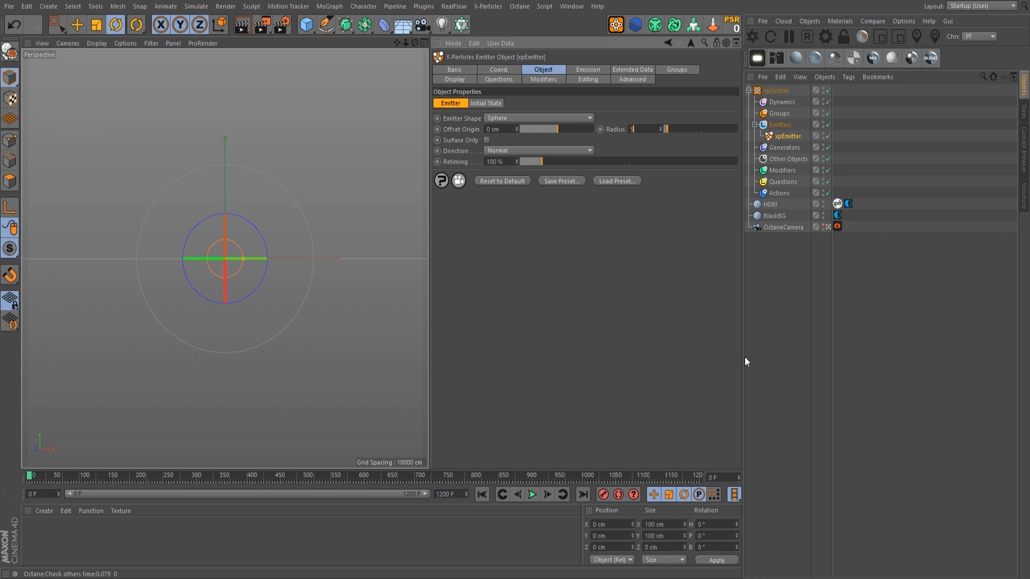
Set the emitter's radius to 5 cm and its emission mode to Shot with a shot count of 10
{"action": "left_click", "coordinate": [807, 283]}
{"action": "left_click", "coordinate": [792, 137]}
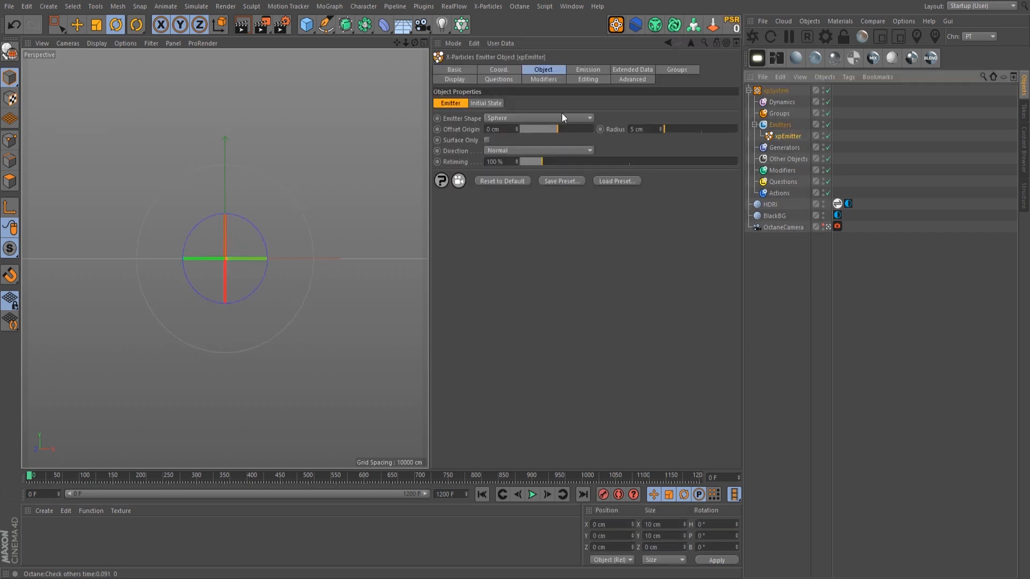
{"action": "left_click", "coordinate": [592, 70]}
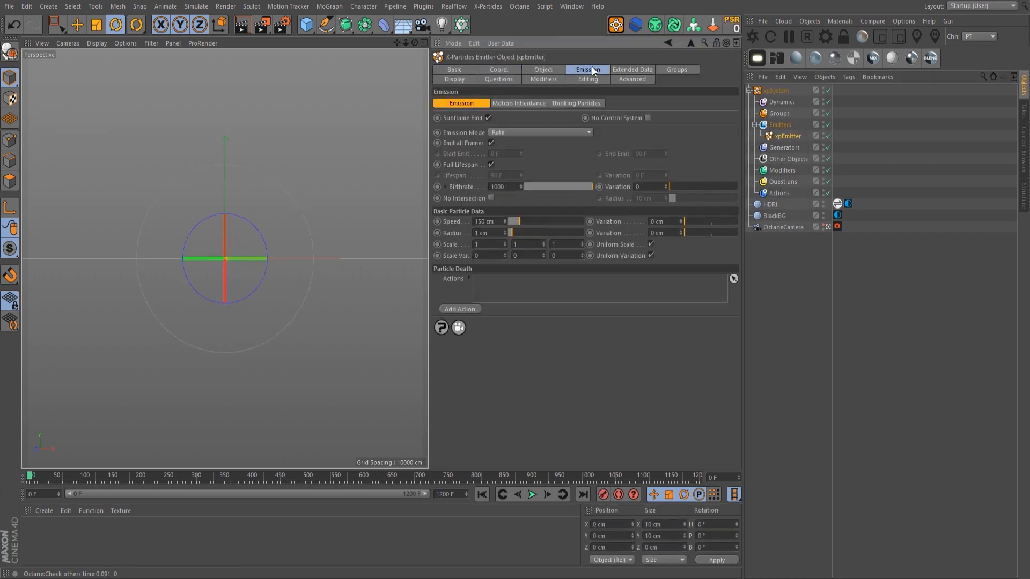
{"action": "left_click", "coordinate": [517, 133]}
{"action": "left_click", "coordinate": [500, 166]}
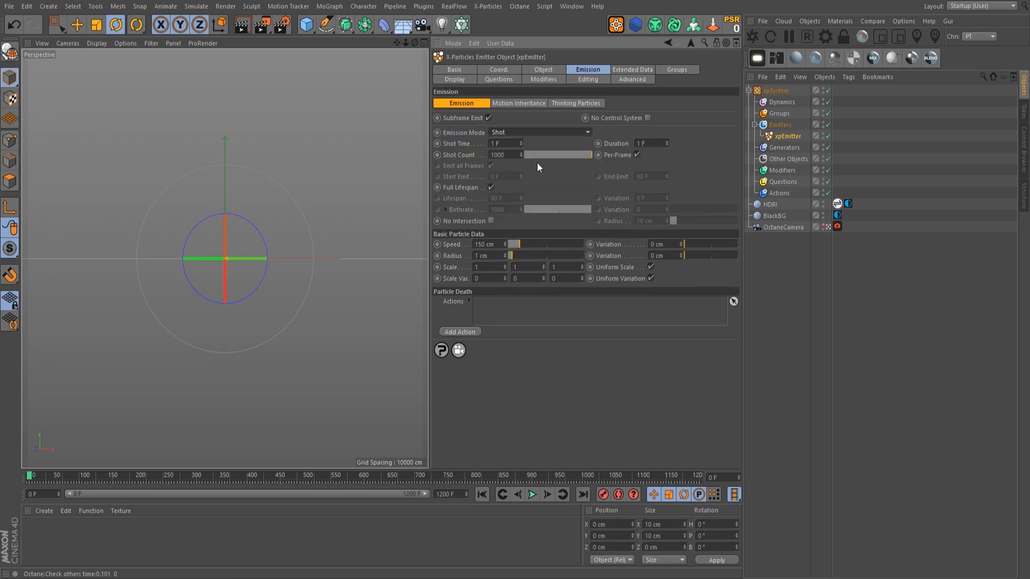
{"action": "left_click", "coordinate": [513, 155]}
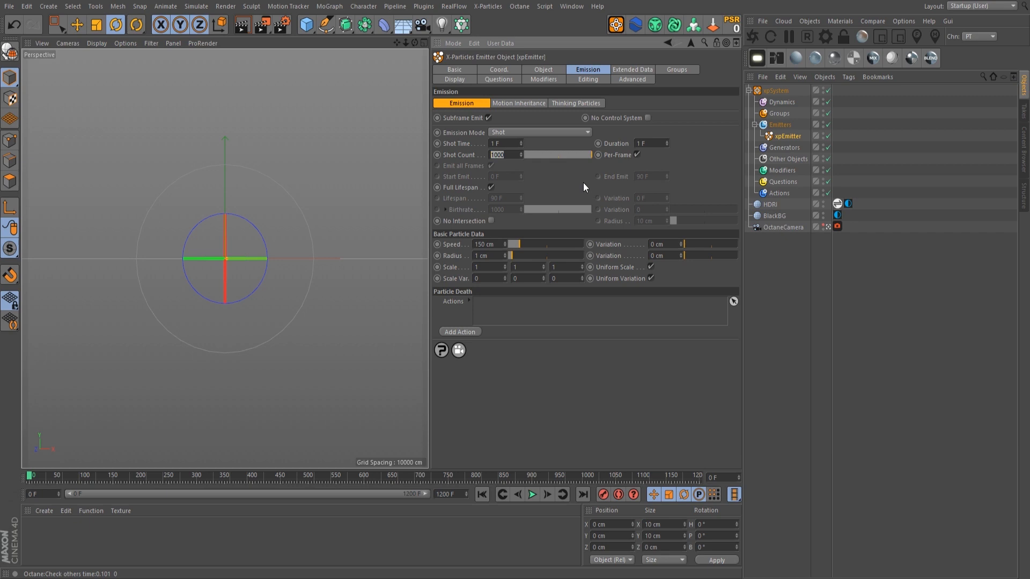
{"action": "type", "text": "10"}
{"action": "key", "text": "Return"}
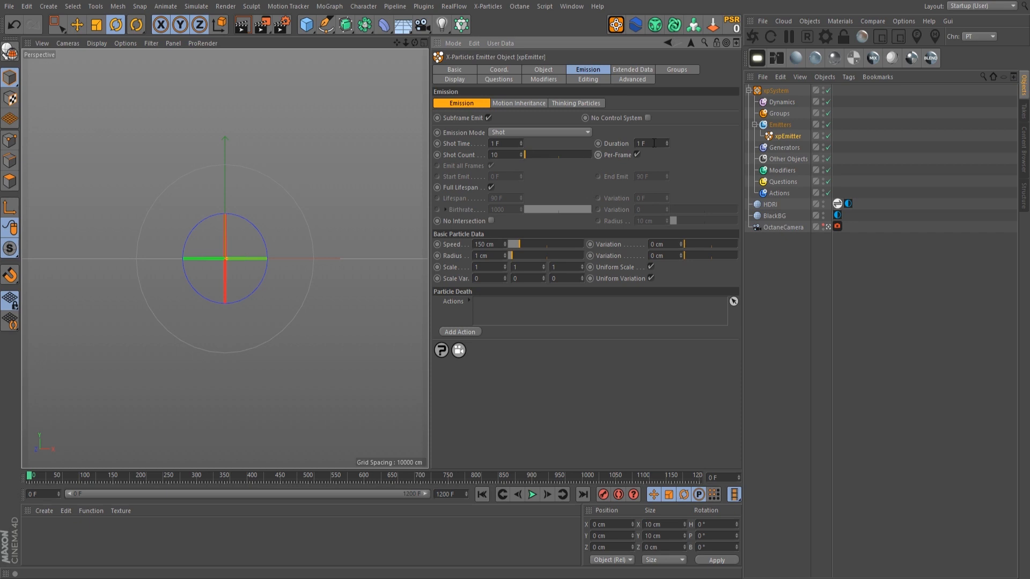
Add xpTurbulence and xpDrag motion modifiers to the particle system's Modifiers folder
{"action": "left_click", "coordinate": [783, 170]}
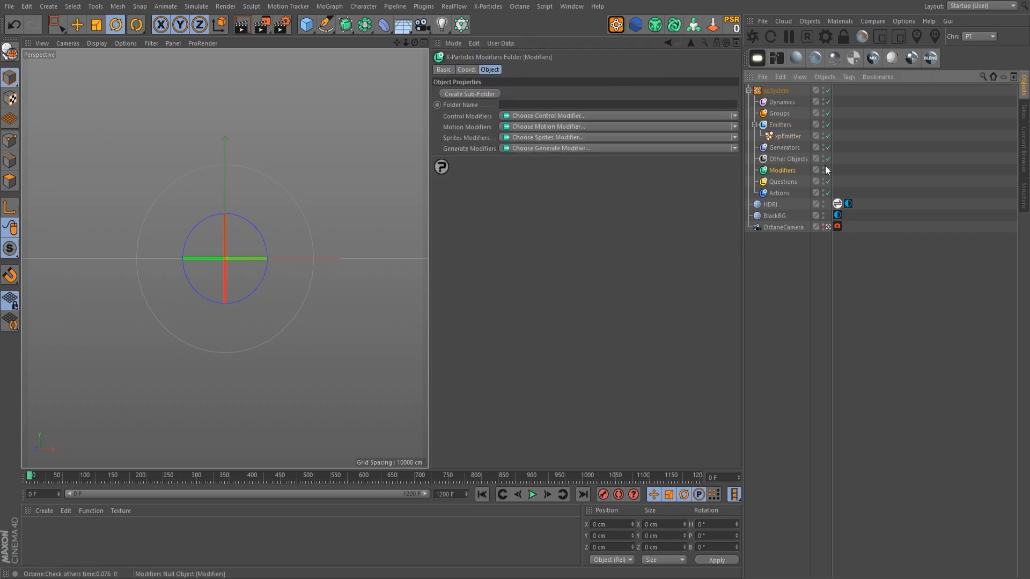
{"action": "left_click", "coordinate": [524, 127]}
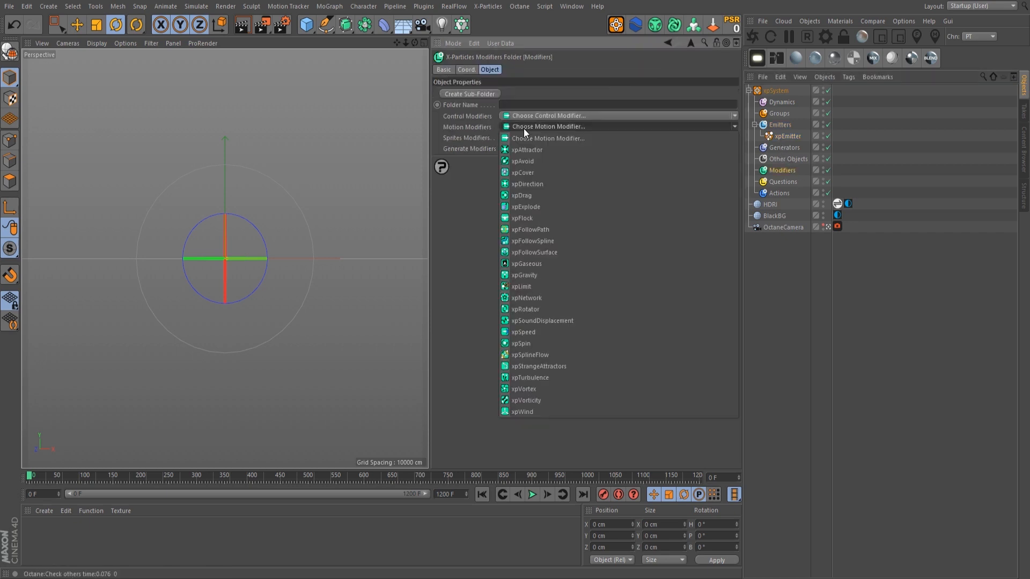
{"action": "left_click", "coordinate": [533, 377]}
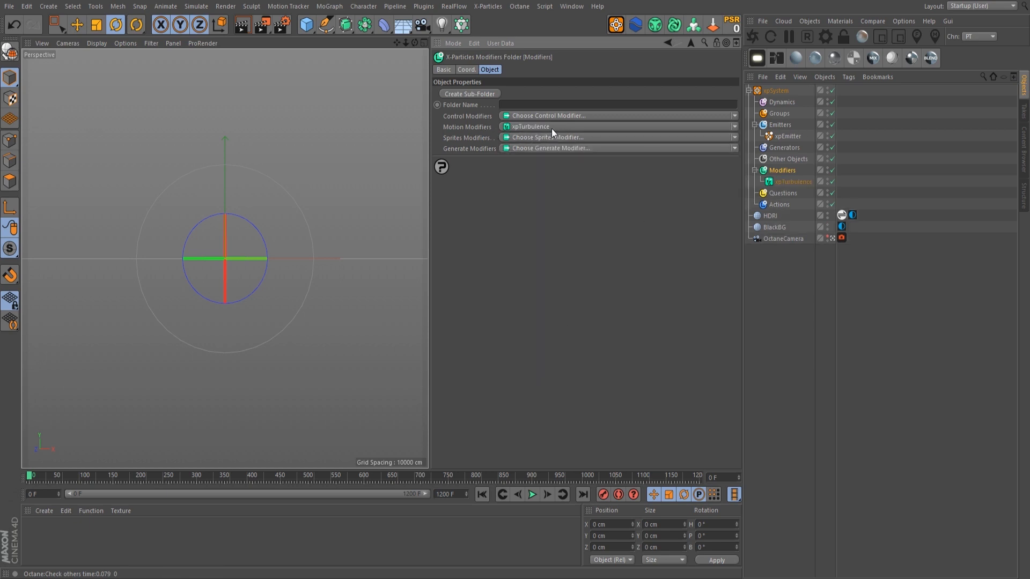
{"action": "left_click", "coordinate": [532, 127]}
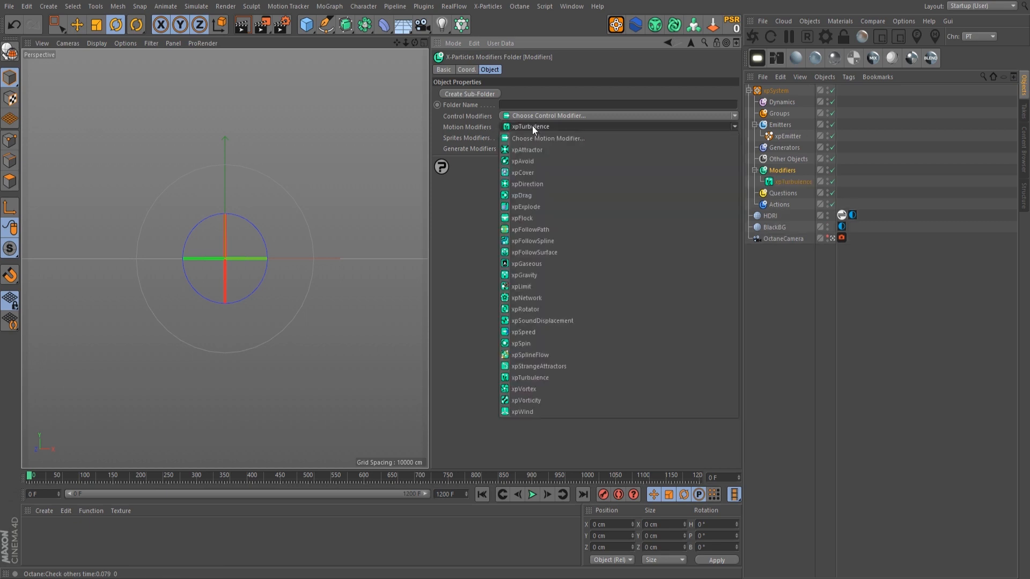
{"action": "left_click", "coordinate": [529, 195]}
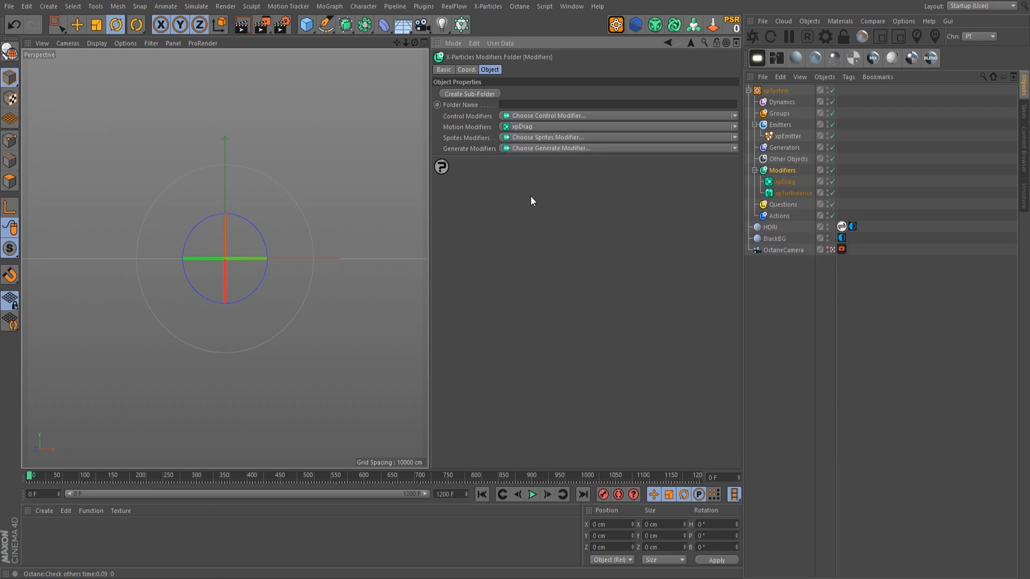
{"action": "left_click", "coordinate": [792, 193]}
{"action": "left_click", "coordinate": [530, 116]}
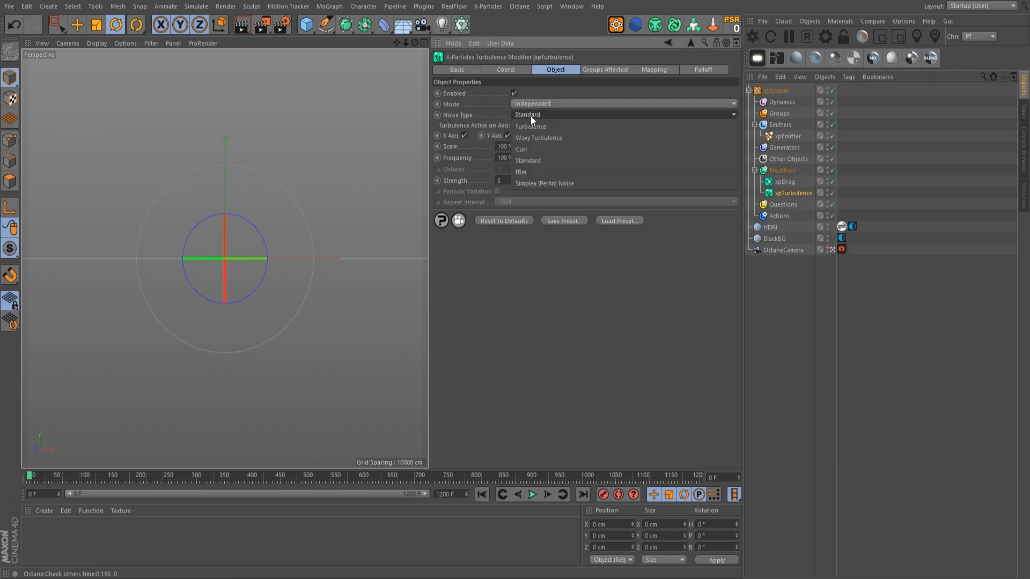
{"action": "left_click", "coordinate": [530, 115]}
Set the xpDrag modifier's density to Treacle and its force multiplier to 23%
{"action": "left_click", "coordinate": [823, 180]}
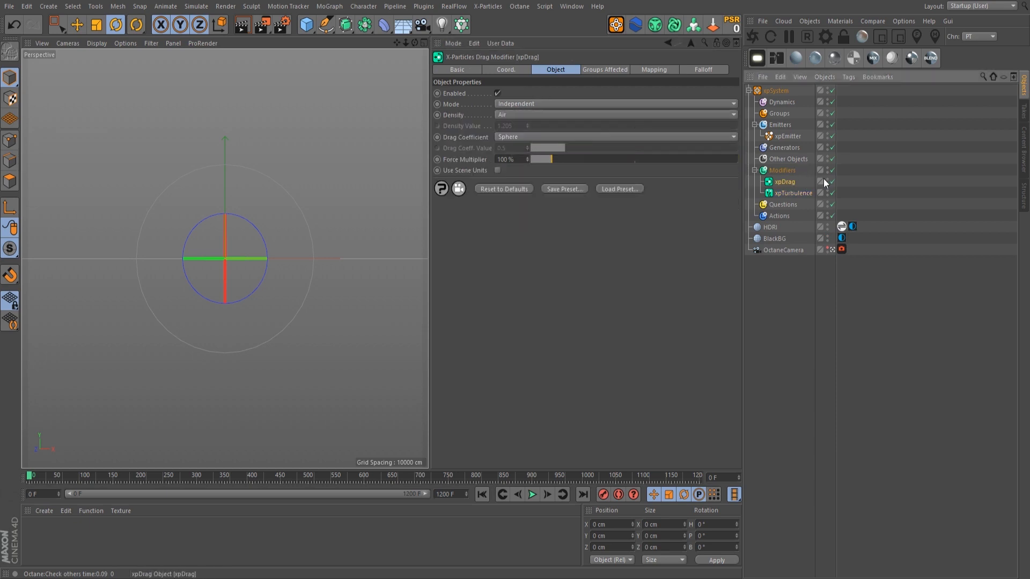
{"action": "left_click", "coordinate": [506, 115]}
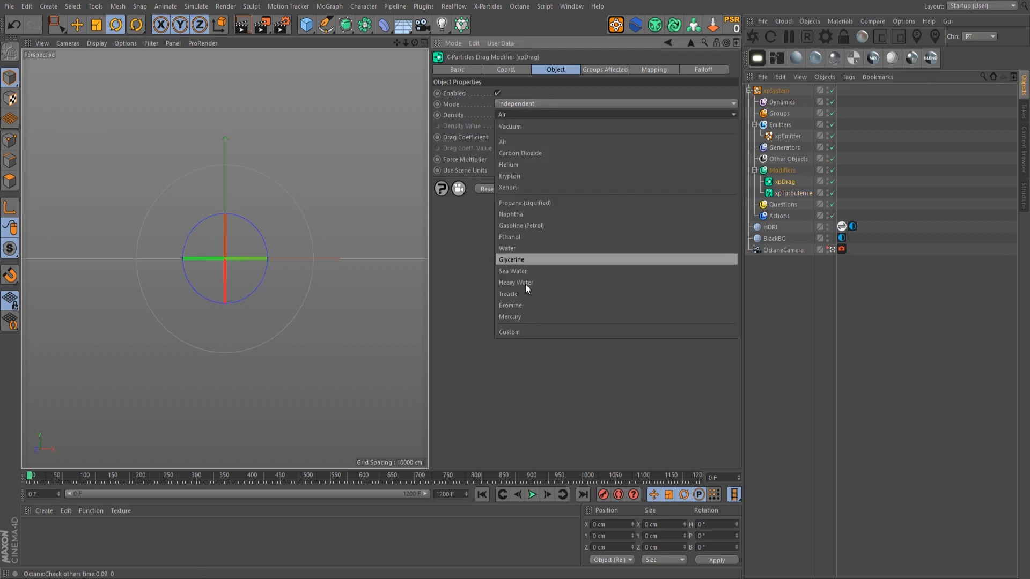
{"action": "left_click", "coordinate": [511, 294]}
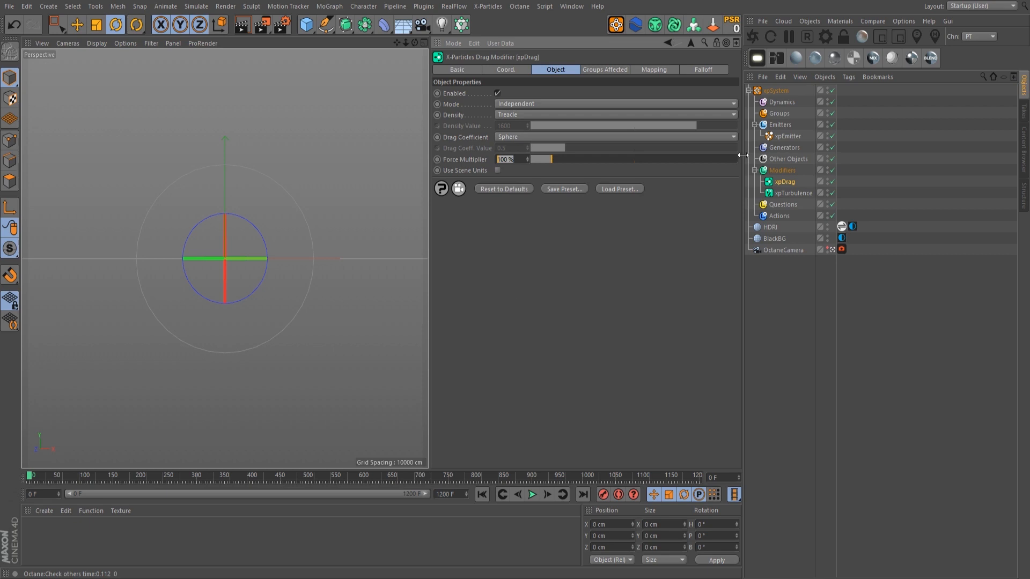
{"action": "type", "text": "23"}
{"action": "key", "text": "Return"}
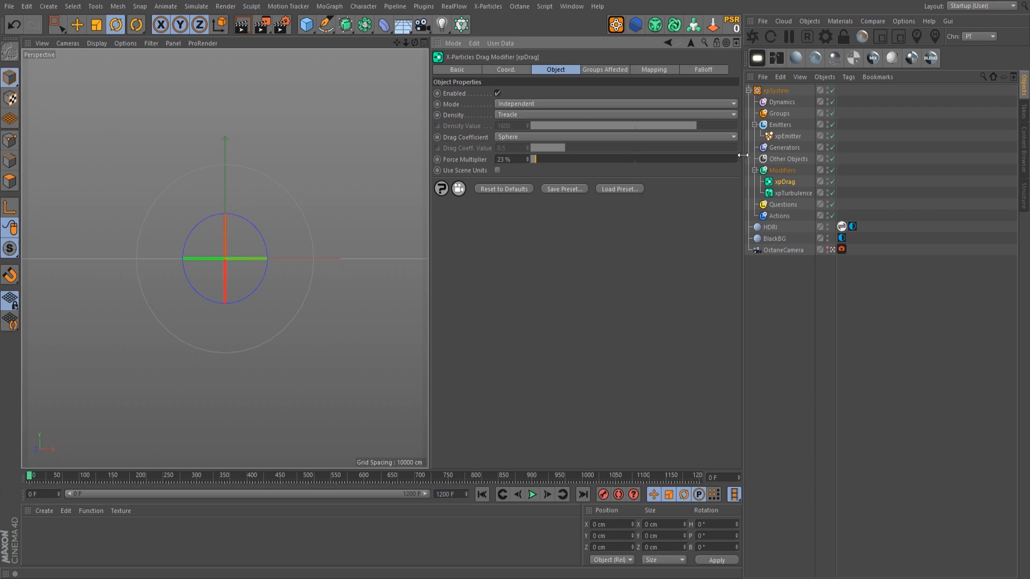
{"action": "left_click", "coordinate": [535, 115]}
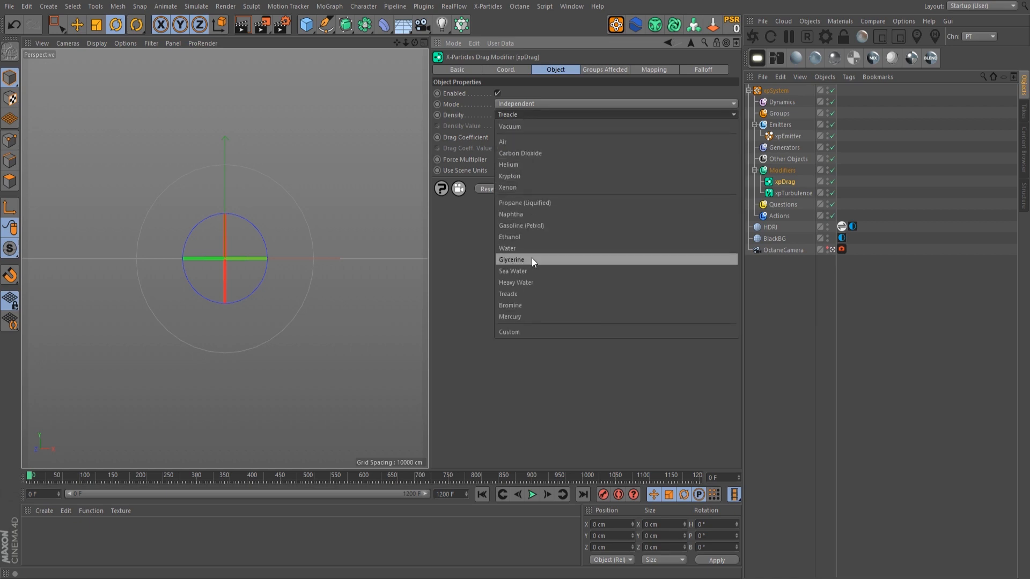
{"action": "left_click", "coordinate": [459, 248]}
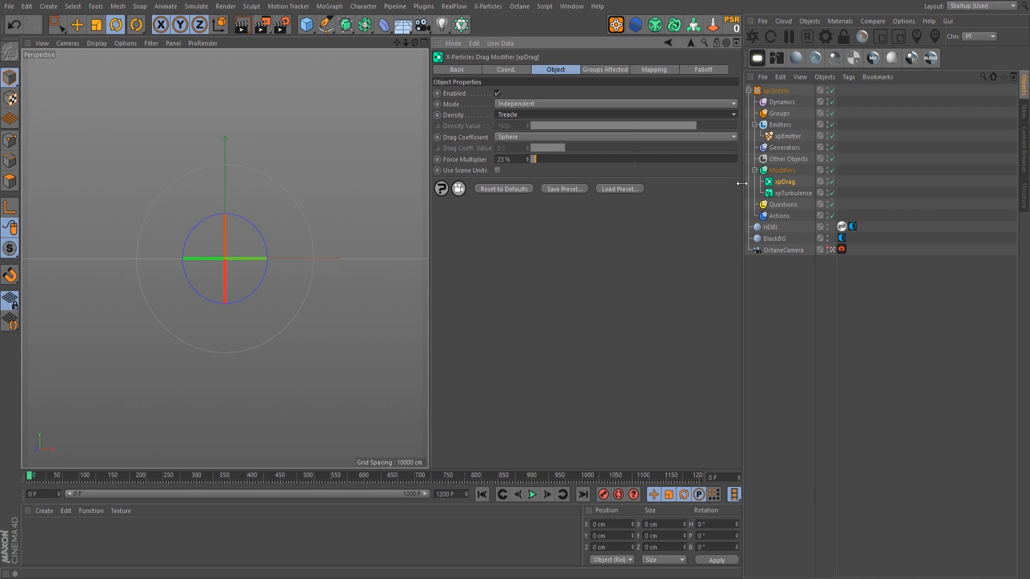
{"action": "left_click", "coordinate": [791, 194]}
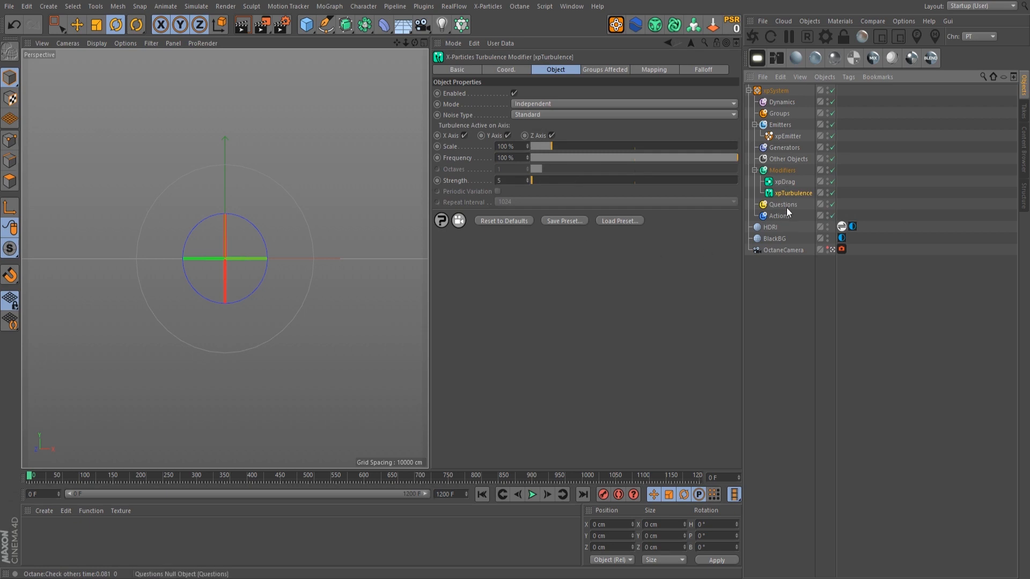
Set the xpEmitter's particle speed to 80 cm with a speed variation of 50 cm
{"action": "left_click", "coordinate": [793, 136]}
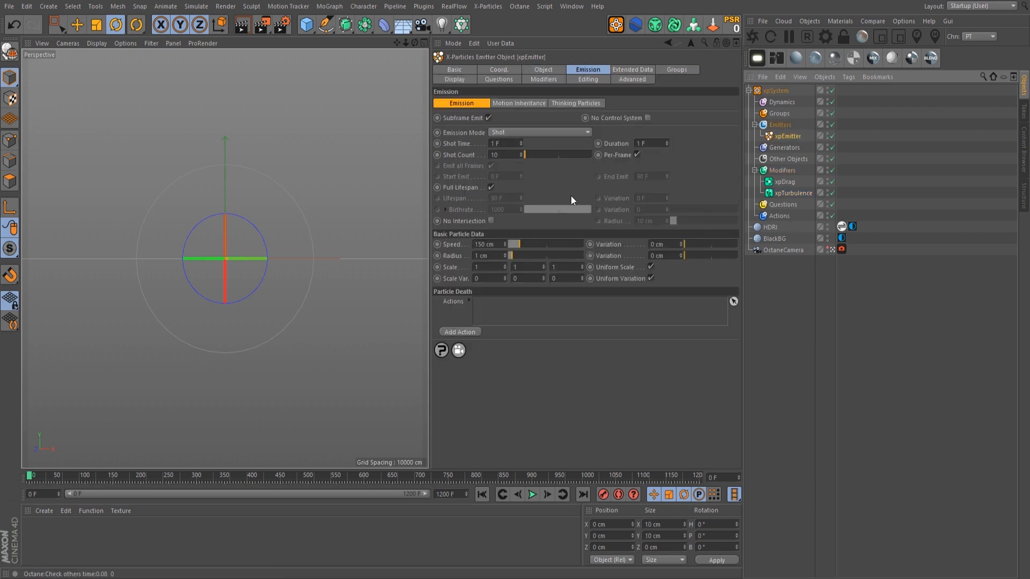
{"action": "left_click", "coordinate": [496, 245]}
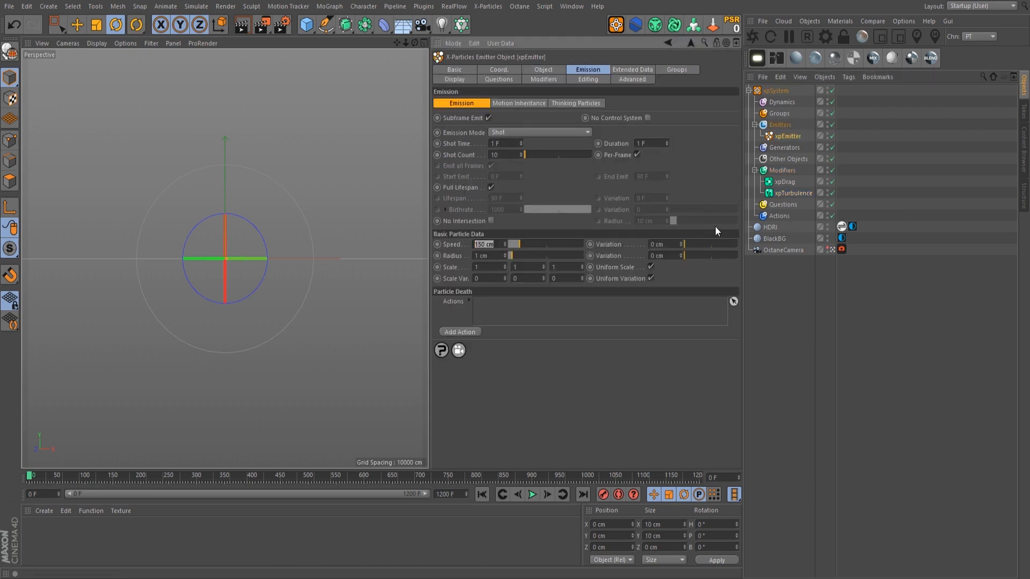
{"action": "type", "text": "80"}
{"action": "key", "text": "Return"}
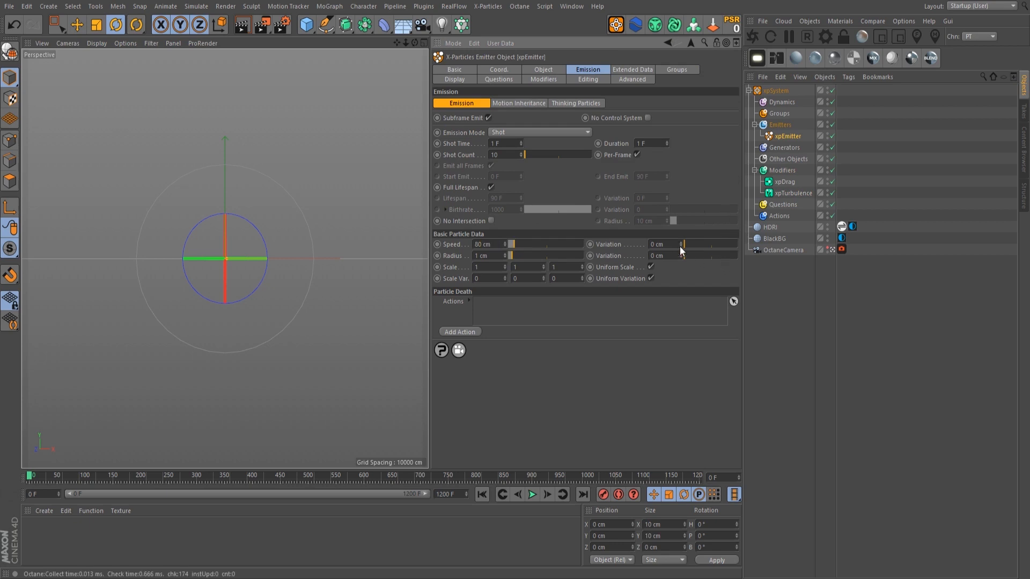
{"action": "type", "text": "50"}
{"action": "key", "text": "Return"}
{"action": "left_click", "coordinate": [774, 320]}
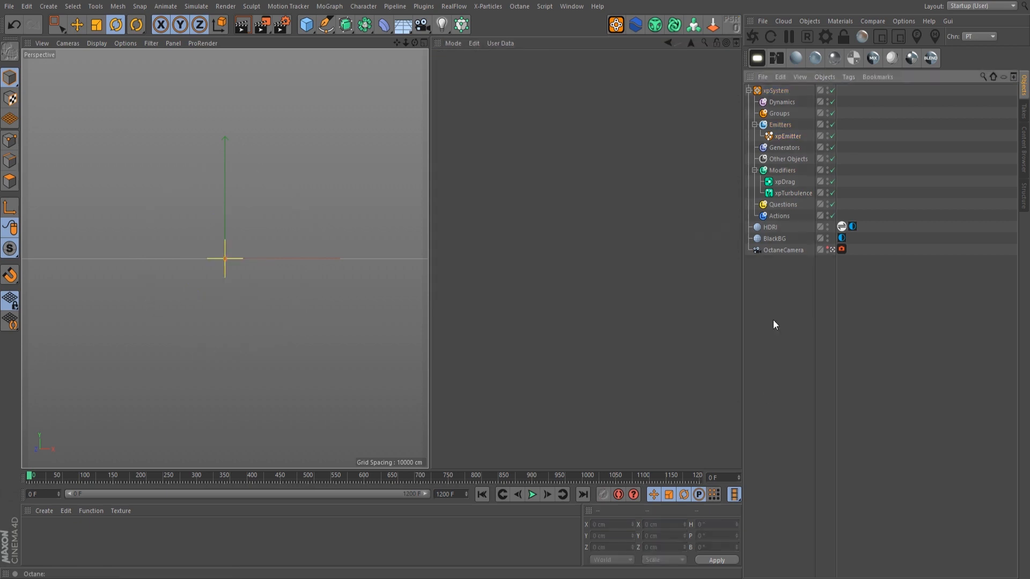
Add an xpTrail generator to the particle system and assign xpEmitter as its emitter
{"action": "left_click", "coordinate": [787, 148]}
{"action": "left_click", "coordinate": [500, 115]}
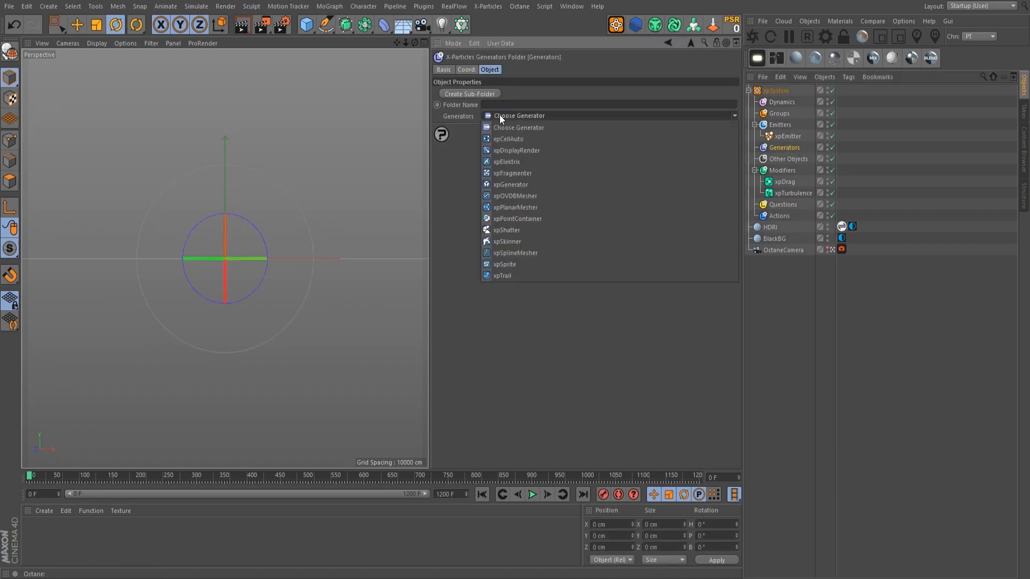
{"action": "left_click", "coordinate": [500, 275]}
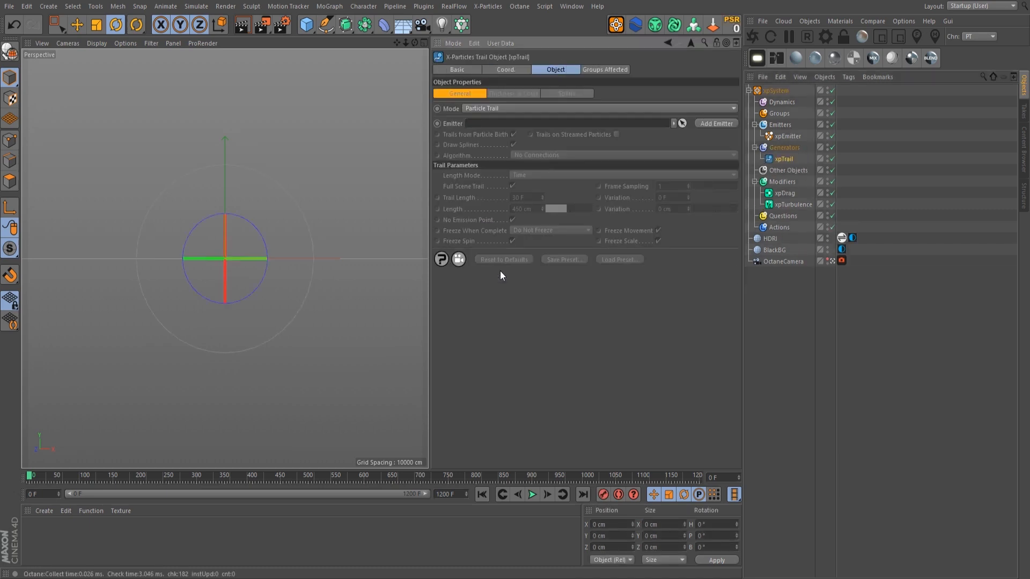
{"action": "left_click_drag", "start_coordinate": [789, 135], "coordinate": [542, 127]}
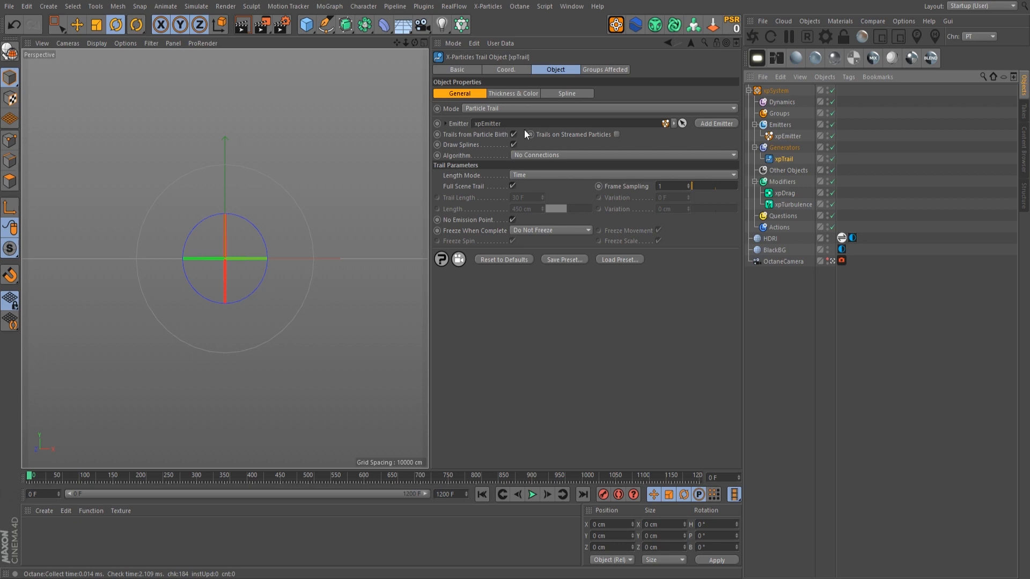
Play the simulation to check how the particle trails grow, and set the timeline's end to frame 200
{"action": "left_click", "coordinate": [533, 494]}
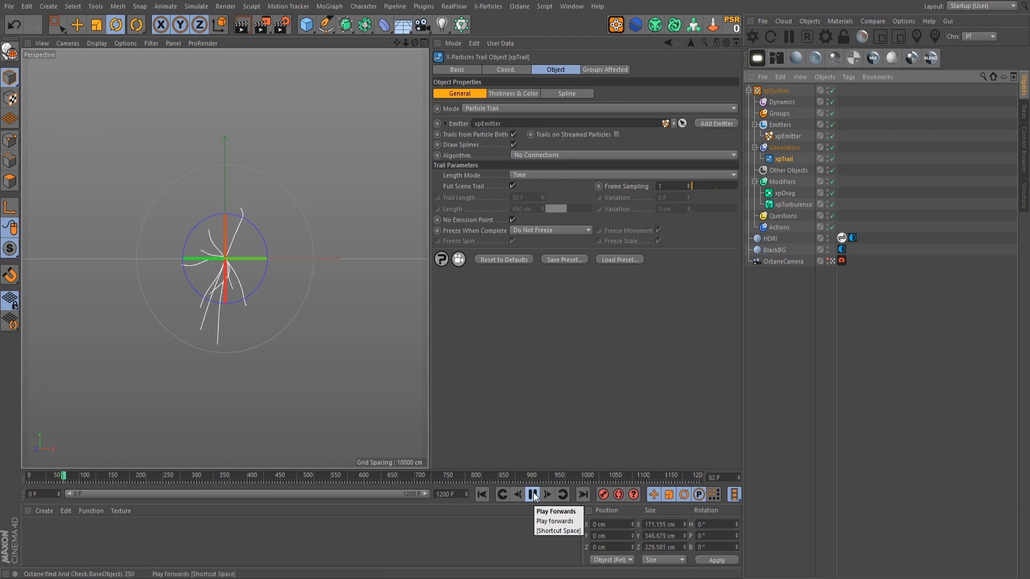
{"action": "left_click", "coordinate": [533, 494]}
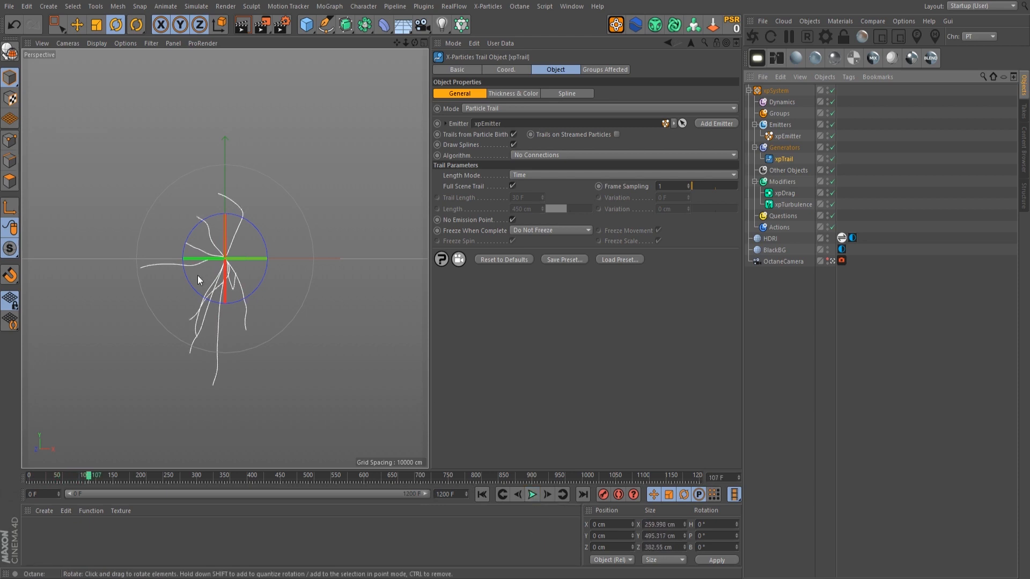
{"action": "left_click_drag", "start_coordinate": [220, 266], "coordinate": [257, 252], "text": "alt"}
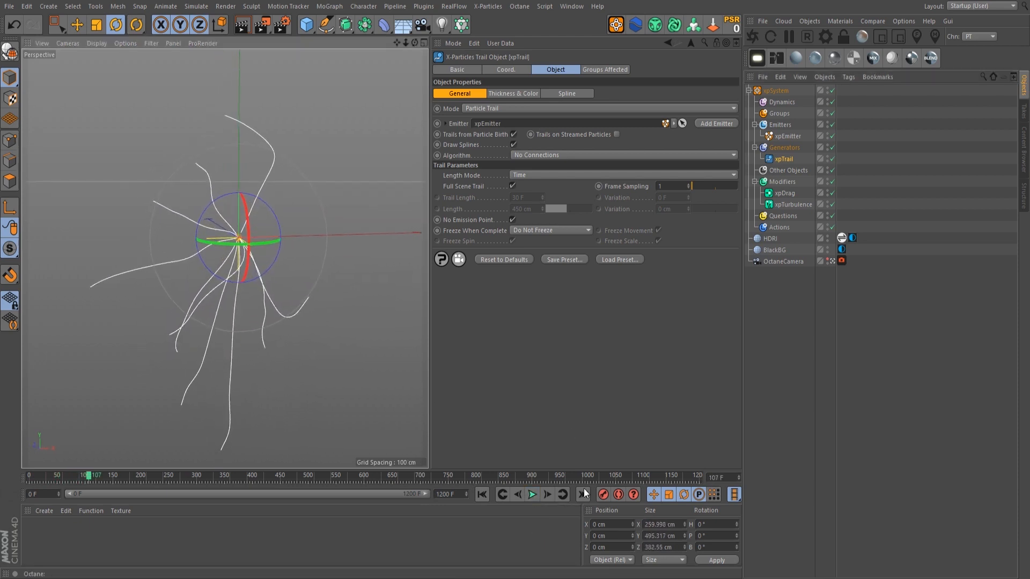
{"action": "left_click", "coordinate": [532, 493]}
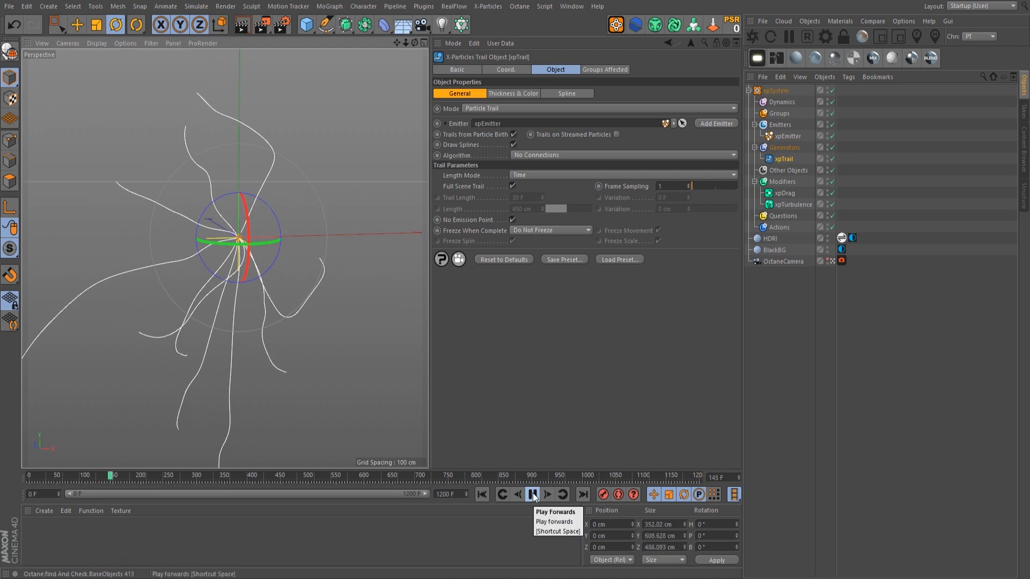
{"action": "left_click", "coordinate": [533, 493]}
{"action": "mouse_move", "coordinate": [219, 314]}
{"action": "right_mouse_down", "text": "alt"}
{"action": "mouse_move", "coordinate": [159, 291]}
{"action": "mouse_move", "coordinate": [225, 308]}
{"action": "right_mouse_up", "text": "alt"}
{"action": "left_click", "coordinate": [532, 494]}
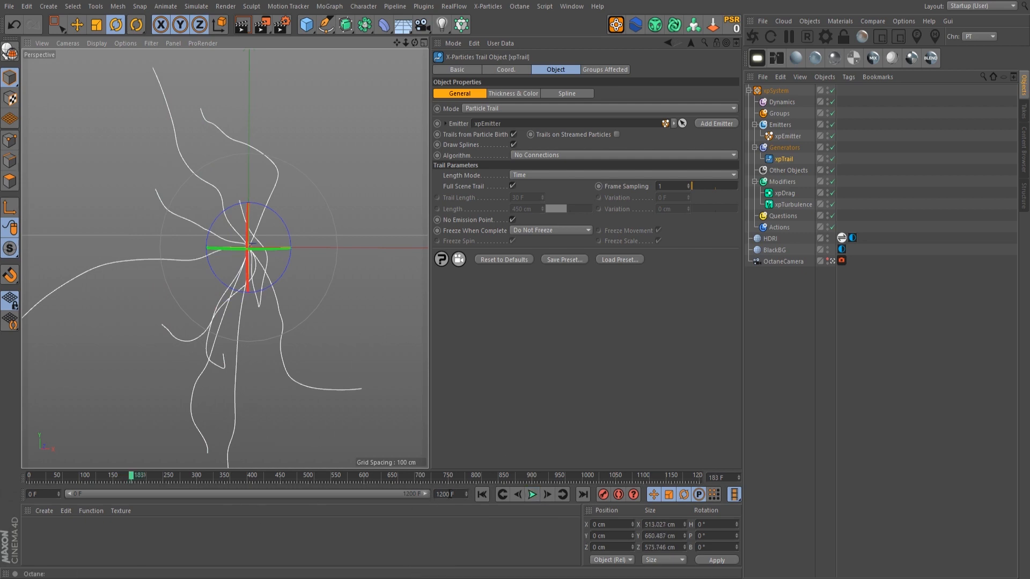
{"action": "type", "text": "200"}
{"action": "key", "text": "Return"}
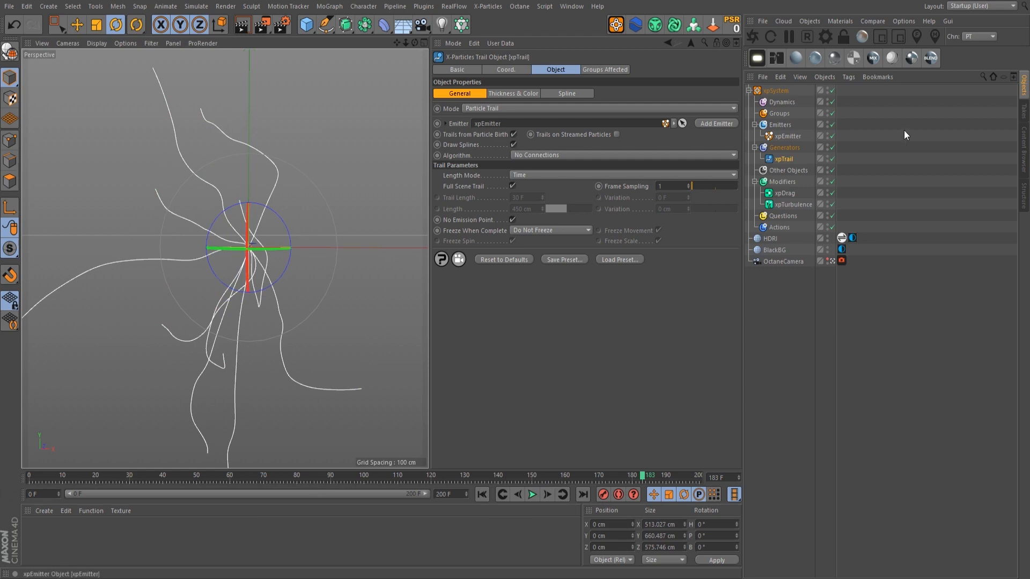
Make the xpTrail a child of a new Sweep object and add a Text spline to the scene
{"action": "left_click", "coordinate": [347, 27]}
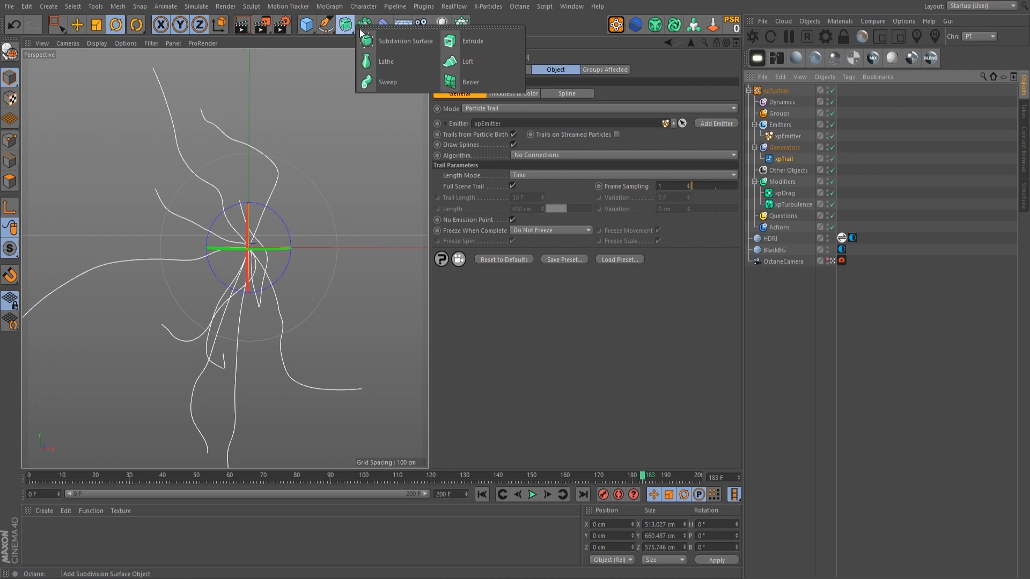
{"action": "left_click", "coordinate": [382, 81], "text": "alt"}
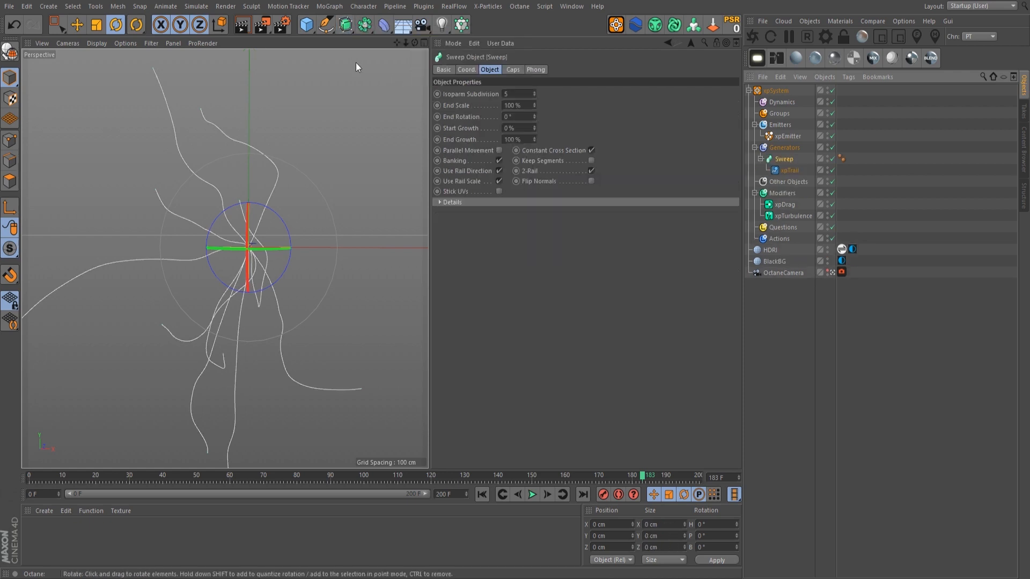
{"action": "left_click", "coordinate": [327, 25]}
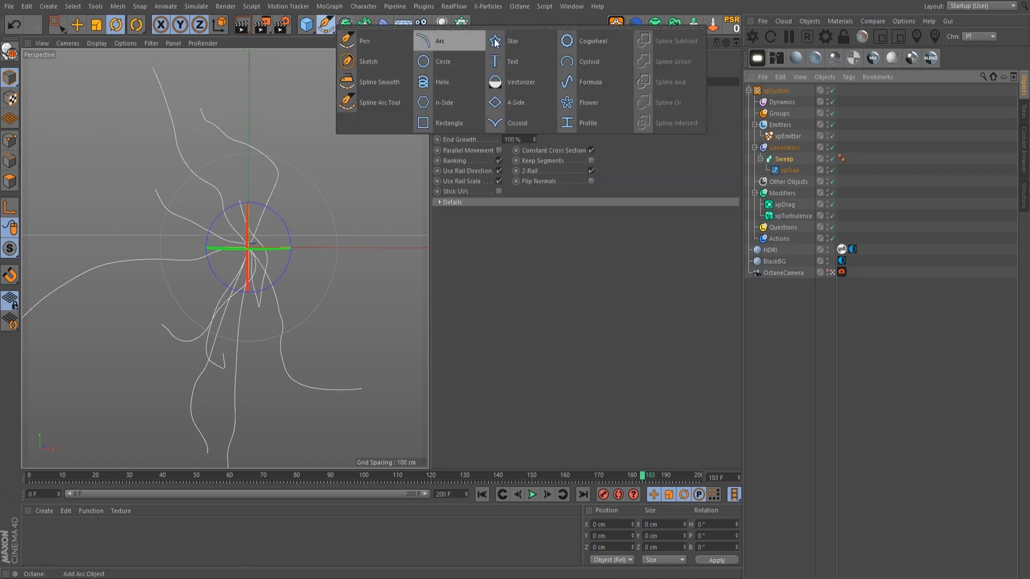
{"action": "left_click", "coordinate": [506, 60]}
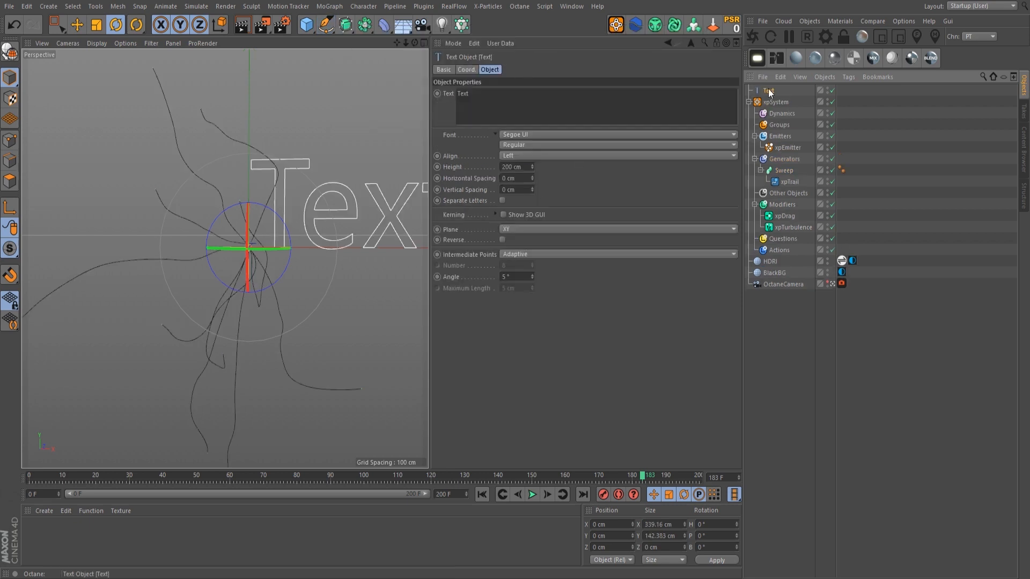
Replace the Text spline's content with the single letter "F"
{"action": "left_click", "coordinate": [601, 113]}
{"action": "key", "text": "BackSpace"}
{"action": "key", "text": "BackSpace"}
{"action": "key", "text": "BackSpace"}
{"action": "key", "text": "BackSpace"}
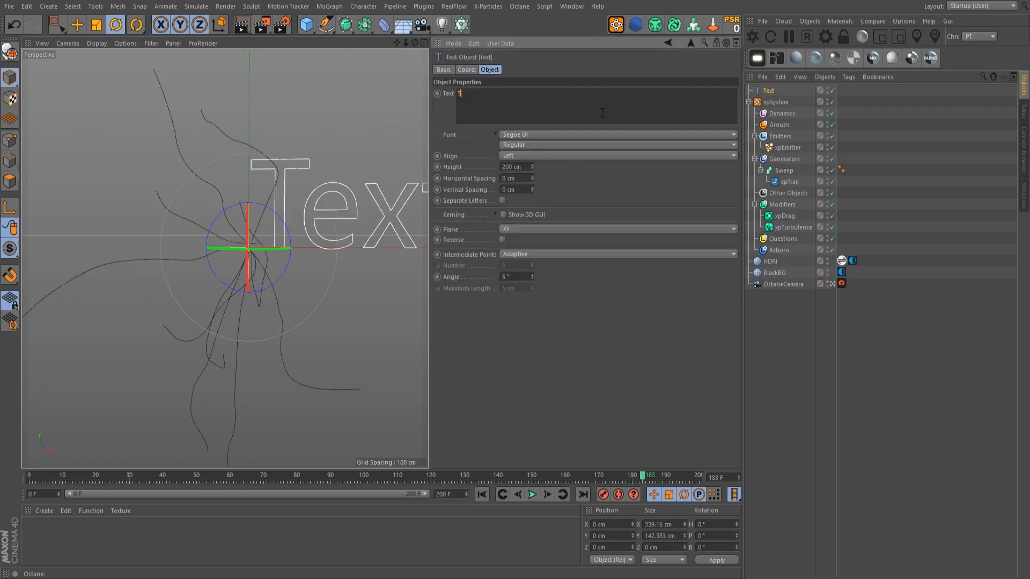
{"action": "type", "text": "F"}
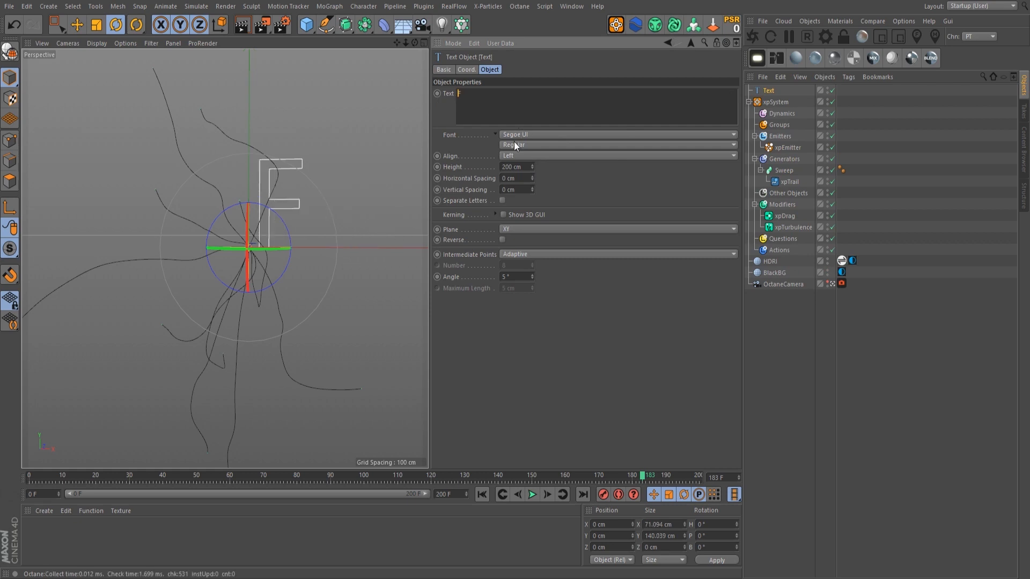
Set the F text spline's font style to Bold and its alignment to Middle
{"action": "left_click", "coordinate": [515, 143]}
{"action": "left_click", "coordinate": [529, 156]}
{"action": "left_click", "coordinate": [522, 154]}
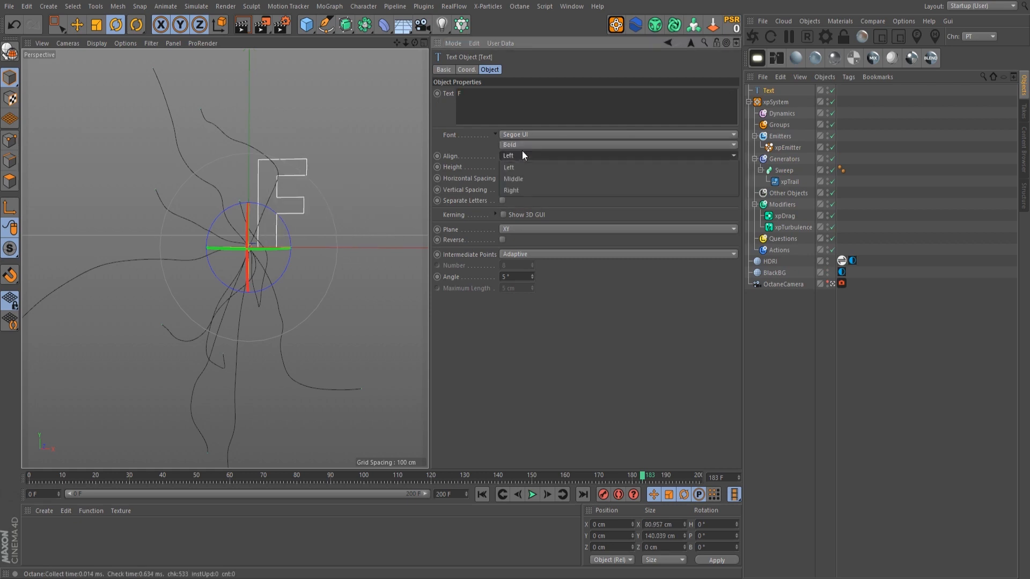
{"action": "left_click", "coordinate": [521, 179]}
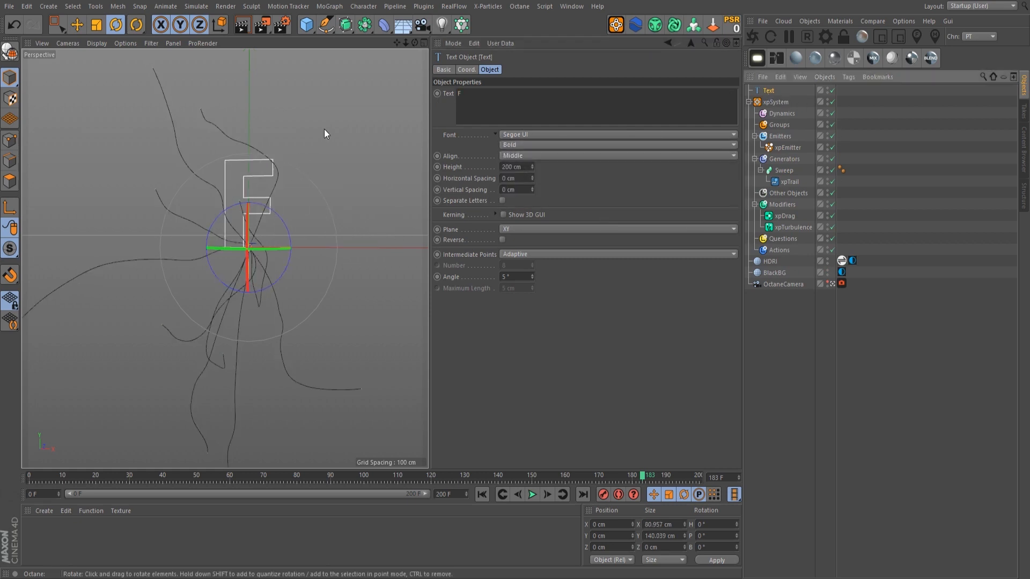
Scale the text spline down to a height of about 83.4 cm and rename the object as F
{"action": "key", "text": "t"}
{"action": "left_click_drag", "start_coordinate": [327, 110], "coordinate": [143, 247]}
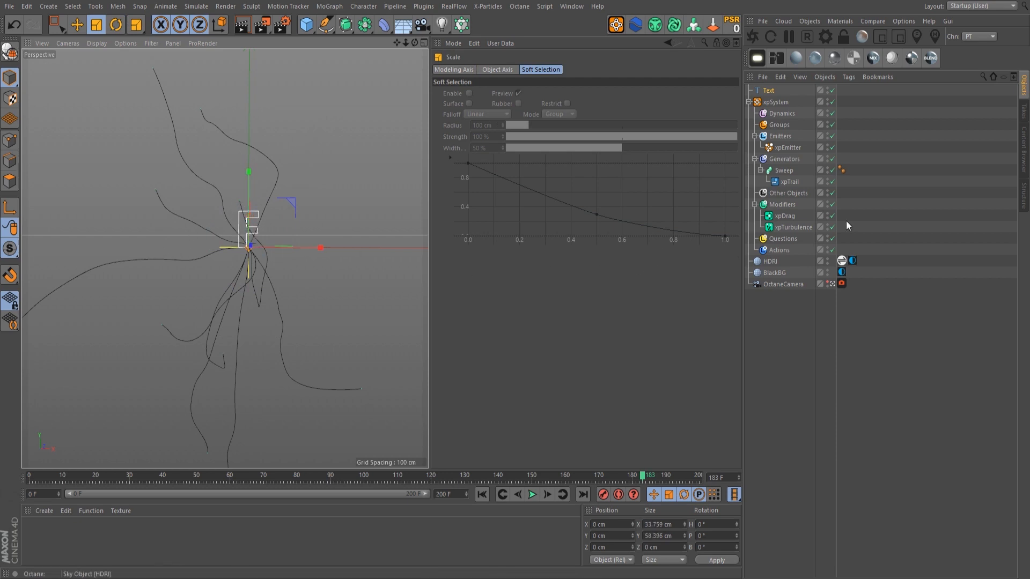
{"action": "left_click", "coordinate": [767, 90]}
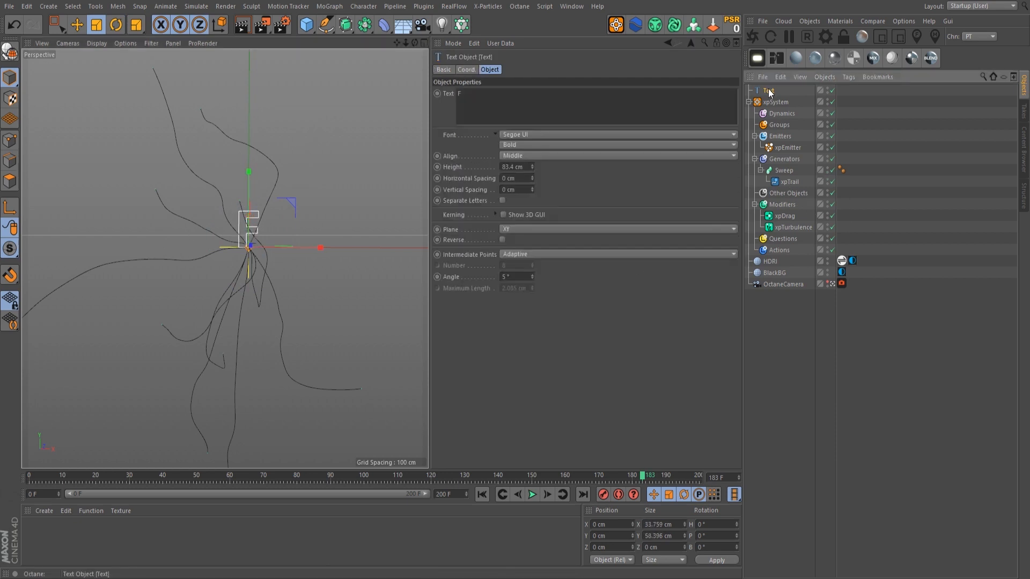
{"action": "double_click", "coordinate": [767, 91]}
{"action": "type", "text": "F"}
{"action": "key", "text": "Return"}
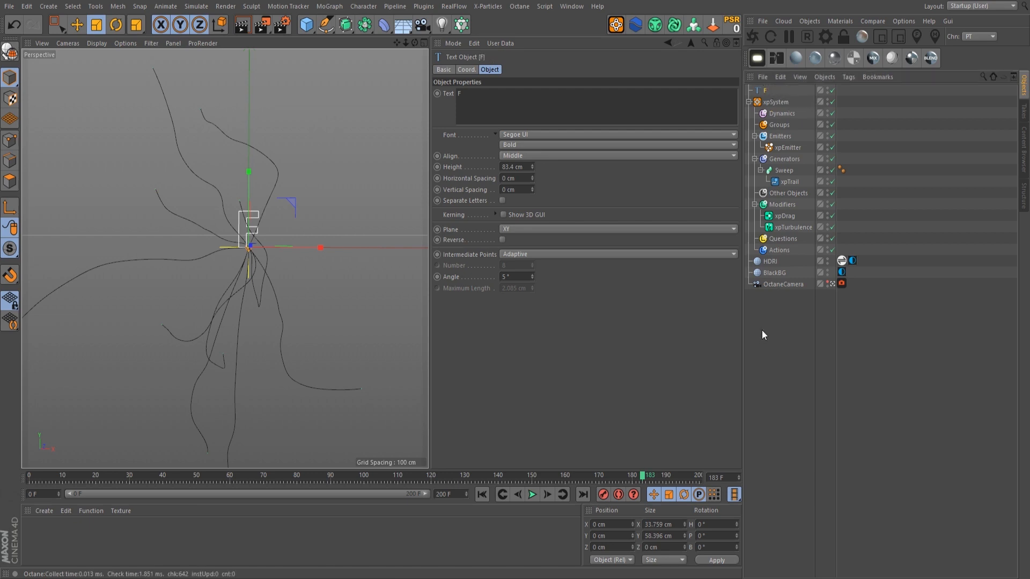
Place the F spline inside the Sweep above xpTrail as its profile and switch the viewport to Gouraud shading
{"action": "left_click_drag", "start_coordinate": [766, 90], "coordinate": [795, 171]}
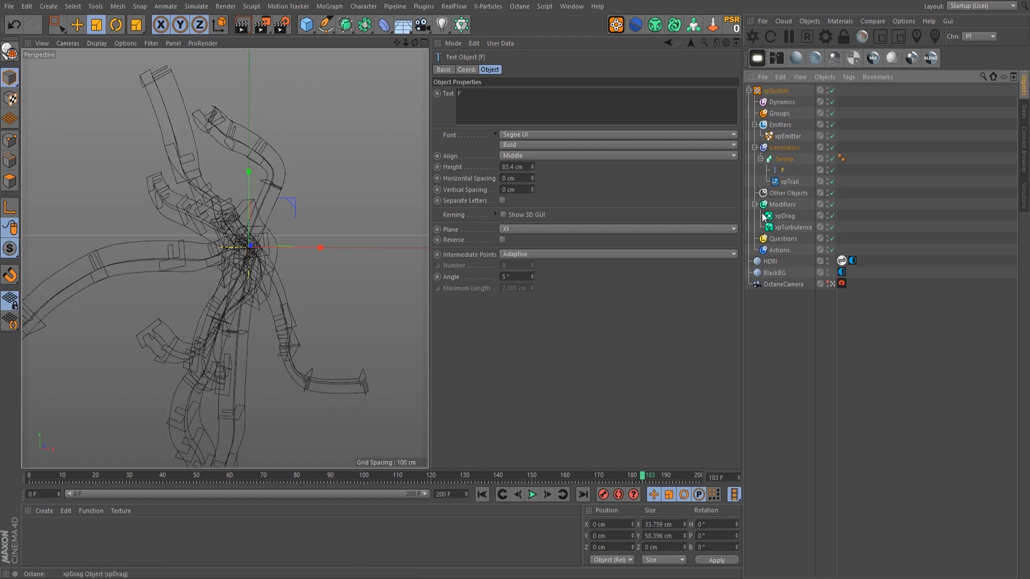
{"action": "key", "text": "n"}
{"action": "key", "text": "a"}
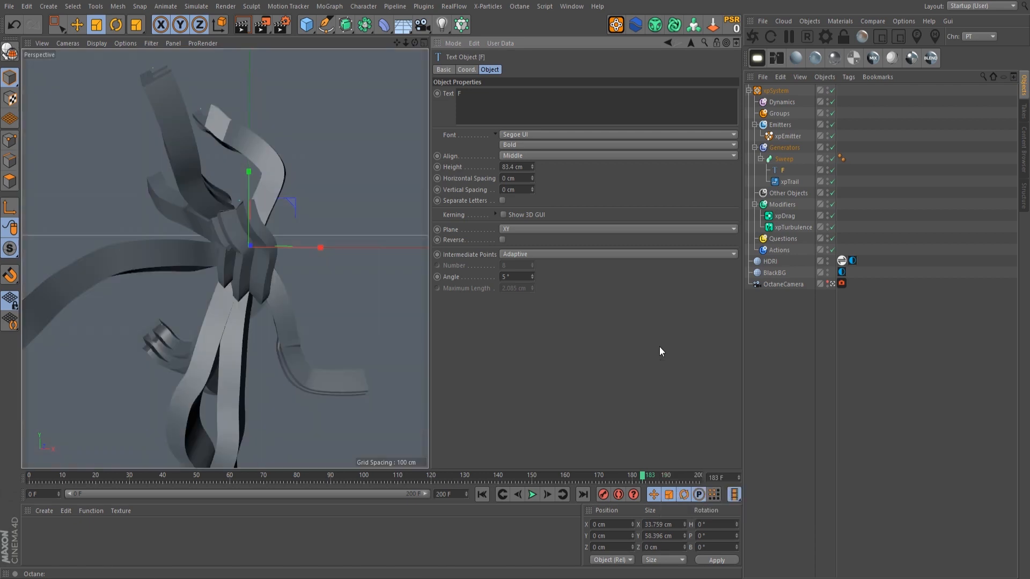
Taper the Sweep along its length by lowering the end point of its scale curve to 0
{"action": "left_click", "coordinate": [790, 158]}
{"action": "left_click", "coordinate": [441, 202]}
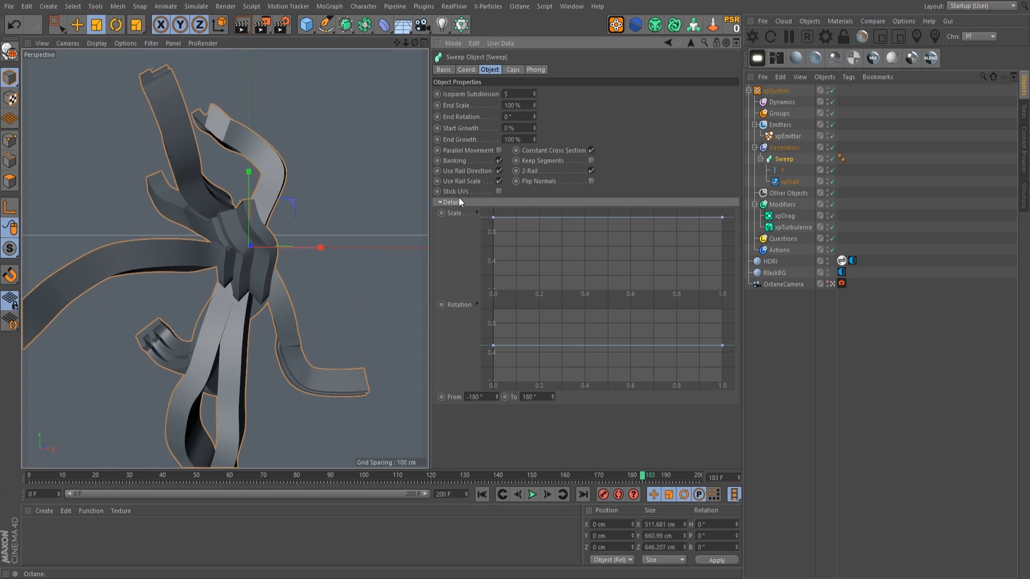
{"action": "left_click_drag", "start_coordinate": [722, 217], "coordinate": [733, 316]}
{"action": "left_click_drag", "start_coordinate": [246, 271], "coordinate": [351, 263], "text": "alt"}
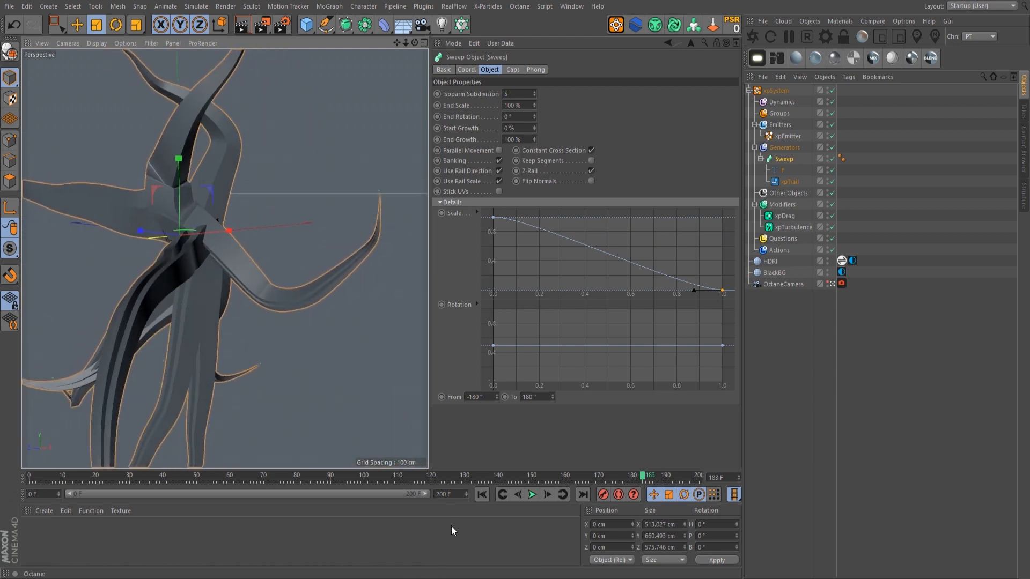
Play the simulation from the start to check how the tapered sweeps grow, stopping around frame 180
{"action": "left_click", "coordinate": [482, 494]}
{"action": "left_click", "coordinate": [532, 495]}
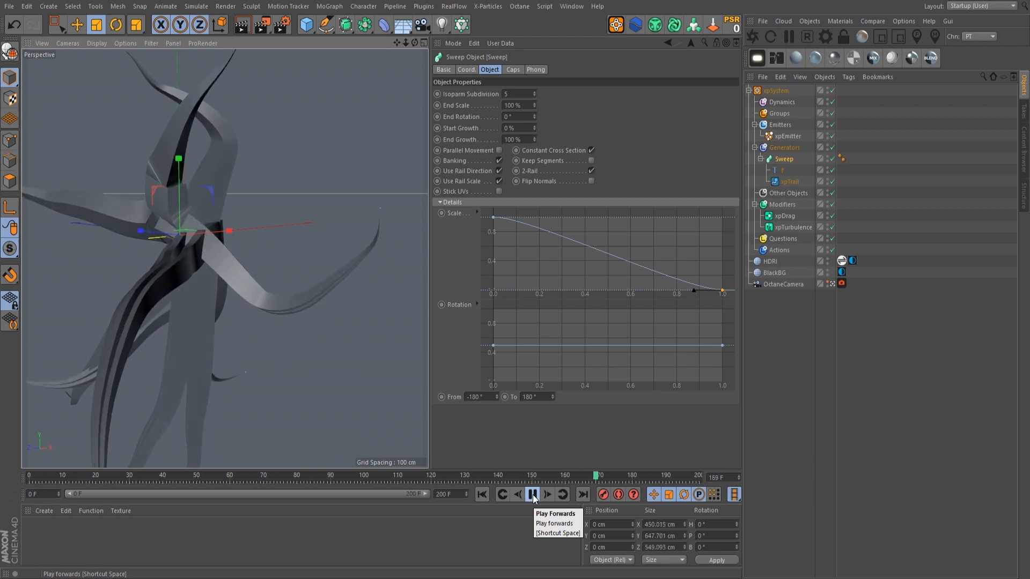
{"action": "key", "text": "space"}
{"action": "right_click_drag", "start_coordinate": [154, 281], "coordinate": [204, 236], "text": "alt"}
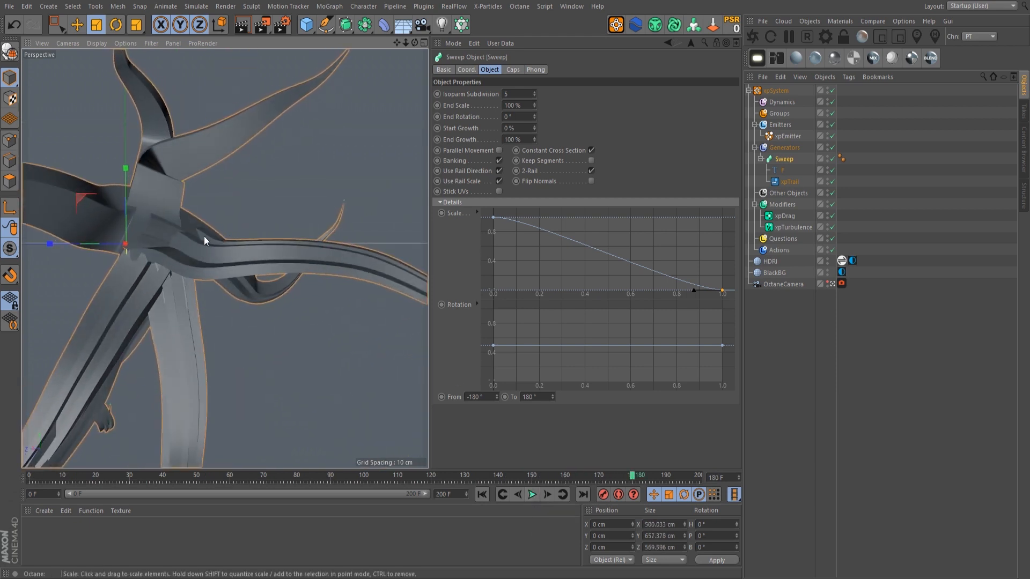
{"action": "left_click_drag", "start_coordinate": [204, 236], "coordinate": [305, 259], "text": "alt"}
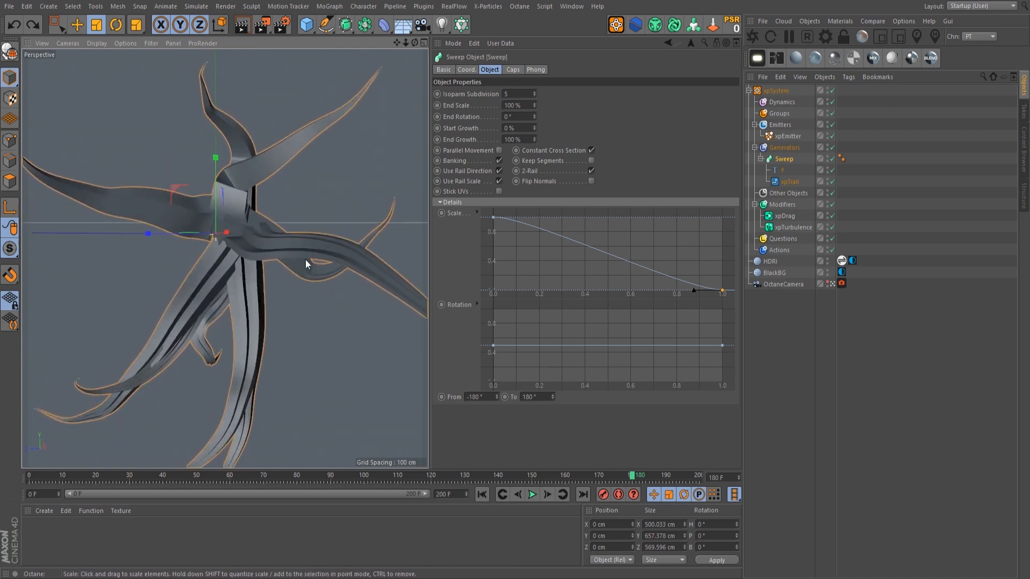
Scale the F profile spline down to a height of about 75 cm to make the swept trails thinner
{"action": "left_click", "coordinate": [781, 171]}
{"action": "left_click_drag", "start_coordinate": [181, 67], "coordinate": [123, 67]}
{"action": "left_click_drag", "start_coordinate": [48, 445], "coordinate": [140, 229]}
{"action": "scroll", "coordinate": [231, 272], "scroll_direction": "up", "scroll_amount": 3}
{"action": "left_click_drag", "start_coordinate": [234, 271], "coordinate": [236, 321], "text": "alt"}
{"action": "scroll", "coordinate": [236, 324], "scroll_direction": "down", "scroll_amount": 4}
{"action": "scroll", "coordinate": [236, 324], "scroll_direction": "up", "scroll_amount": 4}
{"action": "middle_click_drag", "start_coordinate": [237, 316], "coordinate": [230, 278], "text": "alt"}
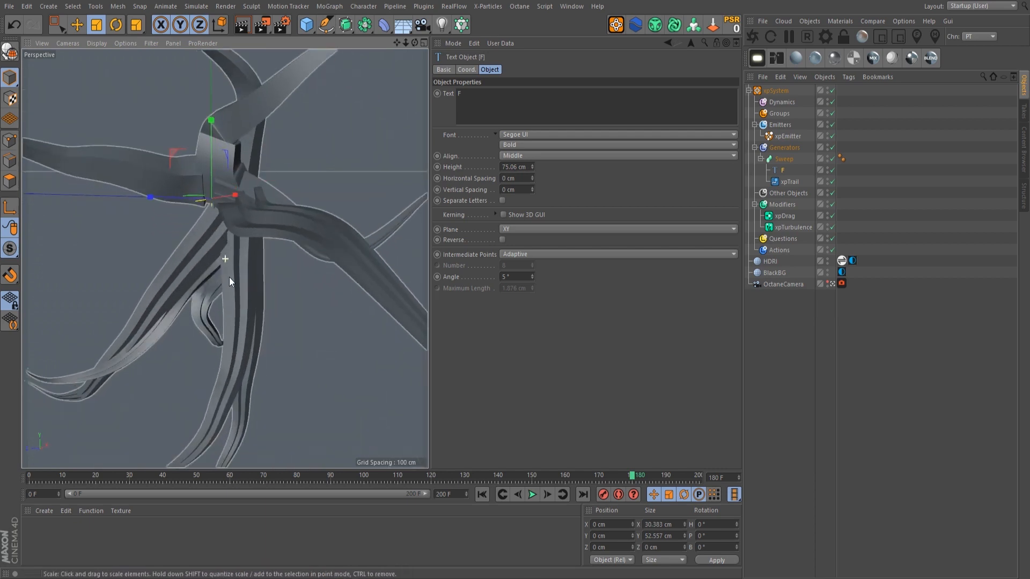
{"action": "middle_click_drag", "start_coordinate": [234, 218], "coordinate": [240, 252], "text": "alt"}
{"action": "left_click_drag", "start_coordinate": [240, 252], "coordinate": [227, 239], "text": "alt"}
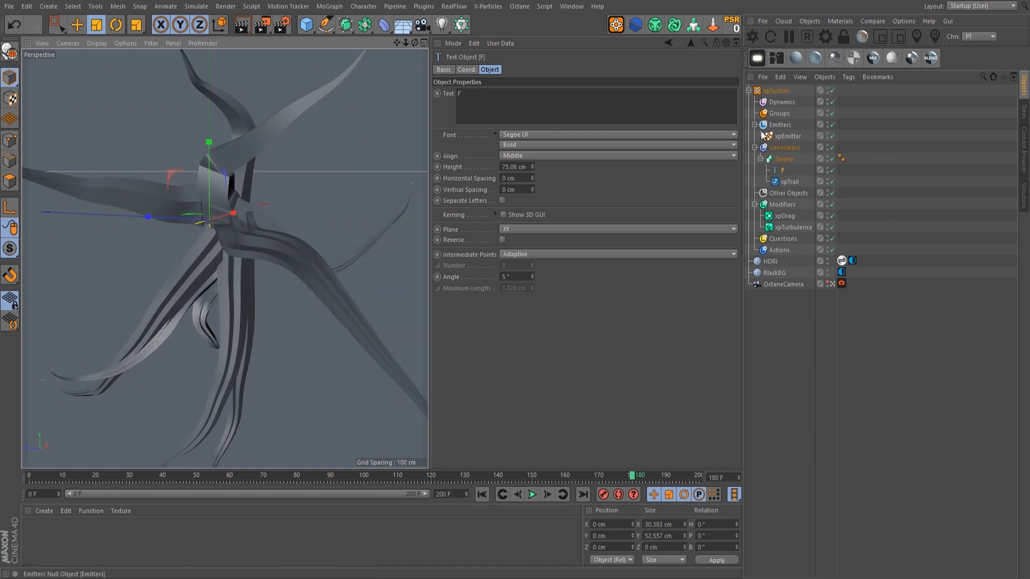
Add an xpOVDBMesher generator to the particle system and assign the Sweep as its source
{"action": "left_click", "coordinate": [786, 149]}
{"action": "left_click", "coordinate": [506, 116]}
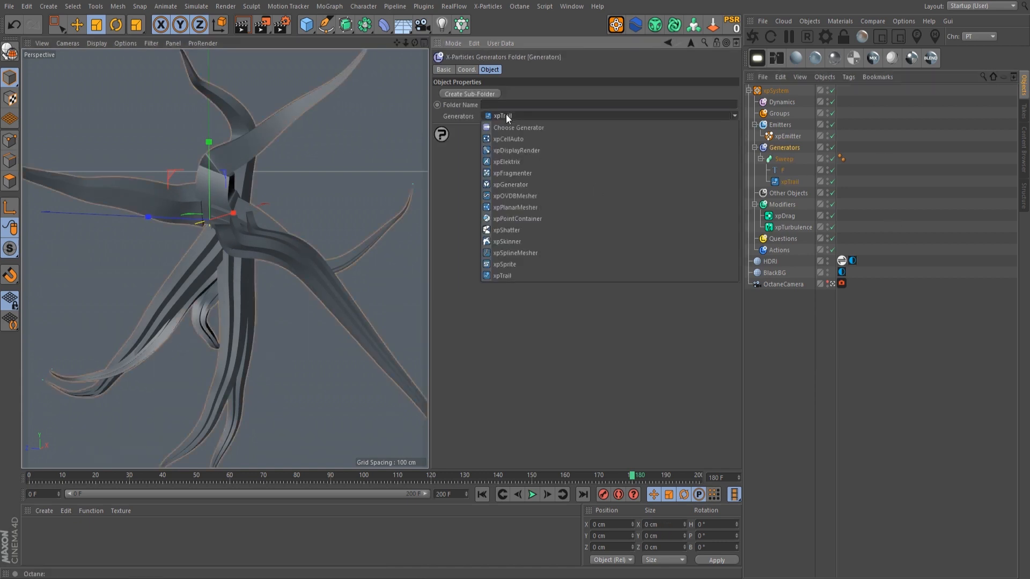
{"action": "left_click", "coordinate": [515, 195]}
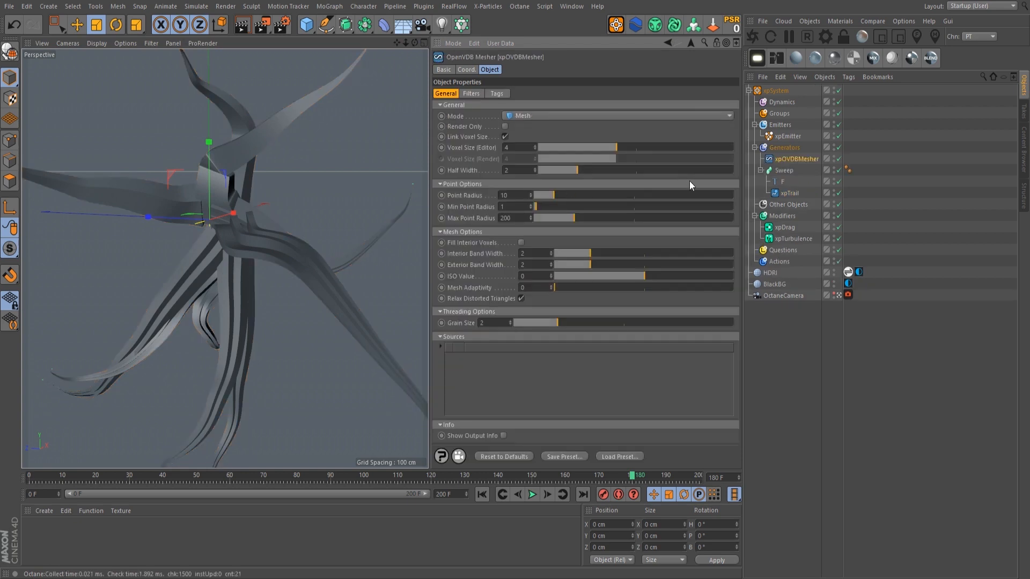
{"action": "middle_click_drag", "start_coordinate": [225, 210], "coordinate": [221, 222], "text": "alt"}
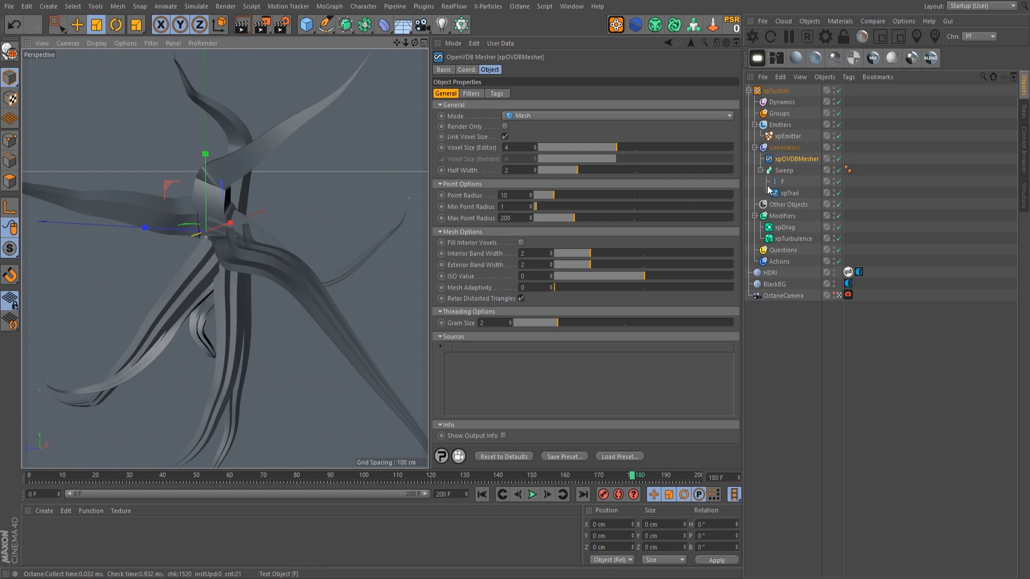
{"action": "left_click_drag", "start_coordinate": [786, 170], "coordinate": [537, 398]}
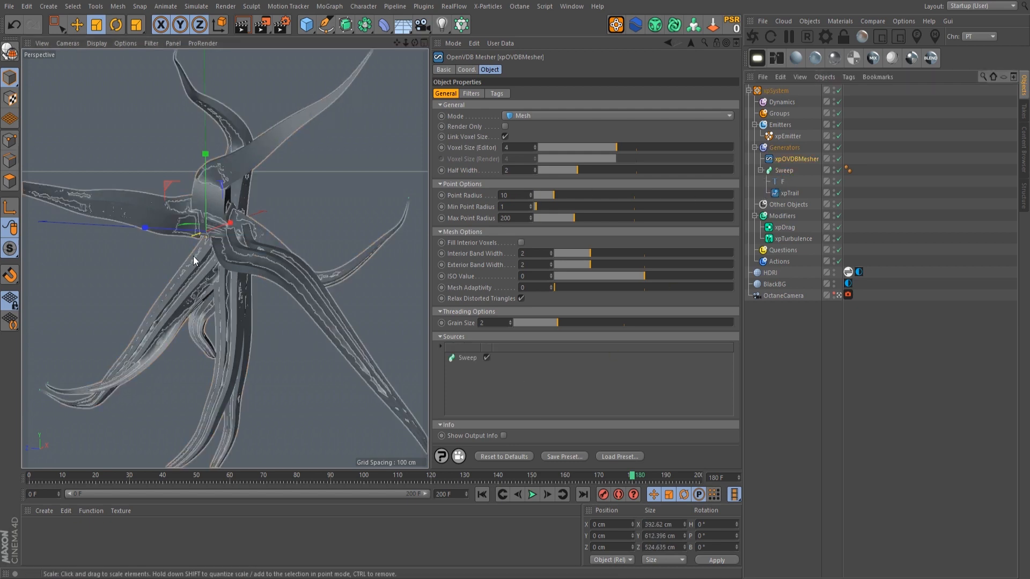
{"action": "scroll", "coordinate": [194, 243], "scroll_direction": "up", "scroll_amount": 4}
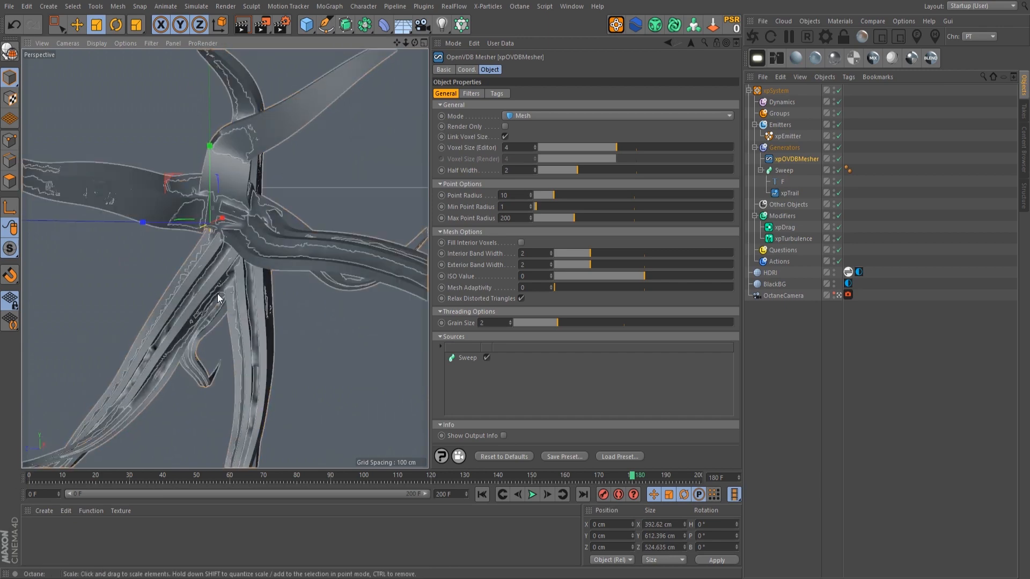
Hide the Sweep in the viewport so that only the xpOVDBMesher's surface is displayed
{"action": "left_click", "coordinate": [798, 172]}
{"action": "left_click", "coordinate": [805, 374]}
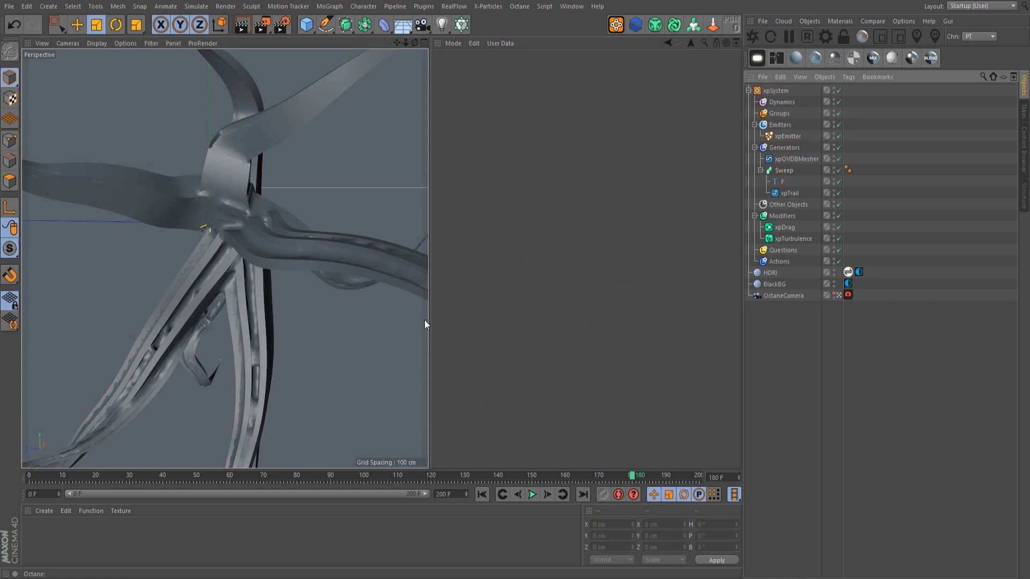
{"action": "scroll", "coordinate": [230, 226], "scroll_direction": "up", "scroll_amount": 5}
{"action": "scroll", "coordinate": [227, 209], "scroll_direction": "down", "scroll_amount": 5}
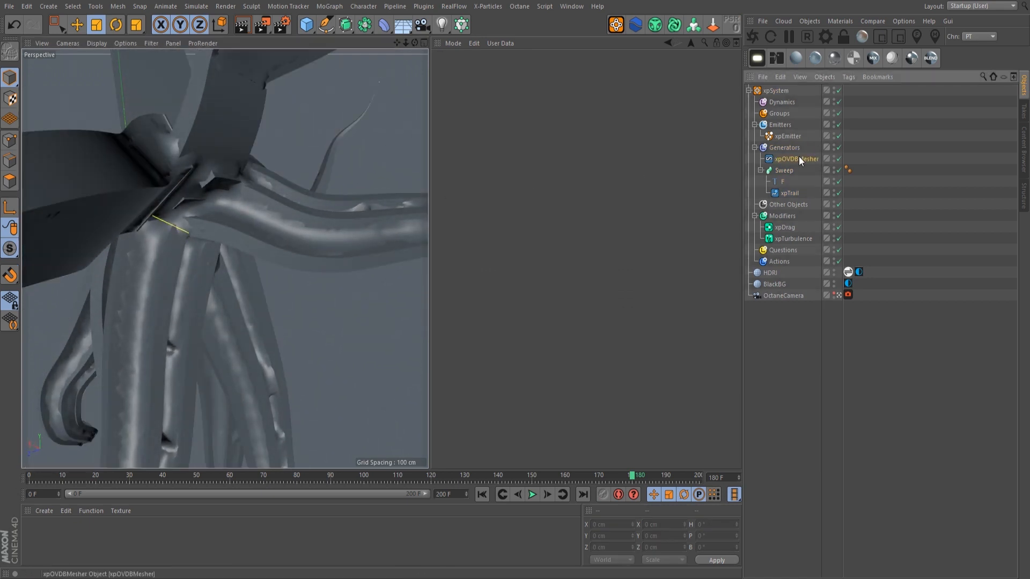
{"action": "left_click", "coordinate": [797, 159]}
{"action": "left_click_drag", "start_coordinate": [204, 161], "coordinate": [241, 264], "text": "alt"}
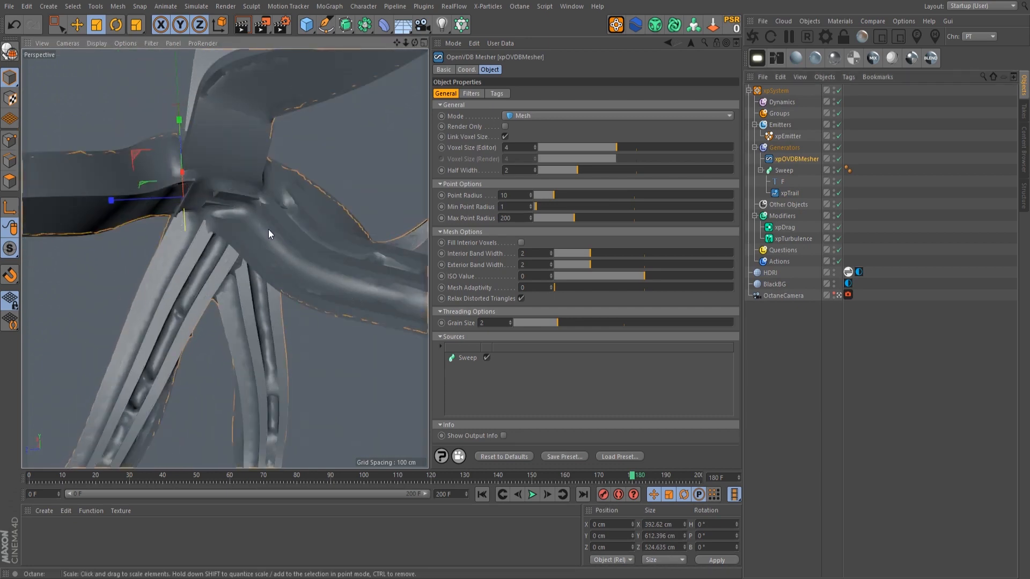
{"action": "left_click", "coordinate": [833, 168]}
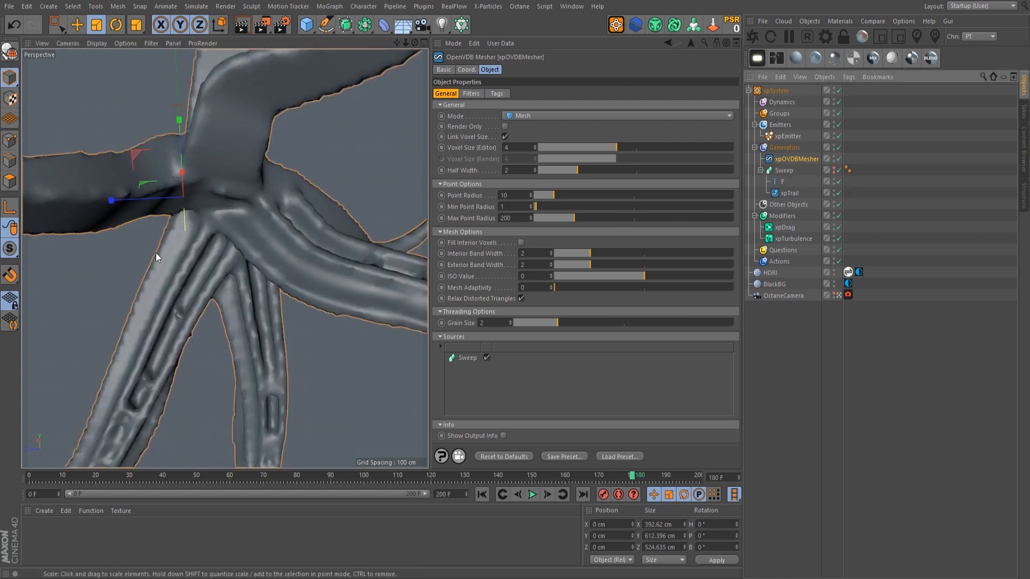
Set the xpOVDBMesher's point radius to 8 and its editor voxel size to 2.2
{"action": "scroll", "coordinate": [208, 255], "scroll_direction": "down", "scroll_amount": 5}
{"action": "scroll", "coordinate": [204, 261], "scroll_direction": "up", "scroll_amount": 5}
{"action": "mouse_move", "coordinate": [199, 225]}
{"action": "left_mouse_down", "text": "alt"}
{"action": "mouse_move", "coordinate": [230, 233]}
{"action": "mouse_move", "coordinate": [239, 209]}
{"action": "mouse_move", "coordinate": [205, 213]}
{"action": "left_mouse_up", "text": "alt"}
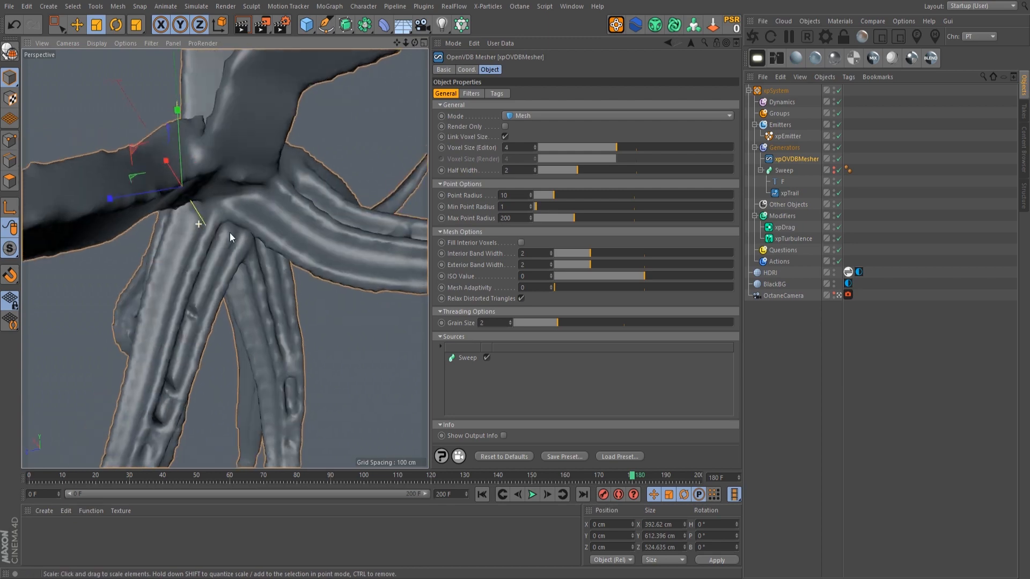
{"action": "left_click_drag", "start_coordinate": [224, 270], "coordinate": [238, 194], "text": "alt"}
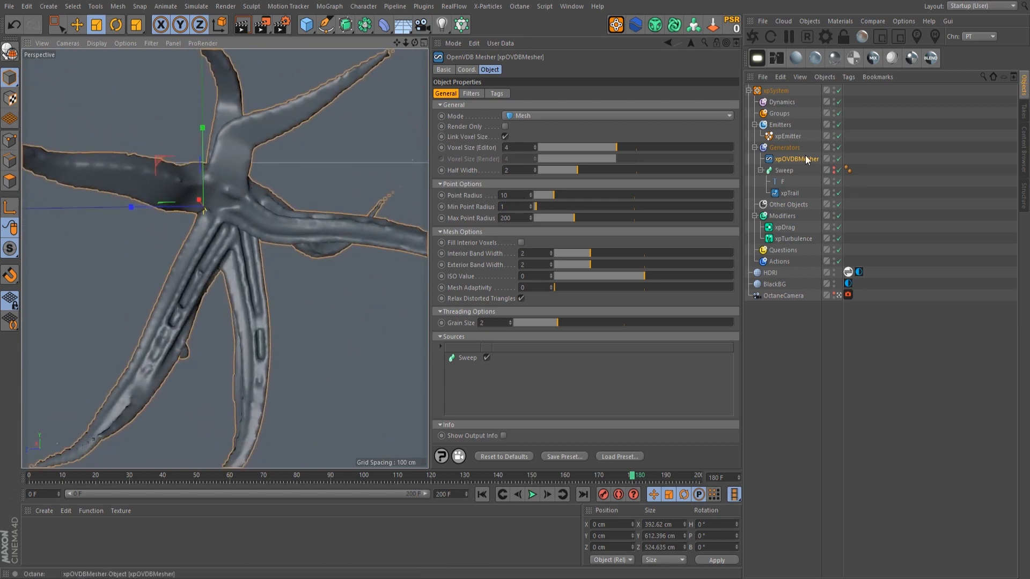
{"action": "left_click_drag", "start_coordinate": [512, 196], "coordinate": [418, 187]}
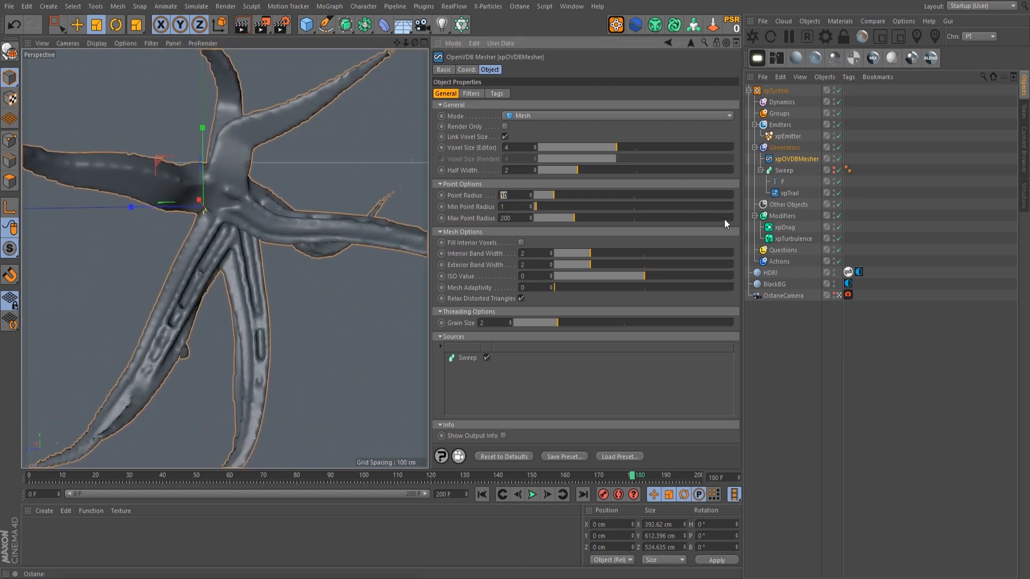
{"action": "type", "text": "8"}
{"action": "key", "text": "Return"}
{"action": "left_click", "coordinate": [507, 147]}
{"action": "type", "text": "2.2"}
{"action": "key", "text": "Return"}
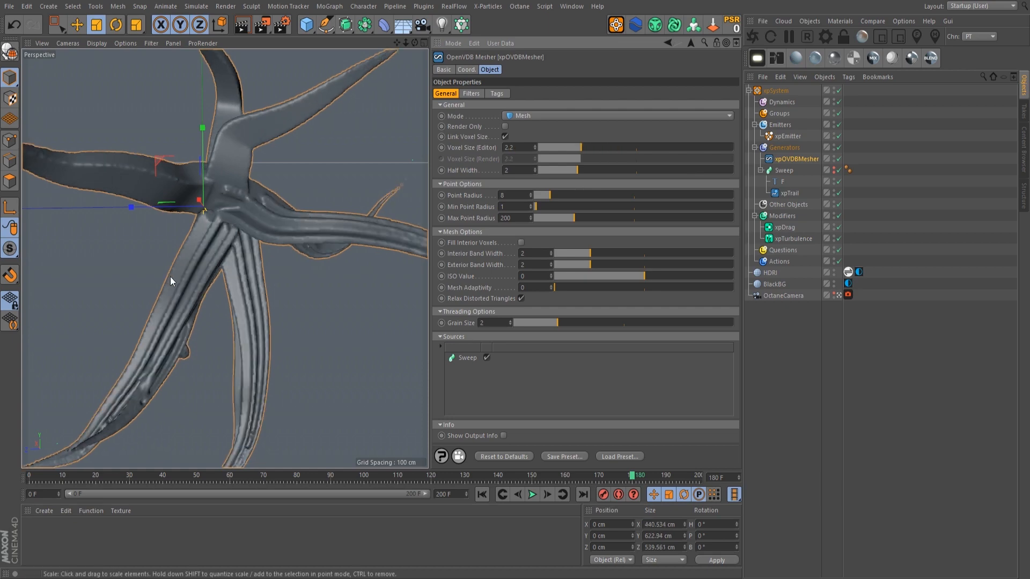
Enable filters on the xpOVDBMesher with a Median filter to smooth the mesh
{"action": "left_click_drag", "start_coordinate": [170, 276], "coordinate": [298, 271], "text": "alt"}
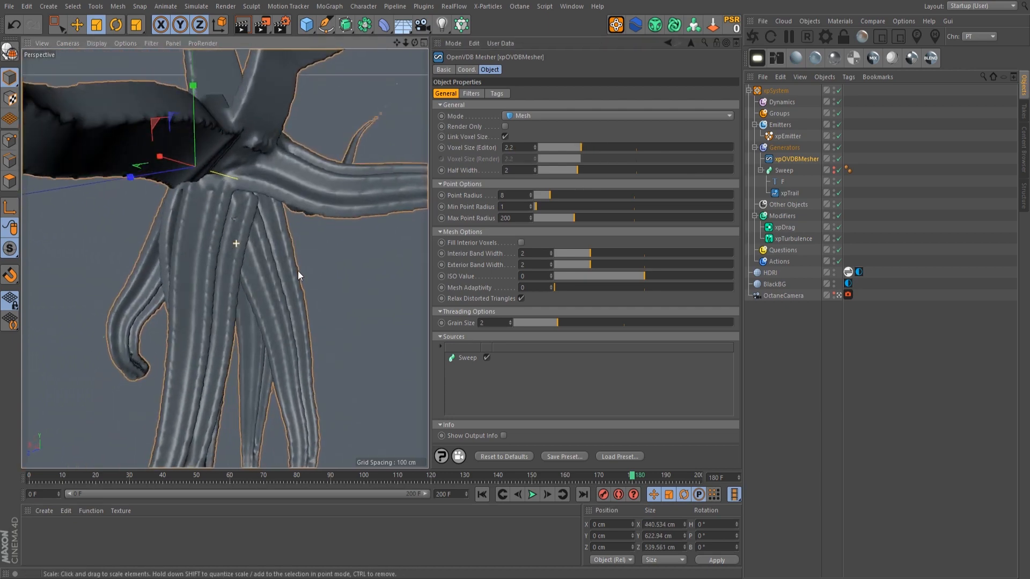
{"action": "right_click_drag", "start_coordinate": [298, 271], "coordinate": [247, 268], "text": "alt"}
{"action": "left_click_drag", "start_coordinate": [247, 269], "coordinate": [211, 252], "text": "alt"}
{"action": "right_click_drag", "start_coordinate": [210, 252], "coordinate": [232, 256], "text": "alt"}
{"action": "left_click_drag", "start_coordinate": [231, 256], "coordinate": [262, 246], "text": "alt"}
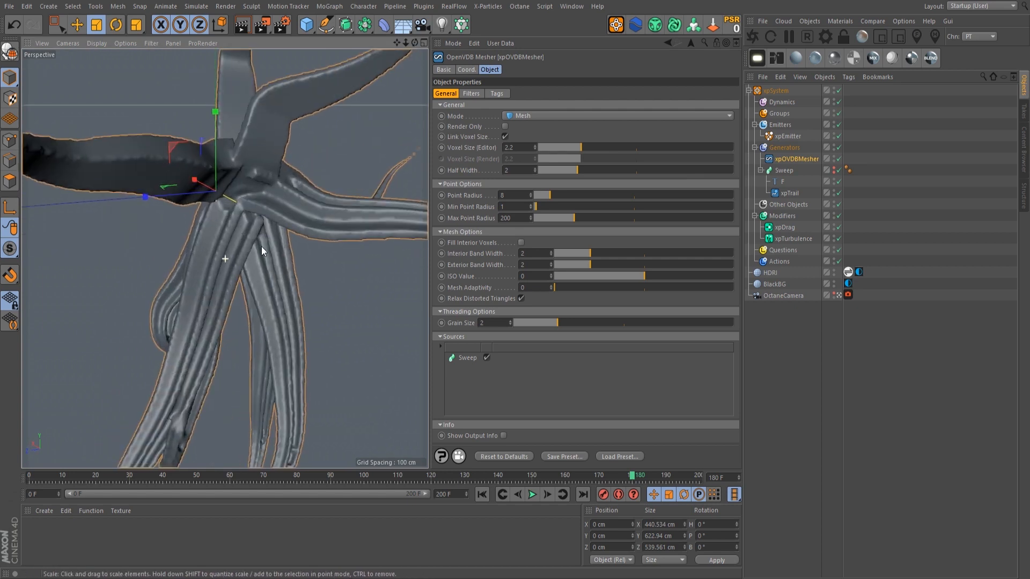
{"action": "scroll", "coordinate": [262, 250], "scroll_direction": "up", "scroll_amount": 3}
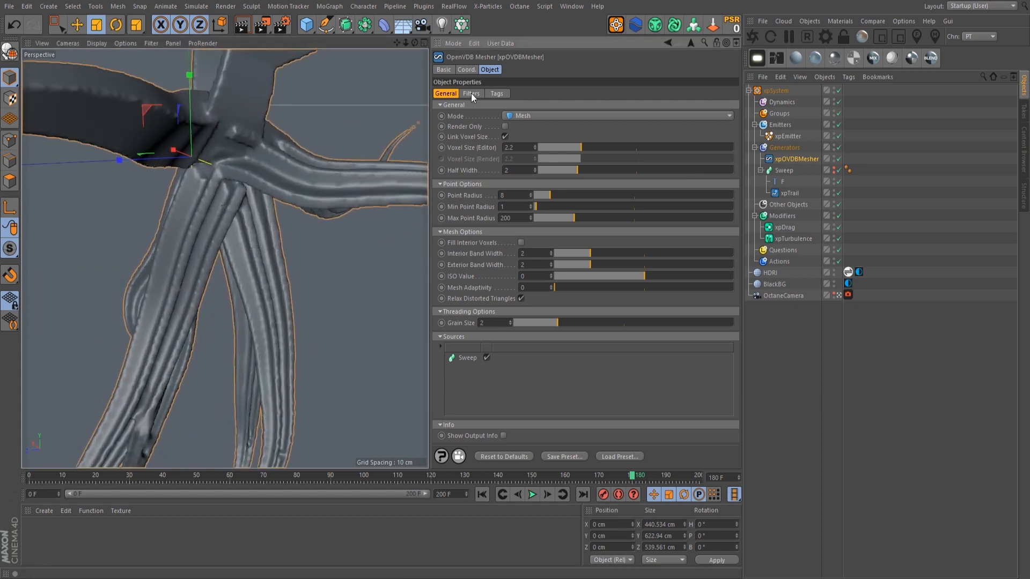
{"action": "left_click", "coordinate": [472, 94]}
{"action": "left_click", "coordinate": [482, 116]}
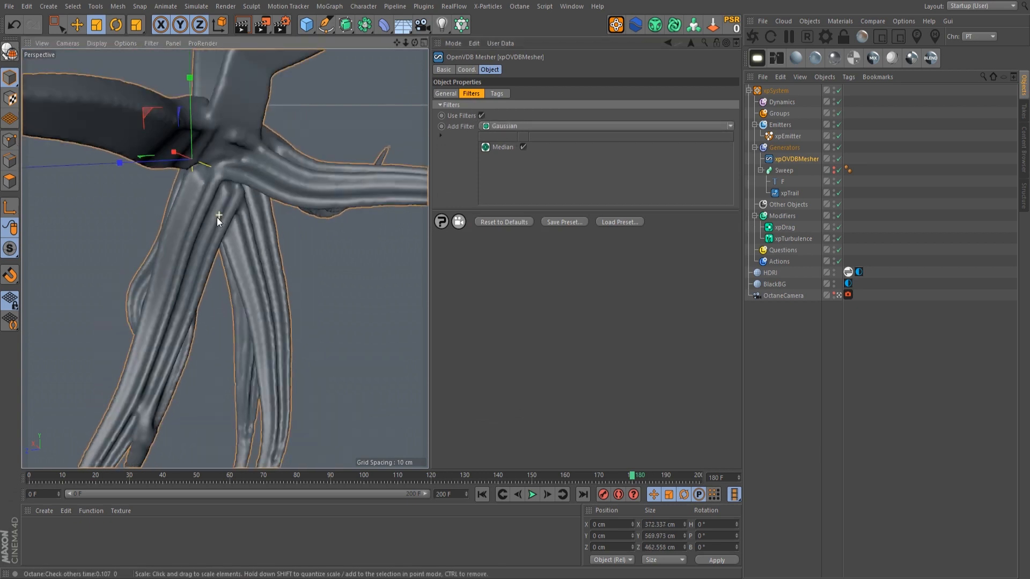
Add a Gaussian filter to the xpOVDBMesher and reduce its strength to about 69.9
{"action": "left_click", "coordinate": [504, 125]}
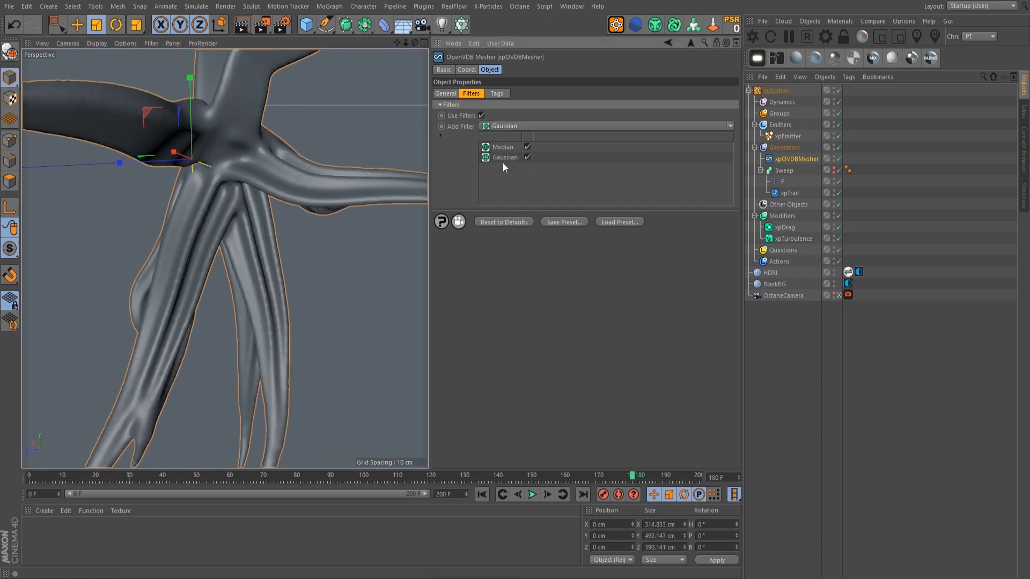
{"action": "left_click", "coordinate": [610, 160]}
{"action": "left_click_drag", "start_coordinate": [713, 213], "coordinate": [669, 209]}
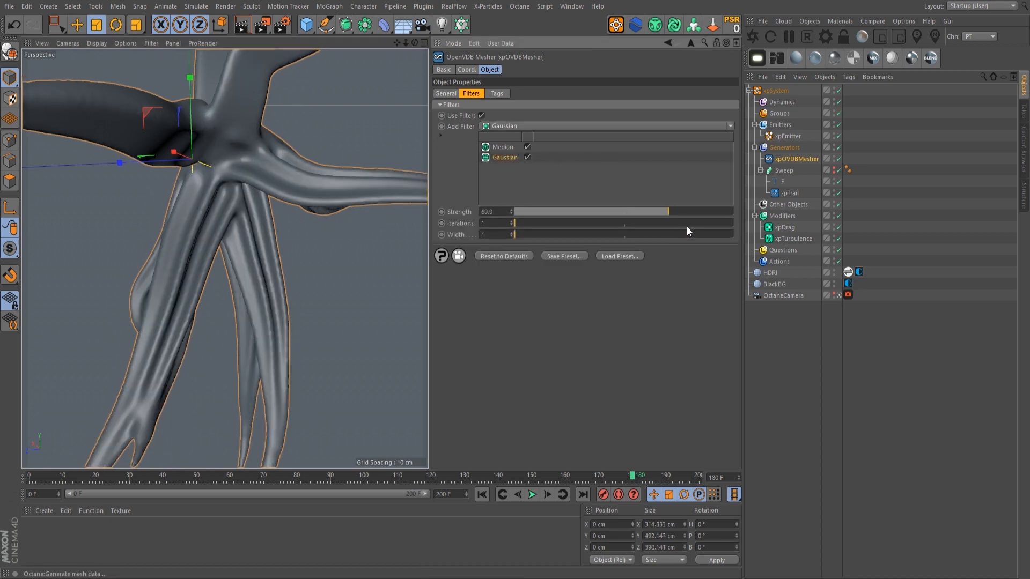
Reduce the strength of the xpOVDBMesher's Median filter to about 68.7 and inspect the smoothed branches
{"action": "left_click", "coordinate": [507, 146]}
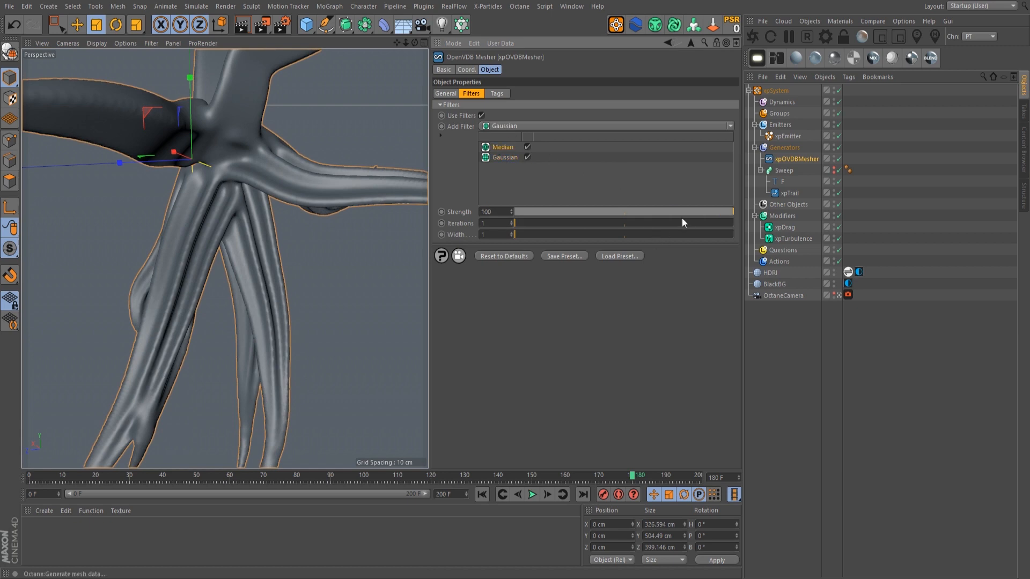
{"action": "left_click", "coordinate": [665, 211]}
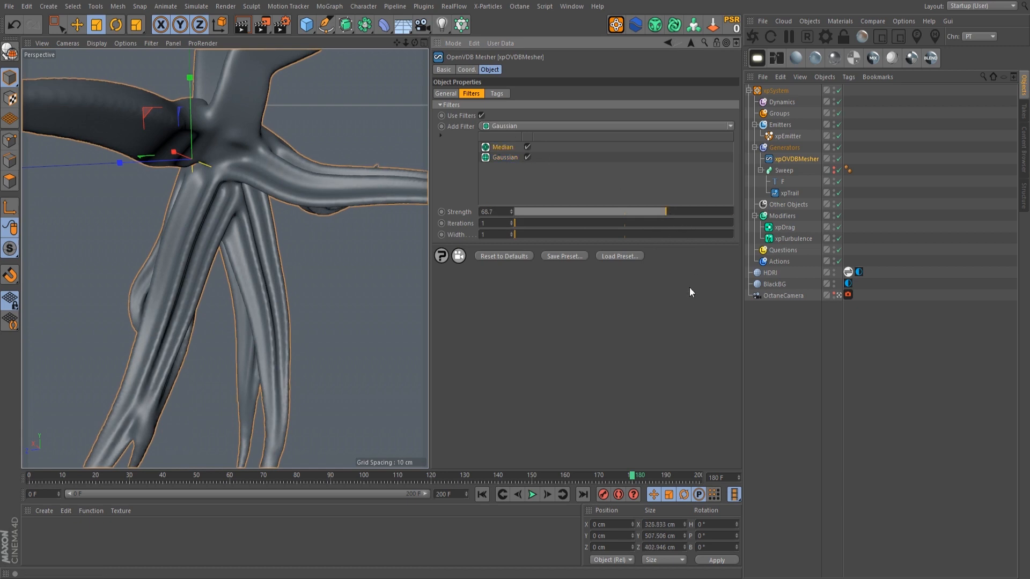
{"action": "scroll", "coordinate": [211, 216], "scroll_direction": "down", "scroll_amount": 4}
{"action": "scroll", "coordinate": [208, 256], "scroll_direction": "up", "scroll_amount": 4}
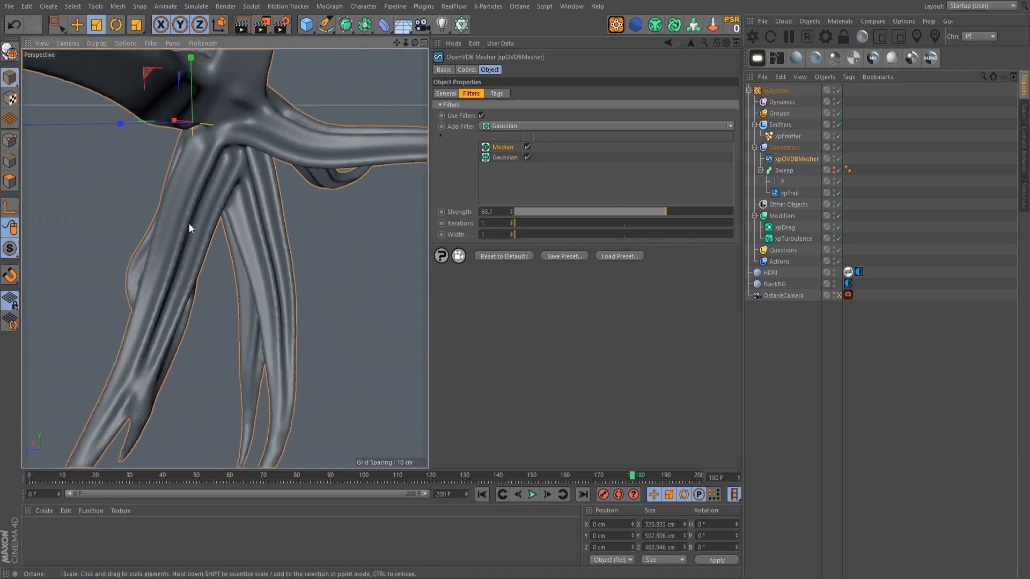
{"action": "left_click_drag", "start_coordinate": [189, 223], "coordinate": [248, 250], "text": "alt"}
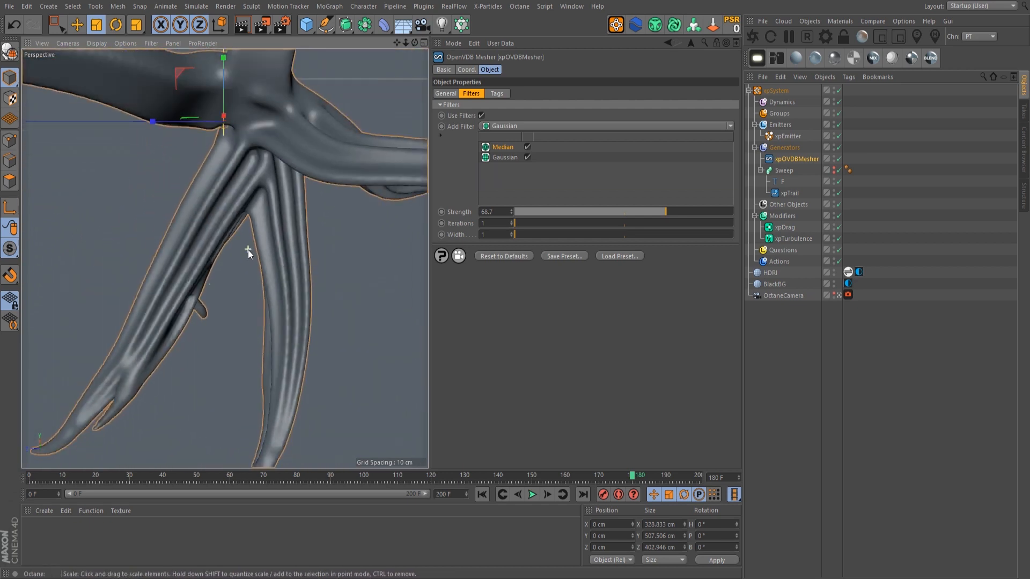
{"action": "scroll", "coordinate": [234, 241], "scroll_direction": "down", "scroll_amount": 4}
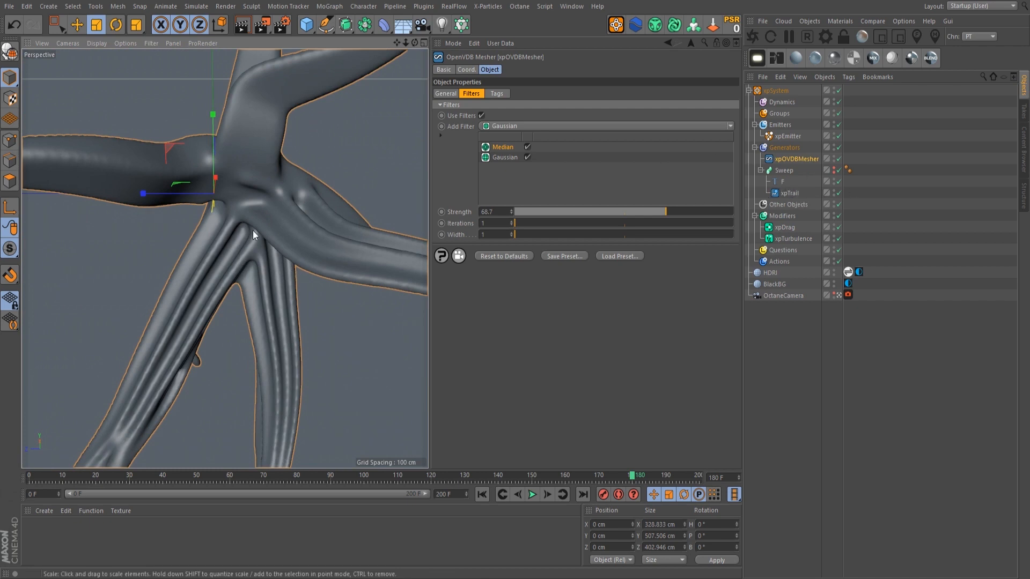
Change the sweep profile's text from F to X and advance to frame 181 to refresh the mesh
{"action": "left_click", "coordinate": [782, 182]}
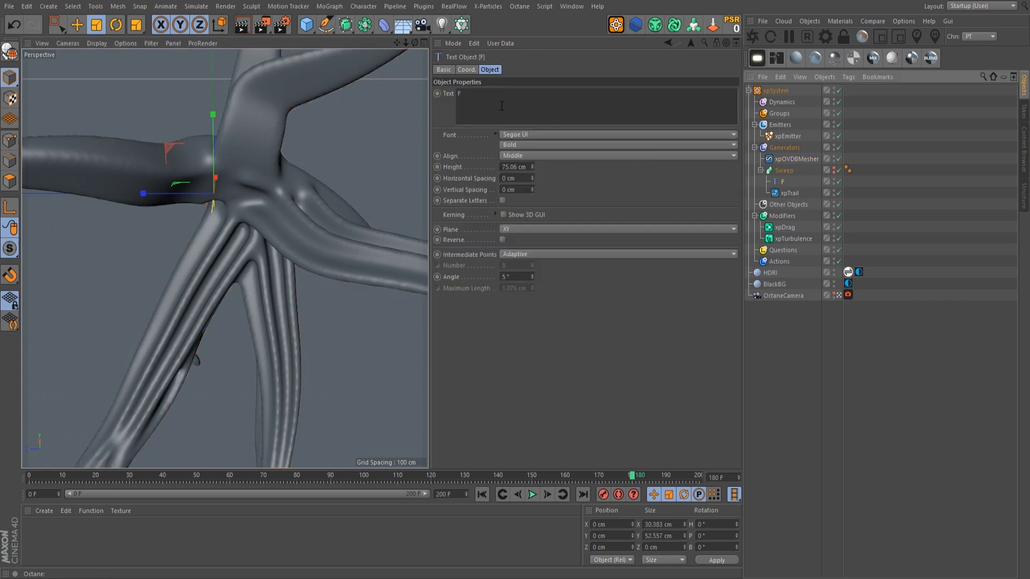
{"action": "left_click", "coordinate": [533, 105]}
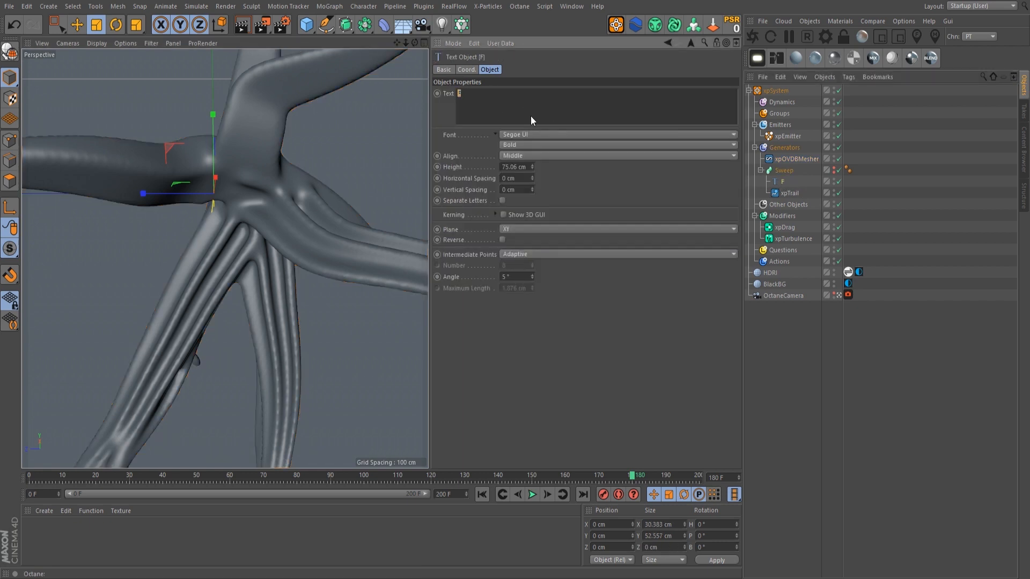
{"action": "type", "text": "X"}
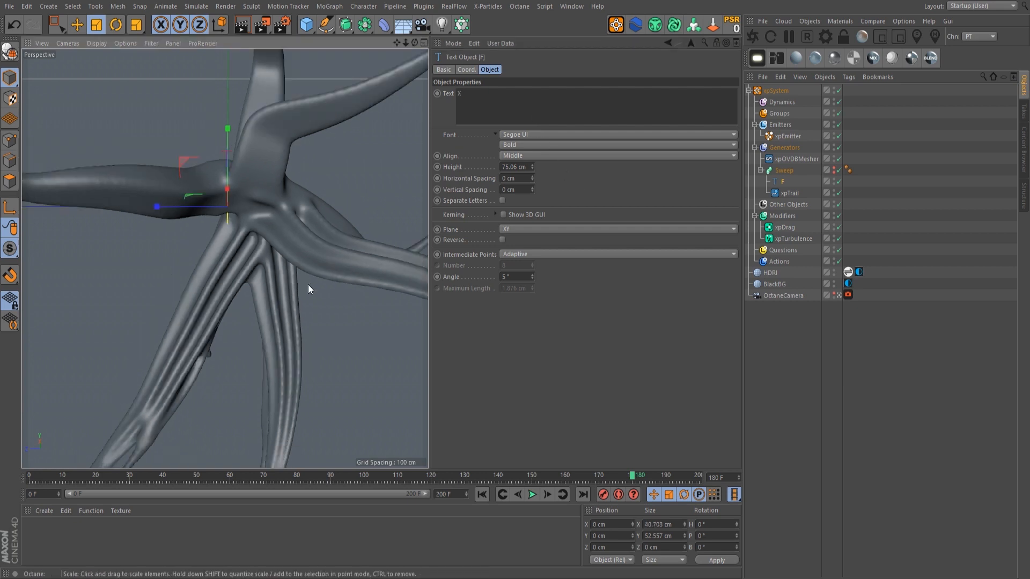
{"action": "left_click", "coordinate": [544, 493]}
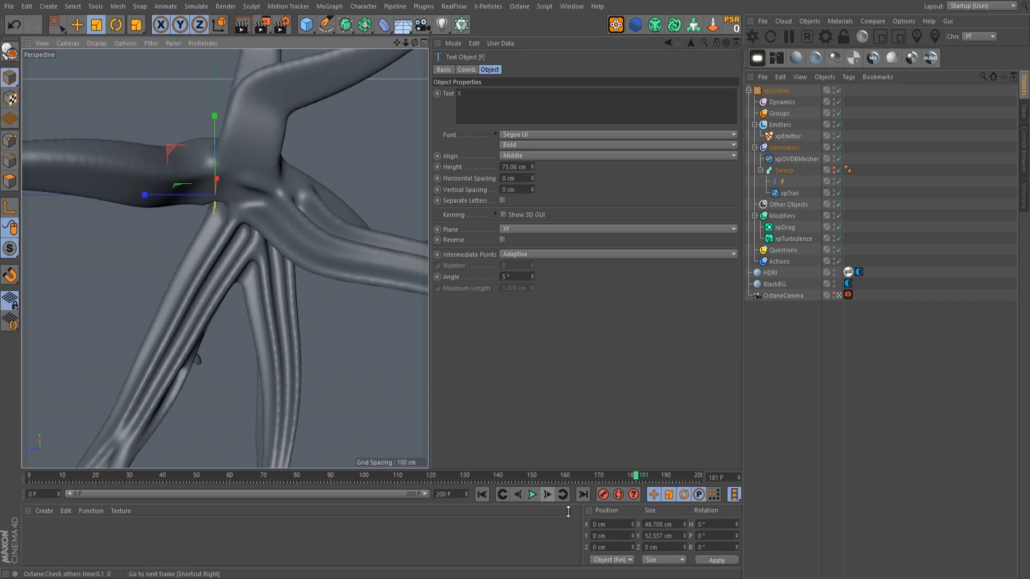
{"action": "left_click_drag", "start_coordinate": [255, 213], "coordinate": [220, 182], "text": "alt"}
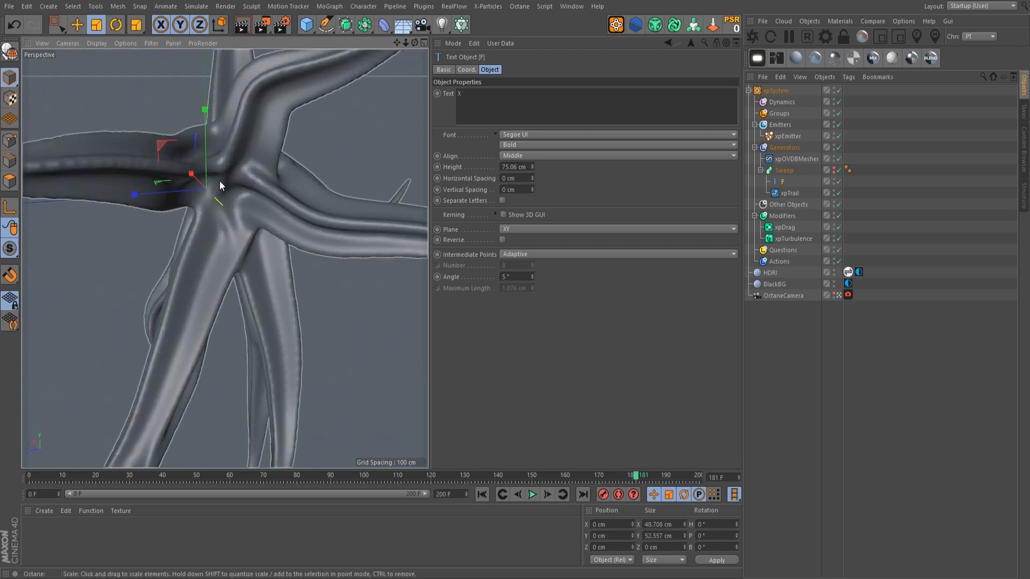
Rename the text spline under the Sweep as X and inspect the mesh from several angles
{"action": "double_click", "coordinate": [784, 182]}
{"action": "type", "text": "X"}
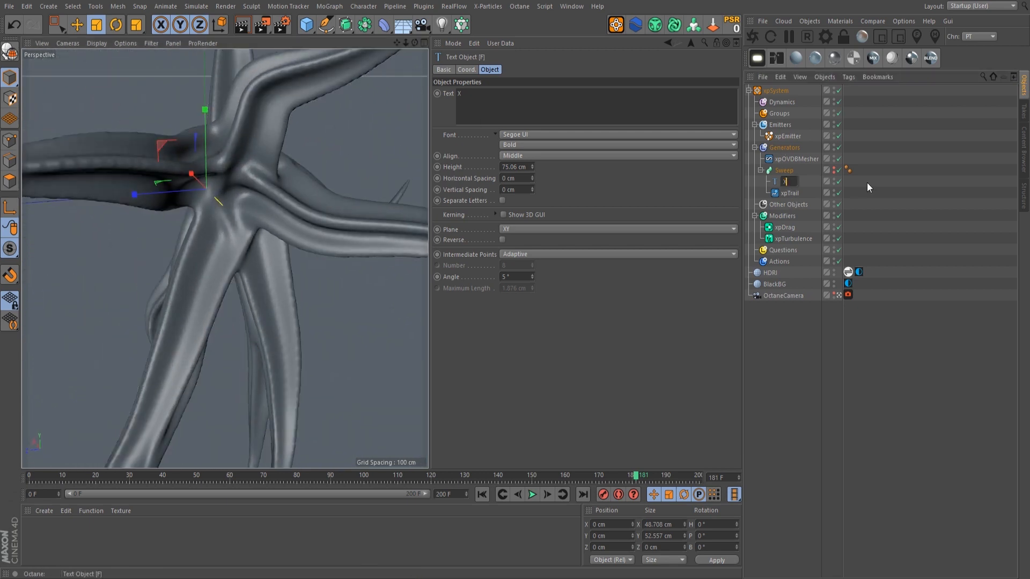
{"action": "key", "text": "Return"}
{"action": "scroll", "coordinate": [194, 199], "scroll_direction": "up", "scroll_amount": 5}
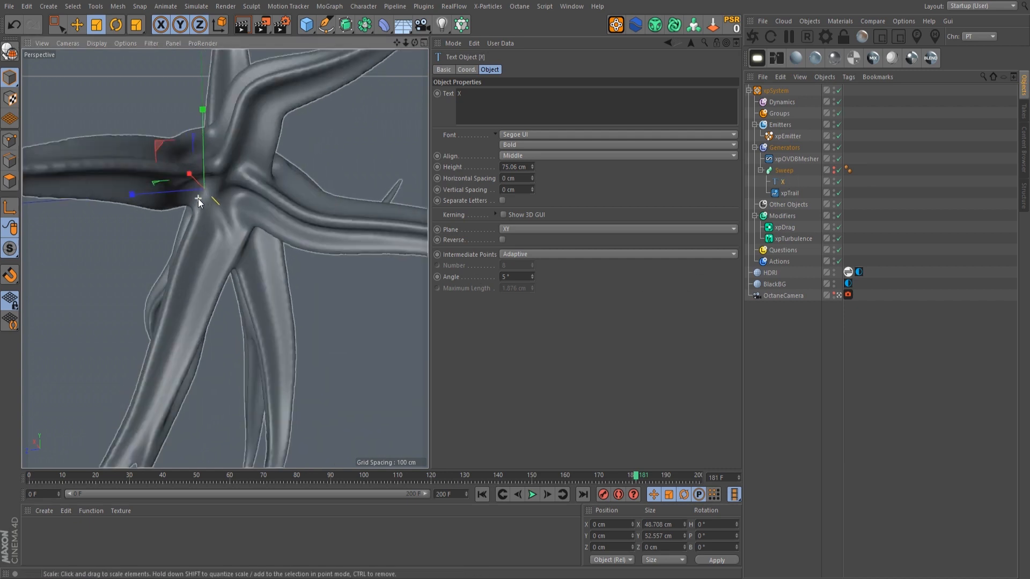
{"action": "left_click_drag", "start_coordinate": [197, 164], "coordinate": [284, 140], "text": "alt"}
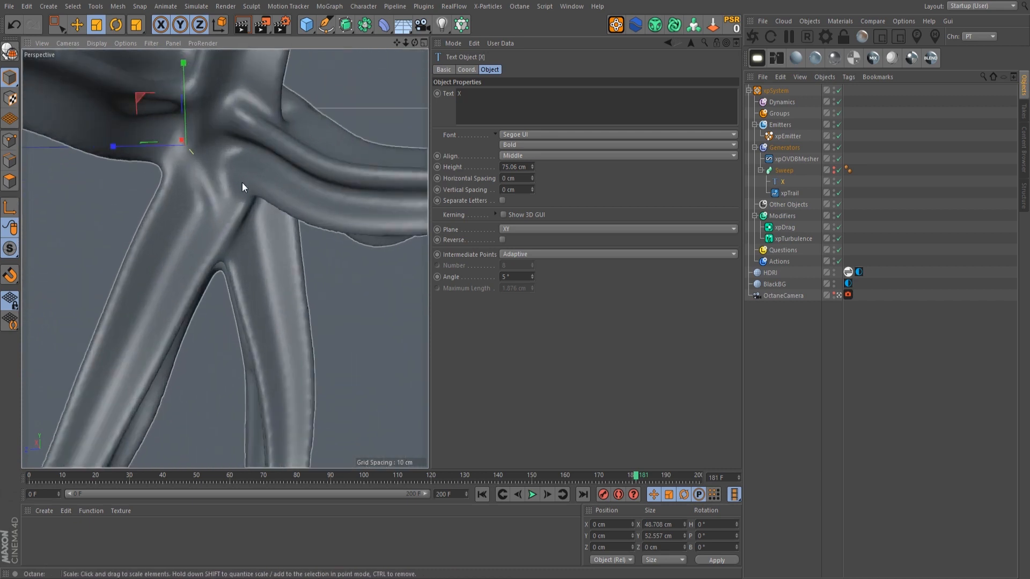
{"action": "left_click_drag", "start_coordinate": [242, 182], "coordinate": [258, 279], "text": "alt"}
{"action": "scroll", "coordinate": [256, 259], "scroll_direction": "down", "scroll_amount": 5}
{"action": "scroll", "coordinate": [207, 275], "scroll_direction": "up", "scroll_amount": 2}
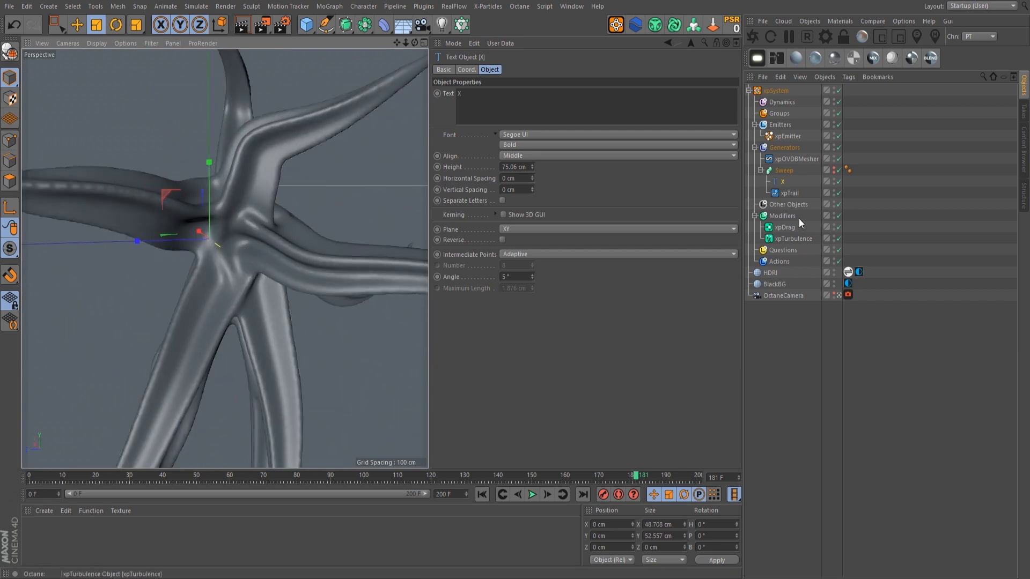
Set the strength of the xpOVDBMesher's Median filter to about 76.7
{"action": "left_click", "coordinate": [797, 158]}
{"action": "scroll", "coordinate": [212, 259], "scroll_direction": "up", "scroll_amount": 2}
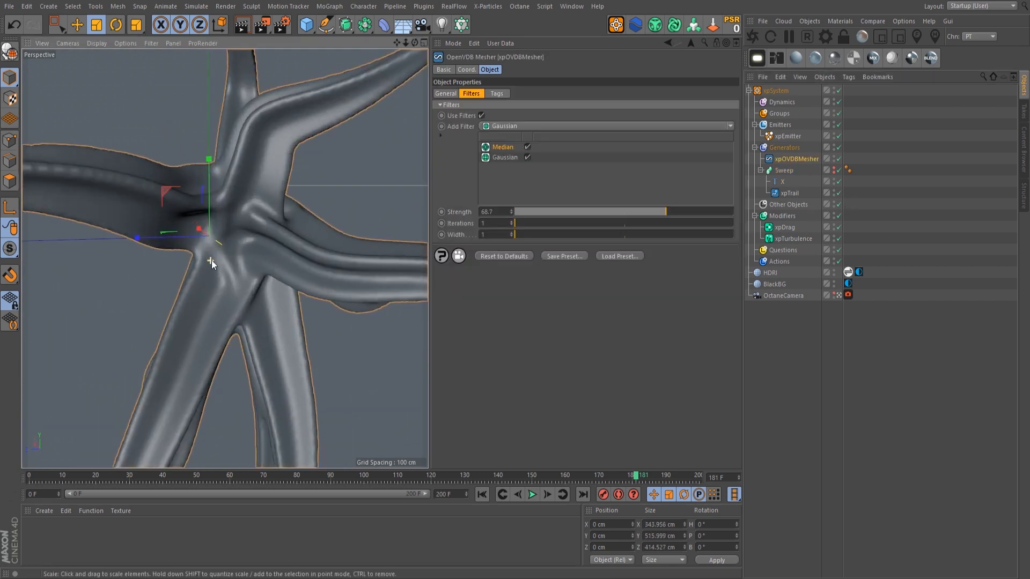
{"action": "left_click_drag", "start_coordinate": [212, 260], "coordinate": [214, 207], "text": "alt"}
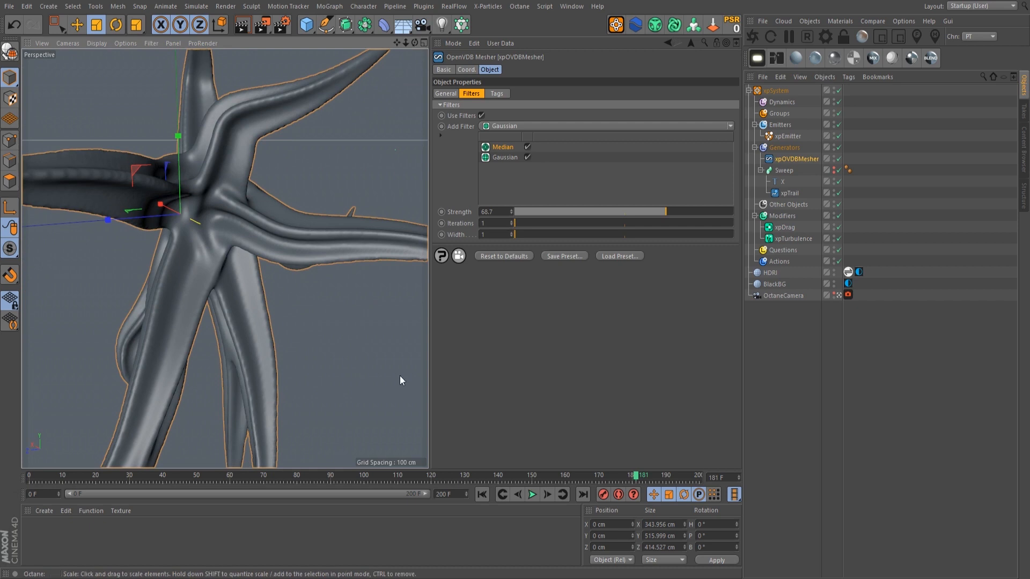
{"action": "left_click", "coordinate": [795, 152]}
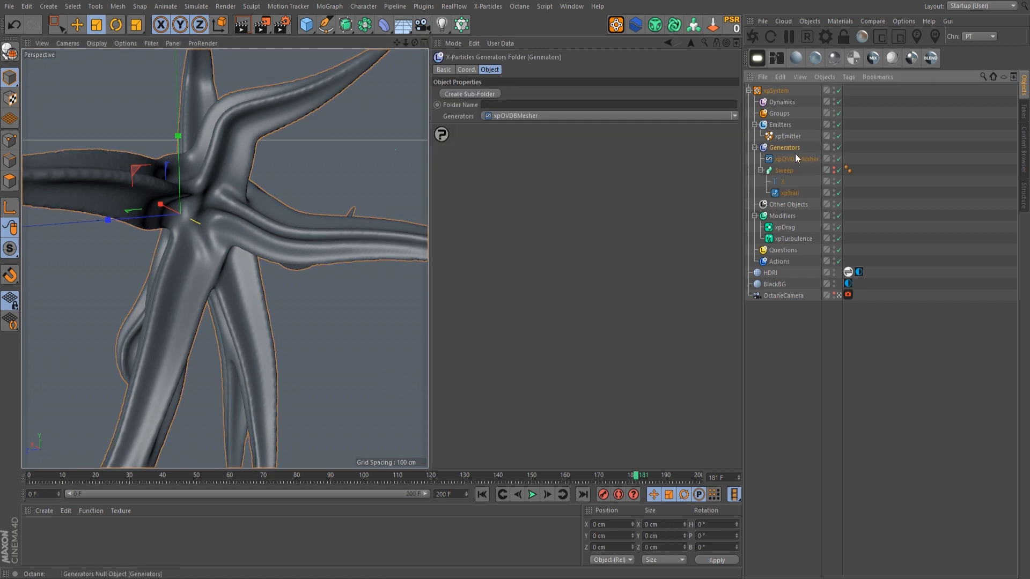
{"action": "left_click", "coordinate": [799, 159]}
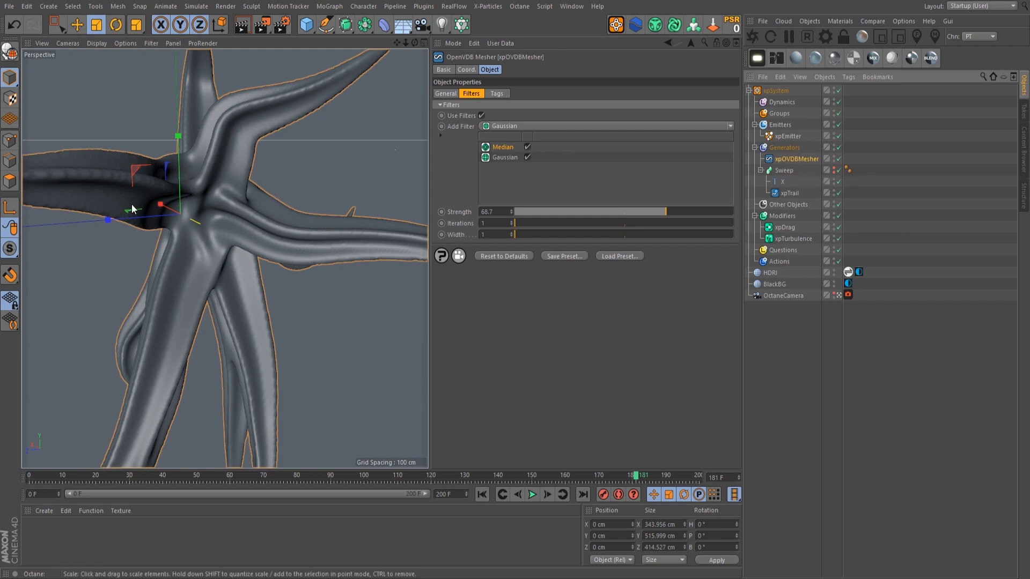
{"action": "left_click_drag", "start_coordinate": [131, 204], "coordinate": [111, 235], "text": "alt"}
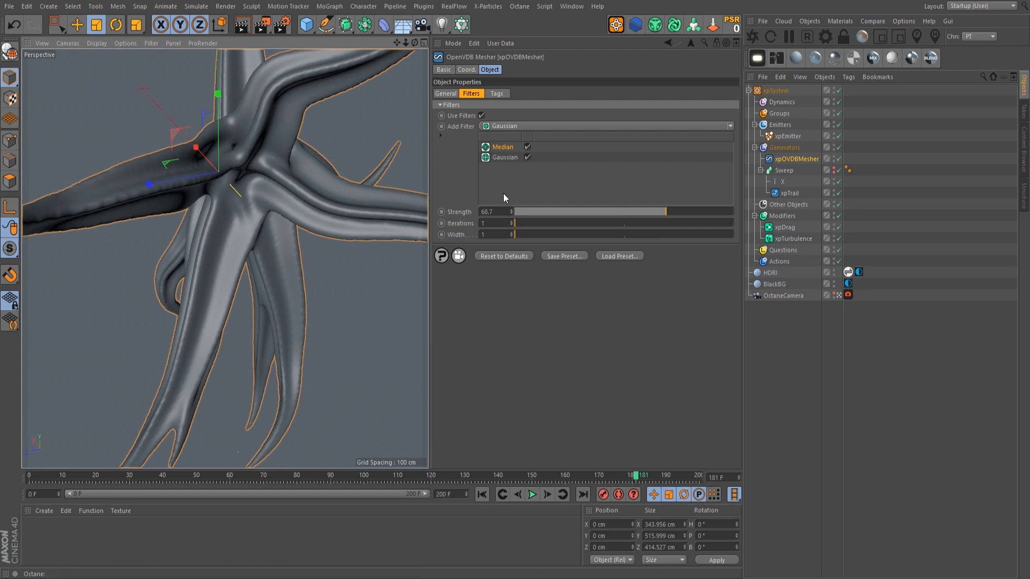
{"action": "left_click", "coordinate": [646, 212]}
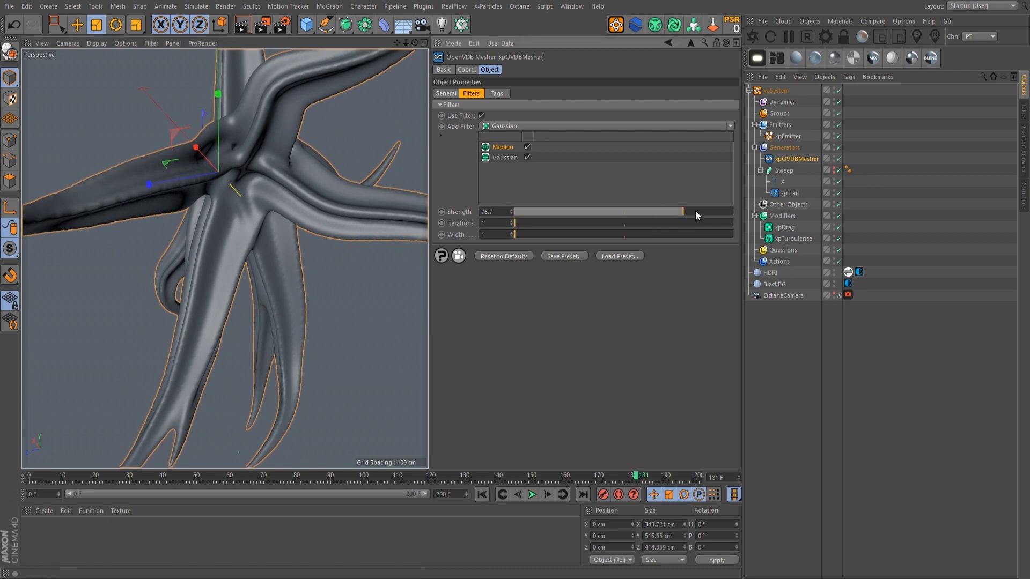
Set the strength of the xpOVDBMesher's Gaussian filter to about 75.5 and check the resulting surface
{"action": "left_click", "coordinate": [502, 156]}
{"action": "scroll", "coordinate": [188, 270], "scroll_direction": "down", "scroll_amount": 3}
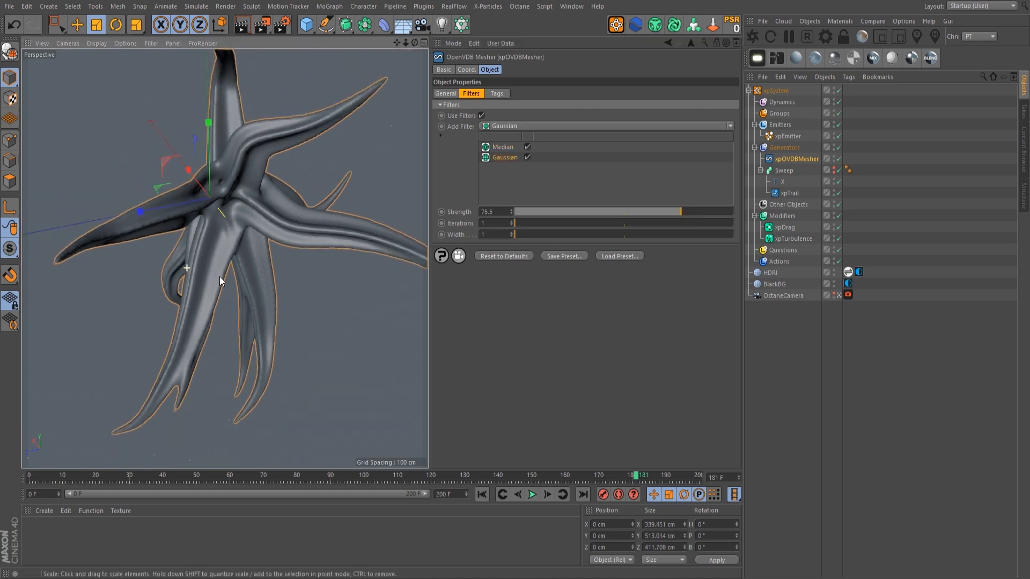
{"action": "scroll", "coordinate": [220, 276], "scroll_direction": "up", "scroll_amount": 3}
{"action": "mouse_move", "coordinate": [205, 261]}
{"action": "left_mouse_down", "text": "alt"}
{"action": "mouse_move", "coordinate": [151, 194]}
{"action": "mouse_move", "coordinate": [192, 197]}
{"action": "mouse_move", "coordinate": [173, 211]}
{"action": "mouse_move", "coordinate": [213, 203]}
{"action": "mouse_move", "coordinate": [197, 291]}
{"action": "mouse_move", "coordinate": [183, 273]}
{"action": "mouse_move", "coordinate": [209, 252]}
{"action": "left_mouse_up", "text": "alt"}
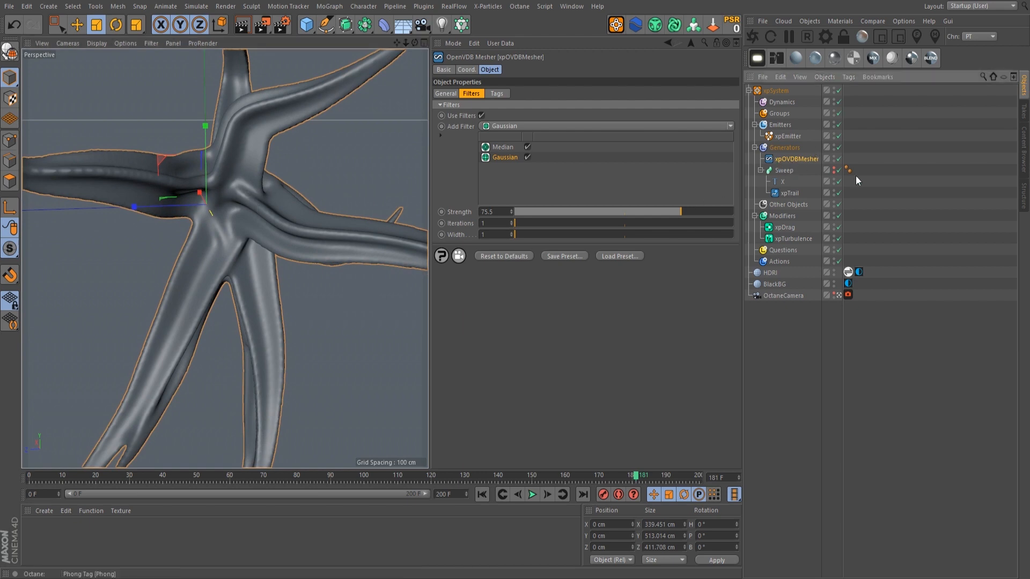
Convert the xpOVDBMesher to an editable polygon object, move it out above xpSystem, and rename it Thing
{"action": "key", "text": "c"}
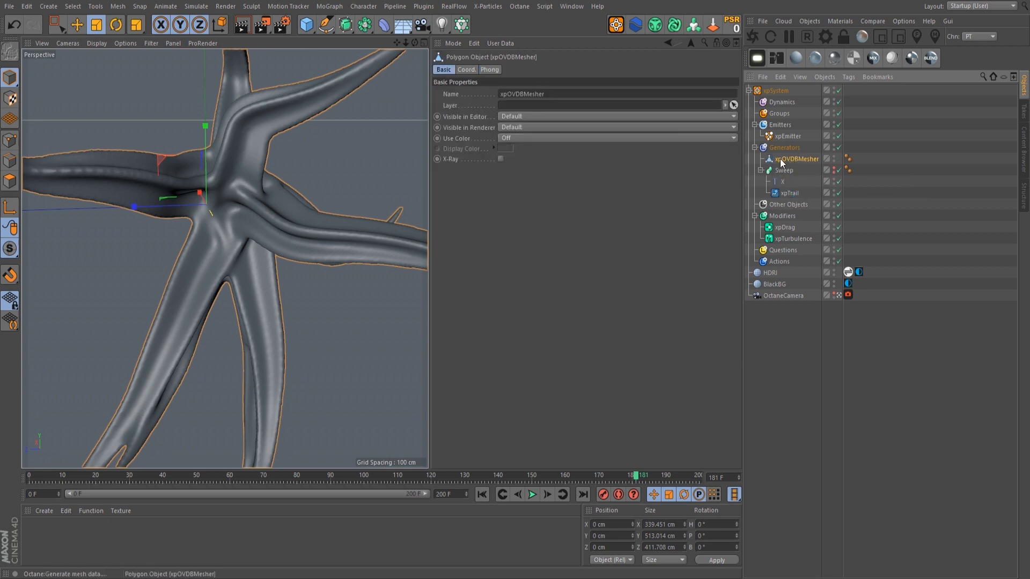
{"action": "left_click_drag", "start_coordinate": [782, 101], "coordinate": [774, 88]}
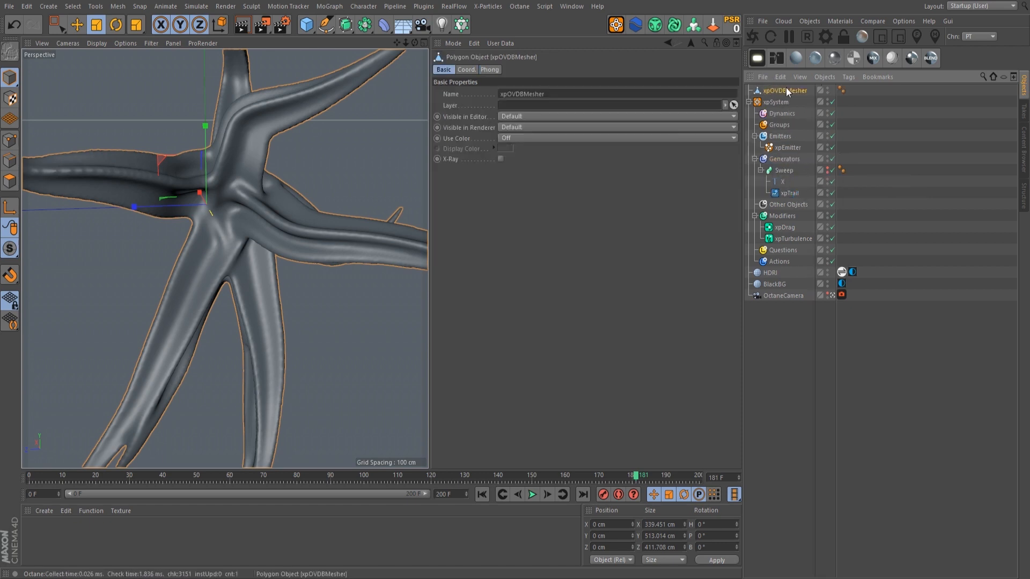
{"action": "double_click", "coordinate": [786, 90]}
{"action": "type", "text": "Thing"}
{"action": "key", "text": "Return"}
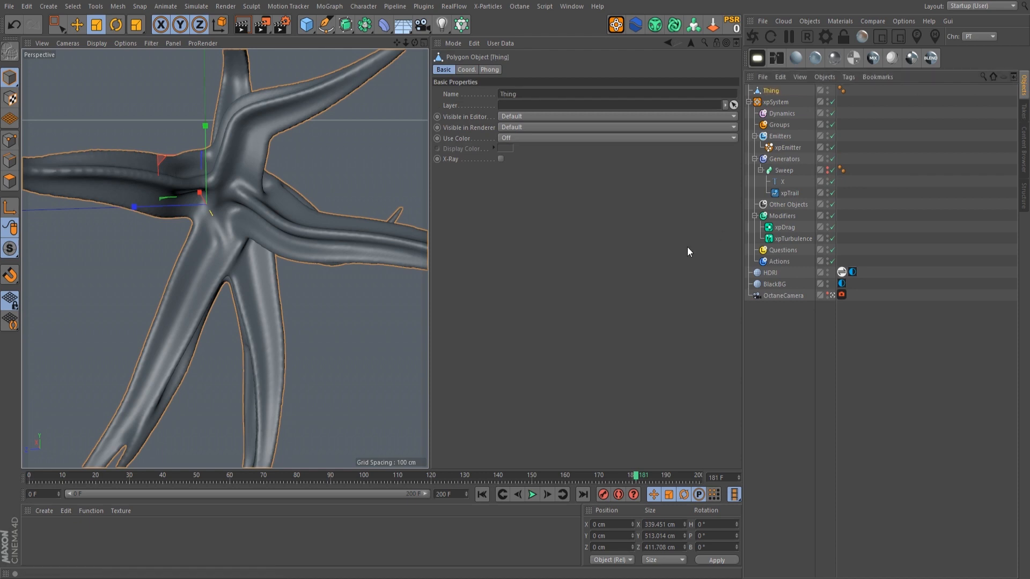
Delete the Sweep with its children and the xpDrag and xpTurbulence modifiers from the xpSystem
{"action": "left_click", "coordinate": [785, 171]}
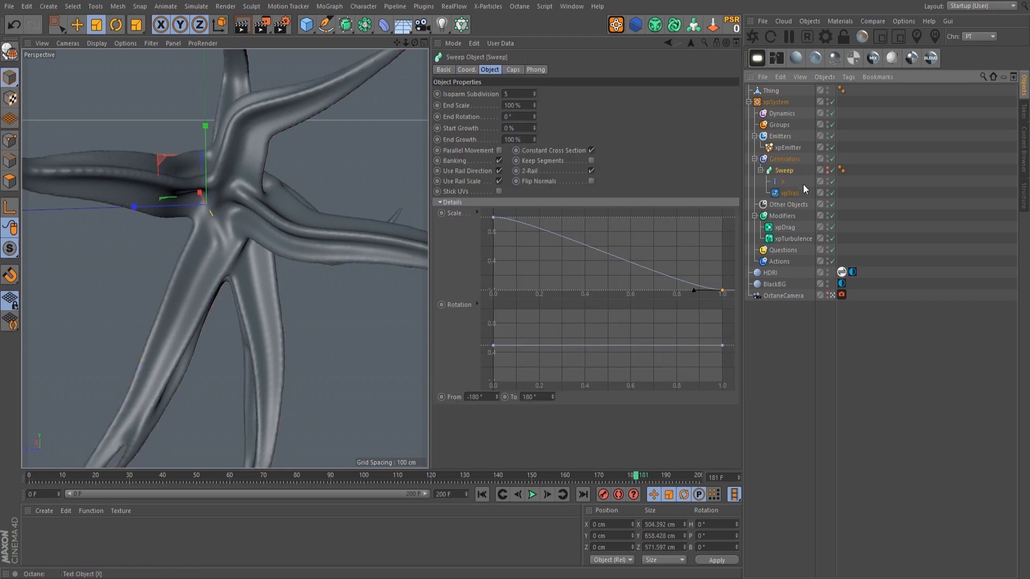
{"action": "key", "text": "Delete"}
{"action": "left_click", "coordinate": [786, 194]}
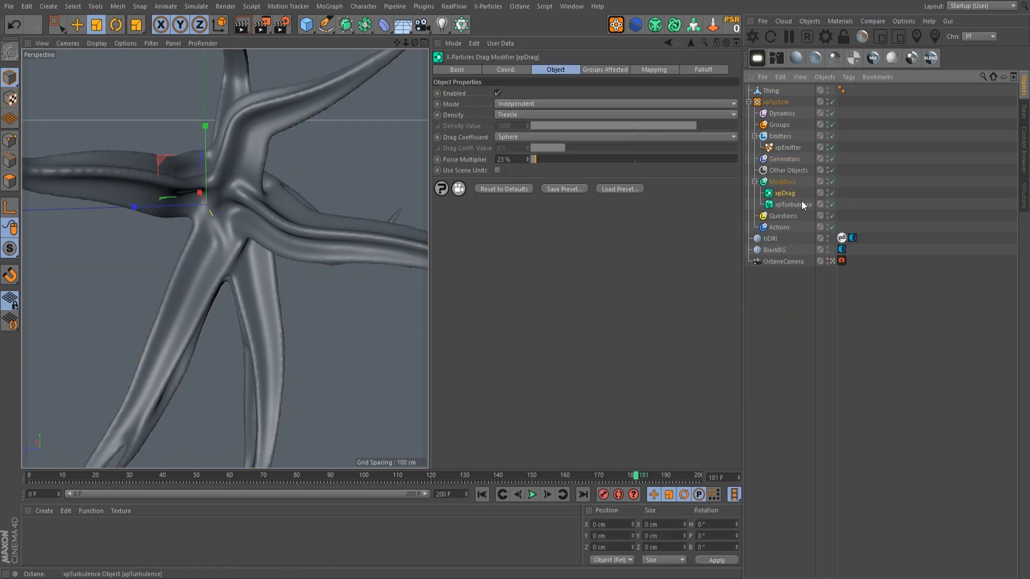
{"action": "left_click", "coordinate": [801, 201], "text": "shift"}
{"action": "key", "text": "Delete"}
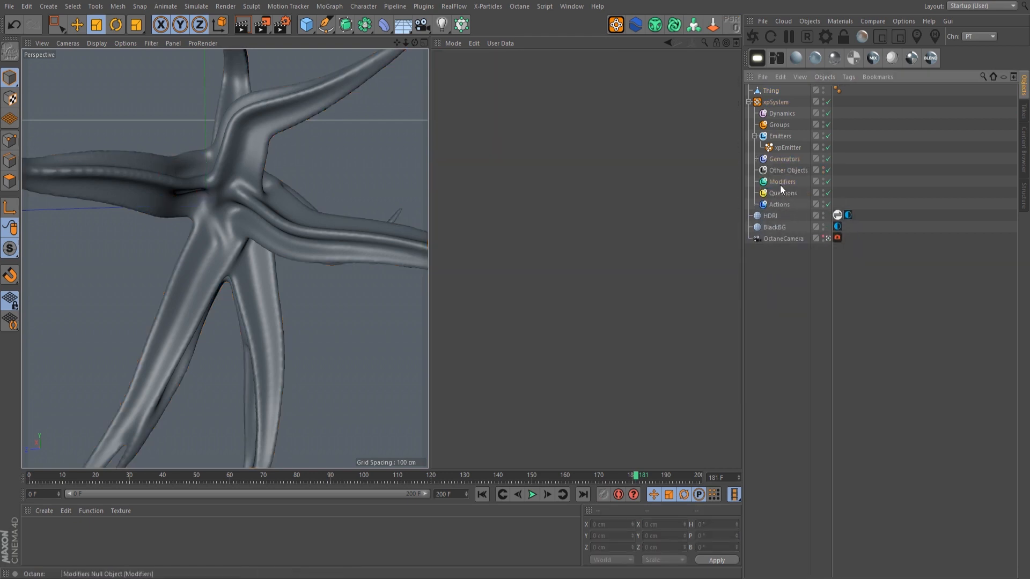
{"action": "right_click_drag", "start_coordinate": [233, 221], "coordinate": [199, 218], "text": "alt"}
{"action": "left_click_drag", "start_coordinate": [199, 218], "coordinate": [572, 231], "text": "alt"}
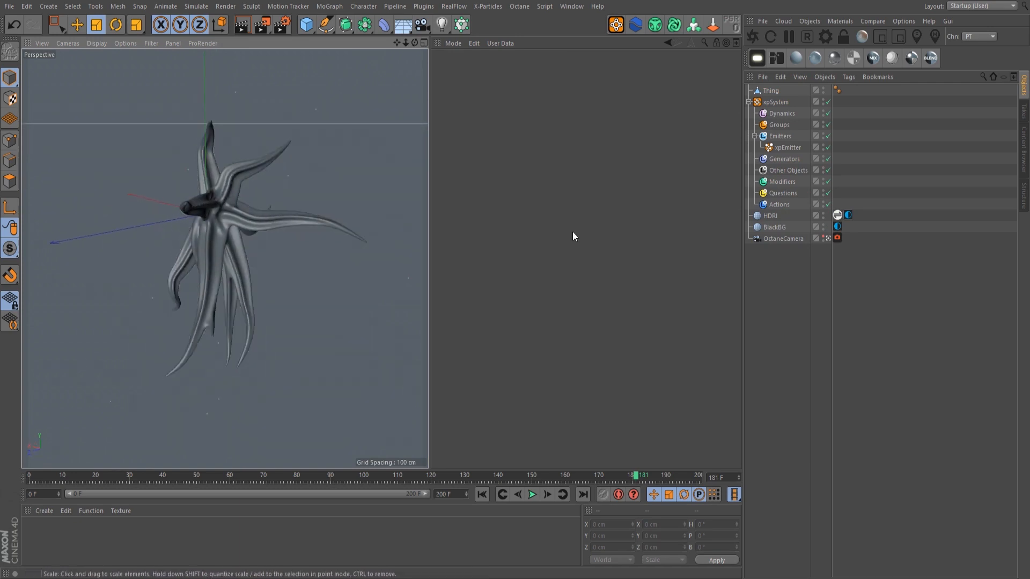
Rewind the timeline to frame 0 and frame the Thing mesh in the viewport
{"action": "left_click", "coordinate": [481, 494]}
{"action": "scroll", "coordinate": [224, 243], "scroll_direction": "up", "scroll_amount": 4}
{"action": "mouse_move", "coordinate": [219, 222]}
{"action": "left_mouse_down", "text": "alt"}
{"action": "mouse_move", "coordinate": [176, 256]}
{"action": "mouse_move", "coordinate": [129, 239]}
{"action": "mouse_move", "coordinate": [144, 237]}
{"action": "left_mouse_up", "text": "alt"}
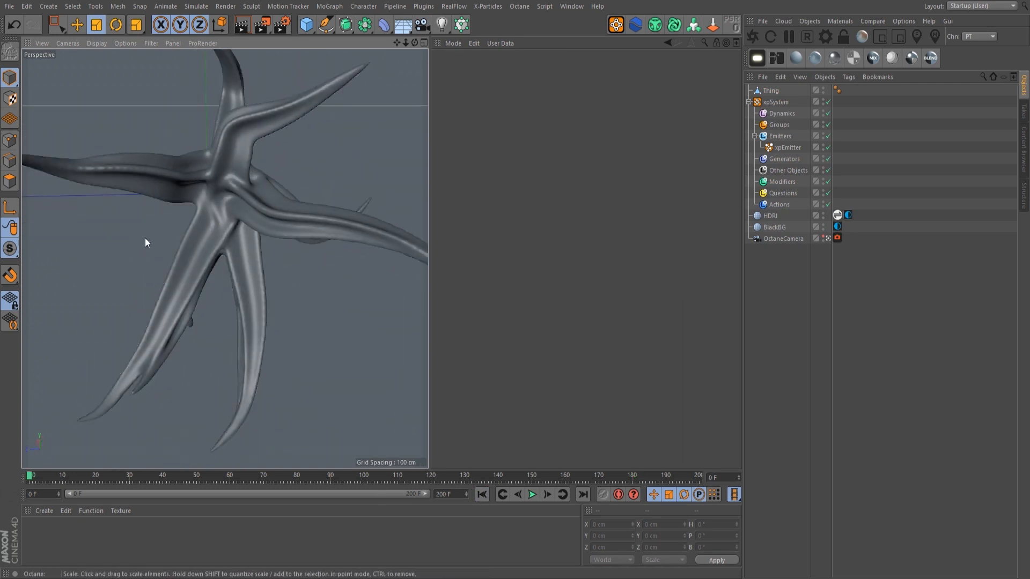
{"action": "scroll", "coordinate": [177, 192], "scroll_direction": "up", "scroll_amount": 2}
{"action": "scroll", "coordinate": [220, 186], "scroll_direction": "up", "scroll_amount": 2}
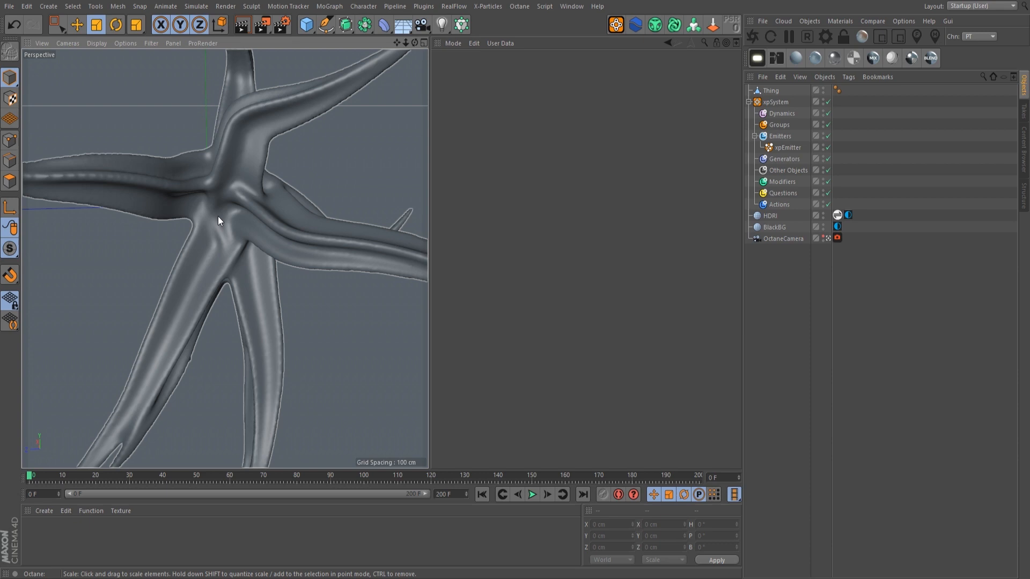
Add a new xpOVDBMesher to the Generators folder, enable Transfer Velocity on it, and inspect its velocity vertex maps
{"action": "left_click", "coordinate": [805, 159]}
{"action": "double_click", "coordinate": [508, 115]}
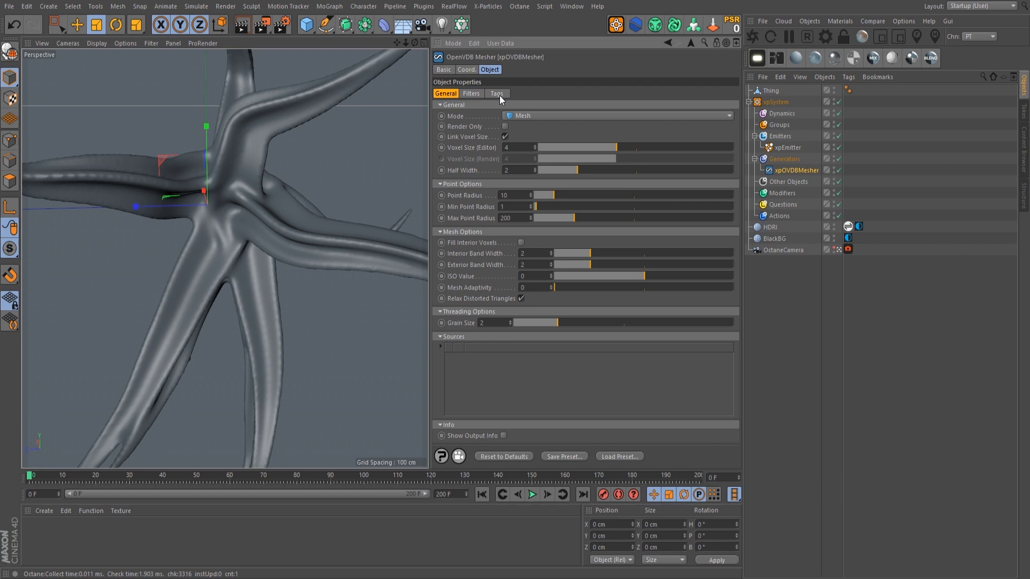
{"action": "left_click", "coordinate": [496, 93]}
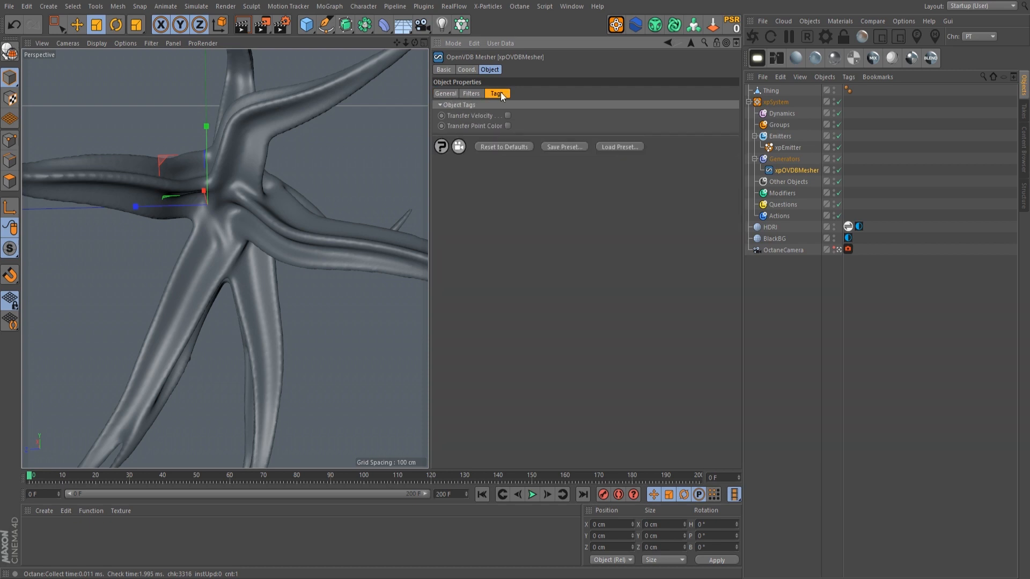
{"action": "left_click", "coordinate": [508, 116]}
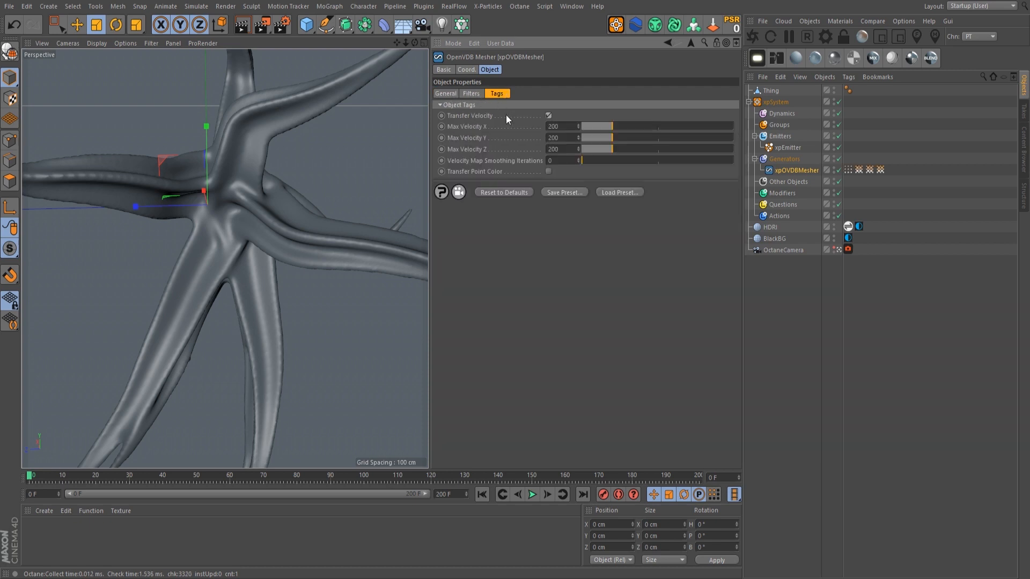
{"action": "left_click", "coordinate": [860, 169]}
{"action": "left_click", "coordinate": [882, 170]}
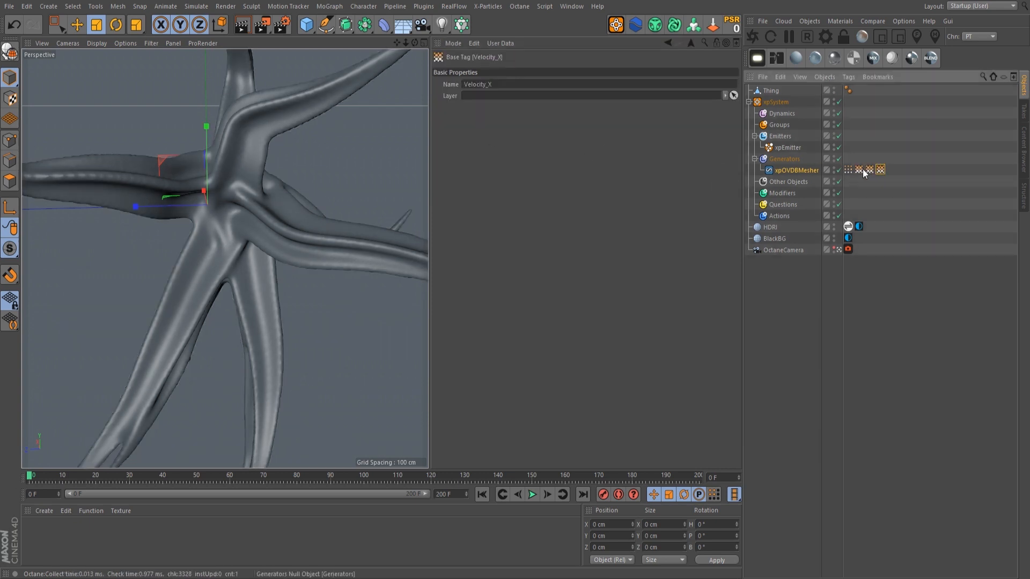
Delete the xpOVDBMesher from the Generators folder of the xpSystem after checking its velocity vertex maps
{"action": "left_click", "coordinate": [858, 170]}
{"action": "left_click", "coordinate": [798, 170]}
{"action": "key", "text": "Delete"}
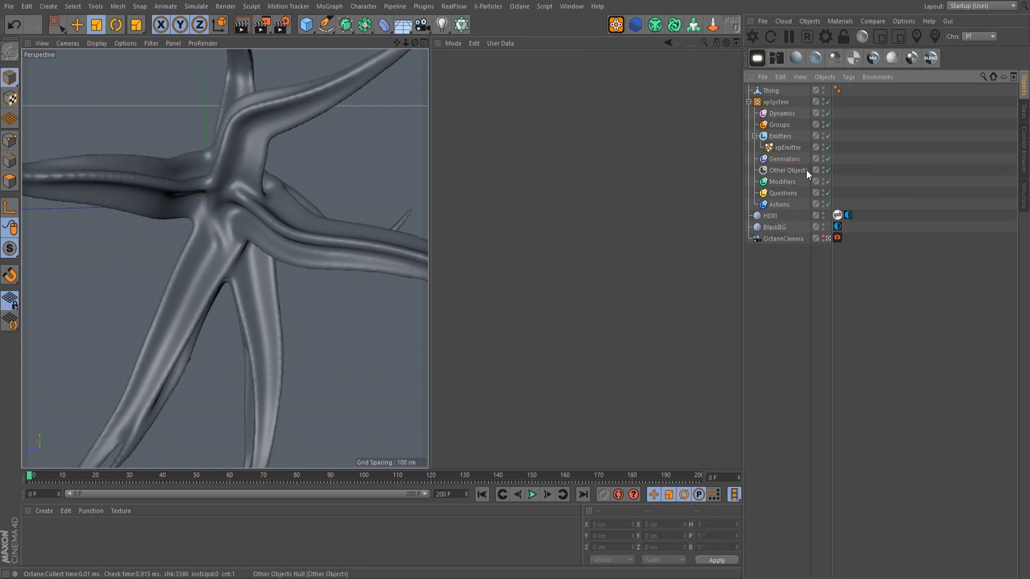
Frame a close-up of the Thing mesh's central junction and lock the OctaneCamera with a Protection tag
{"action": "left_click", "coordinate": [769, 90]}
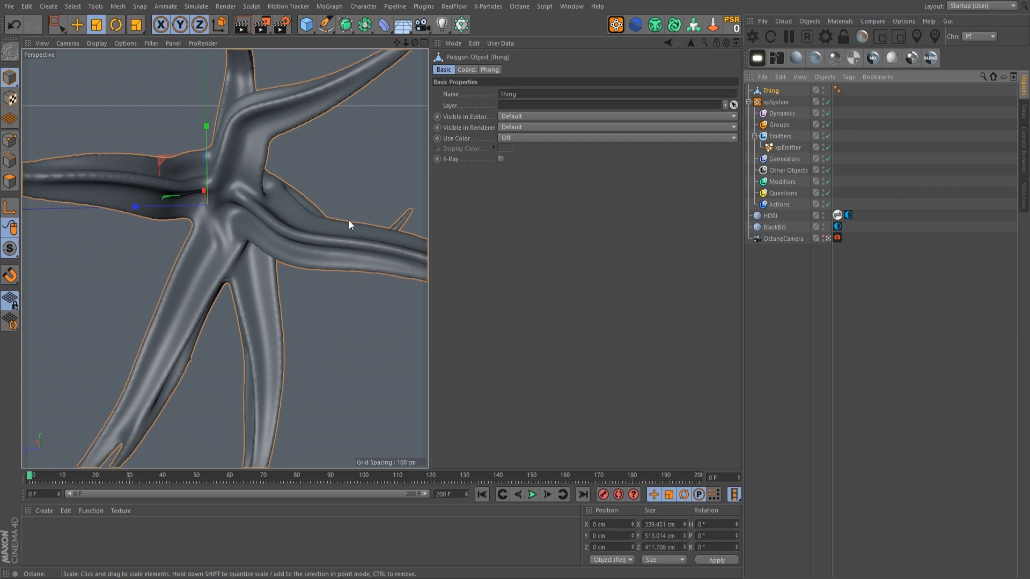
{"action": "scroll", "coordinate": [348, 221], "scroll_direction": "down", "scroll_amount": 3}
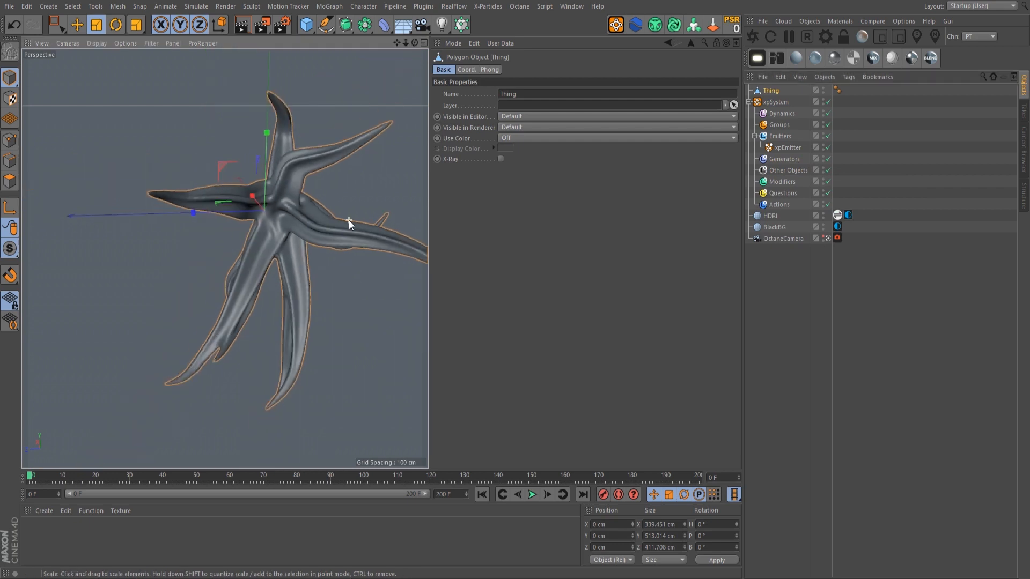
{"action": "scroll", "coordinate": [293, 259], "scroll_direction": "up", "scroll_amount": 3}
{"action": "mouse_move", "coordinate": [269, 195]}
{"action": "left_mouse_down", "text": "alt"}
{"action": "mouse_move", "coordinate": [305, 202]}
{"action": "mouse_move", "coordinate": [269, 194]}
{"action": "left_mouse_up", "text": "alt"}
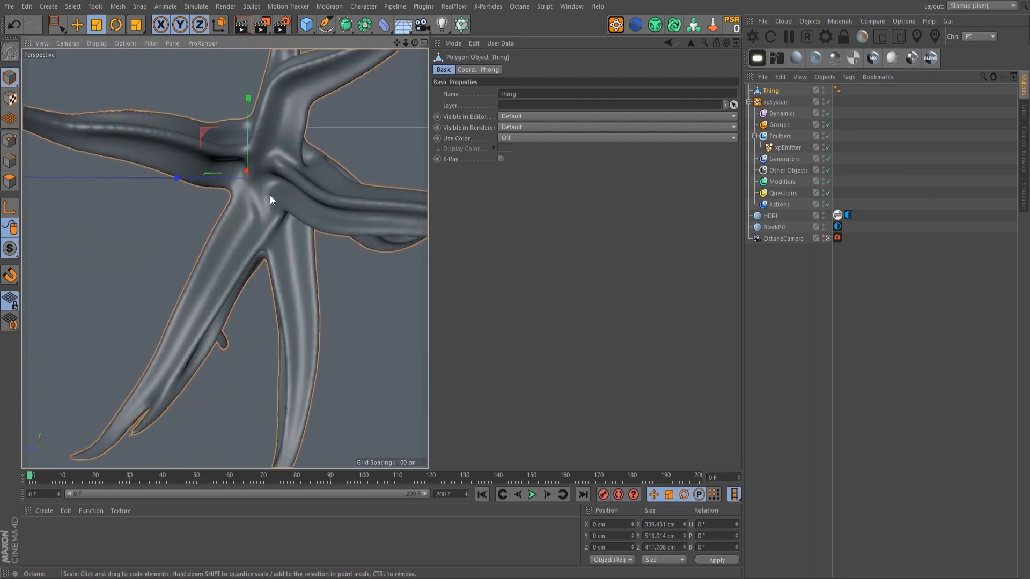
{"action": "middle_click_drag", "start_coordinate": [269, 194], "coordinate": [225, 259], "text": "alt"}
{"action": "left_click_drag", "start_coordinate": [224, 259], "coordinate": [233, 183], "text": "alt"}
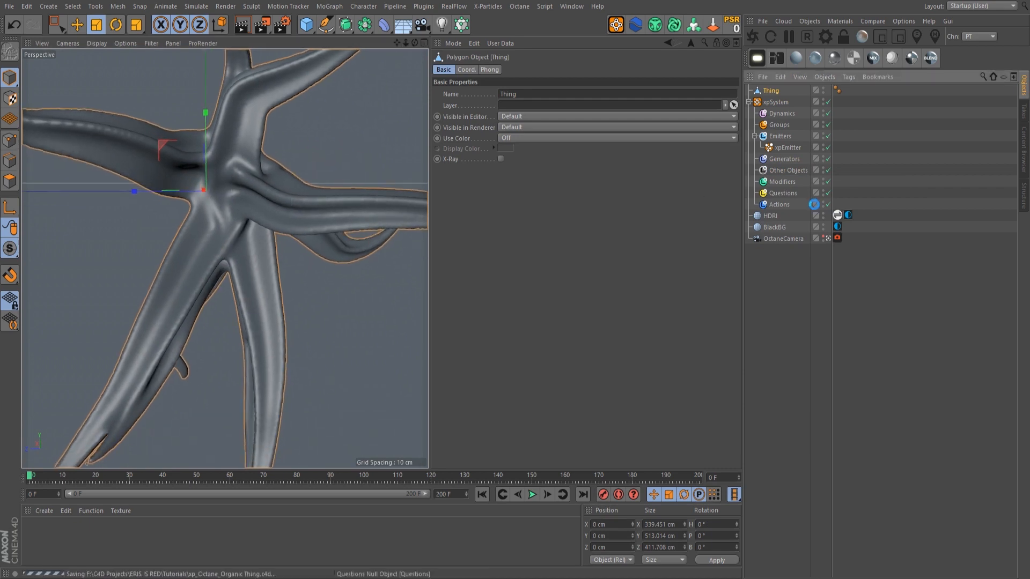
{"action": "left_click", "coordinate": [783, 238]}
{"action": "left_click_drag", "start_coordinate": [209, 224], "coordinate": [182, 226], "text": "alt"}
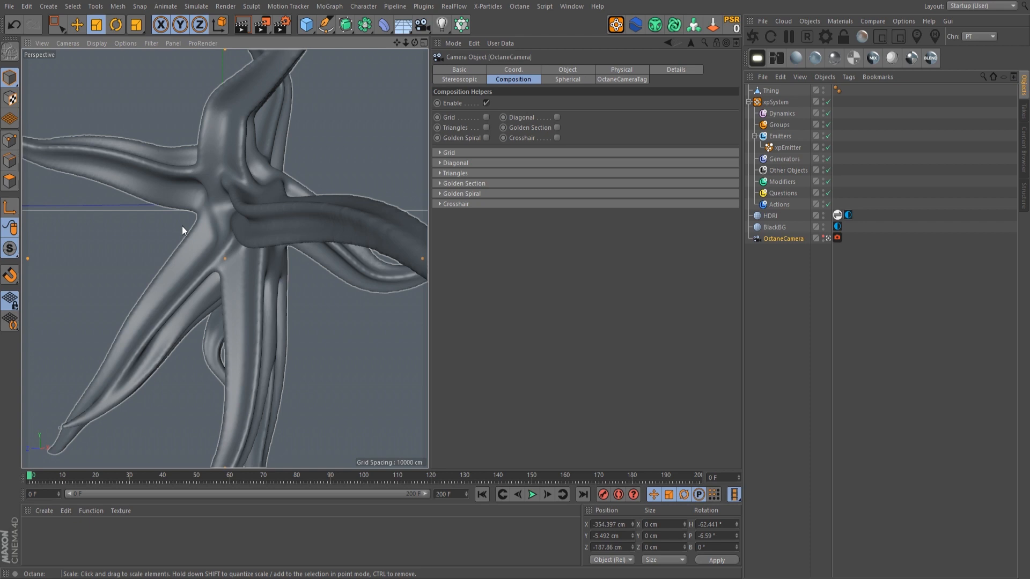
{"action": "mouse_move", "coordinate": [257, 222]}
{"action": "left_mouse_down", "text": "alt"}
{"action": "mouse_move", "coordinate": [263, 201]}
{"action": "mouse_move", "coordinate": [239, 185]}
{"action": "mouse_move", "coordinate": [232, 211]}
{"action": "mouse_move", "coordinate": [195, 207]}
{"action": "mouse_move", "coordinate": [181, 226]}
{"action": "mouse_move", "coordinate": [201, 198]}
{"action": "mouse_move", "coordinate": [222, 199]}
{"action": "mouse_move", "coordinate": [185, 218]}
{"action": "mouse_move", "coordinate": [237, 214]}
{"action": "mouse_move", "coordinate": [202, 259]}
{"action": "mouse_move", "coordinate": [230, 224]}
{"action": "mouse_move", "coordinate": [247, 233]}
{"action": "mouse_move", "coordinate": [211, 260]}
{"action": "mouse_move", "coordinate": [240, 227]}
{"action": "mouse_move", "coordinate": [229, 205]}
{"action": "mouse_move", "coordinate": [245, 195]}
{"action": "mouse_move", "coordinate": [246, 249]}
{"action": "mouse_move", "coordinate": [226, 256]}
{"action": "mouse_move", "coordinate": [266, 207]}
{"action": "mouse_move", "coordinate": [230, 220]}
{"action": "mouse_move", "coordinate": [289, 176]}
{"action": "mouse_move", "coordinate": [299, 196]}
{"action": "mouse_move", "coordinate": [281, 211]}
{"action": "mouse_move", "coordinate": [290, 225]}
{"action": "mouse_move", "coordinate": [296, 209]}
{"action": "mouse_move", "coordinate": [267, 229]}
{"action": "mouse_move", "coordinate": [227, 210]}
{"action": "mouse_move", "coordinate": [271, 190]}
{"action": "mouse_move", "coordinate": [248, 210]}
{"action": "mouse_move", "coordinate": [262, 206]}
{"action": "left_mouse_up", "text": "alt"}
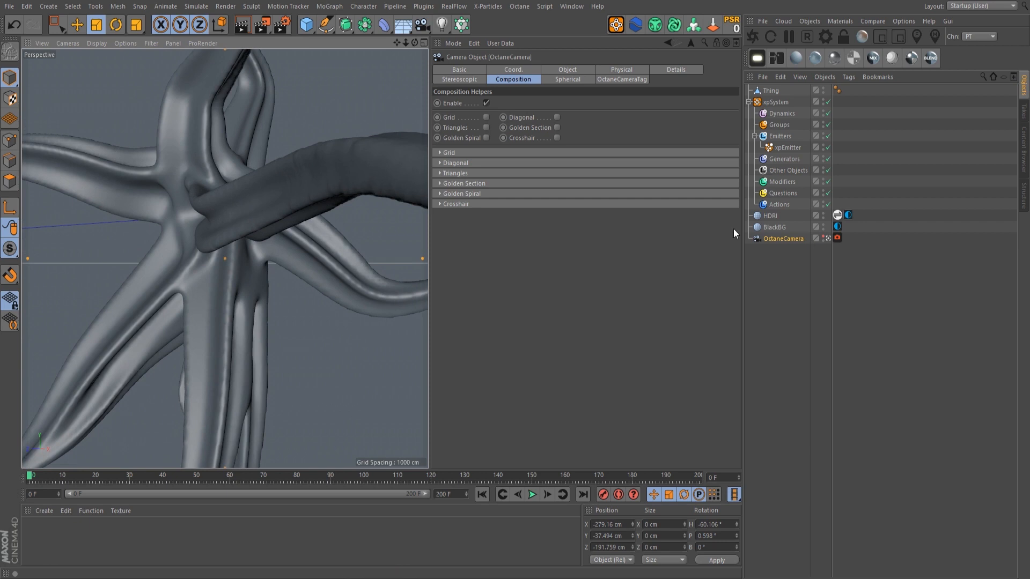
{"action": "right_click", "coordinate": [780, 237]}
{"action": "mouse_move", "coordinate": [818, 7]}
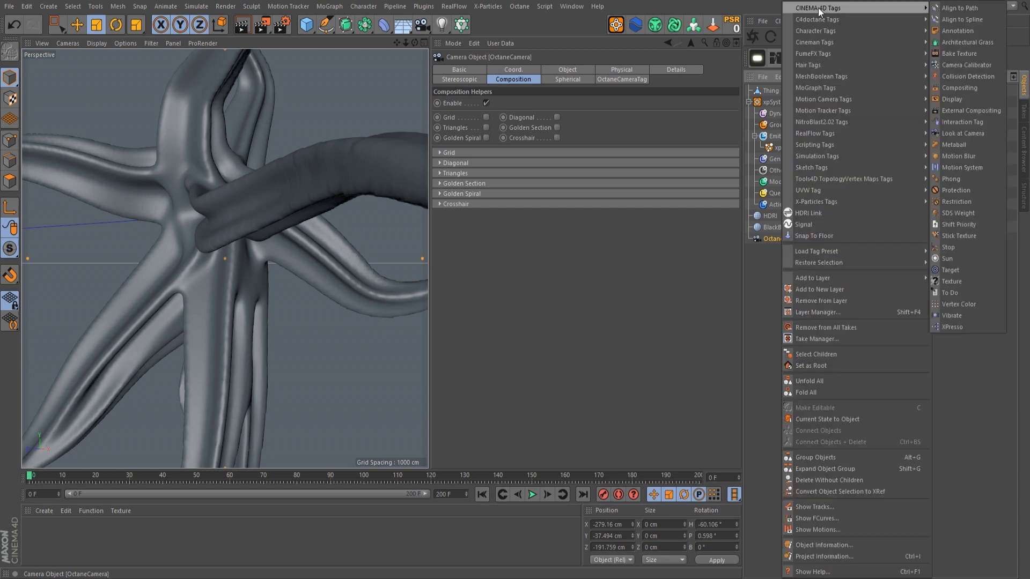
{"action": "left_click", "coordinate": [974, 190]}
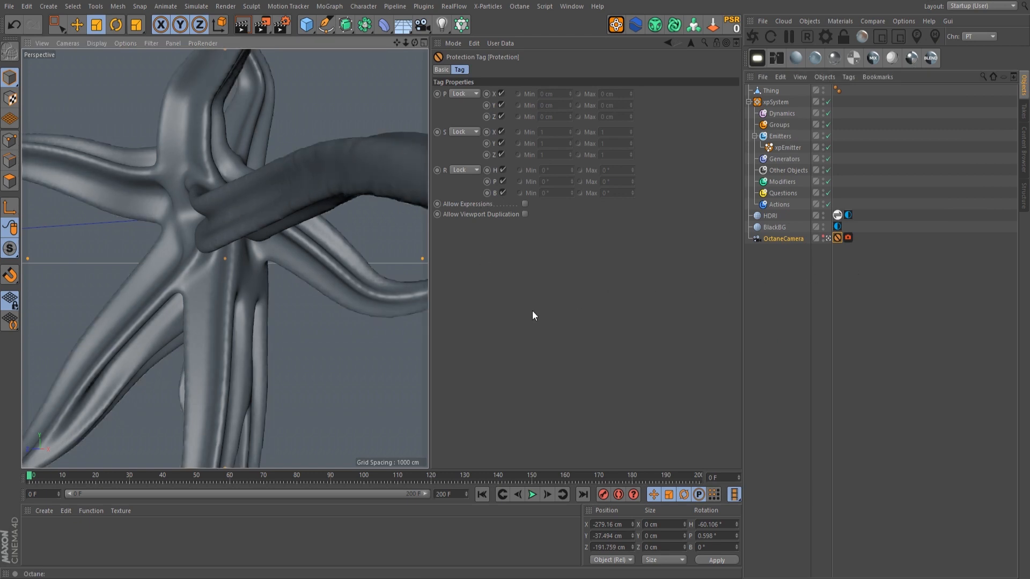
Set the xpEmitter's shape to Object with Thing as the source, emitting from Polygon Area
{"action": "left_click", "coordinate": [771, 90]}
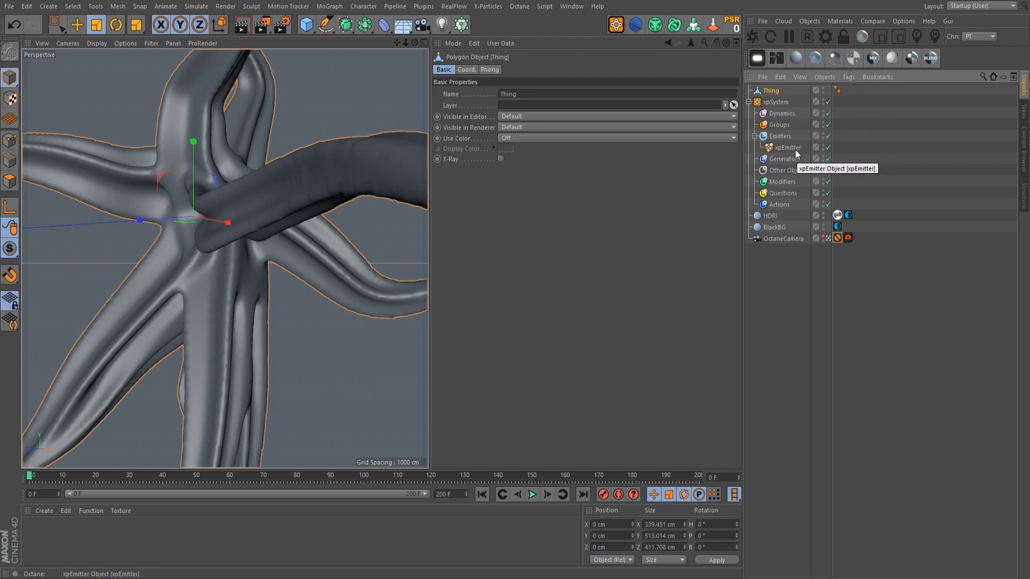
{"action": "left_click", "coordinate": [788, 148]}
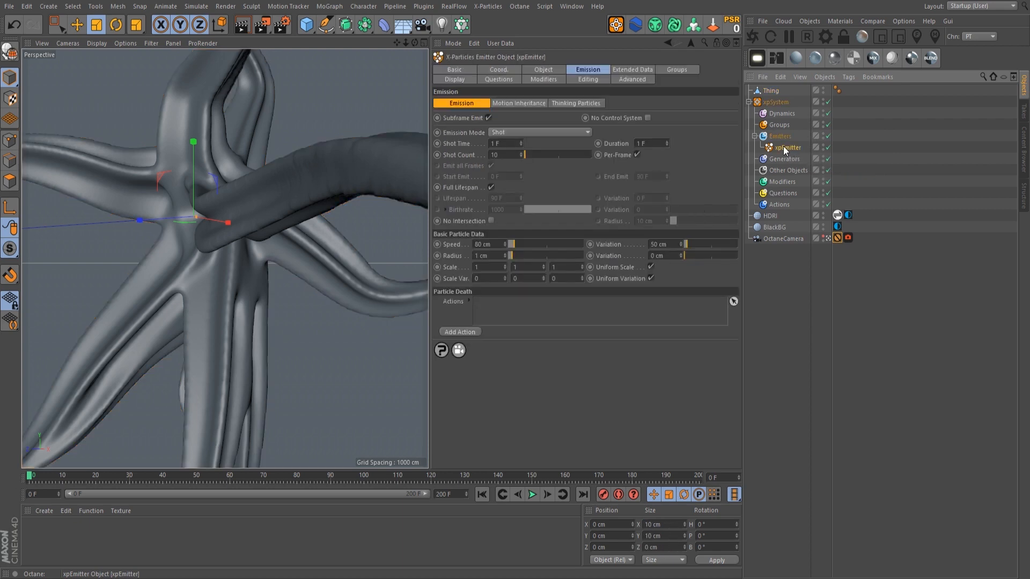
{"action": "left_click", "coordinate": [543, 69]}
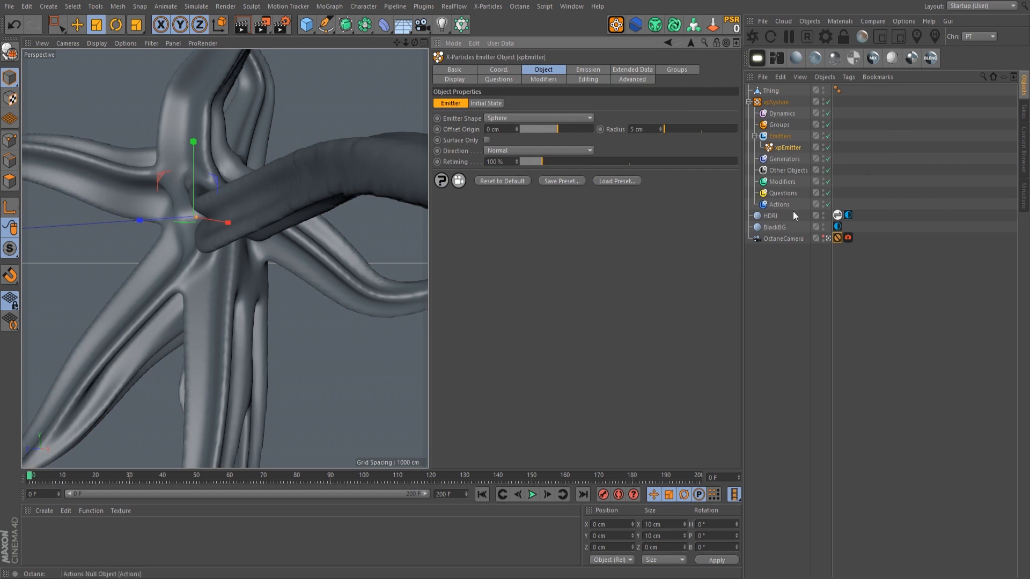
{"action": "left_click", "coordinate": [539, 119]}
{"action": "left_click", "coordinate": [515, 210]}
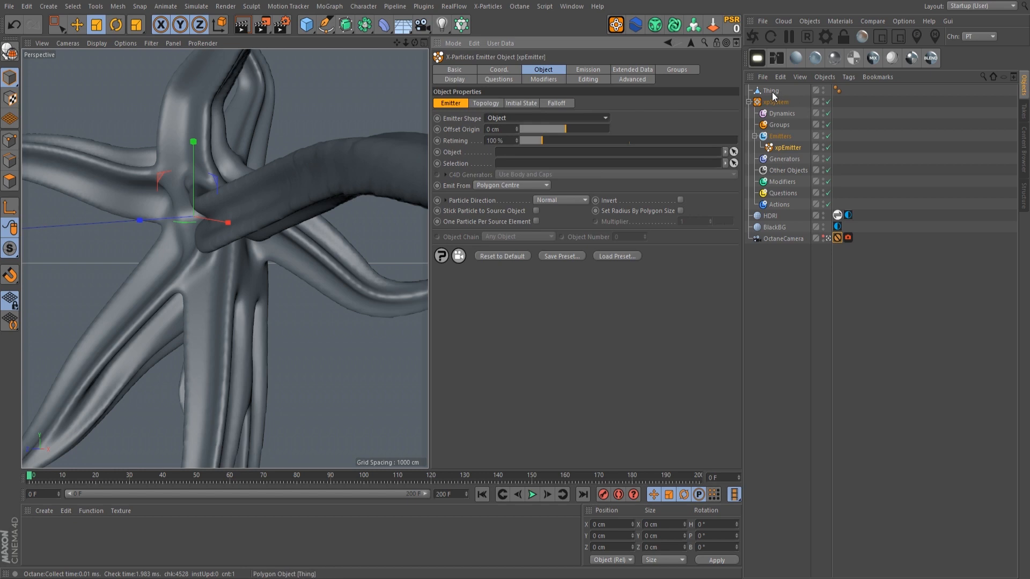
{"action": "left_click_drag", "start_coordinate": [771, 92], "coordinate": [563, 154]}
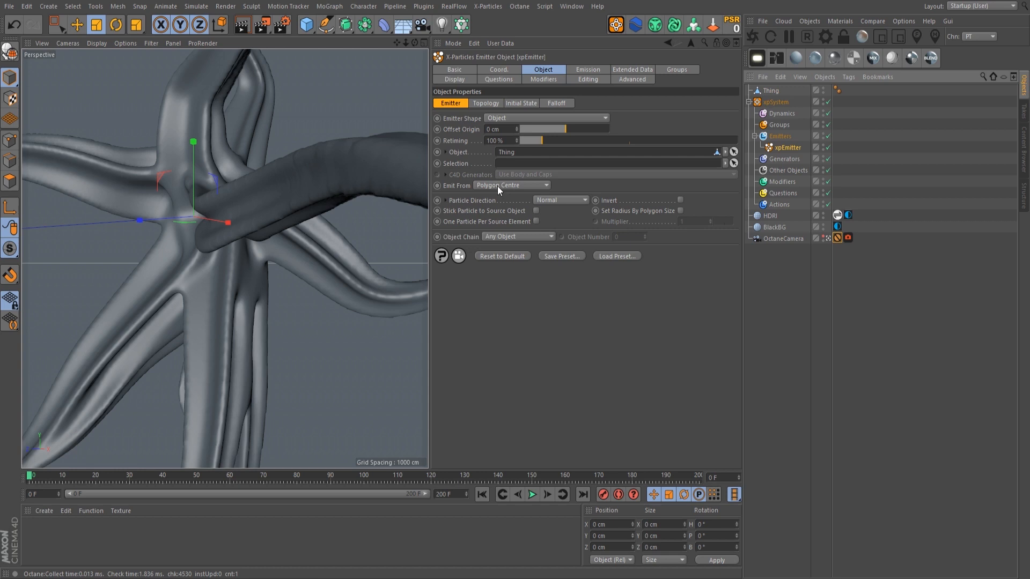
{"action": "left_click", "coordinate": [499, 186]}
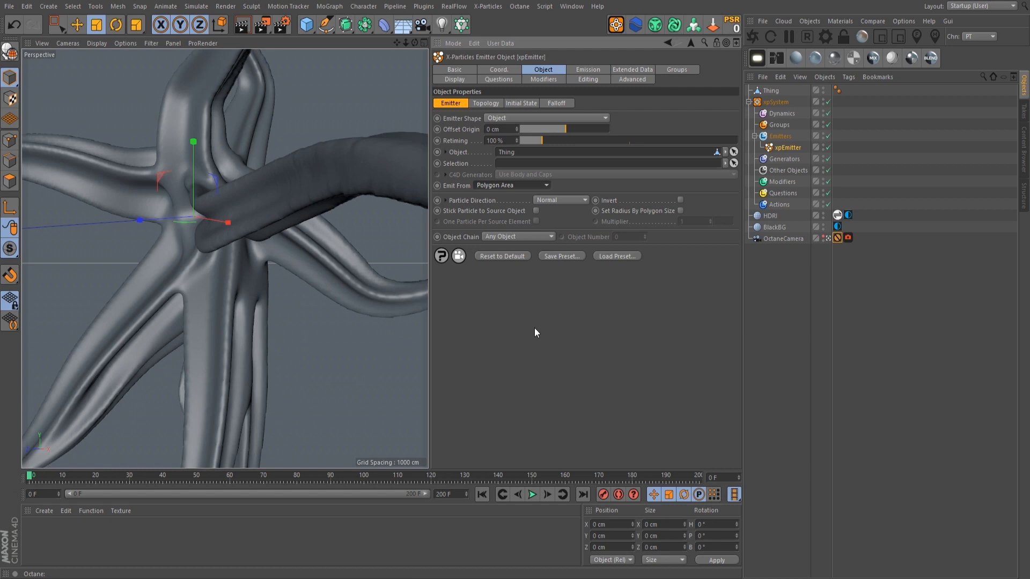
Switch the viewport to Gouraud Shading (Lines) and review the xpEmitter's emission and object settings
{"action": "key", "text": "n"}
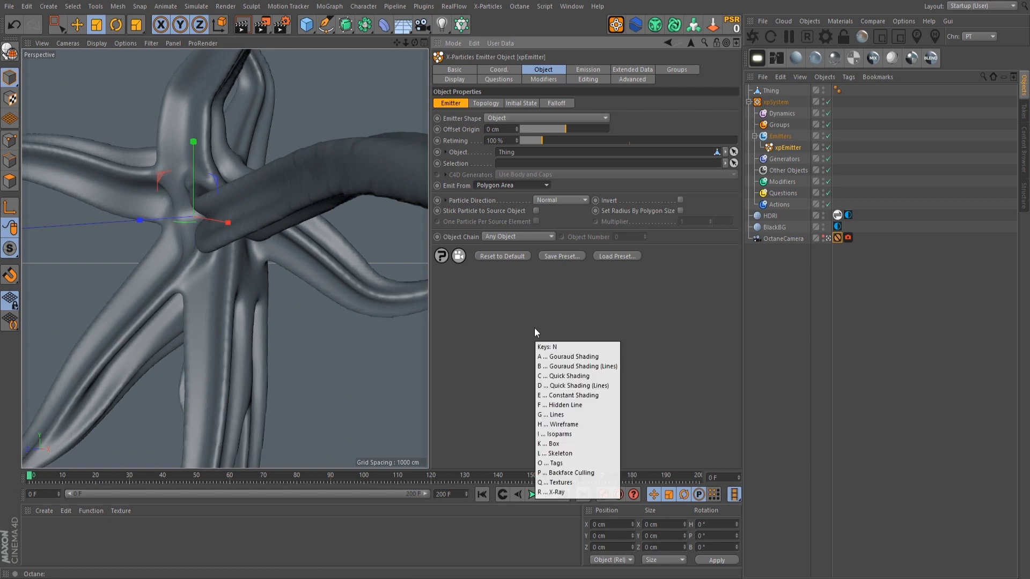
{"action": "key", "text": "b"}
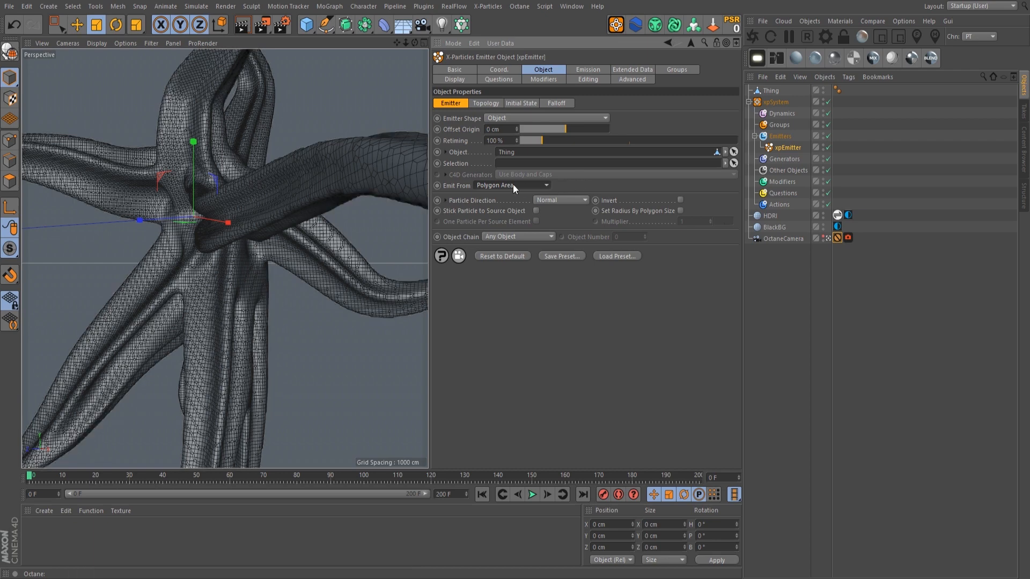
{"action": "left_click", "coordinate": [588, 69]}
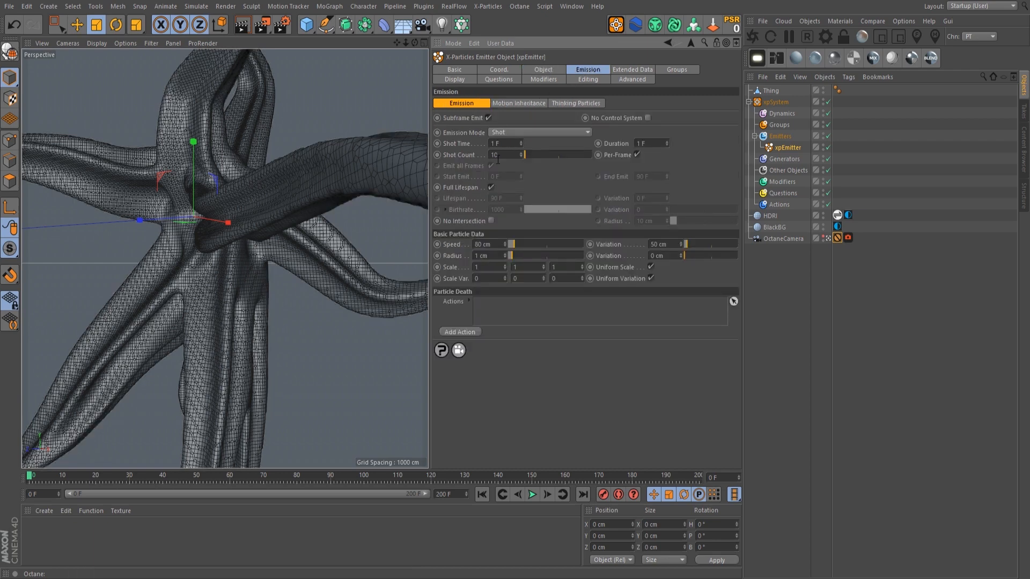
{"action": "left_click", "coordinate": [546, 67]}
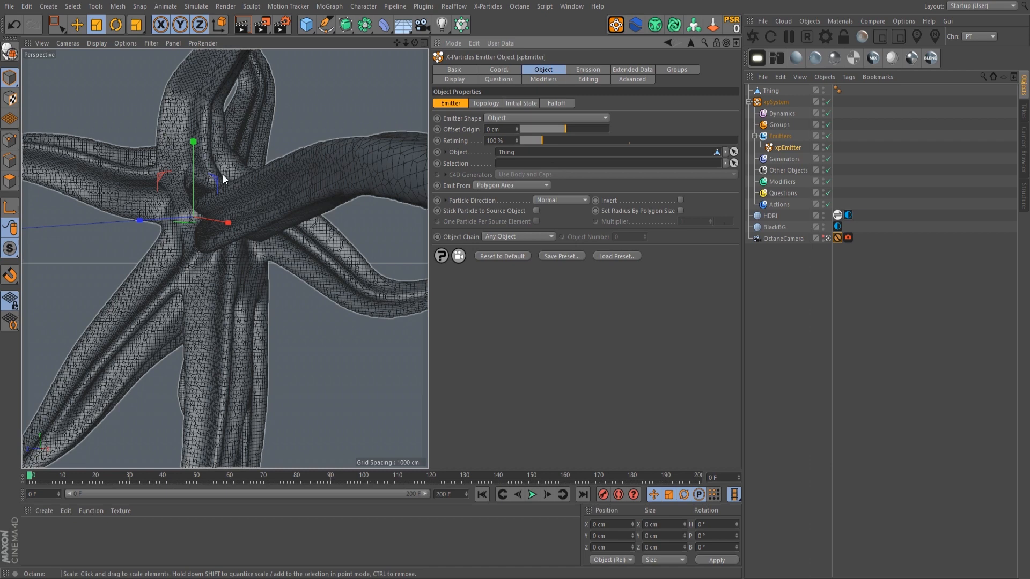
Set the xpEmitter's shot count to 10000 and reduce both its speed and speed variation to 0 cm
{"action": "left_click", "coordinate": [588, 70]}
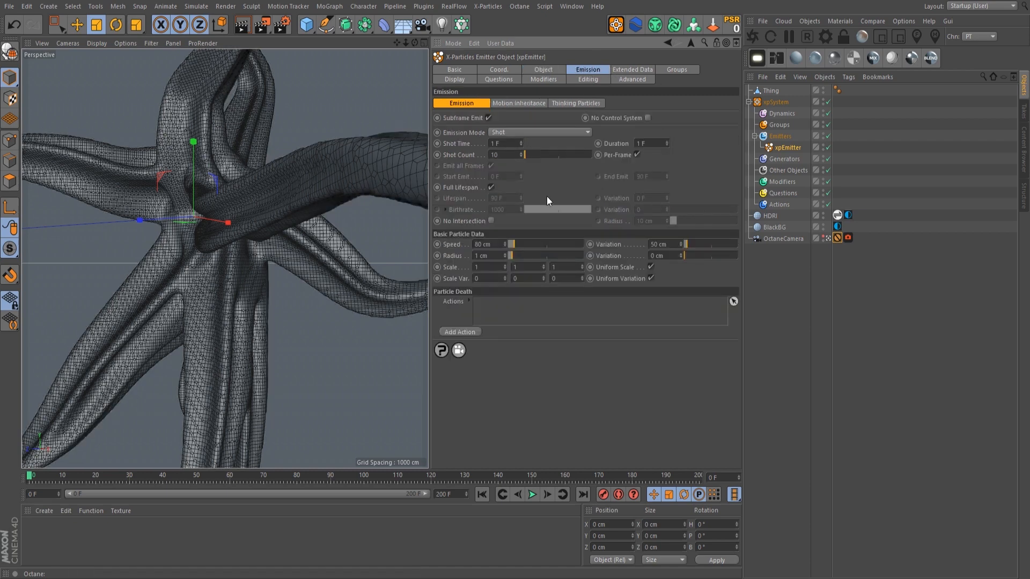
{"action": "left_click", "coordinate": [512, 131]}
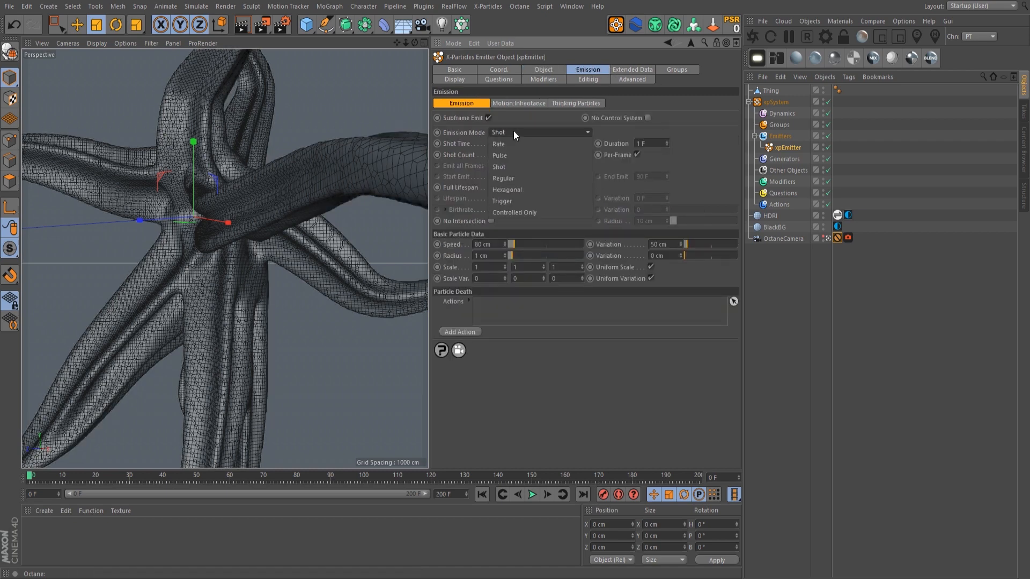
{"action": "left_click", "coordinate": [524, 122]}
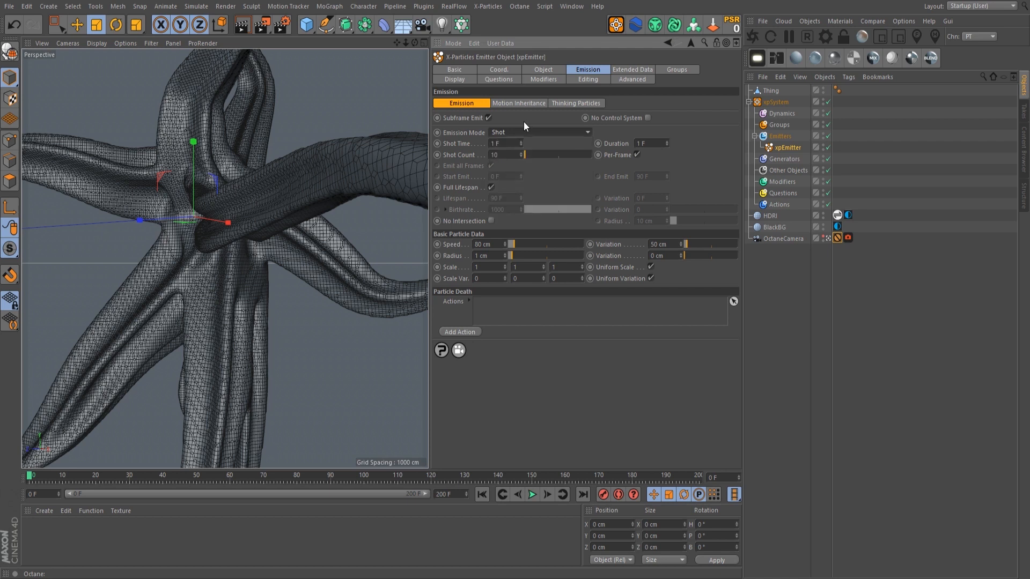
{"action": "left_click", "coordinate": [515, 155]}
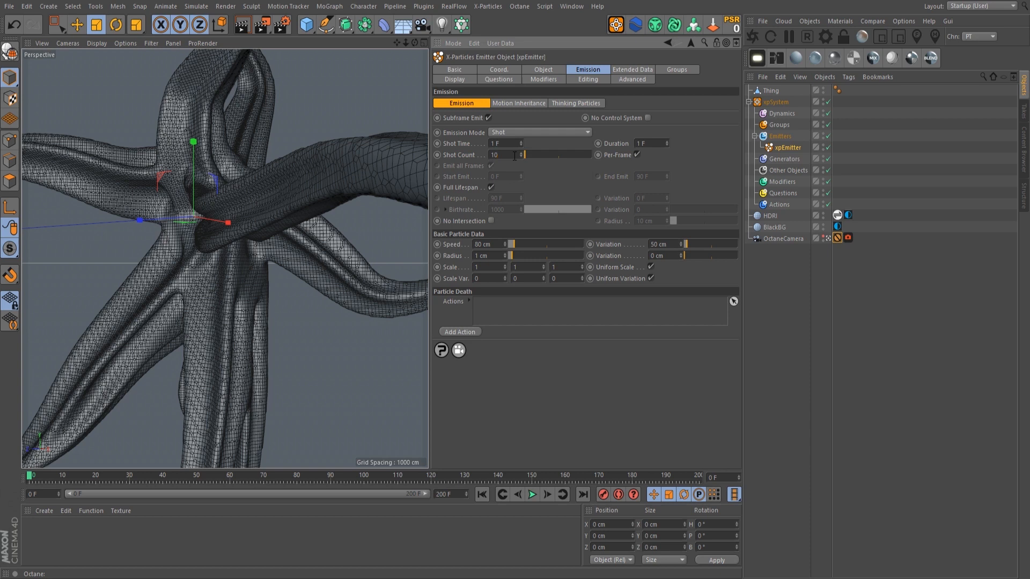
{"action": "type", "text": "000"}
{"action": "left_click_drag", "start_coordinate": [514, 245], "coordinate": [504, 245]}
{"action": "left_click_drag", "start_coordinate": [695, 244], "coordinate": [682, 244]}
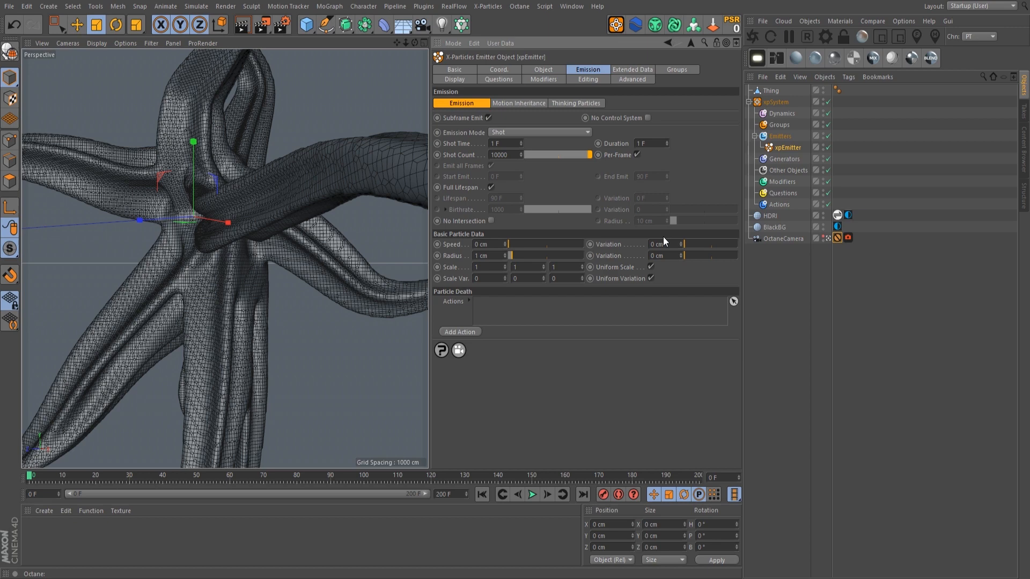
Set the xpEmitter's speed to 5 cm and play the animation to preview particles leaving the Thing surface
{"action": "left_click", "coordinate": [547, 69]}
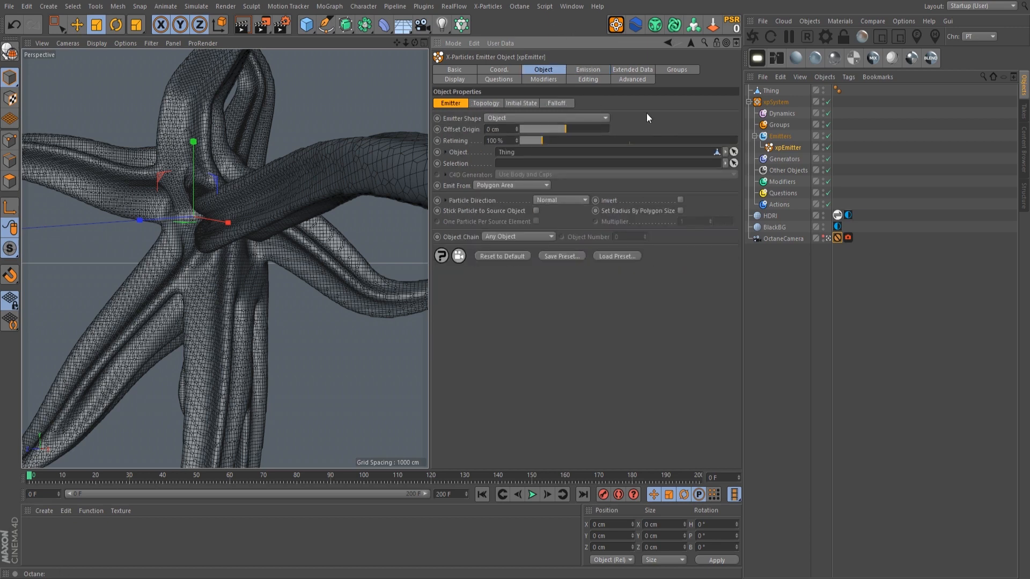
{"action": "left_click", "coordinate": [589, 70]}
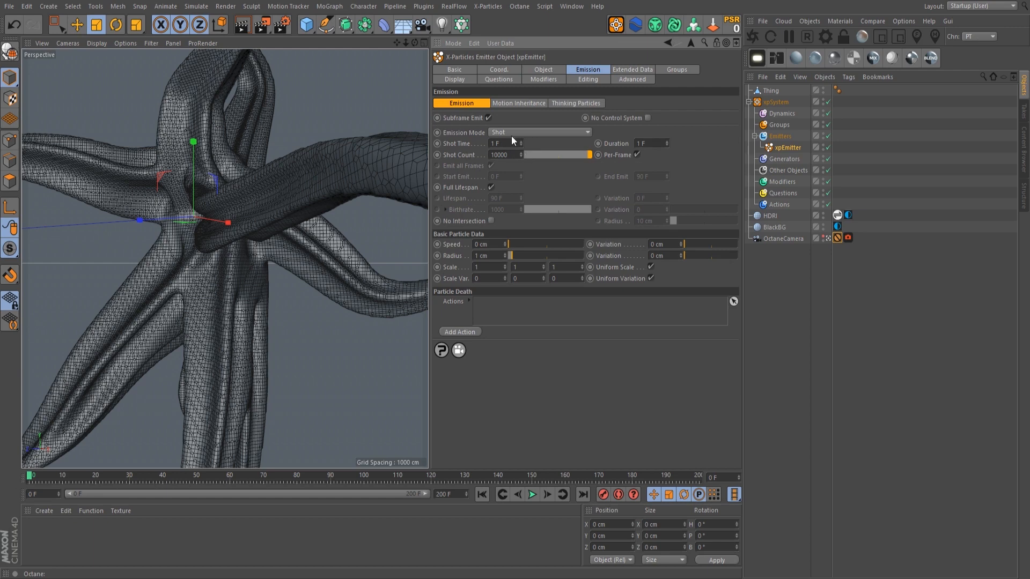
{"action": "left_click", "coordinate": [495, 244]}
{"action": "type", "text": "5"}
{"action": "key", "text": "Return"}
{"action": "left_click", "coordinate": [544, 70]}
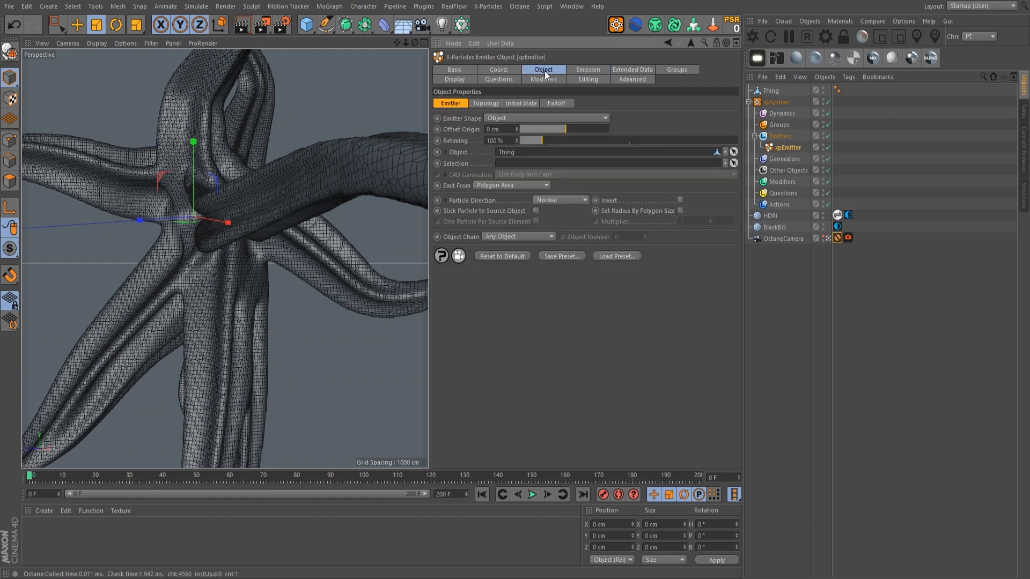
{"action": "left_click", "coordinate": [490, 184]}
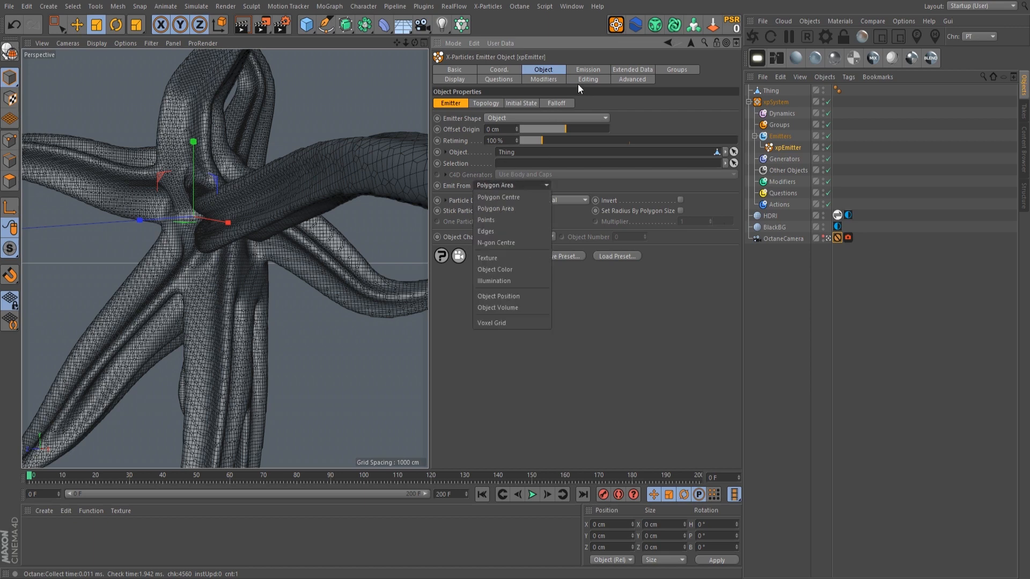
{"action": "left_click", "coordinate": [588, 70]}
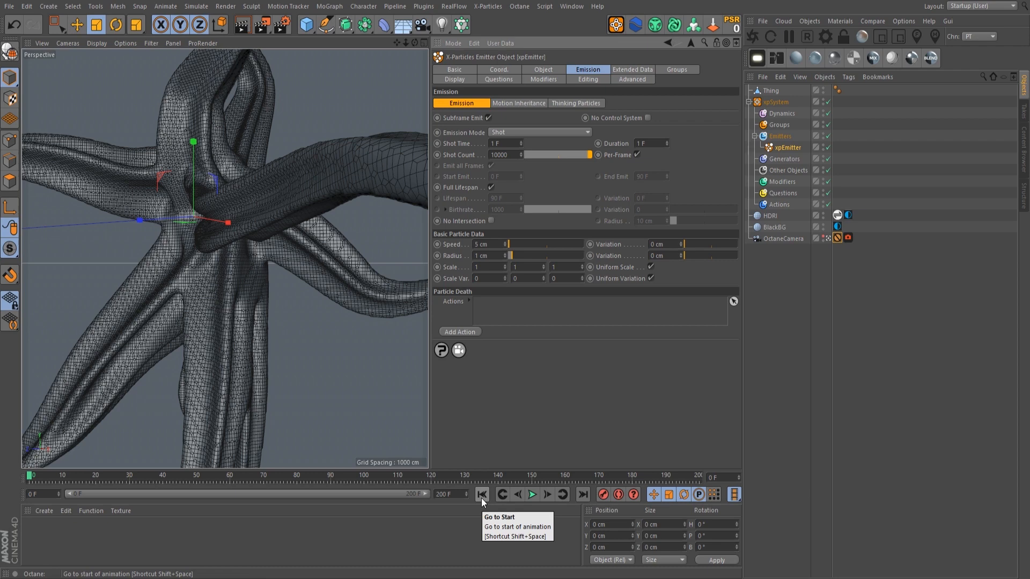
{"action": "left_click", "coordinate": [532, 494]}
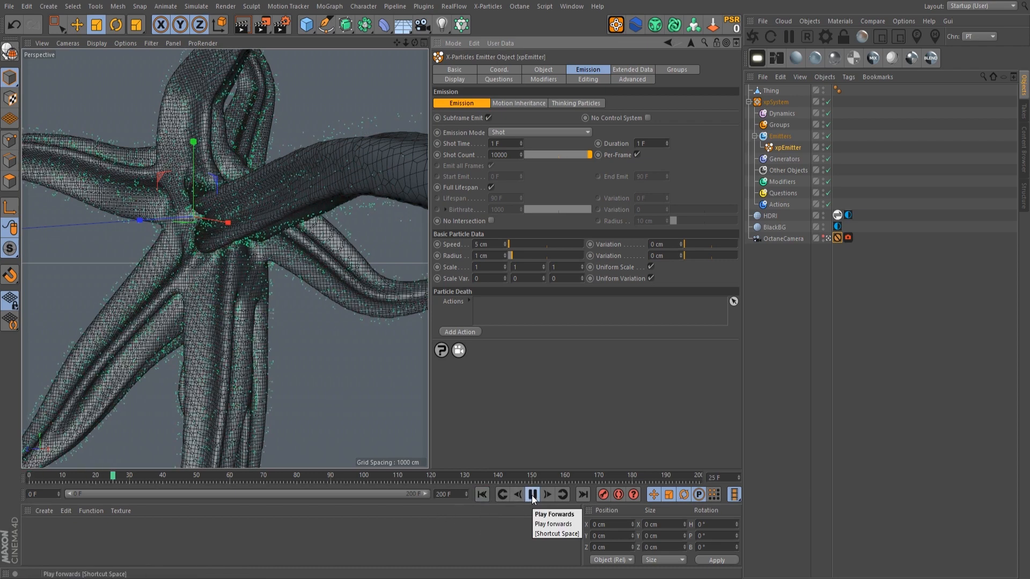
{"action": "left_click", "coordinate": [532, 495]}
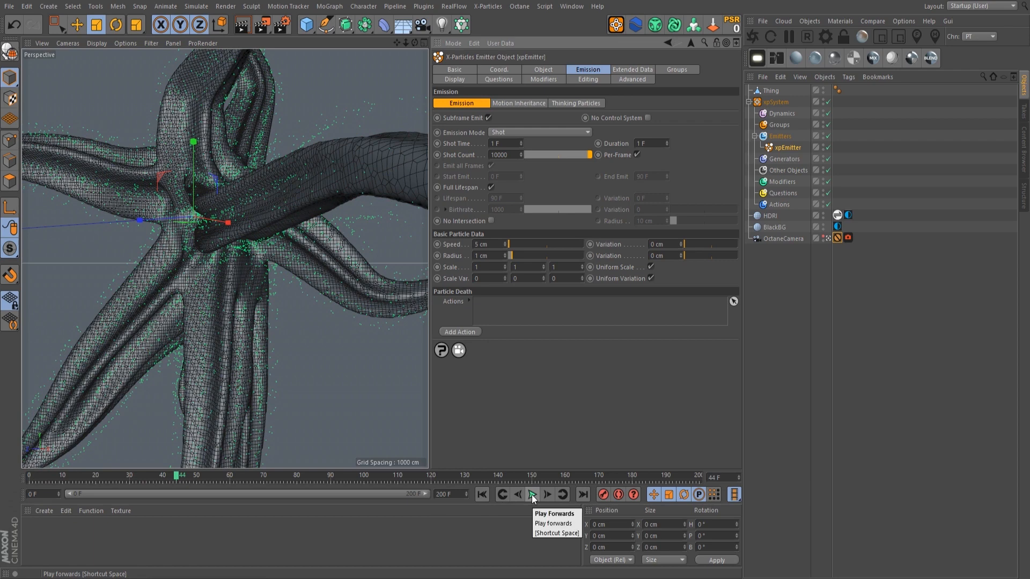
Set the xpEmitter's shot count to 5000 and its speed to 1 cm, and rewind the animation to the start
{"action": "double_click", "coordinate": [502, 155]}
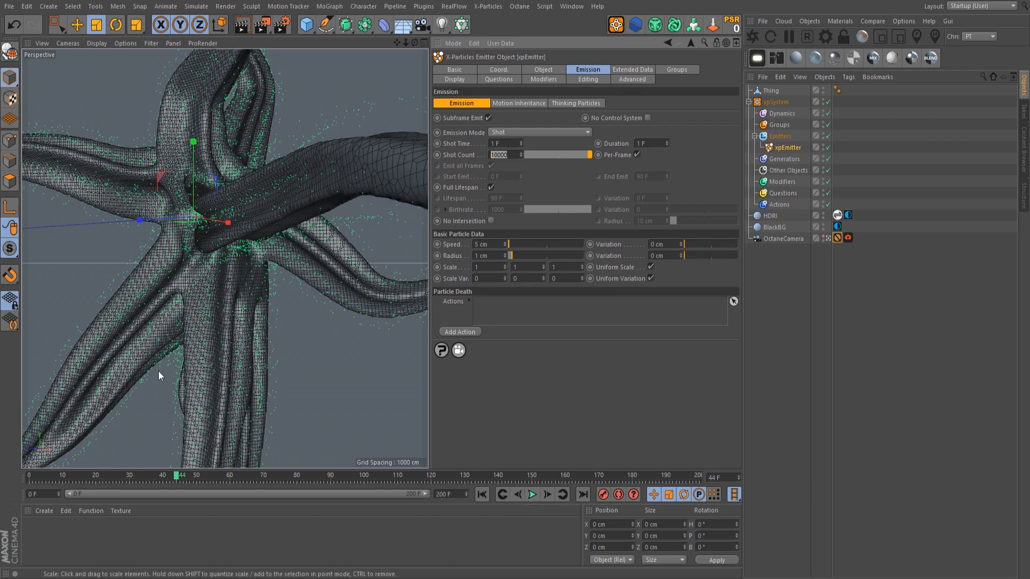
{"action": "type", "text": "5000"}
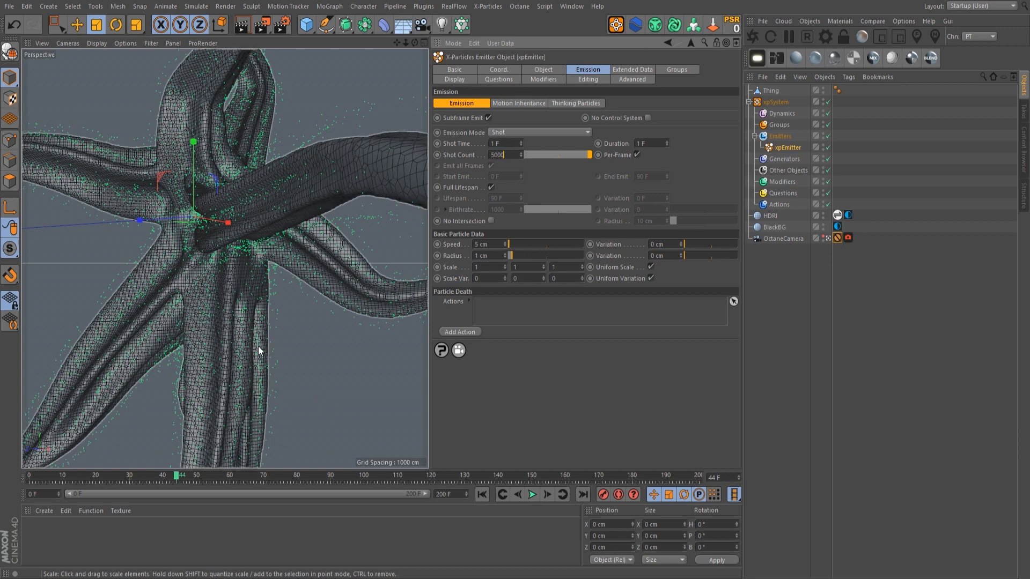
{"action": "key", "text": "Return"}
{"action": "double_click", "coordinate": [485, 244]}
{"action": "type", "text": "1"}
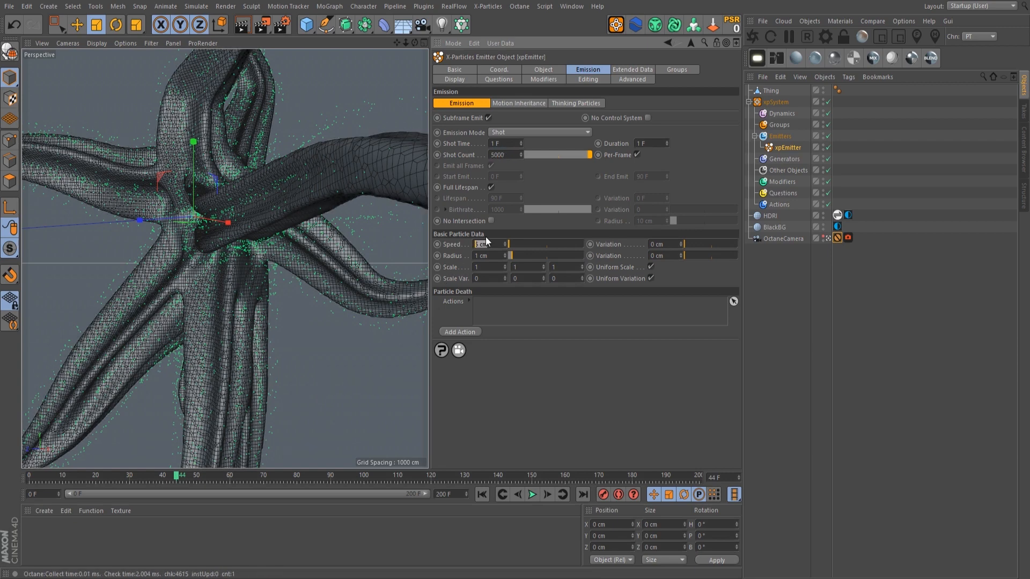
{"action": "key", "text": "Return"}
{"action": "left_click", "coordinate": [485, 492]}
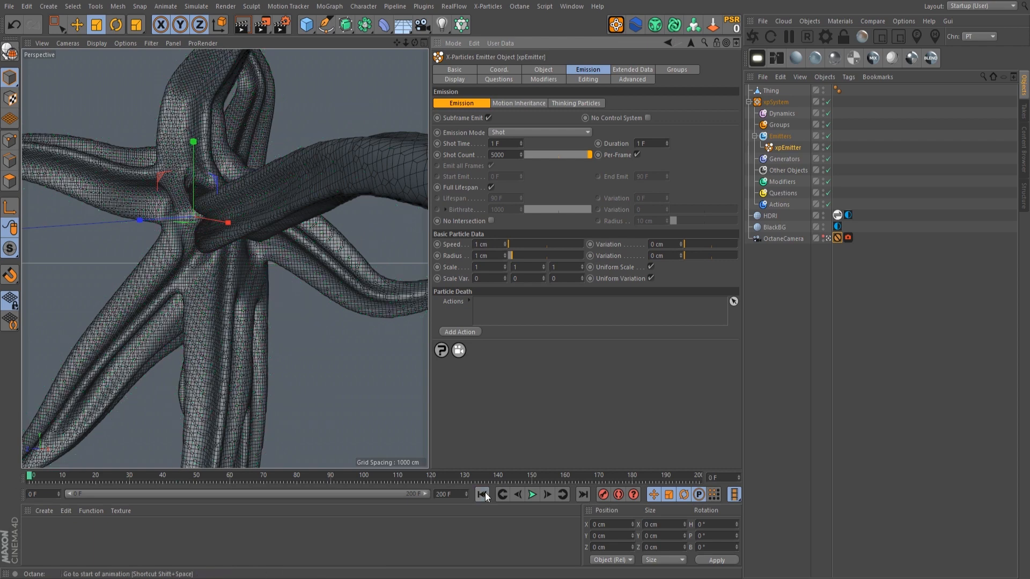
Add an xpTrail generator with xpEmitter as its emitter and play the animation to frame 78 to grow the trails
{"action": "left_click", "coordinate": [778, 159]}
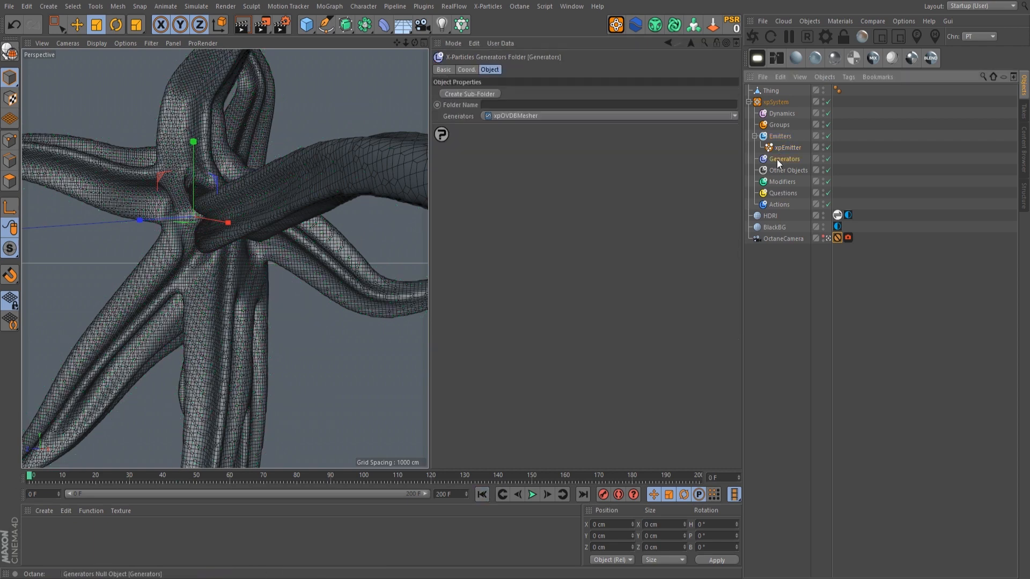
{"action": "left_click", "coordinate": [503, 116]}
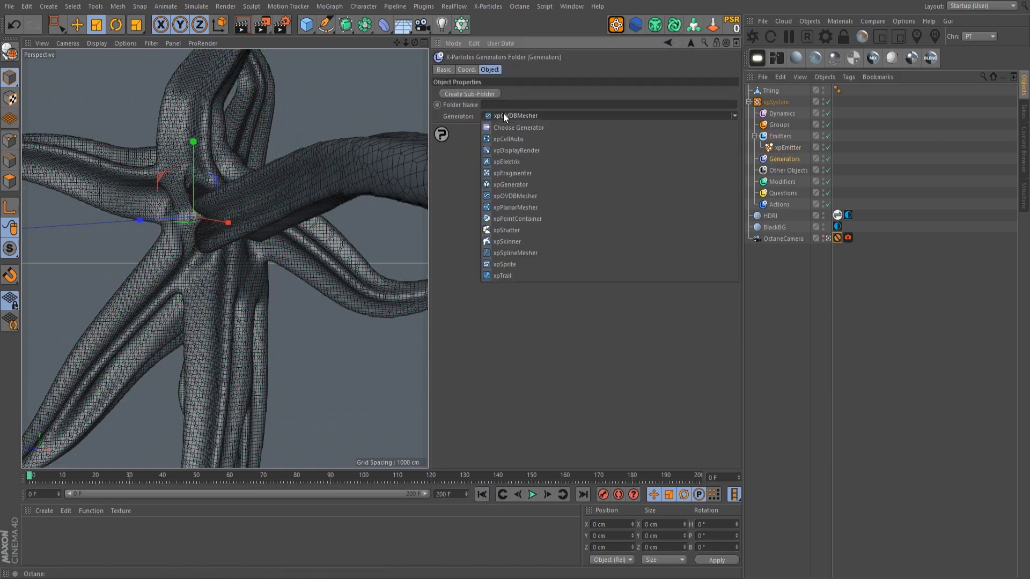
{"action": "left_click", "coordinate": [505, 278]}
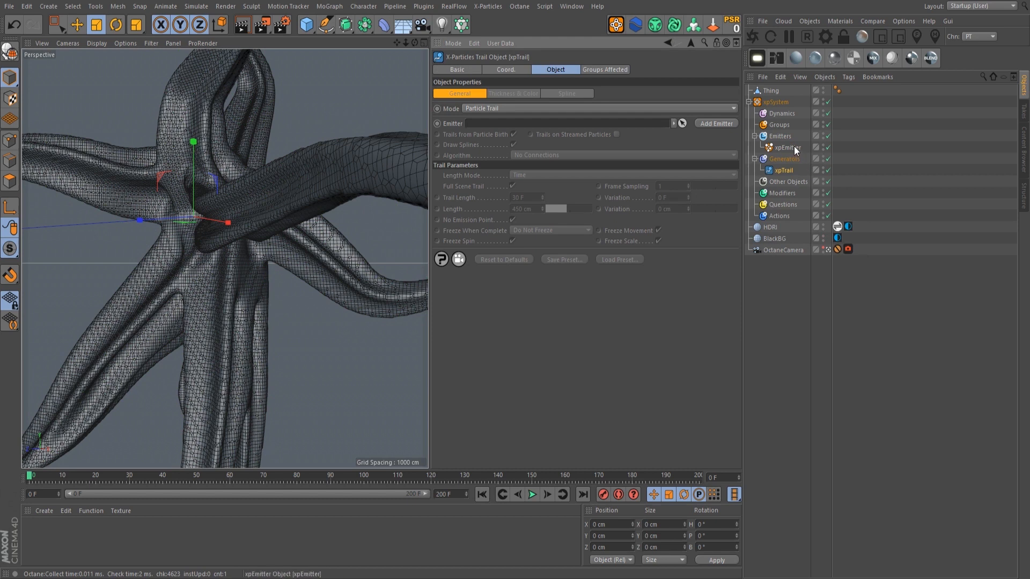
{"action": "left_click_drag", "start_coordinate": [796, 150], "coordinate": [545, 125]}
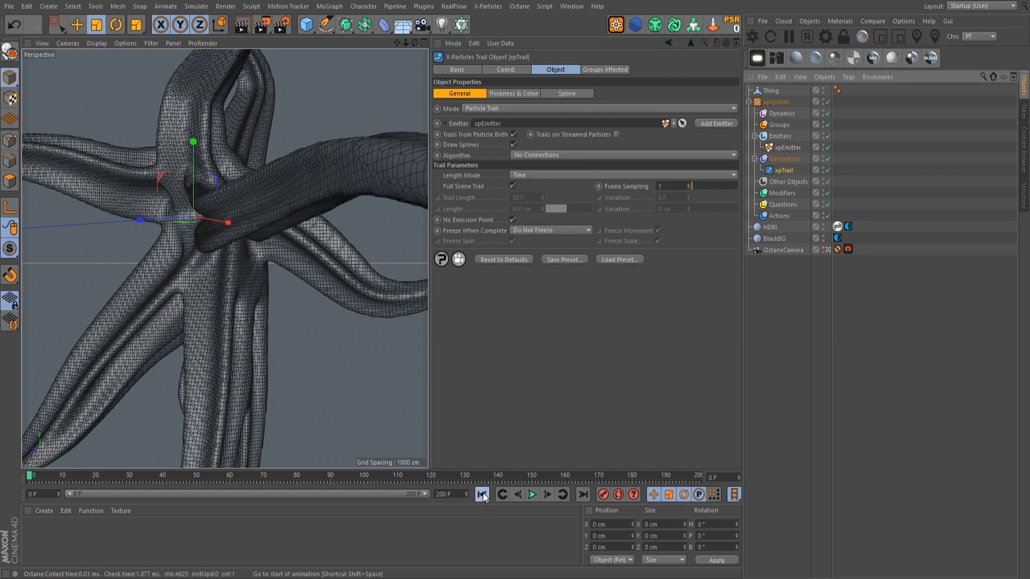
{"action": "left_click", "coordinate": [532, 493]}
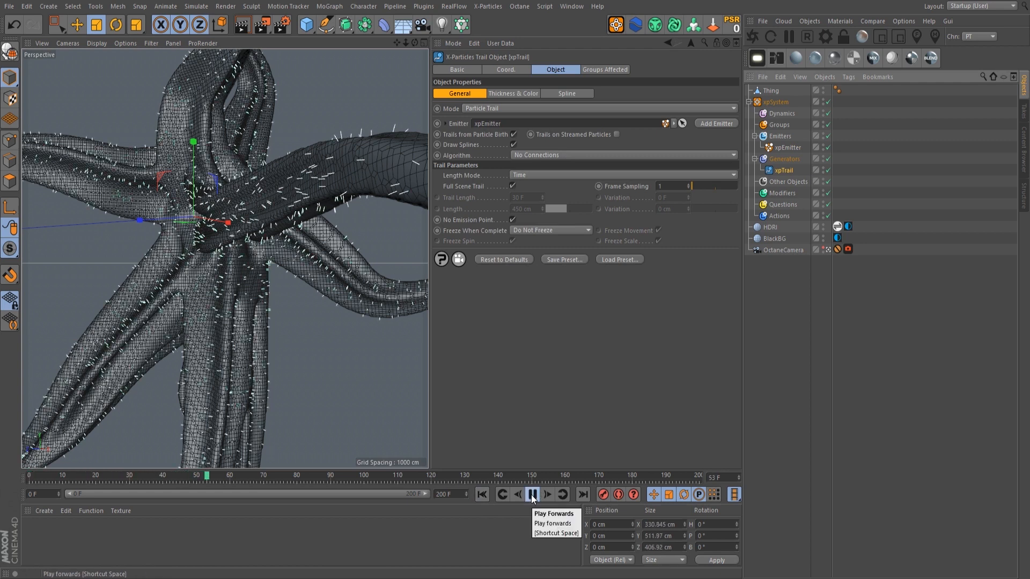
{"action": "left_click", "coordinate": [532, 495]}
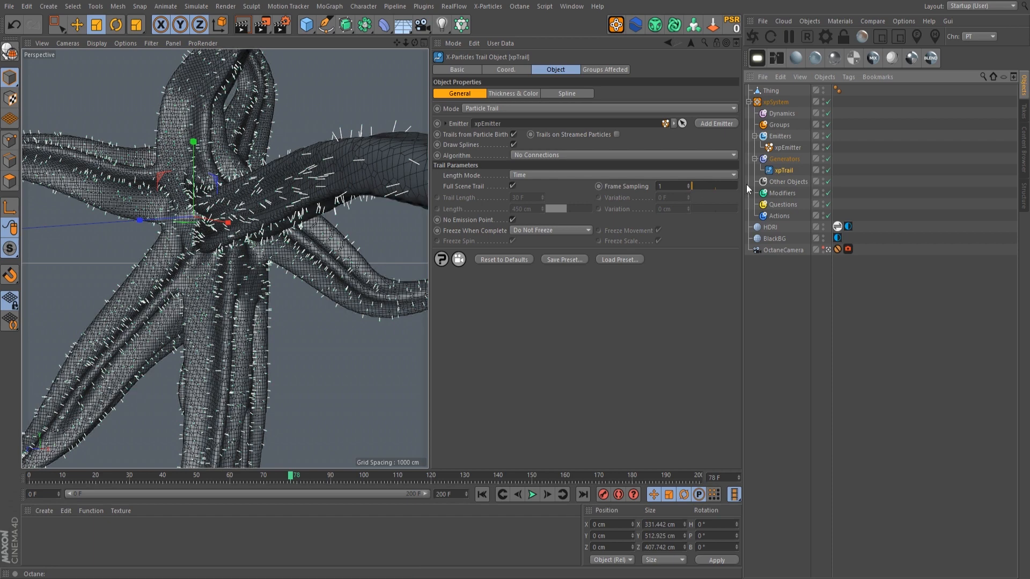
Add an Octane ObjectTag to xpTrail and enable Render As Hair on it
{"action": "right_click", "coordinate": [784, 168]}
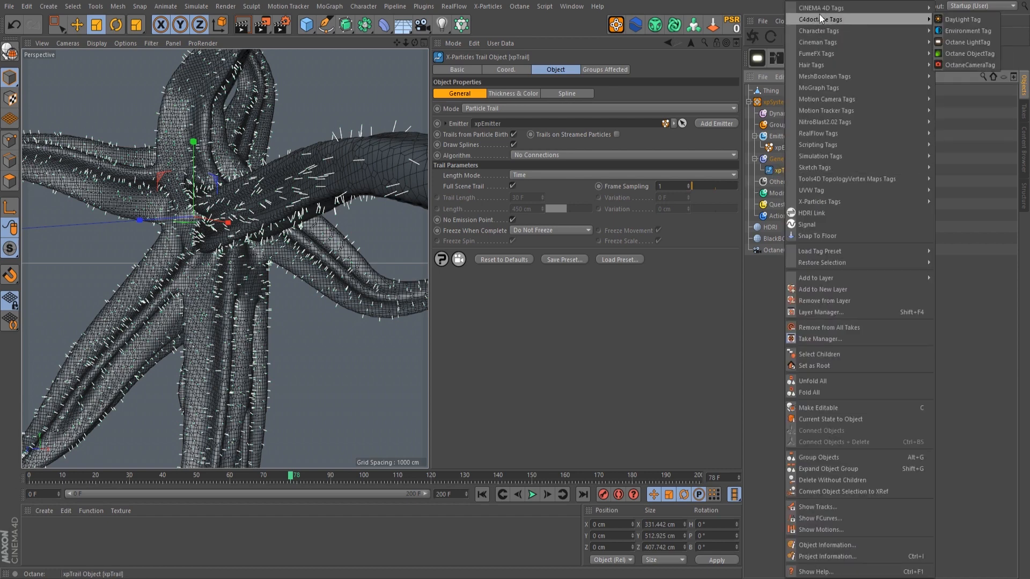
{"action": "mouse_move", "coordinate": [840, 19]}
{"action": "left_click", "coordinate": [968, 53]}
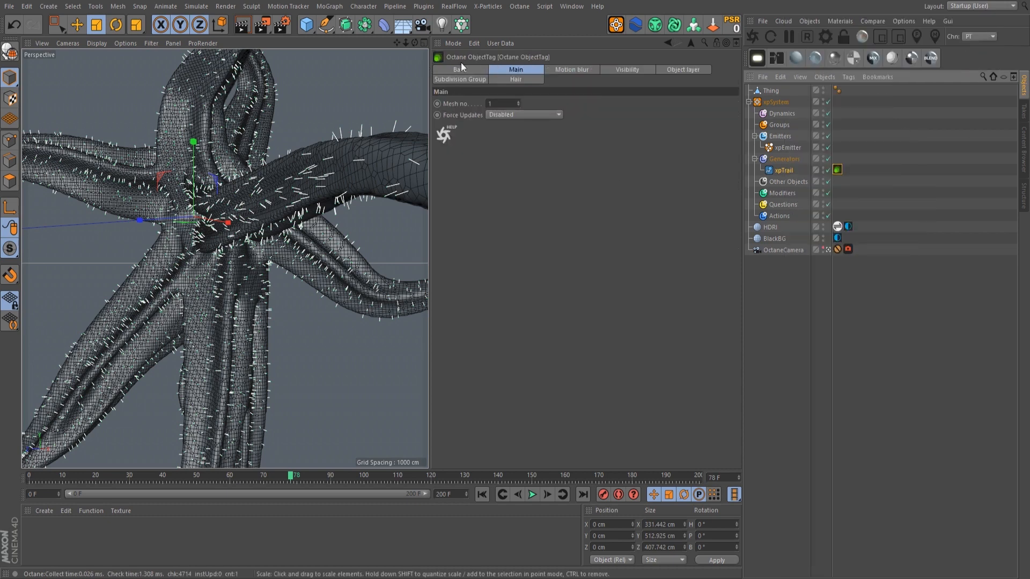
{"action": "left_click", "coordinate": [514, 80]}
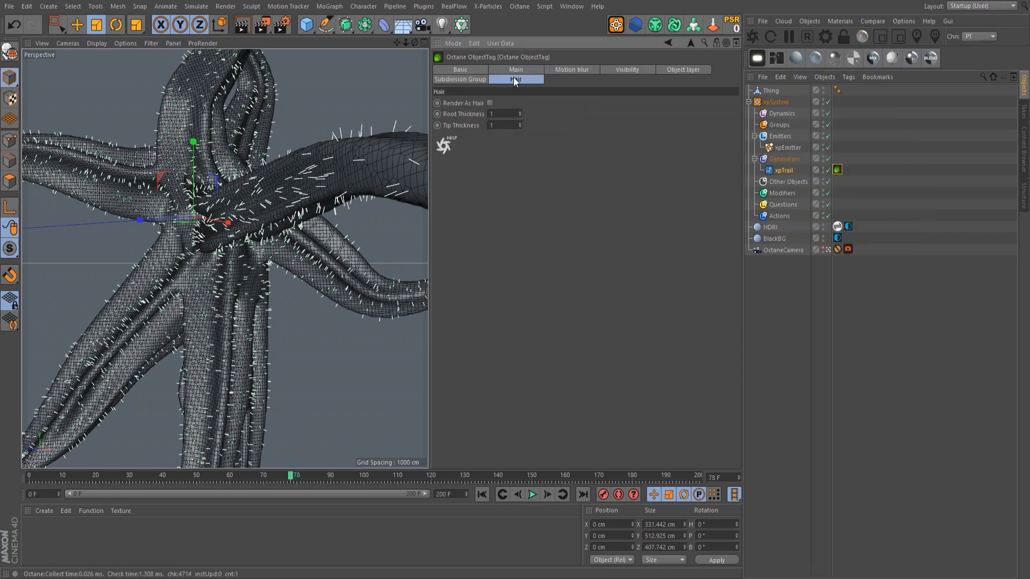
{"action": "left_click", "coordinate": [490, 103]}
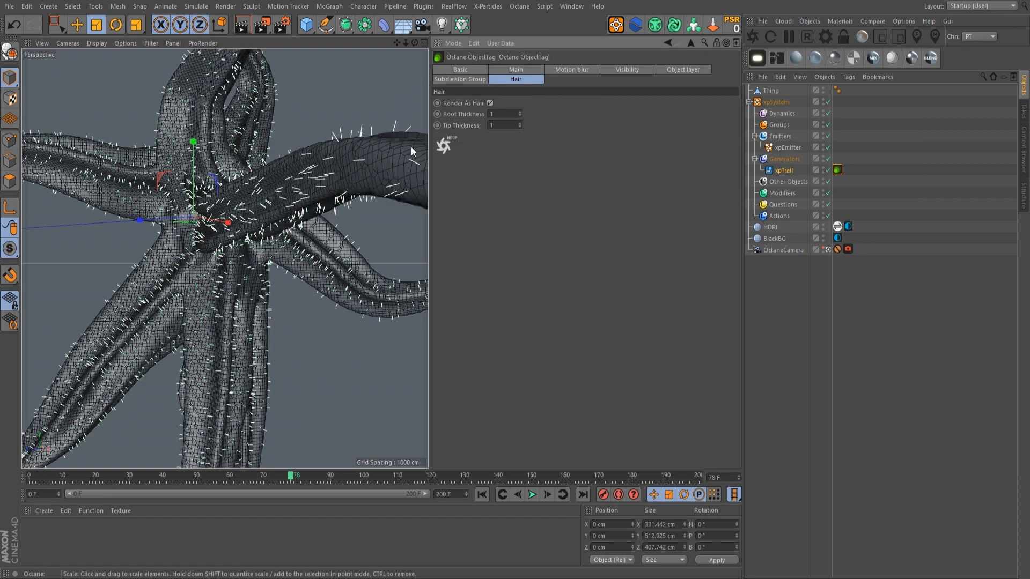
Set the hair tip thickness to 0.001 and turn on Octane viewport rendering
{"action": "left_click", "coordinate": [501, 125]}
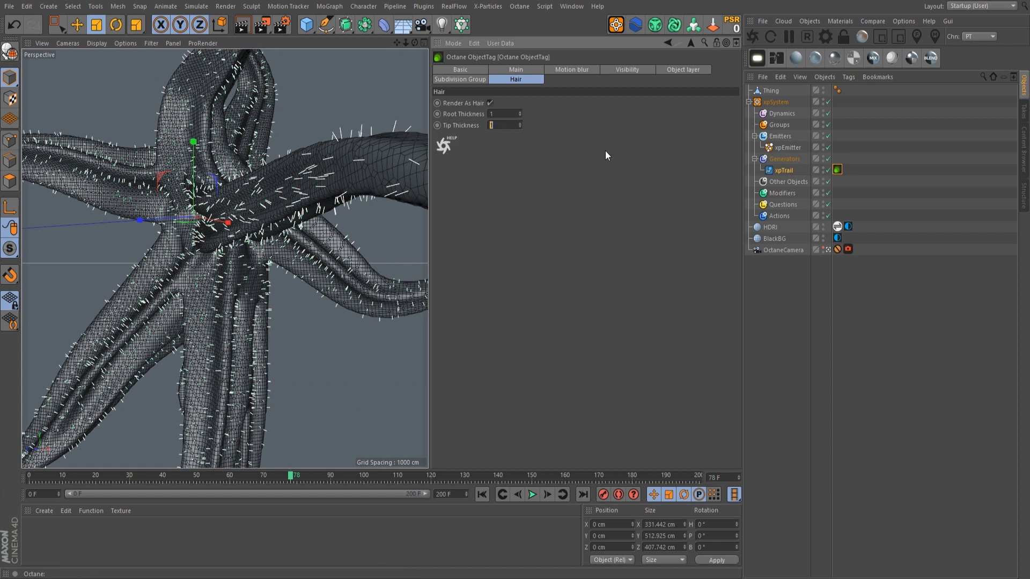
{"action": "type", "text": ".0"}
{"action": "key", "text": "Return"}
{"action": "left_click", "coordinate": [906, 22]}
{"action": "left_click", "coordinate": [927, 164]}
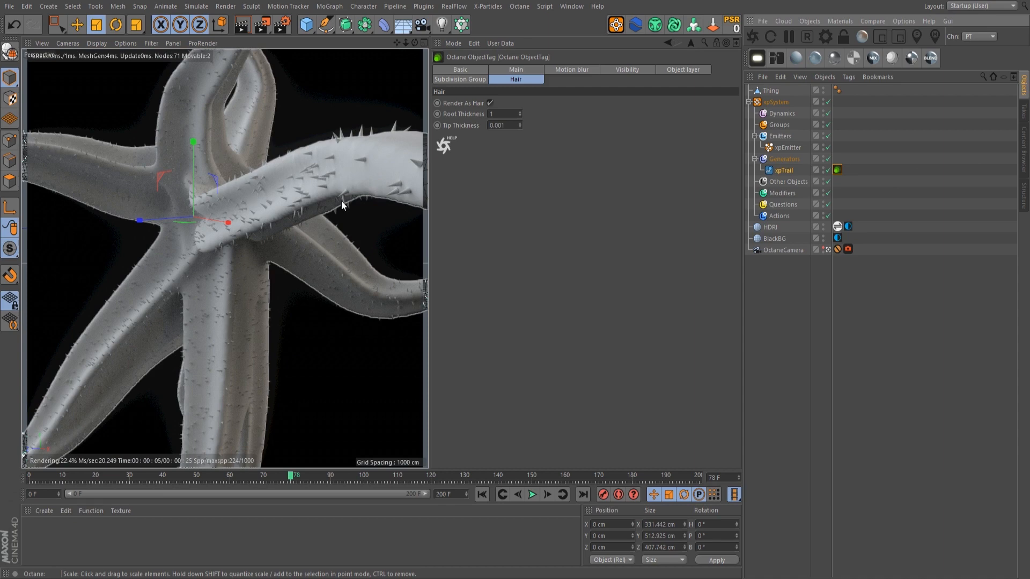
Set the hair root thickness to 0.5
{"action": "double_click", "coordinate": [505, 114]}
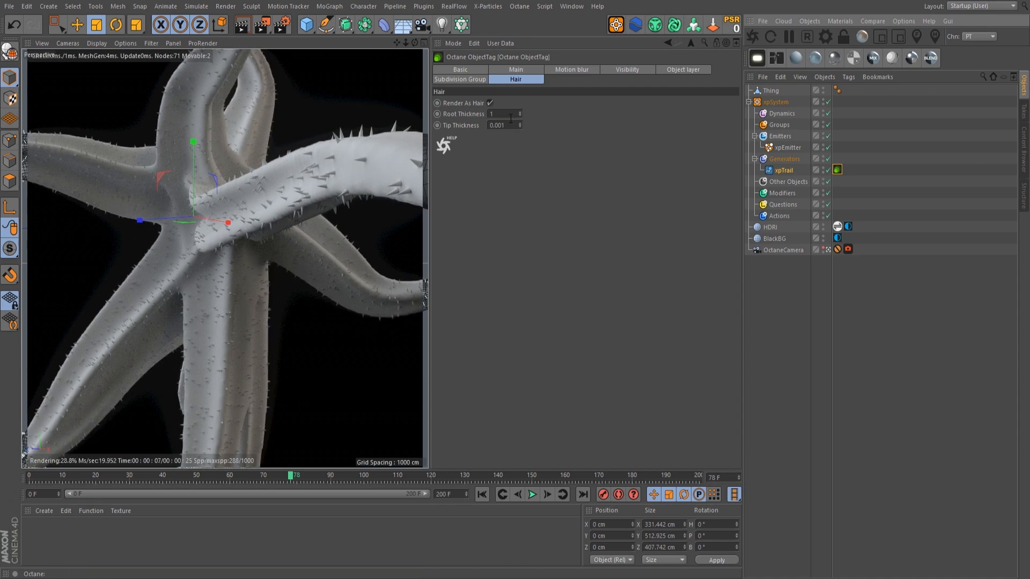
{"action": "type", "text": ".5"}
{"action": "key", "text": "Return"}
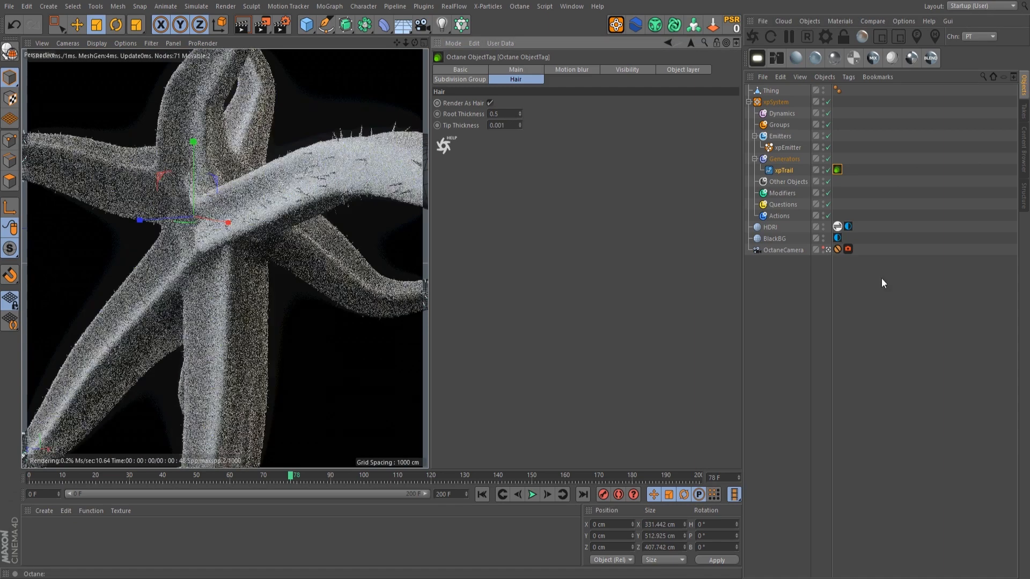
Try to inspect the rendered hairs in the Front view, and turn off Octane viewport rendering
{"action": "key", "text": "F4"}
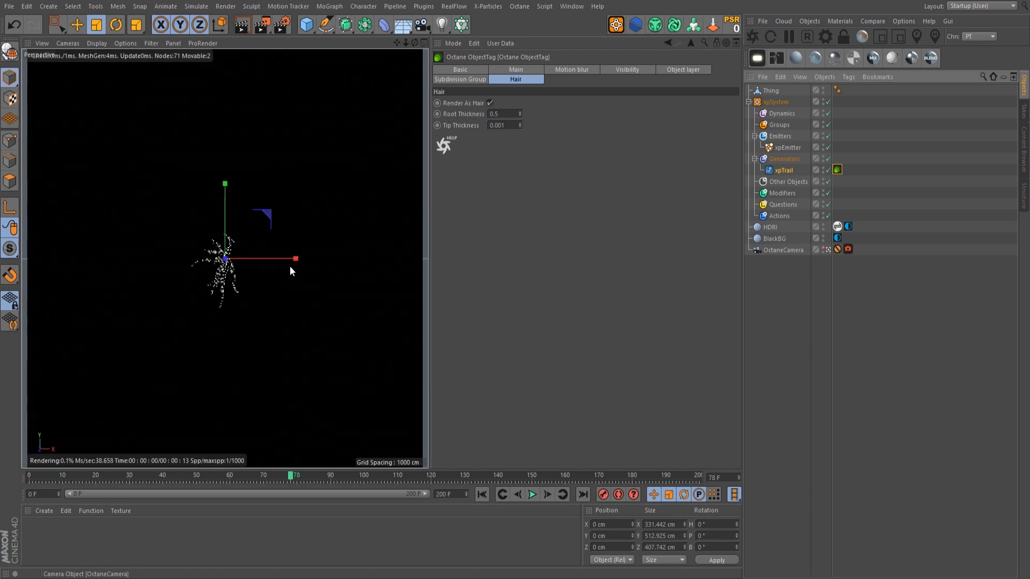
{"action": "scroll", "coordinate": [194, 290], "scroll_direction": "up", "scroll_amount": 6}
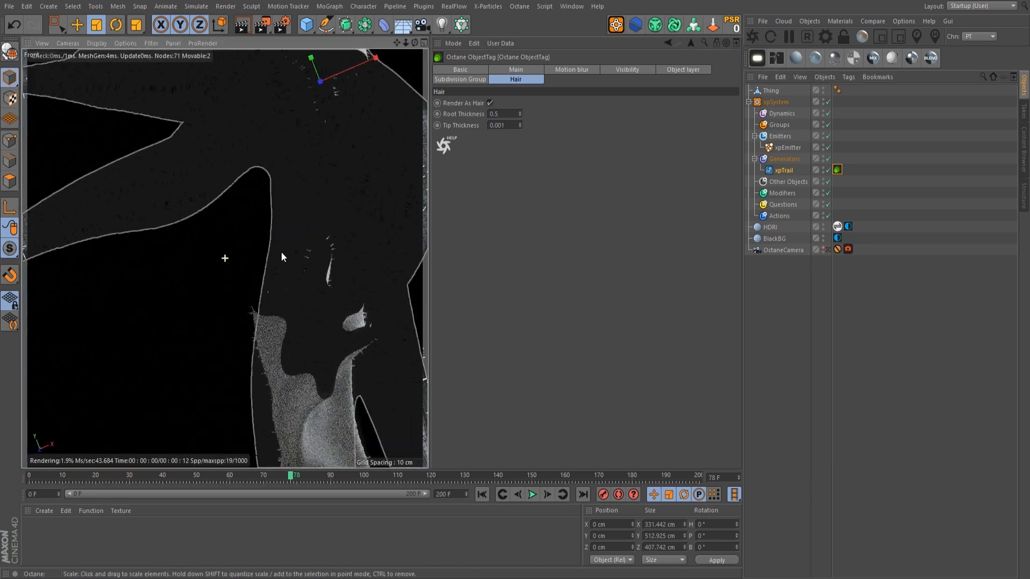
{"action": "left_click_drag", "start_coordinate": [141, 269], "coordinate": [386, 247], "text": "alt"}
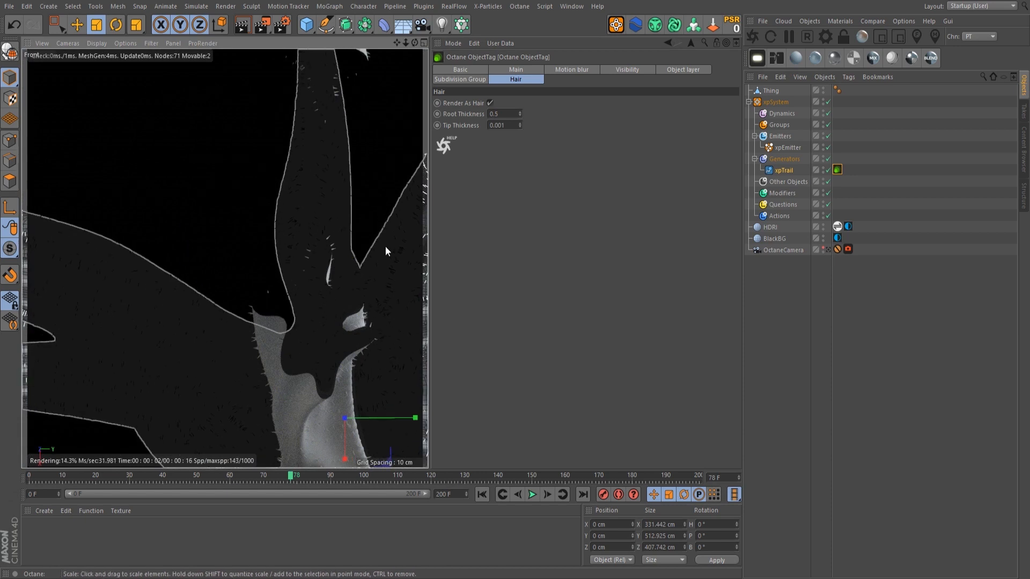
{"action": "middle_click", "coordinate": [384, 246]}
{"action": "middle_click", "coordinate": [165, 152]}
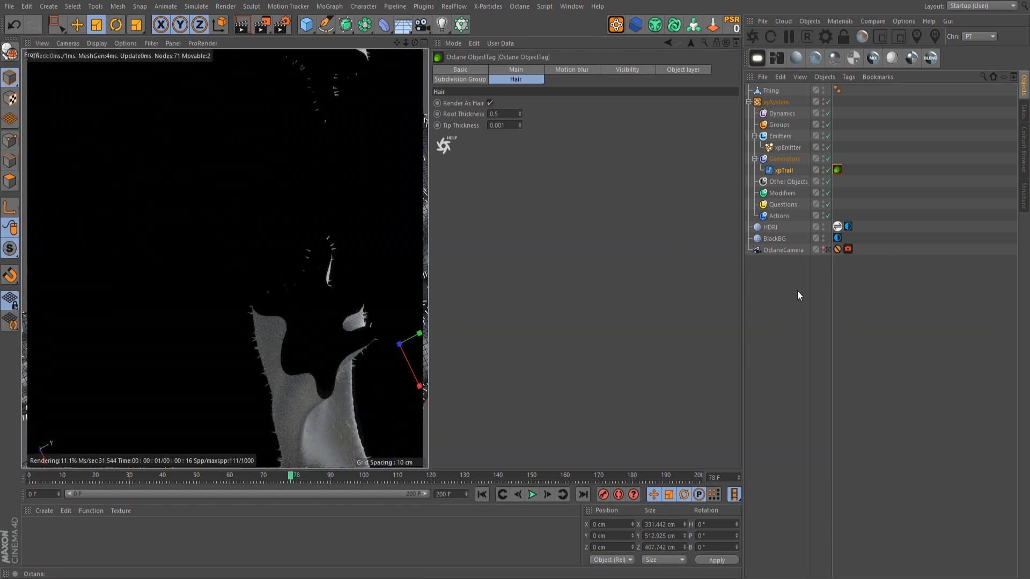
{"action": "left_click", "coordinate": [916, 36]}
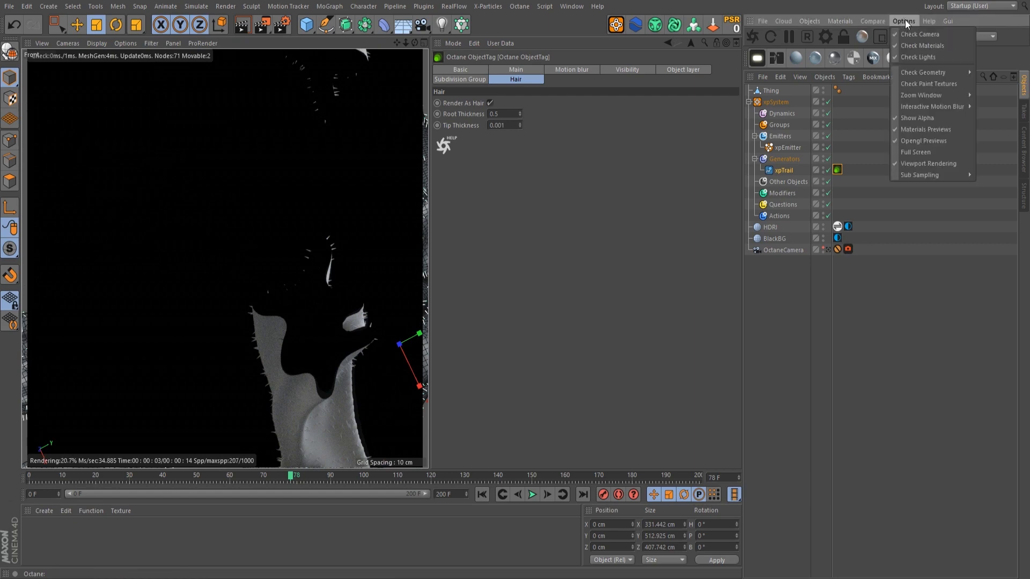
{"action": "left_click", "coordinate": [918, 167]}
Deselect all objects and switch the maximized Front viewport to the Perspective camera
{"action": "scroll", "coordinate": [261, 276], "scroll_direction": "down", "scroll_amount": 5}
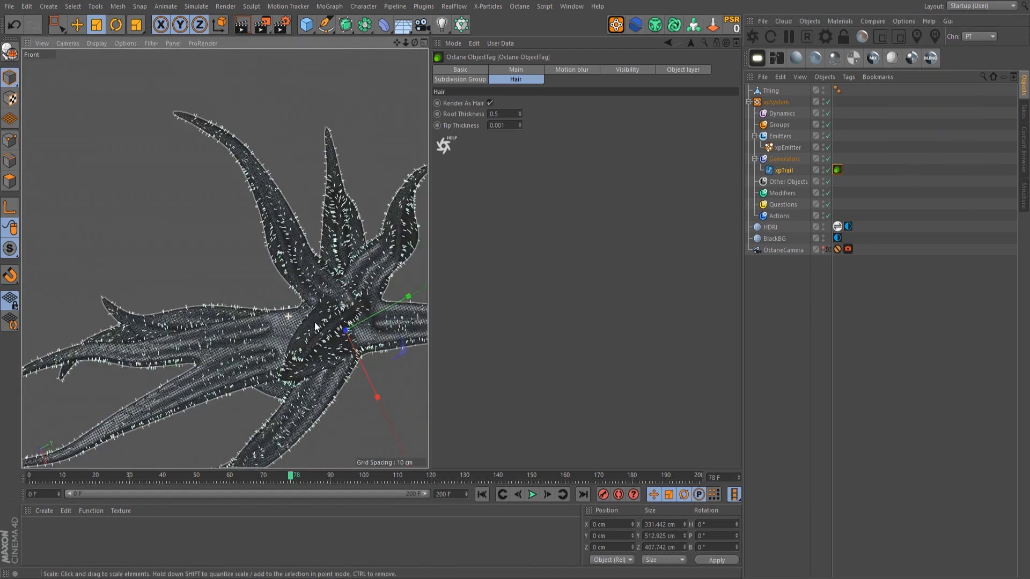
{"action": "scroll", "coordinate": [260, 276], "scroll_direction": "down", "scroll_amount": 2}
{"action": "middle_click", "coordinate": [250, 234]}
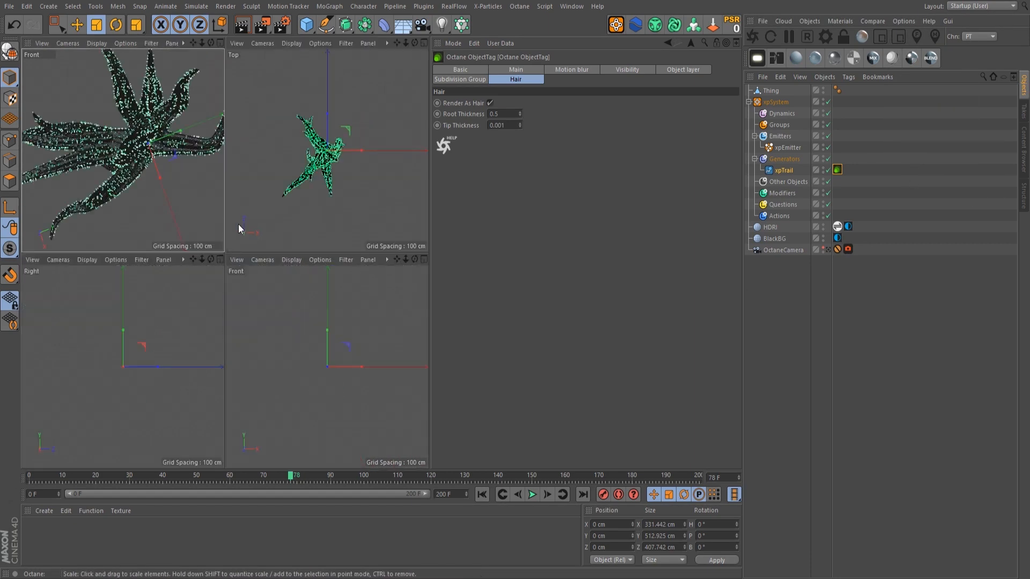
{"action": "left_click", "coordinate": [38, 81]}
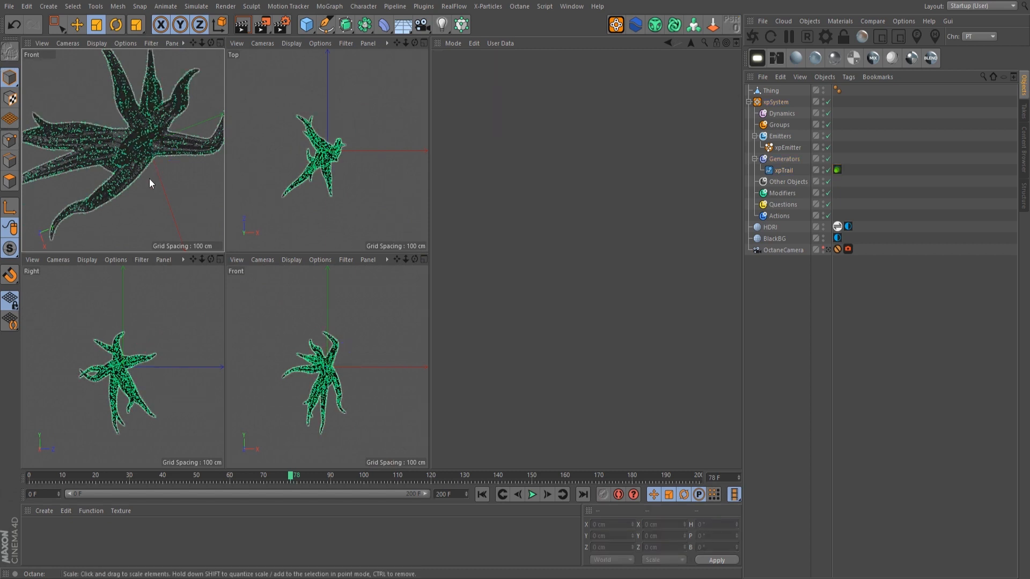
{"action": "middle_click", "coordinate": [191, 97]}
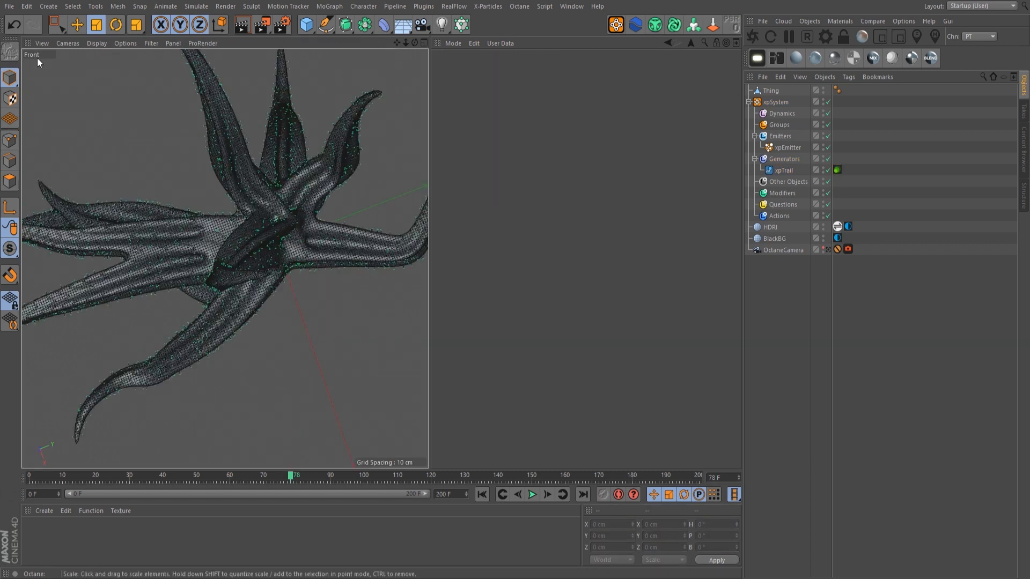
{"action": "left_click", "coordinate": [62, 41]}
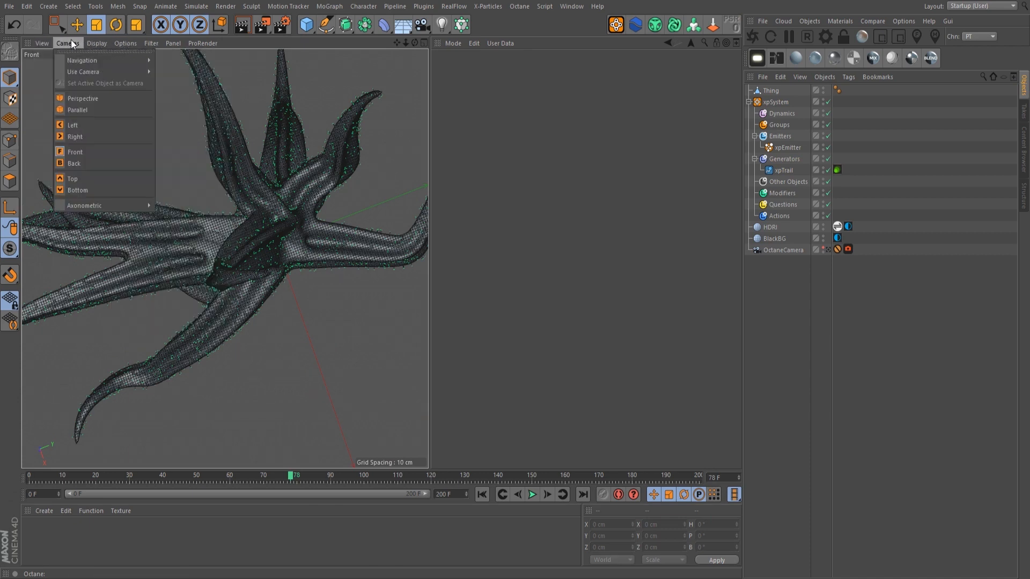
{"action": "left_click", "coordinate": [80, 99]}
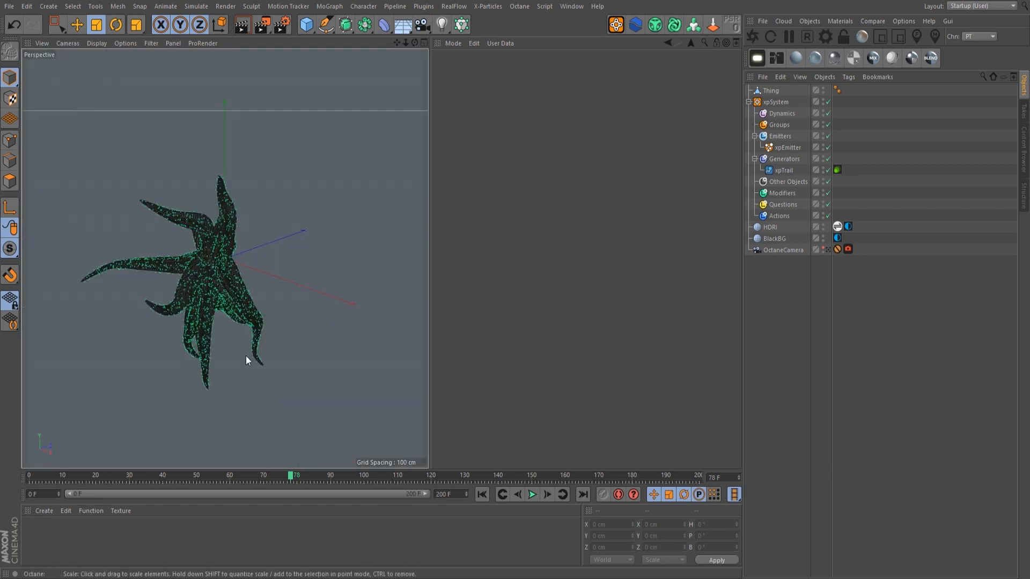
Enable Octane viewport rendering again and examine the hairs up close on the Thing's arms
{"action": "scroll", "coordinate": [204, 290], "scroll_direction": "up", "scroll_amount": 7}
{"action": "left_click_drag", "start_coordinate": [191, 221], "coordinate": [224, 205], "text": "alt"}
{"action": "left_click_drag", "start_coordinate": [223, 258], "coordinate": [258, 247], "text": "alt"}
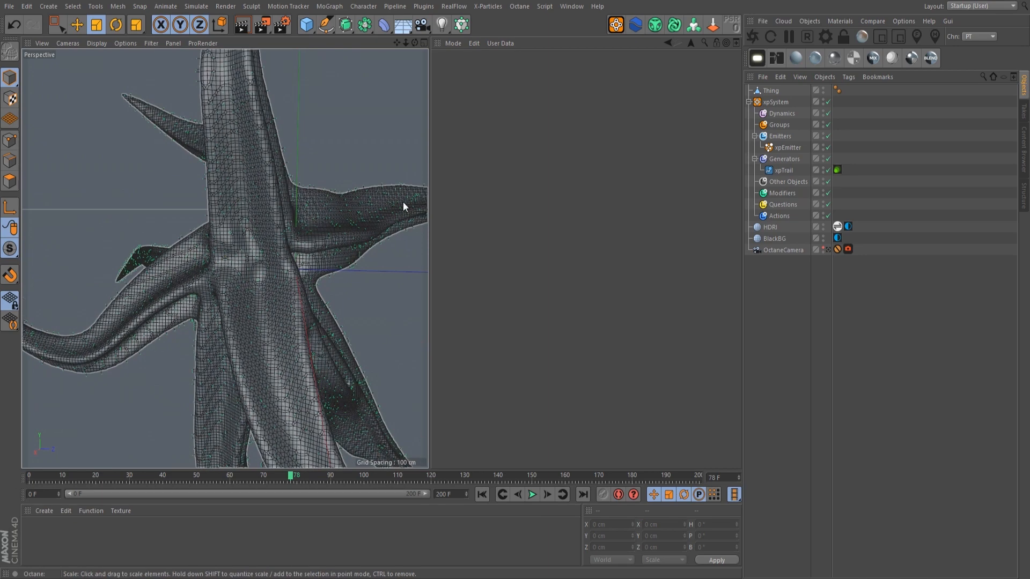
{"action": "left_click", "coordinate": [910, 20]}
{"action": "left_click", "coordinate": [919, 161]}
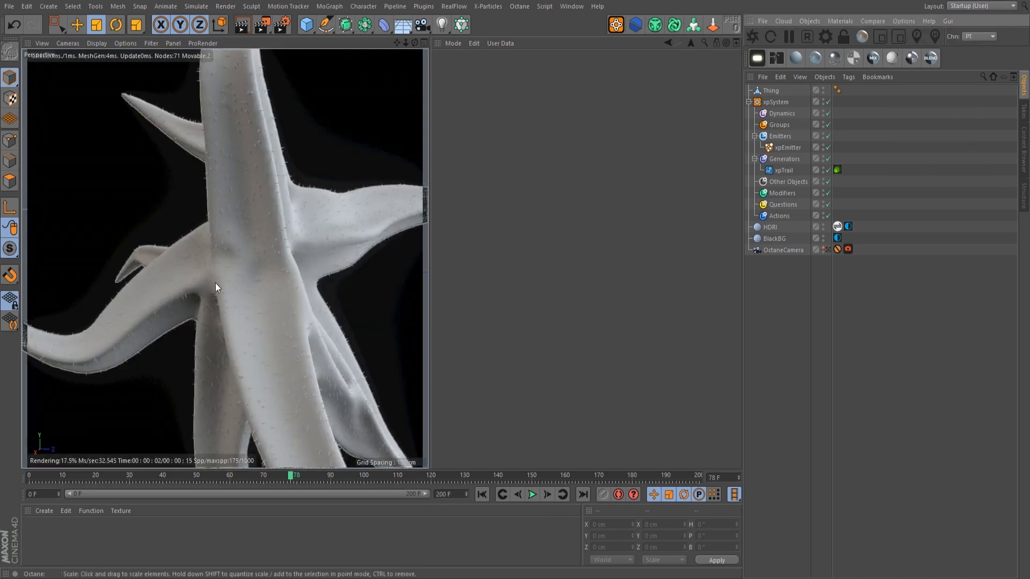
{"action": "scroll", "coordinate": [210, 295], "scroll_direction": "up", "scroll_amount": 3}
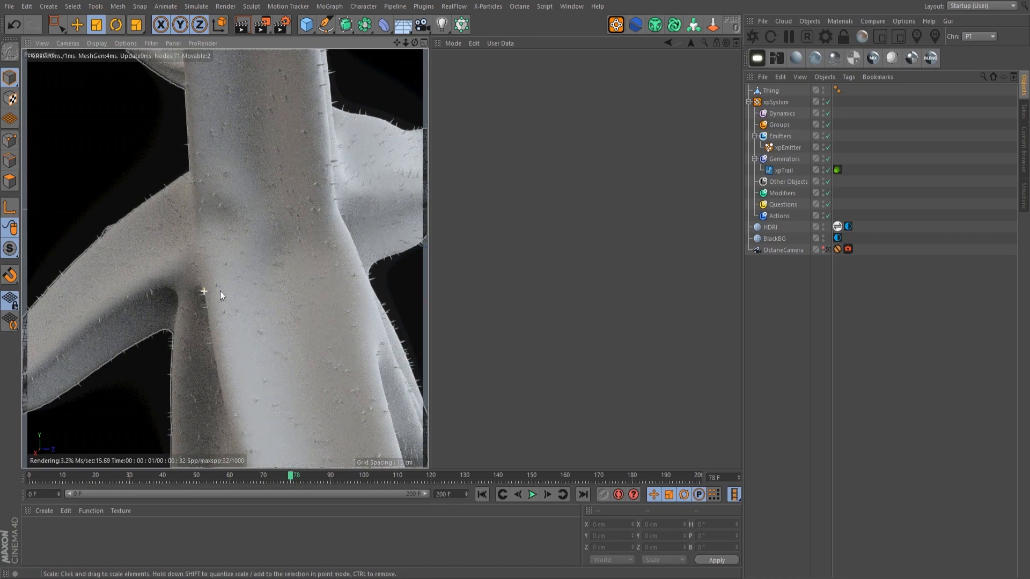
{"action": "left_click_drag", "start_coordinate": [203, 292], "coordinate": [241, 301], "text": "alt"}
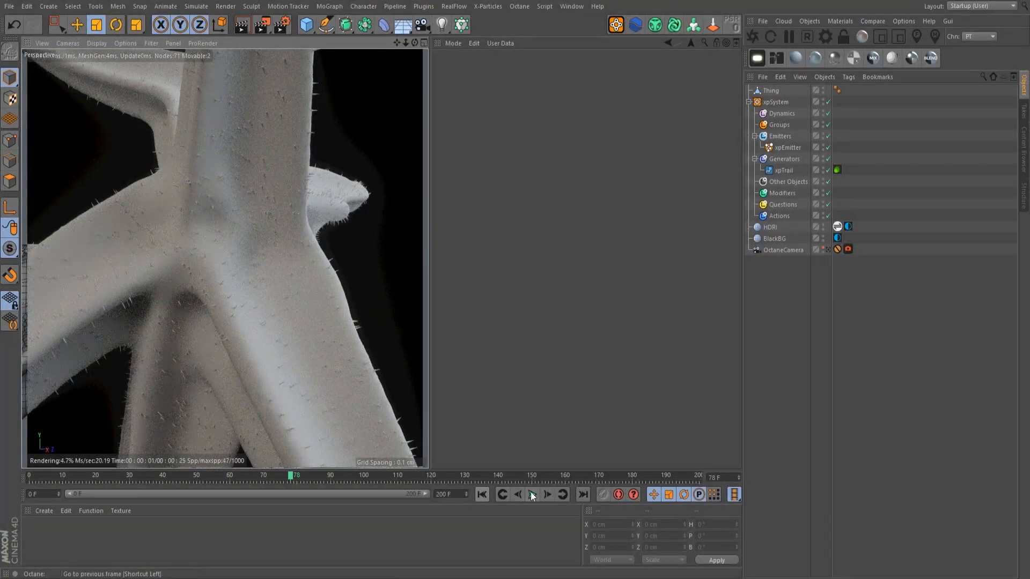
Play the animation on to frame 111 to lengthen the hairs, and return the viewport to the OctaneCamera view
{"action": "left_click", "coordinate": [532, 494]}
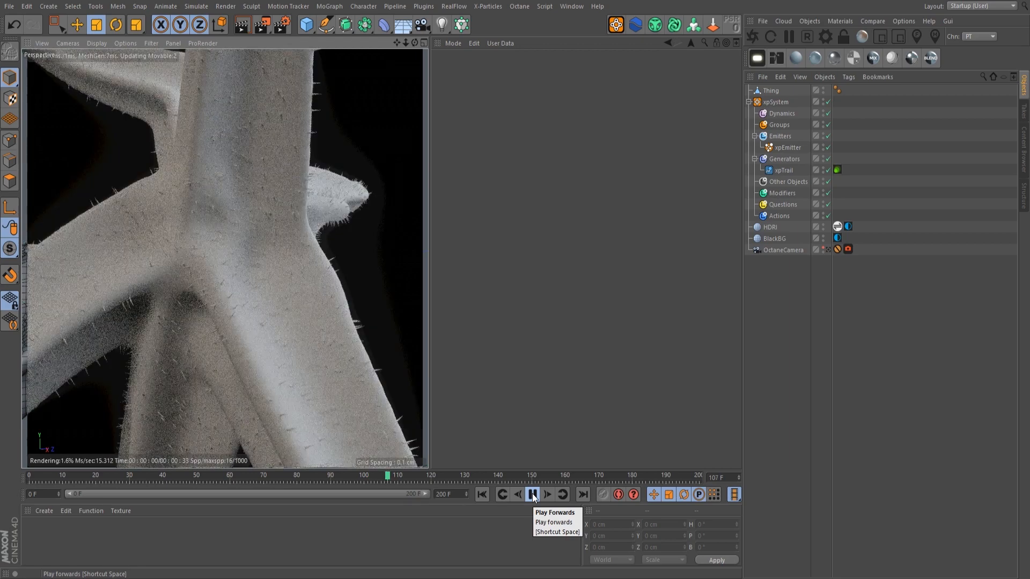
{"action": "left_click", "coordinate": [533, 494]}
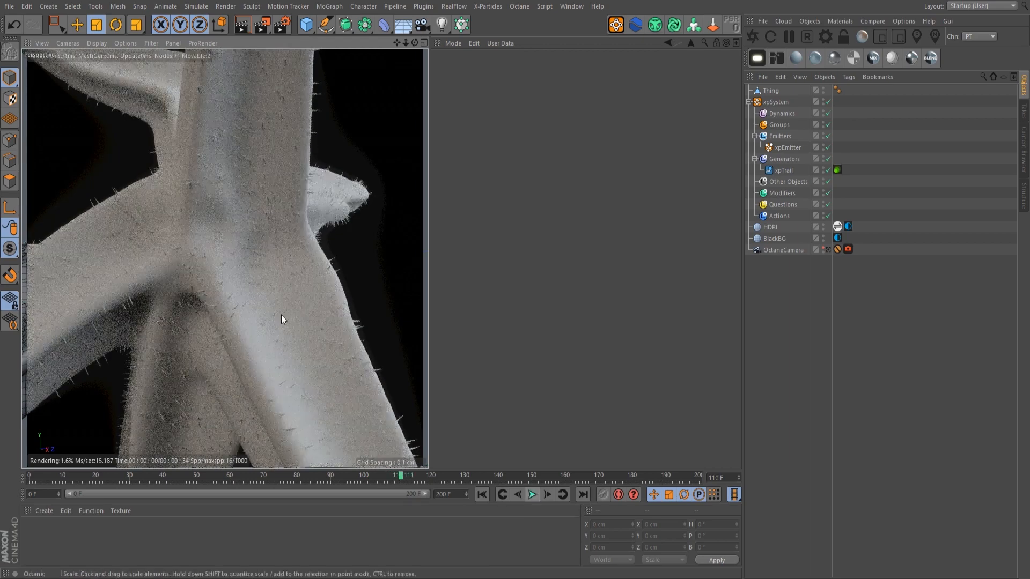
{"action": "scroll", "coordinate": [281, 316], "scroll_direction": "down", "scroll_amount": 6}
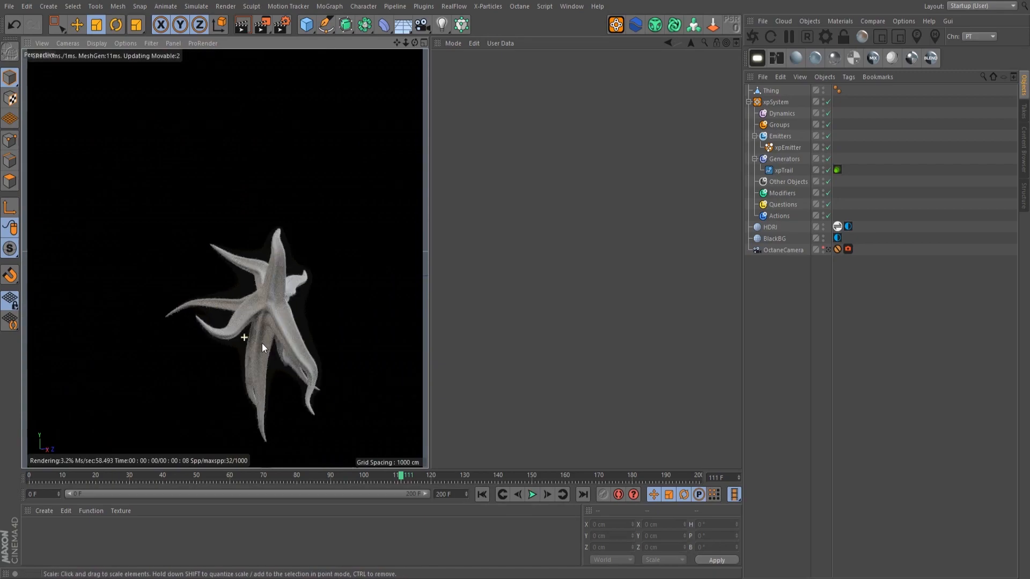
{"action": "scroll", "coordinate": [275, 310], "scroll_direction": "up", "scroll_amount": 8}
{"action": "scroll", "coordinate": [285, 300], "scroll_direction": "up", "scroll_amount": 3}
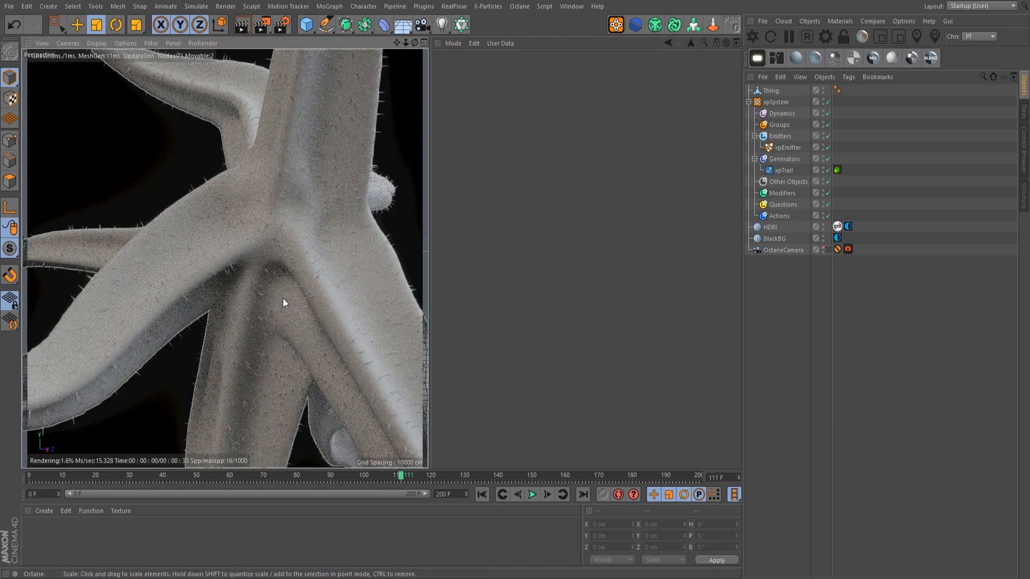
{"action": "scroll", "coordinate": [267, 223], "scroll_direction": "up", "scroll_amount": 4}
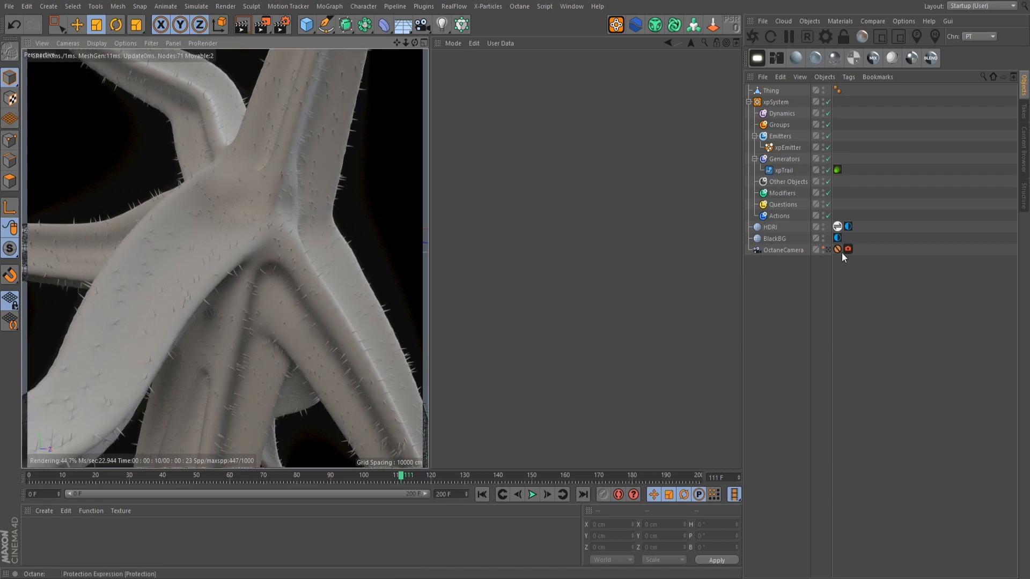
{"action": "left_click", "coordinate": [827, 249]}
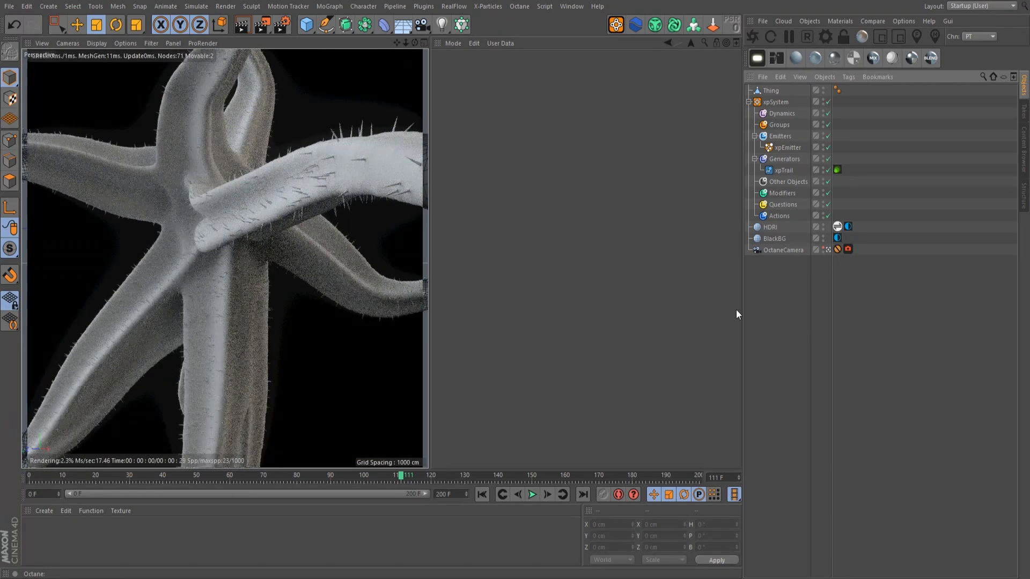
Add an xpTurbulence motion modifier to the particle system with strength 8 and return the animation to frame 0
{"action": "left_click", "coordinate": [784, 195]}
{"action": "left_click", "coordinate": [527, 128]}
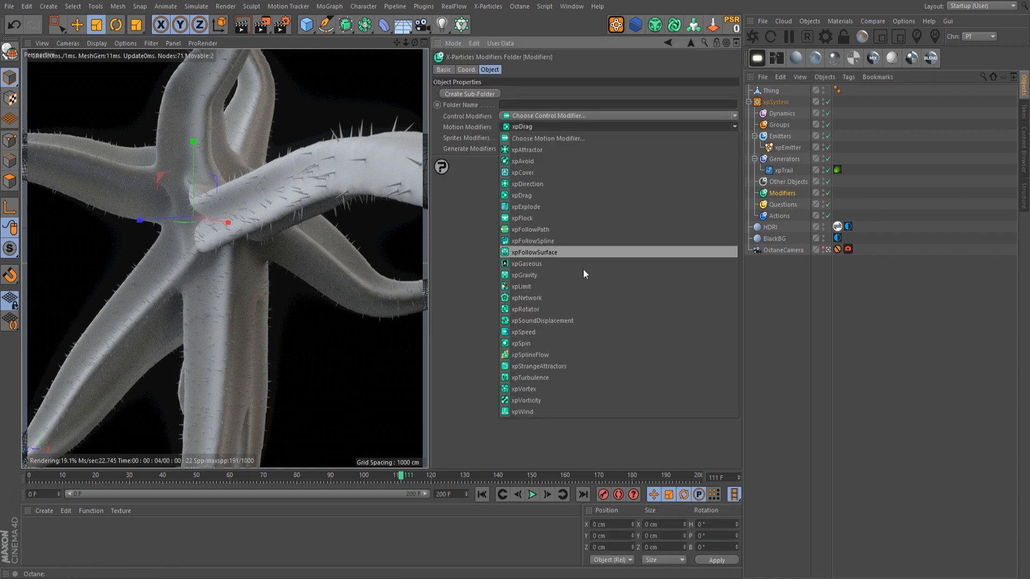
{"action": "left_click", "coordinate": [542, 379]}
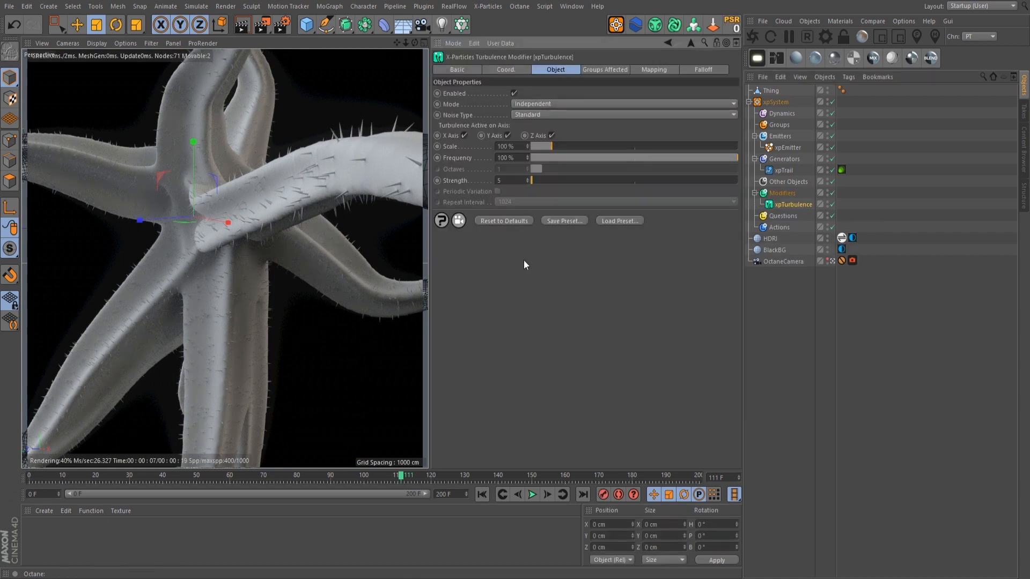
{"action": "double_click", "coordinate": [519, 181]}
{"action": "left_click", "coordinate": [482, 494]}
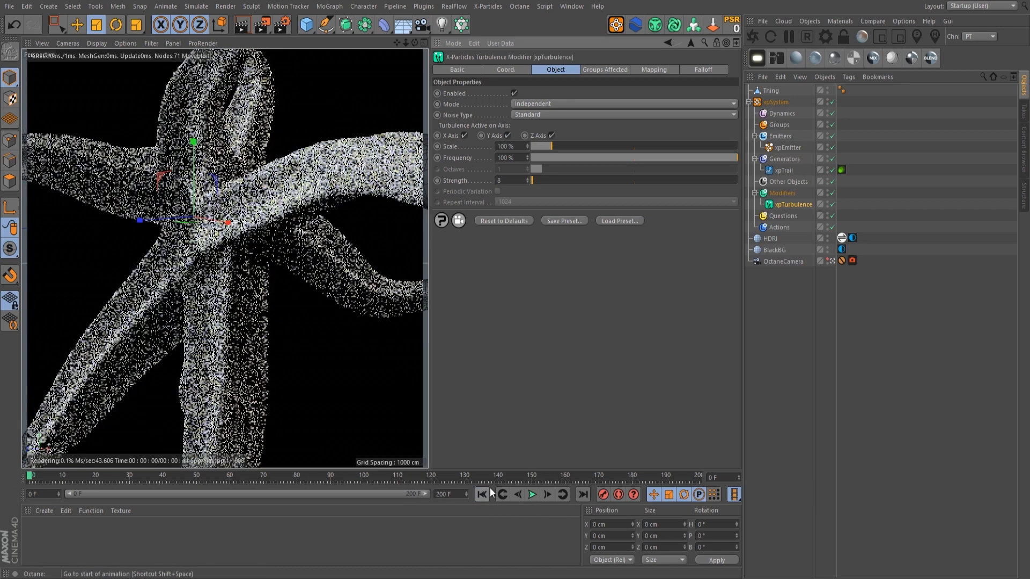
Pause Octane, turn off its viewport rendering, and play the turbulent simulation to frame 40
{"action": "left_click", "coordinate": [787, 38]}
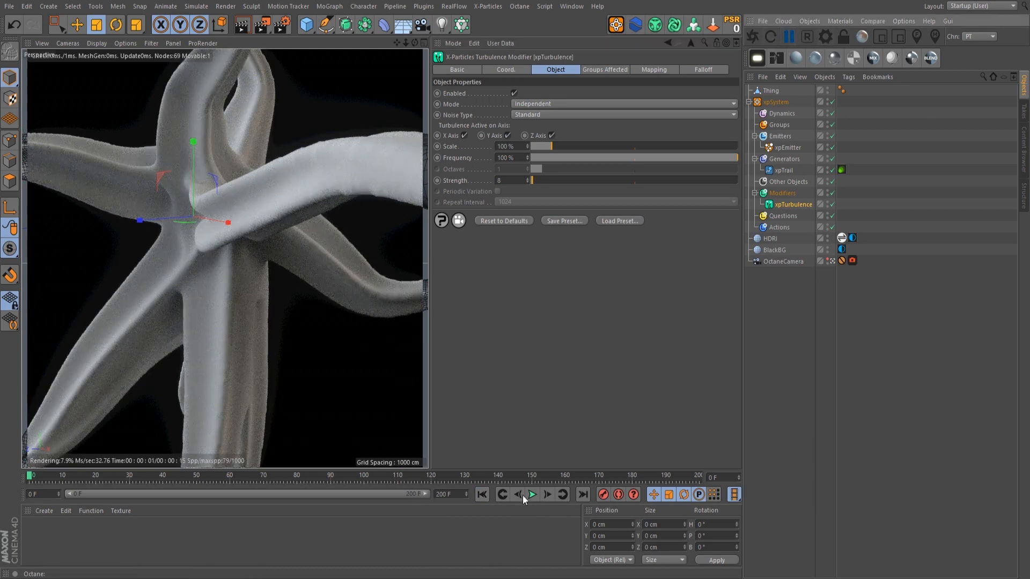
{"action": "left_click", "coordinate": [902, 20]}
{"action": "left_click", "coordinate": [935, 164]}
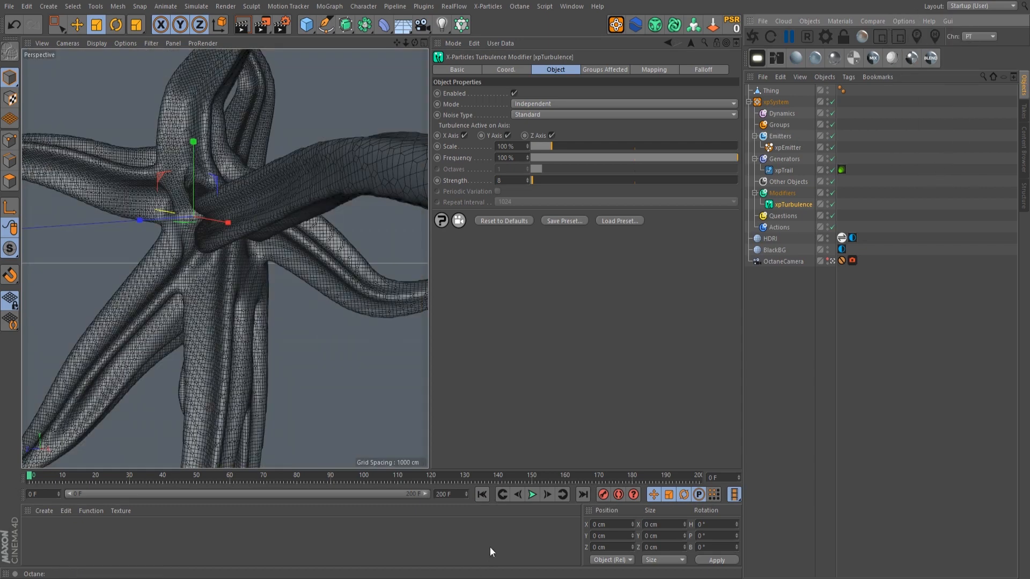
{"action": "left_click", "coordinate": [532, 494]}
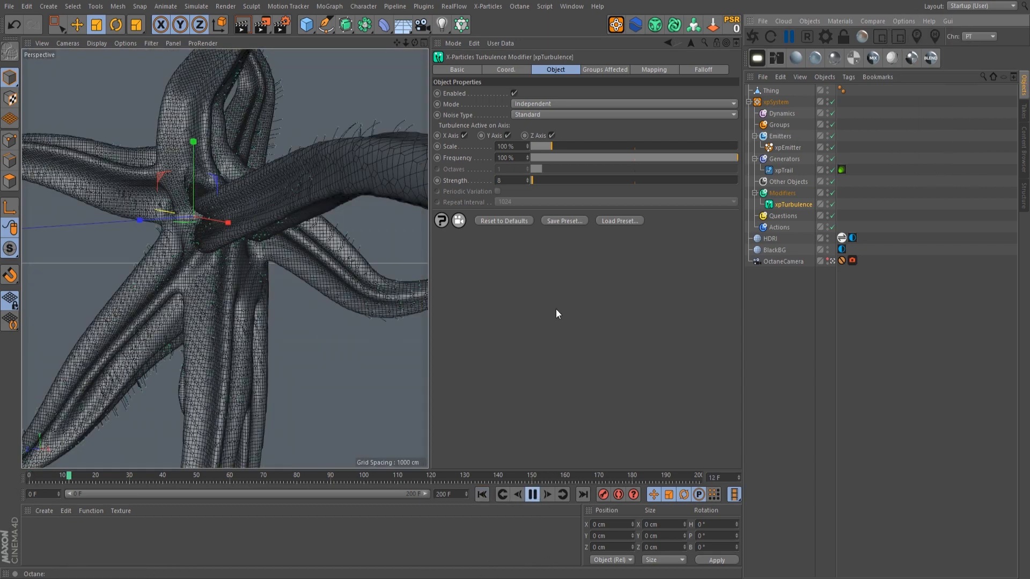
{"action": "left_click", "coordinate": [532, 494]}
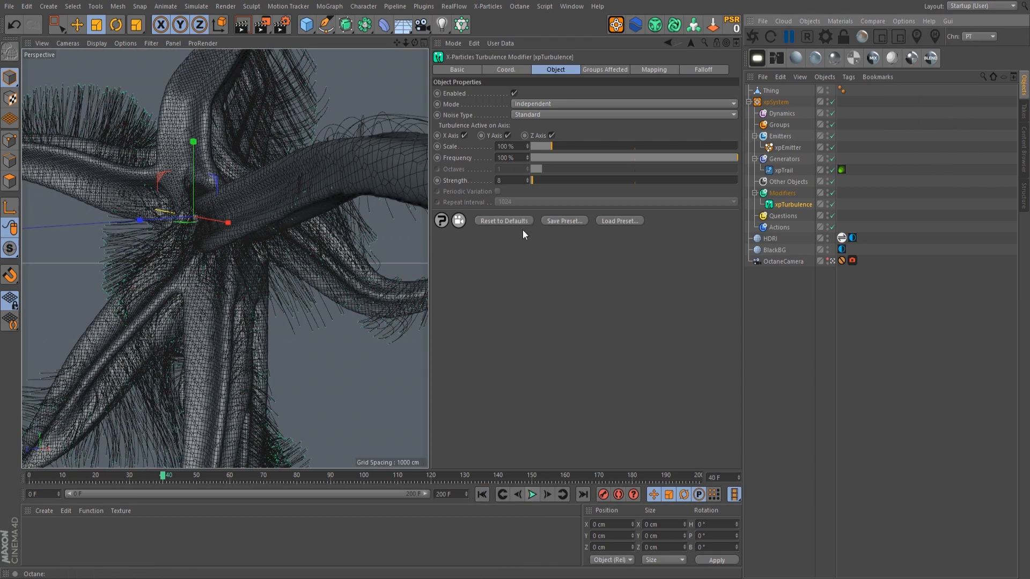
Lower the turbulence strength to 3 and further to 1, replaying the simulation from the start
{"action": "left_click", "coordinate": [511, 181]}
{"action": "type", "text": "3"}
{"action": "left_click", "coordinate": [482, 493]}
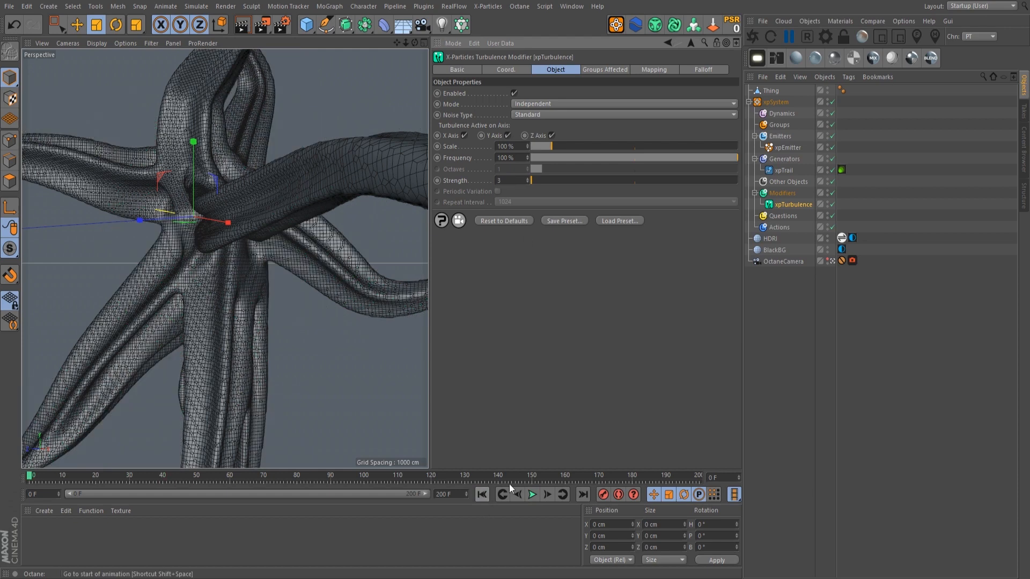
{"action": "left_click", "coordinate": [536, 494]}
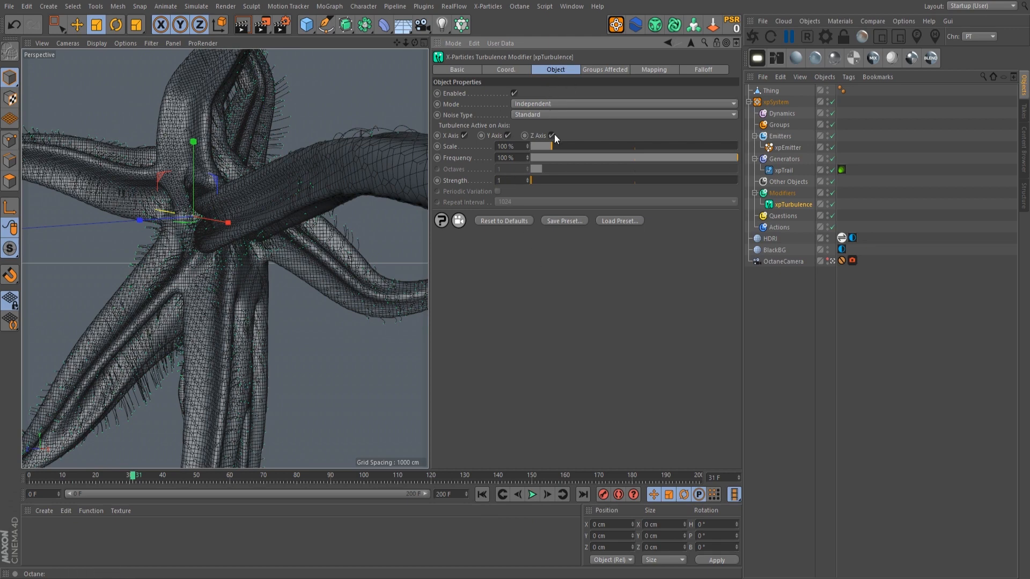
Set the turbulence scale to 30%, replay to frame 47, and preview the hairs in the Octane Live Viewer
{"action": "left_click", "coordinate": [482, 493]}
{"action": "left_click", "coordinate": [534, 495]}
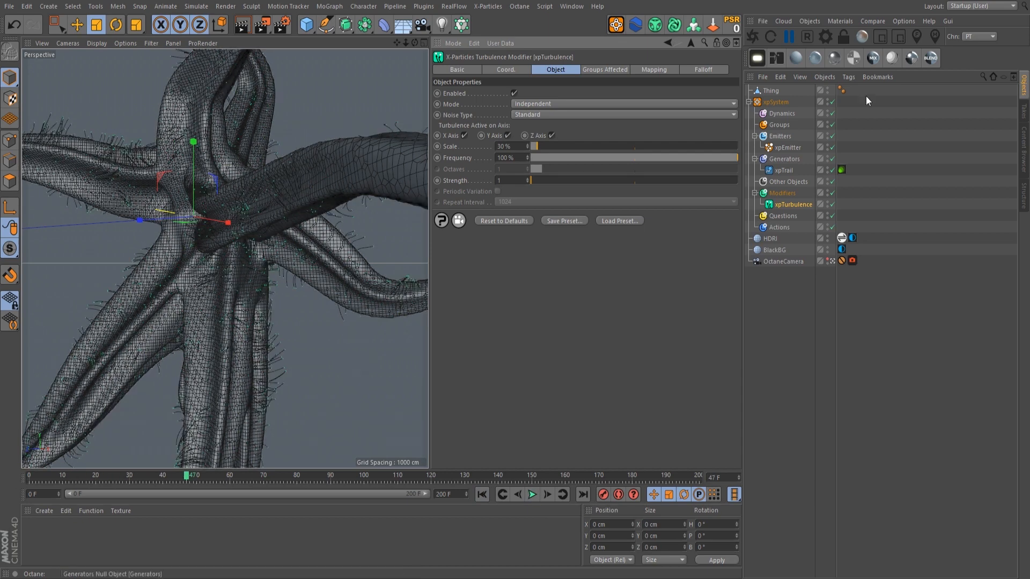
{"action": "left_click", "coordinate": [753, 39]}
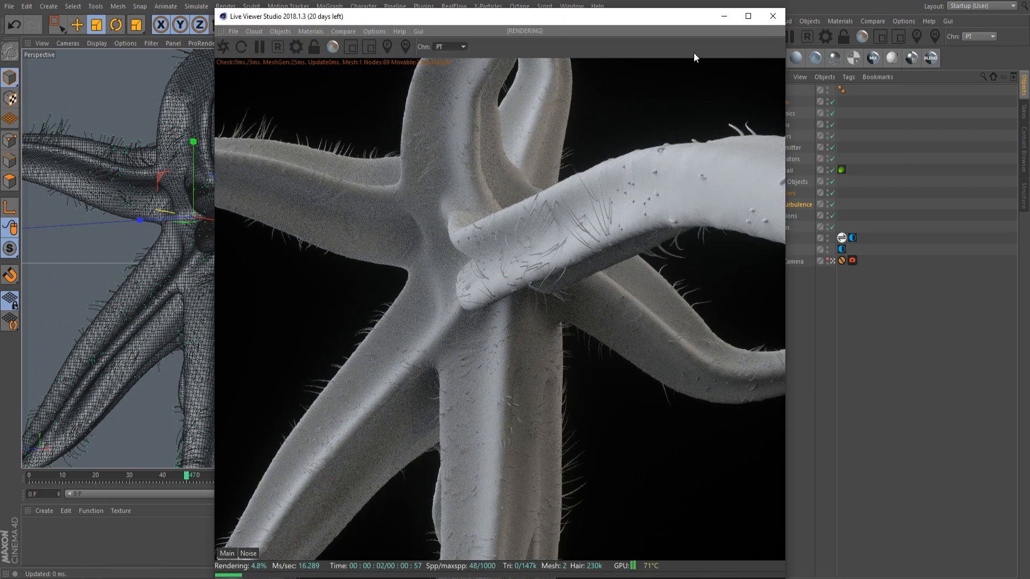
{"action": "left_click", "coordinate": [771, 17]}
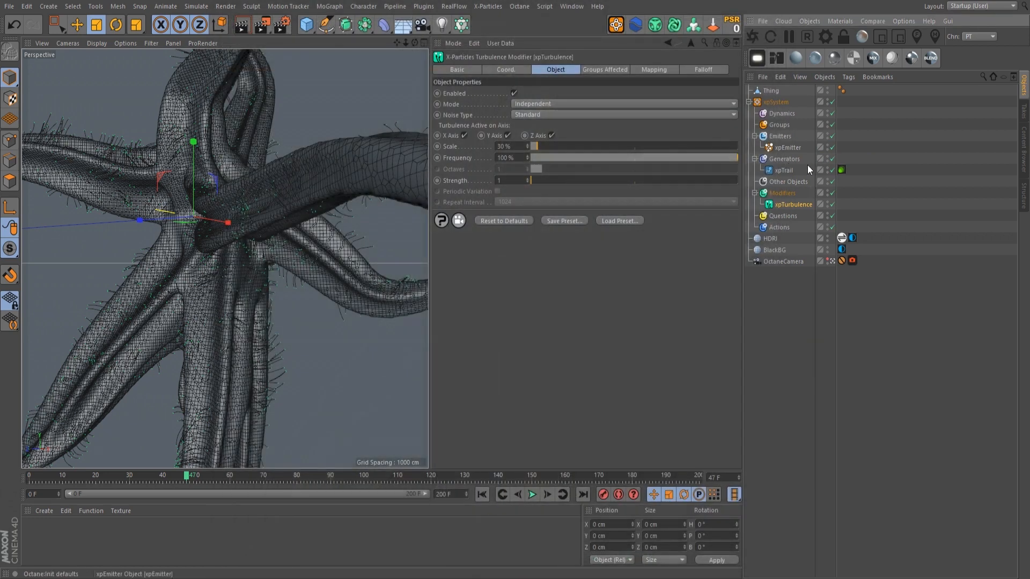
Add an xpDrag motion modifier with Treacle density and a 20% force multiplier
{"action": "left_click", "coordinate": [785, 193]}
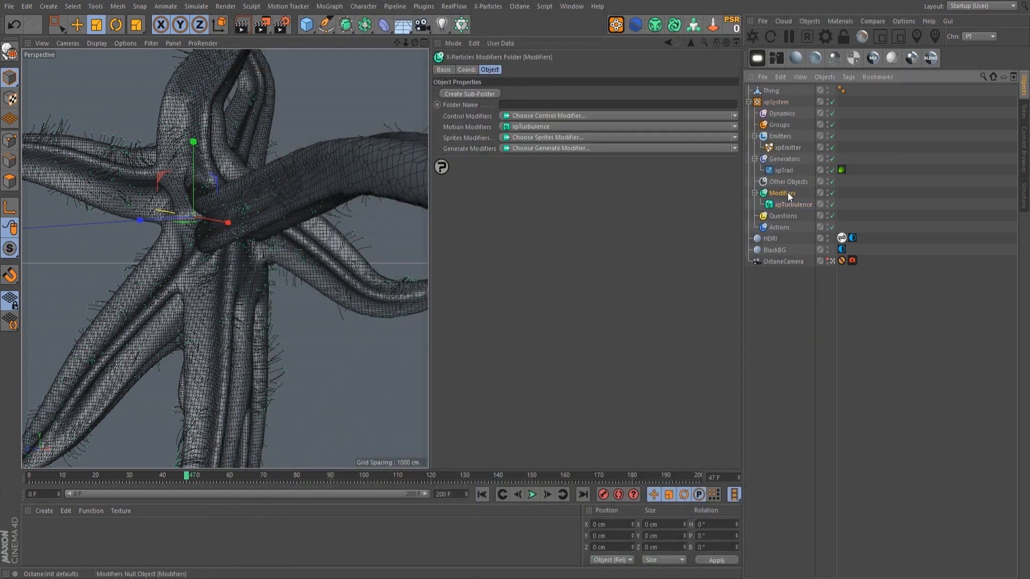
{"action": "left_click", "coordinate": [515, 127]}
{"action": "left_click", "coordinate": [538, 195]}
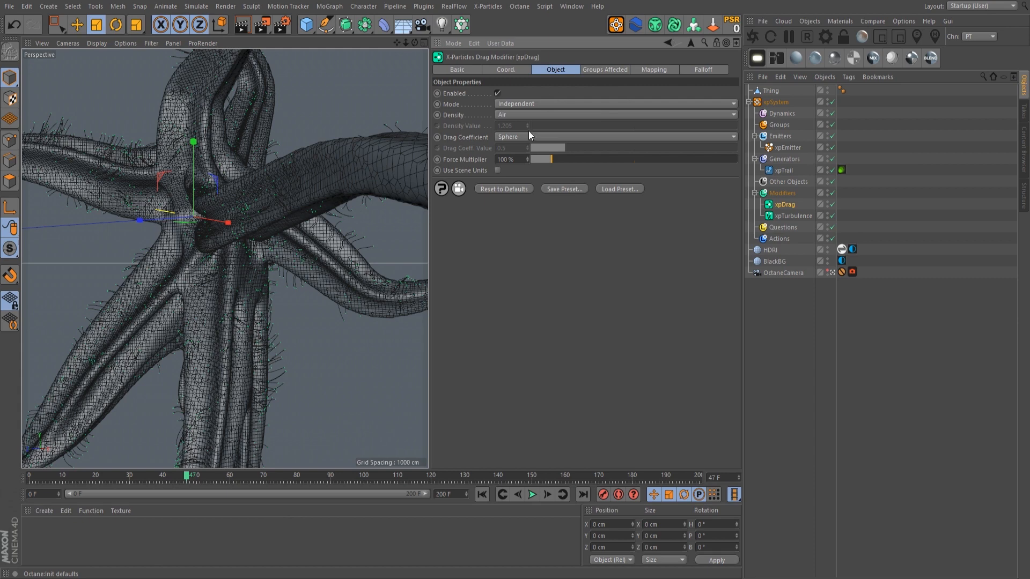
{"action": "left_click", "coordinate": [526, 115]}
{"action": "left_click", "coordinate": [519, 311]}
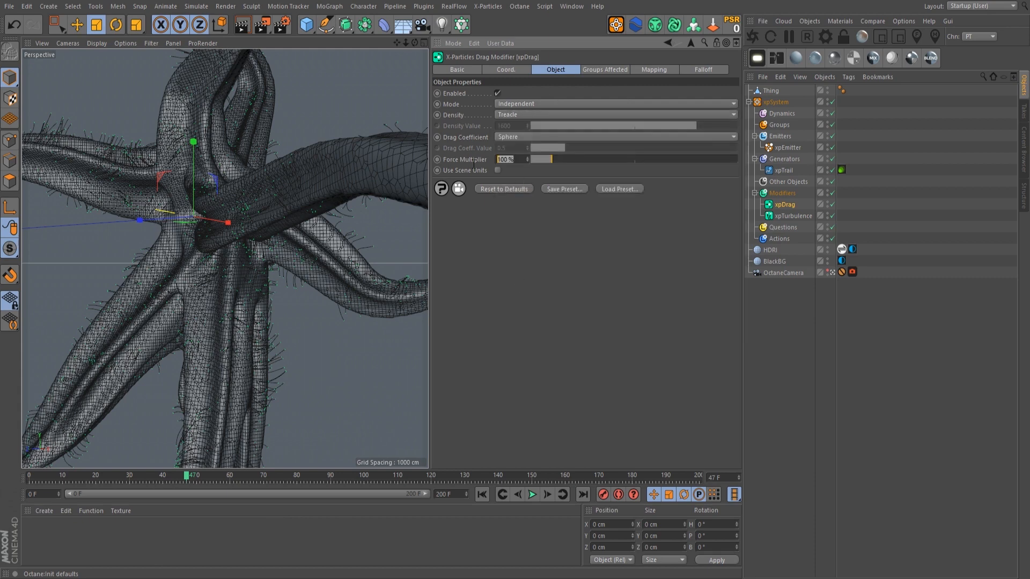
{"action": "type", "text": "20"}
{"action": "key", "text": "Return"}
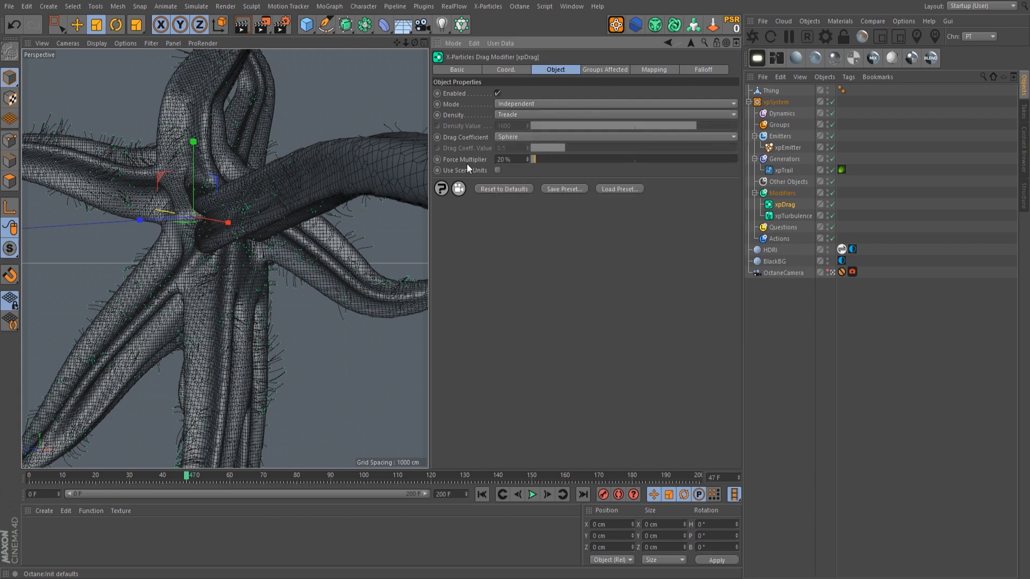
Replay the simulation from the start to check the drag's effect on the trails, and return to frame 0
{"action": "left_click", "coordinate": [481, 494]}
{"action": "left_click", "coordinate": [537, 494]}
{"action": "left_click", "coordinate": [536, 494]}
{"action": "left_click", "coordinate": [482, 494]}
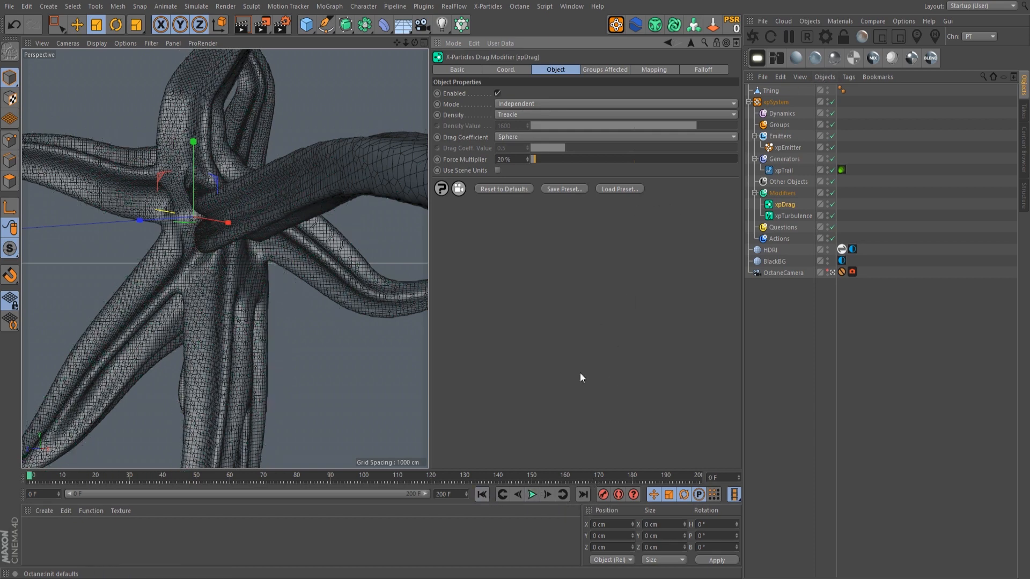
Add an X-Particles Collider tag to the Thing object with 0% bounce and 52% friction
{"action": "left_click", "coordinate": [771, 89]}
{"action": "right_click", "coordinate": [771, 89]}
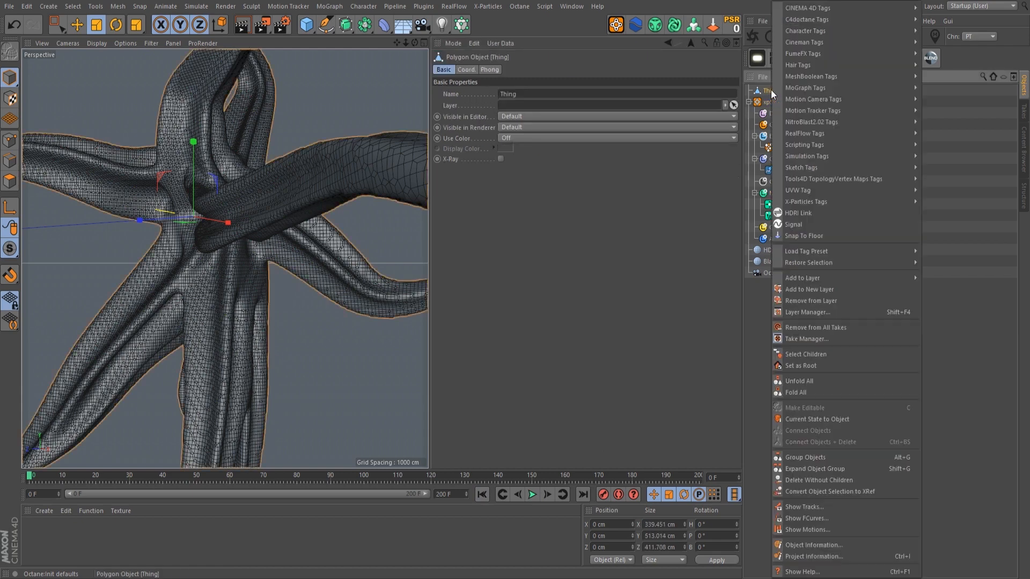
{"action": "mouse_move", "coordinate": [816, 201]}
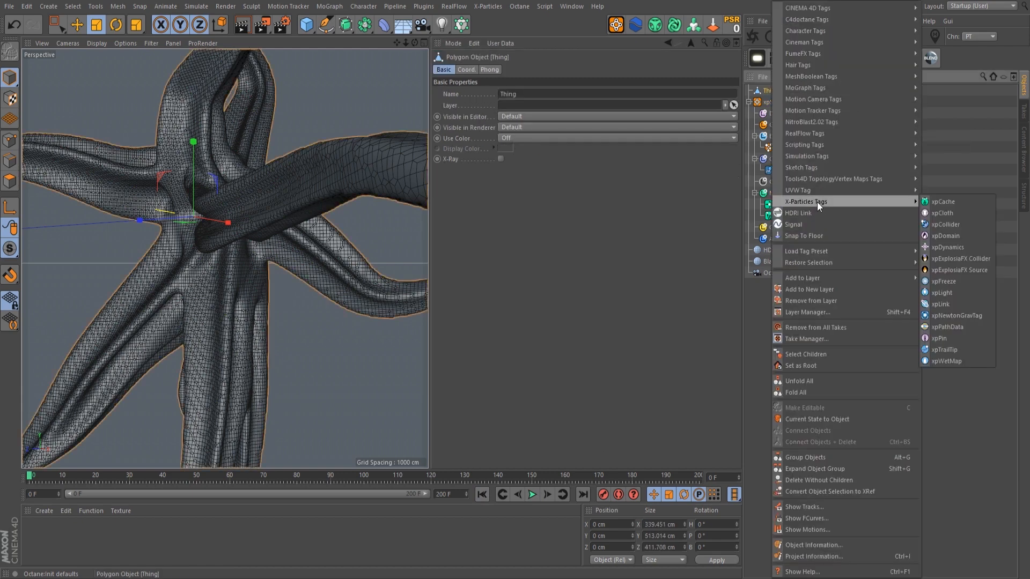
{"action": "left_click", "coordinate": [953, 222]}
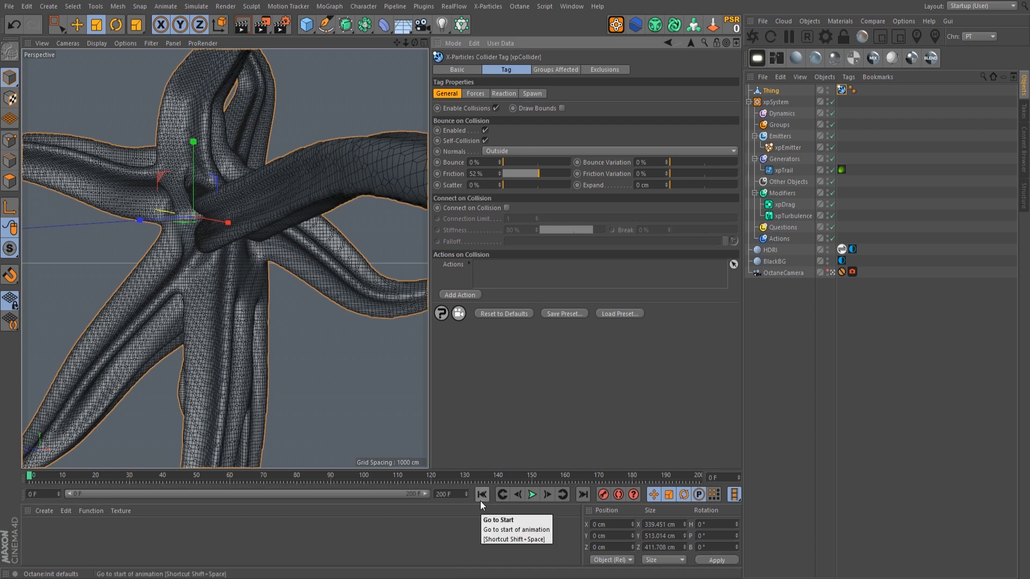
Play the simulation with collisions to frame 50 and enable Octane viewport rendering again
{"action": "left_click", "coordinate": [533, 494]}
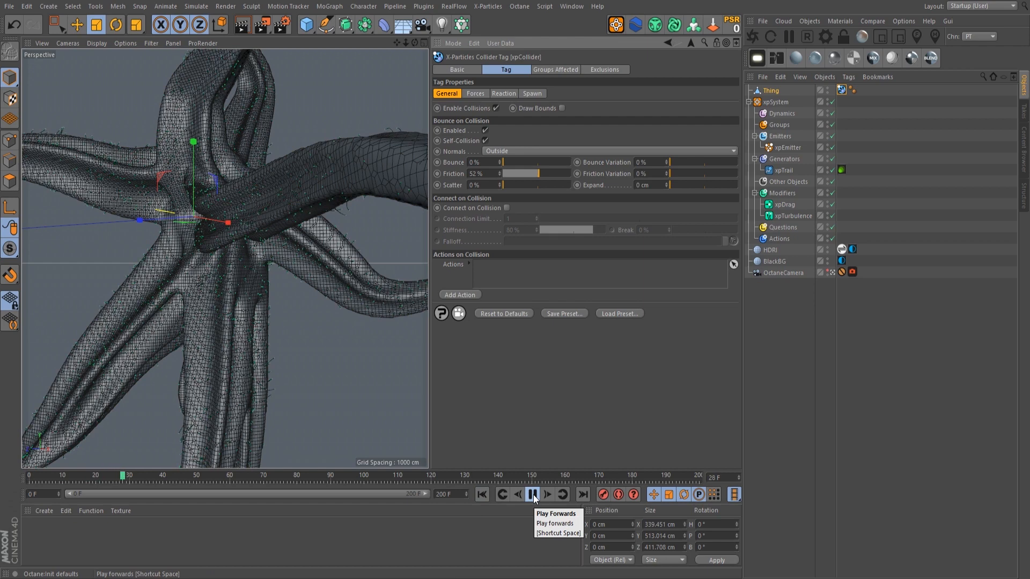
{"action": "left_click", "coordinate": [533, 494]}
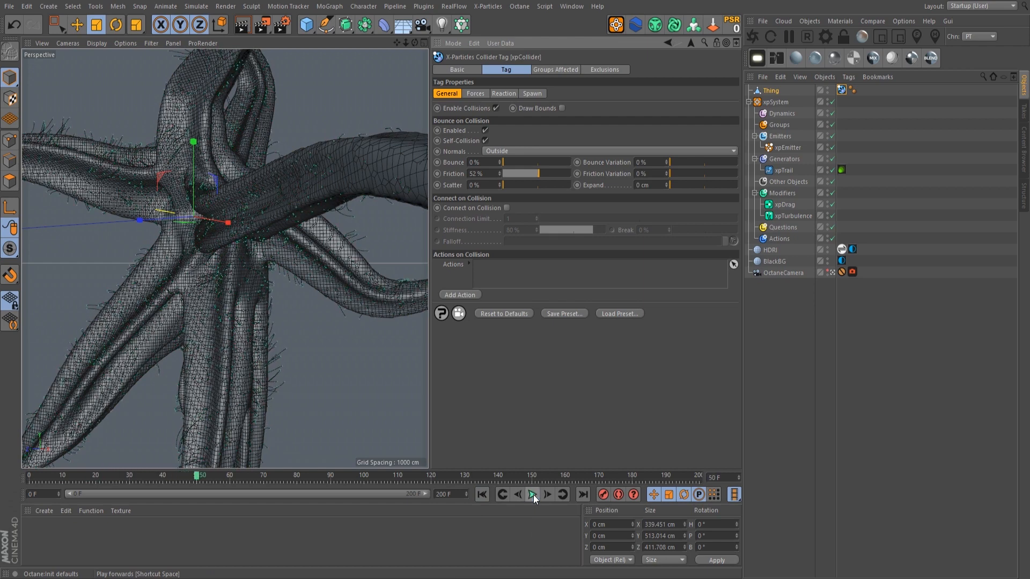
{"action": "left_click", "coordinate": [904, 21]}
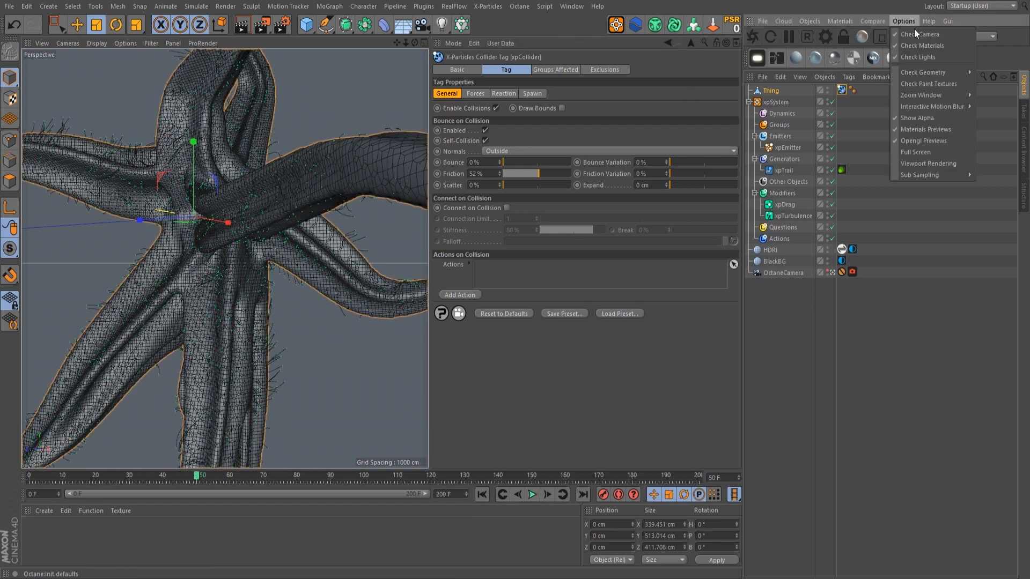
{"action": "left_click", "coordinate": [924, 161]}
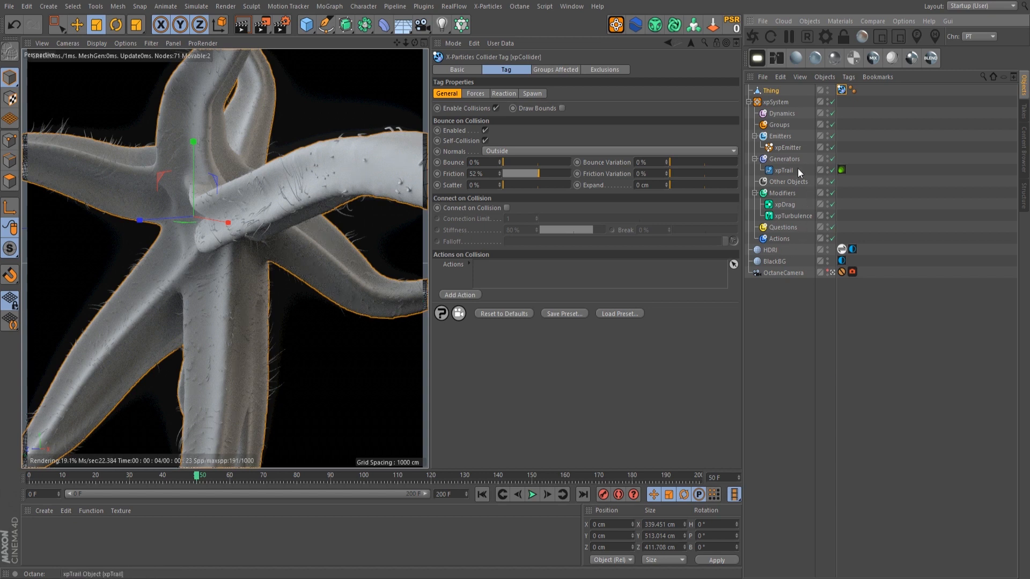
Set the turbulence modifier's strength to 0.2
{"action": "left_click", "coordinate": [793, 215]}
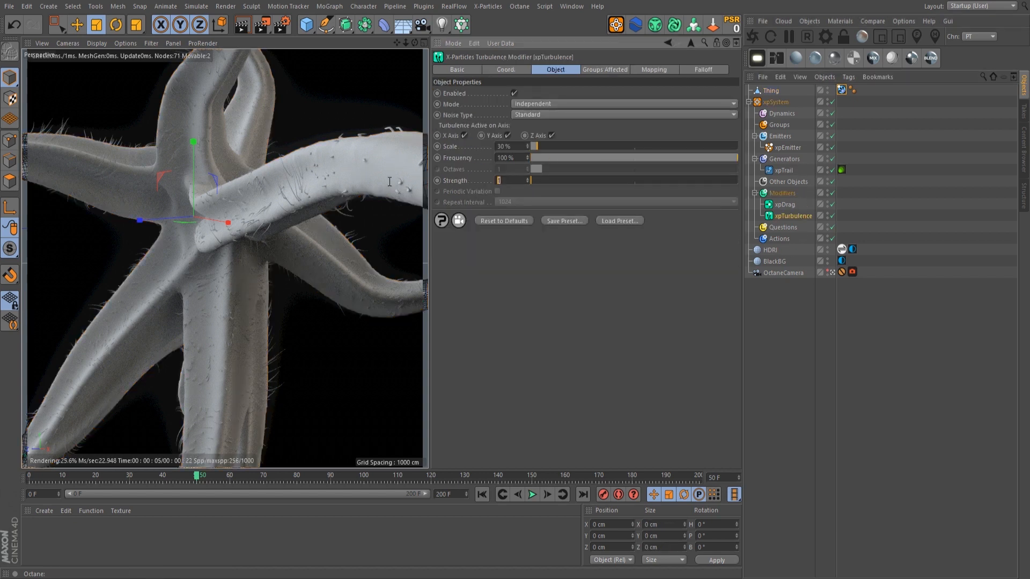
{"action": "type", "text": "0.2"}
{"action": "key", "text": "Return"}
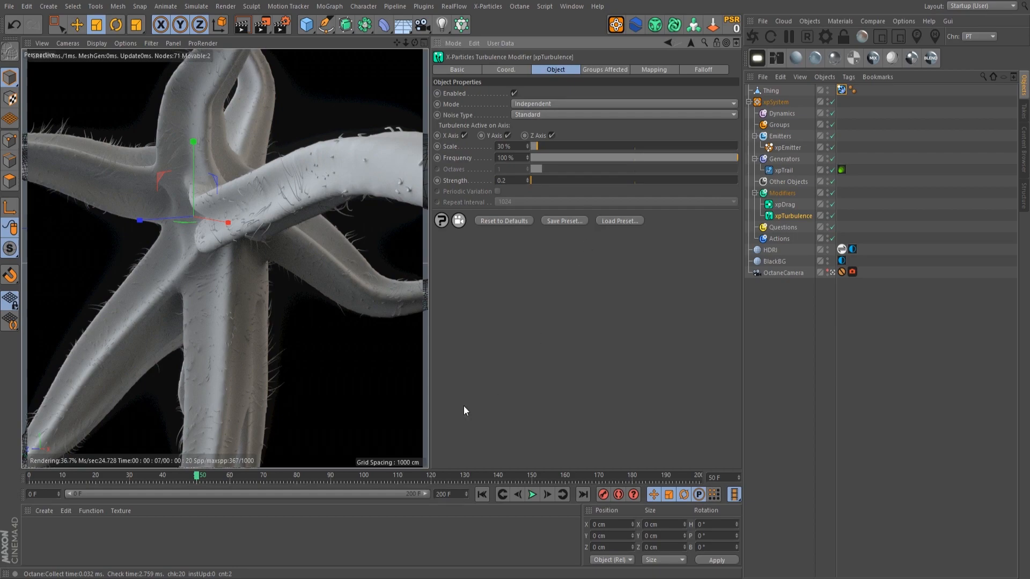
Replay the simulation from the start with Octane rendering, pausing at frame 82 and stopping at frame 104
{"action": "left_click", "coordinate": [481, 494]}
{"action": "left_click", "coordinate": [531, 495]}
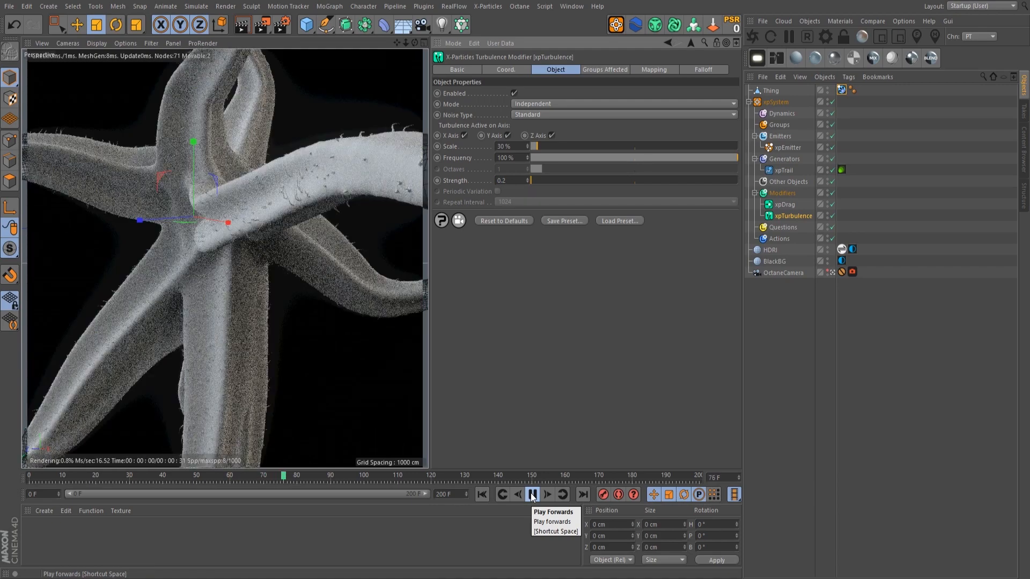
{"action": "left_click", "coordinate": [533, 495]}
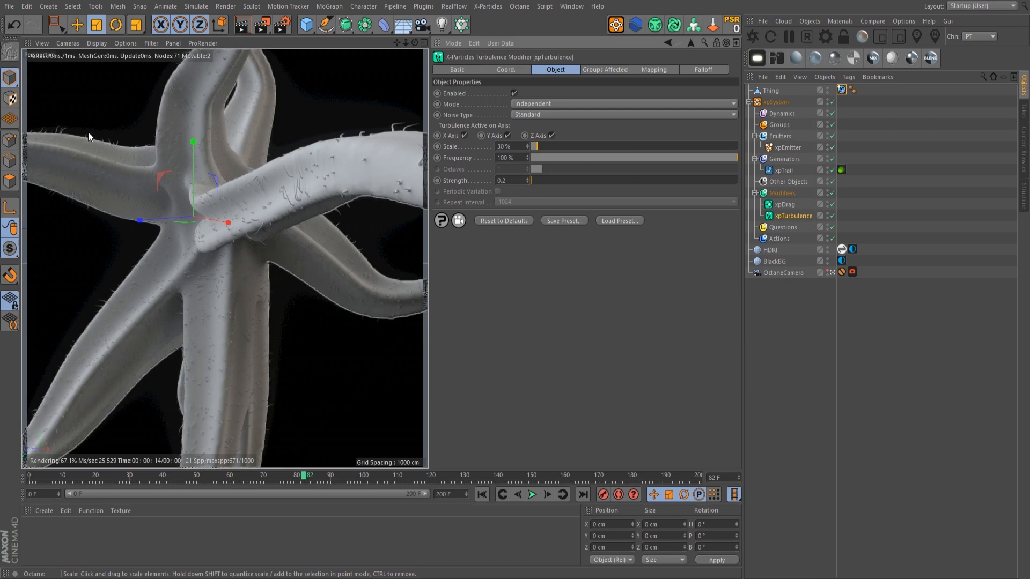
{"action": "left_click", "coordinate": [533, 495]}
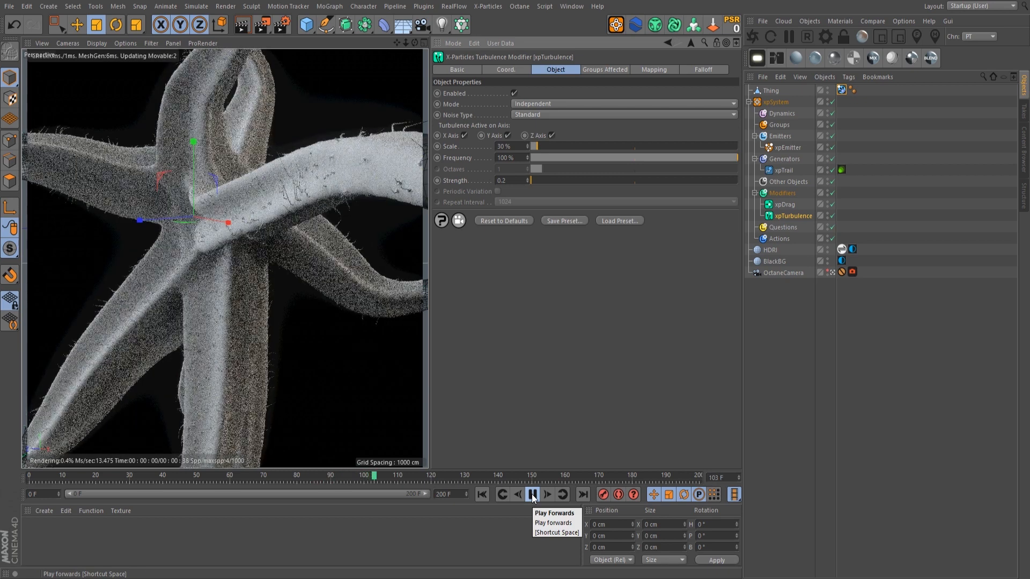
{"action": "left_click", "coordinate": [532, 496]}
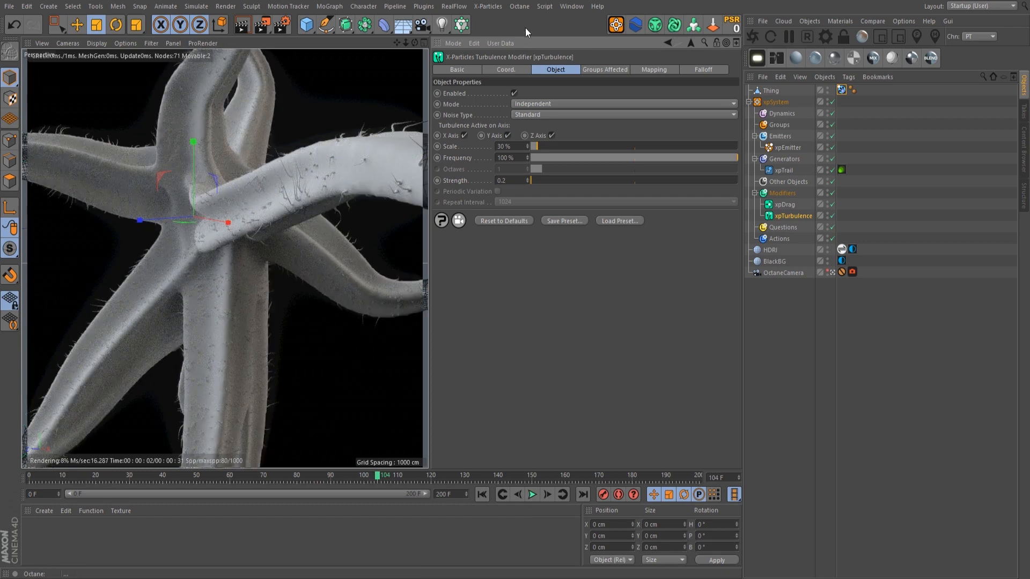
Set the emitter's shot count to 7000, replay the simulation from the start to frame 101, and deselect all objects
{"action": "left_click", "coordinate": [788, 148]}
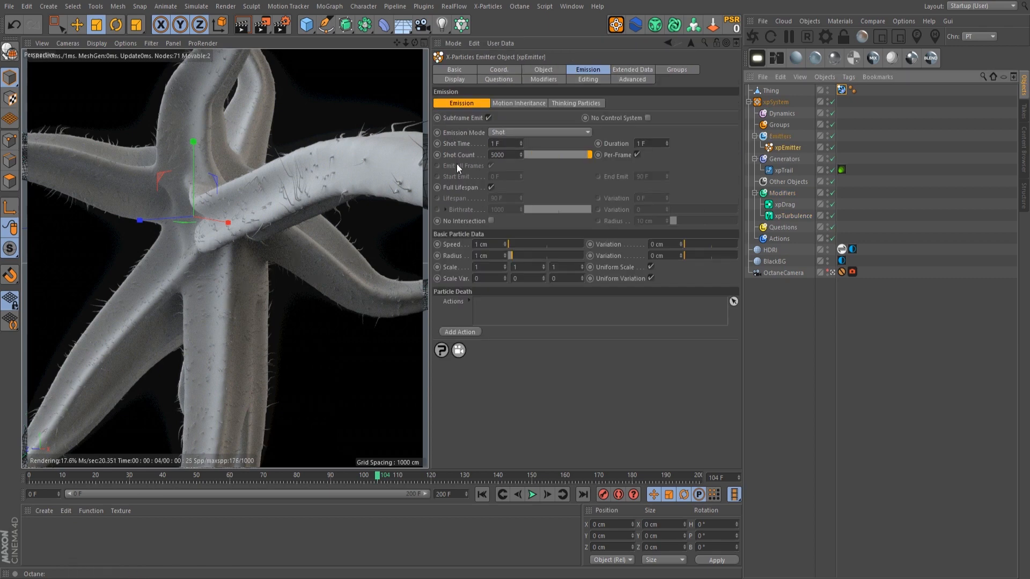
{"action": "left_click", "coordinate": [513, 156]}
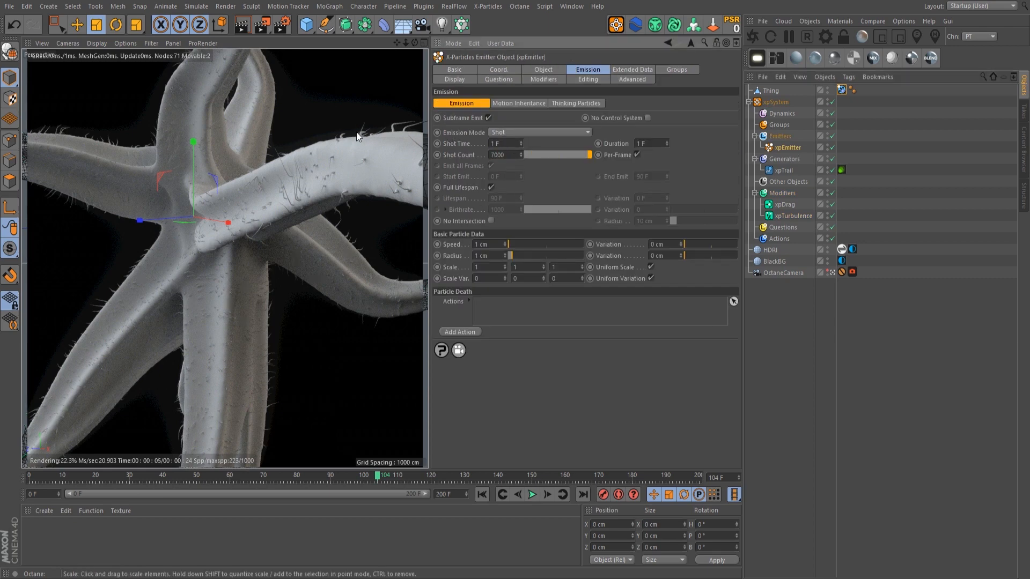
{"action": "left_click", "coordinate": [482, 495]}
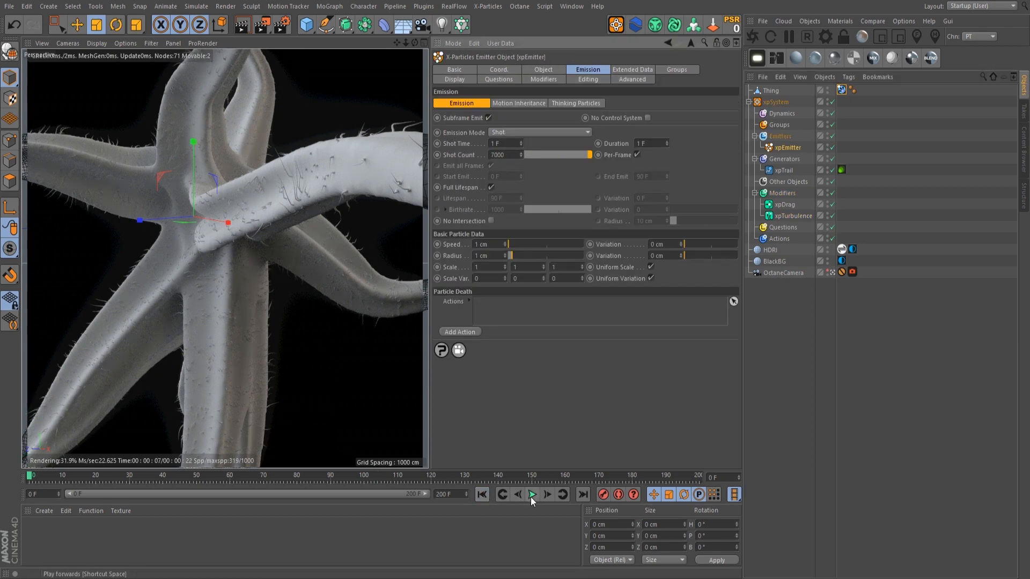
{"action": "left_click", "coordinate": [532, 496]}
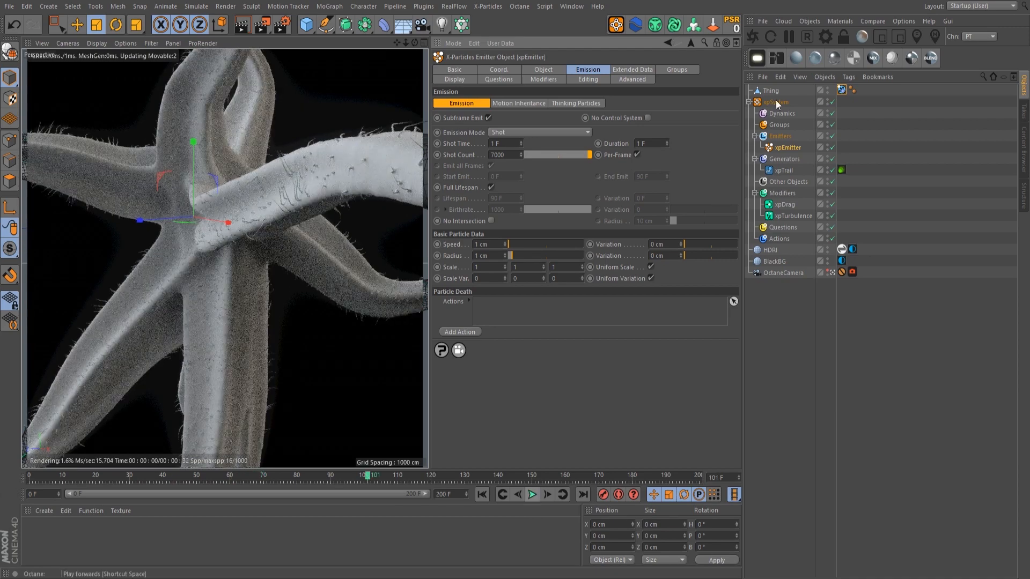
{"action": "key", "text": "F8"}
{"action": "left_click", "coordinate": [761, 326]}
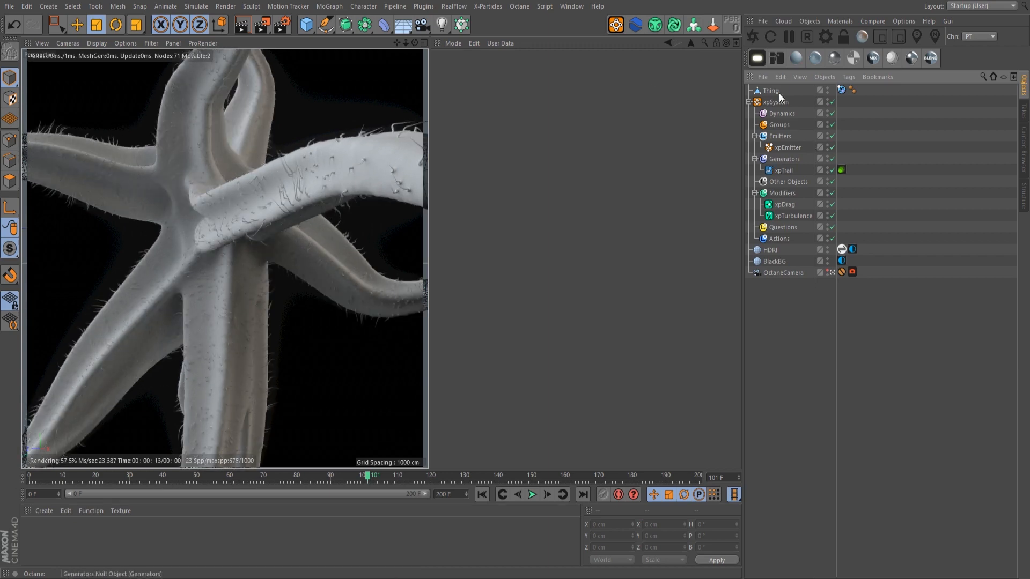
Convert xpTrail to an editable spline placed directly beneath Thing, and delete its leftover xpTrail tag
{"action": "left_click", "coordinate": [784, 170]}
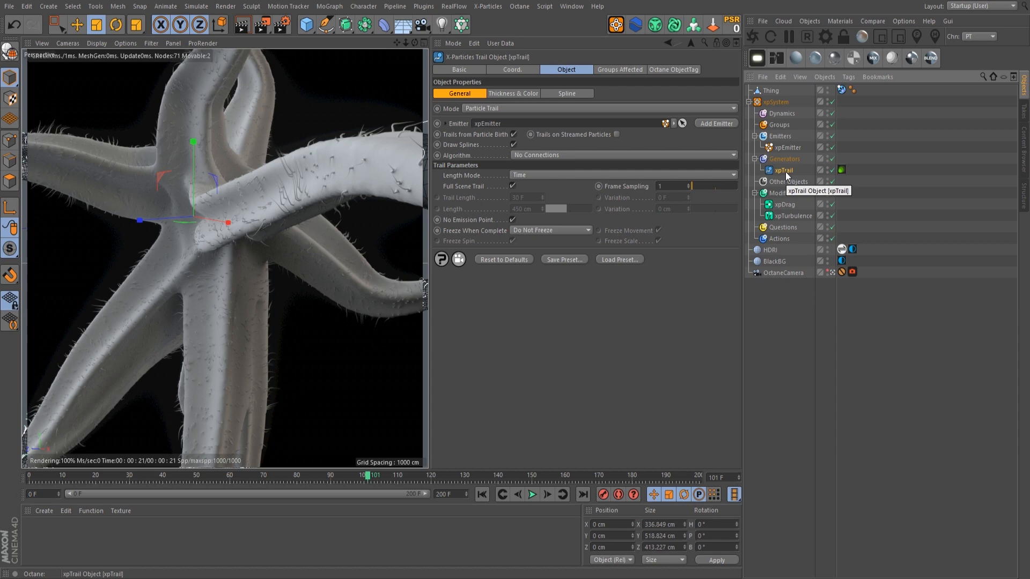
{"action": "key", "text": "c"}
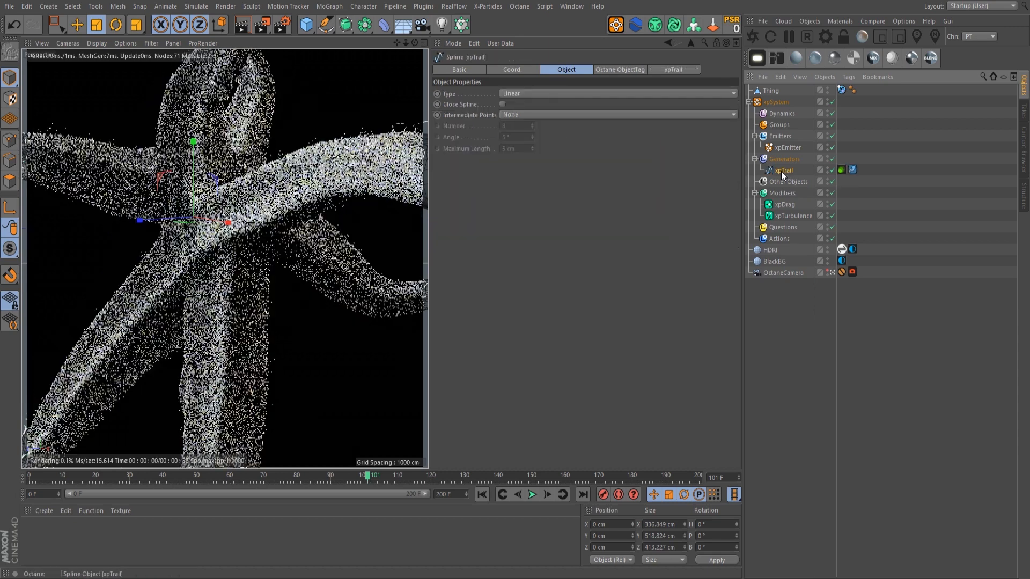
{"action": "left_click_drag", "start_coordinate": [780, 172], "coordinate": [773, 97]}
{"action": "left_click", "coordinate": [852, 102]}
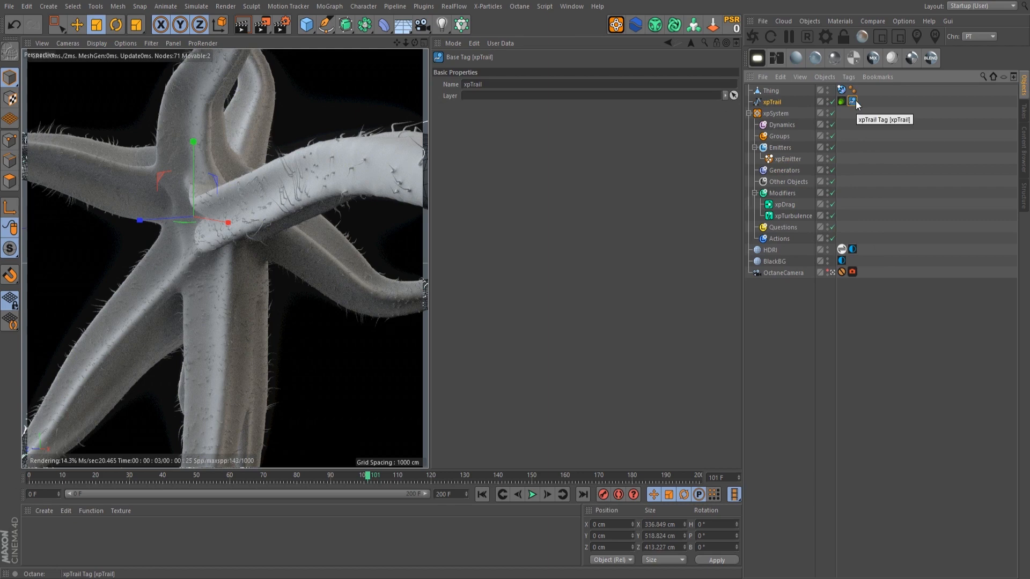
{"action": "key", "text": "Delete"}
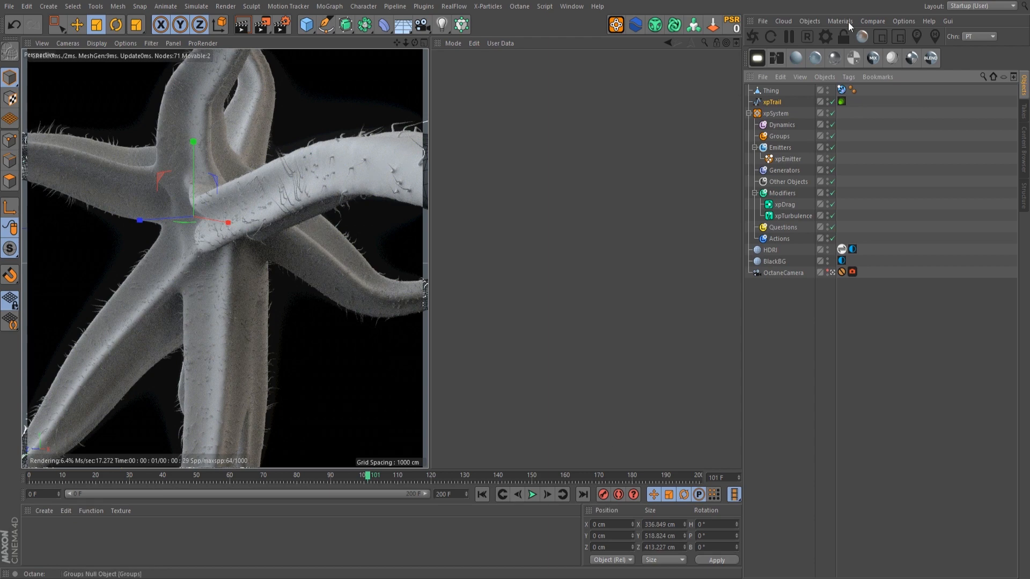
Turn off Octane viewport rendering and return the timeline to frame 0
{"action": "left_click", "coordinate": [906, 20]}
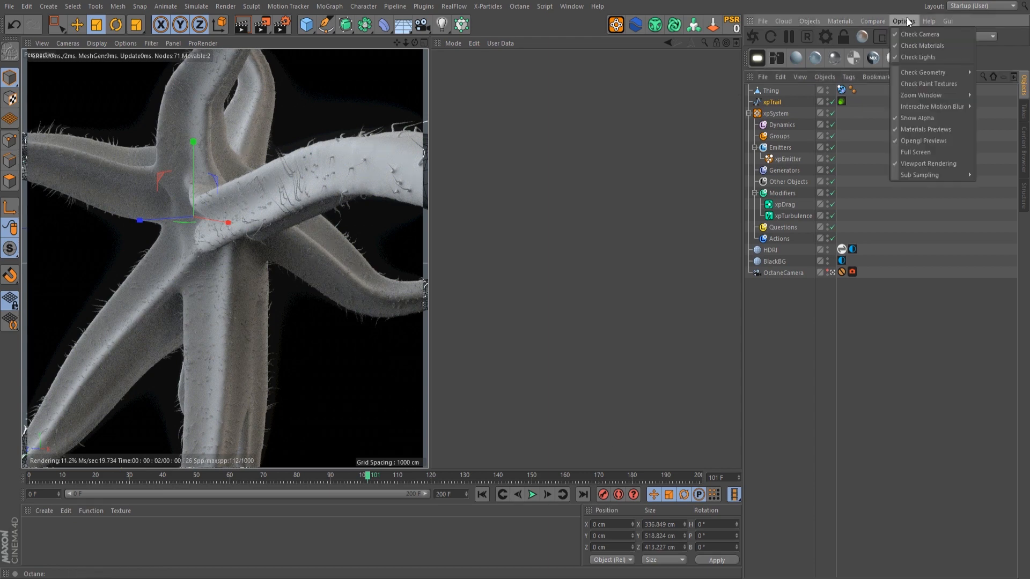
{"action": "left_click", "coordinate": [924, 163]}
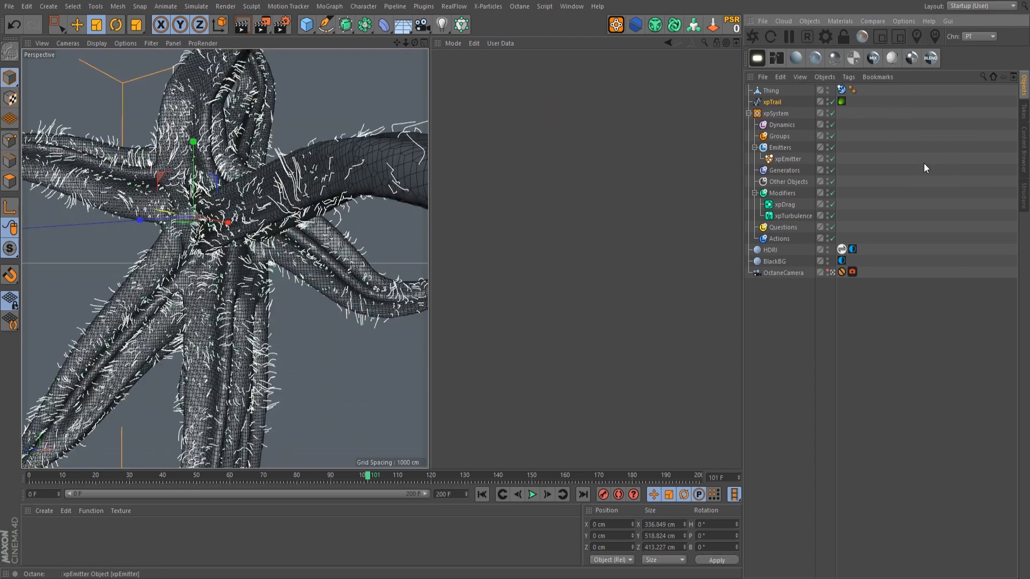
{"action": "left_click", "coordinate": [775, 102]}
{"action": "left_click", "coordinate": [832, 102]}
{"action": "left_click", "coordinate": [832, 102]}
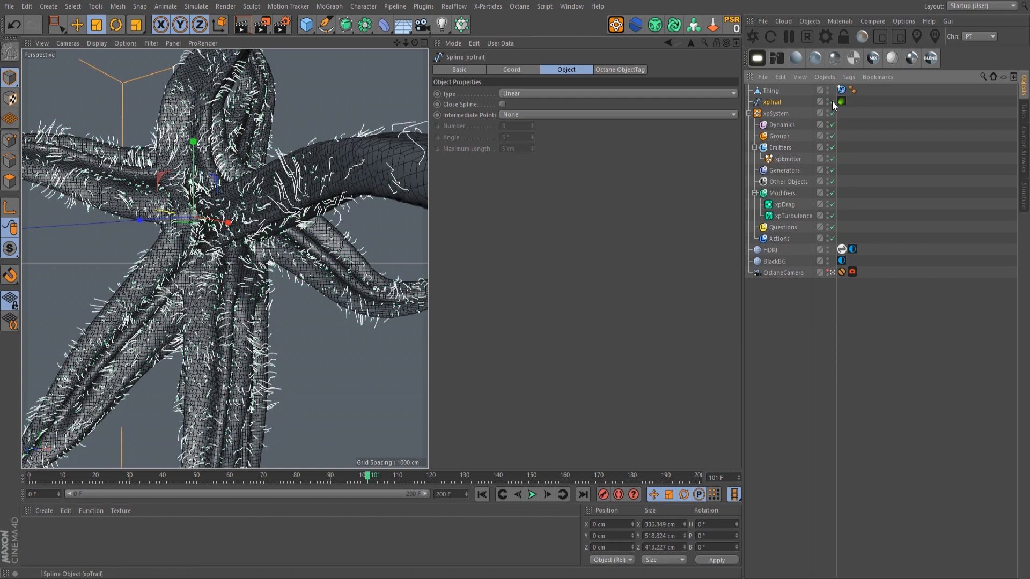
{"action": "left_click", "coordinate": [482, 493]}
Set the emitter's particle speed to 0 cm and its shot count to 23000
{"action": "left_click", "coordinate": [789, 159]}
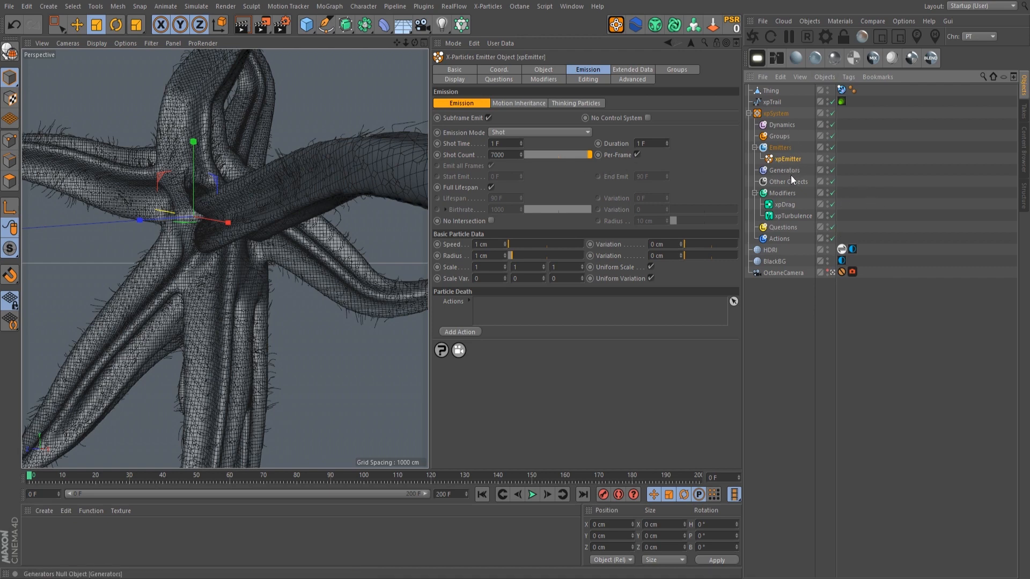
{"action": "left_click", "coordinate": [505, 246]}
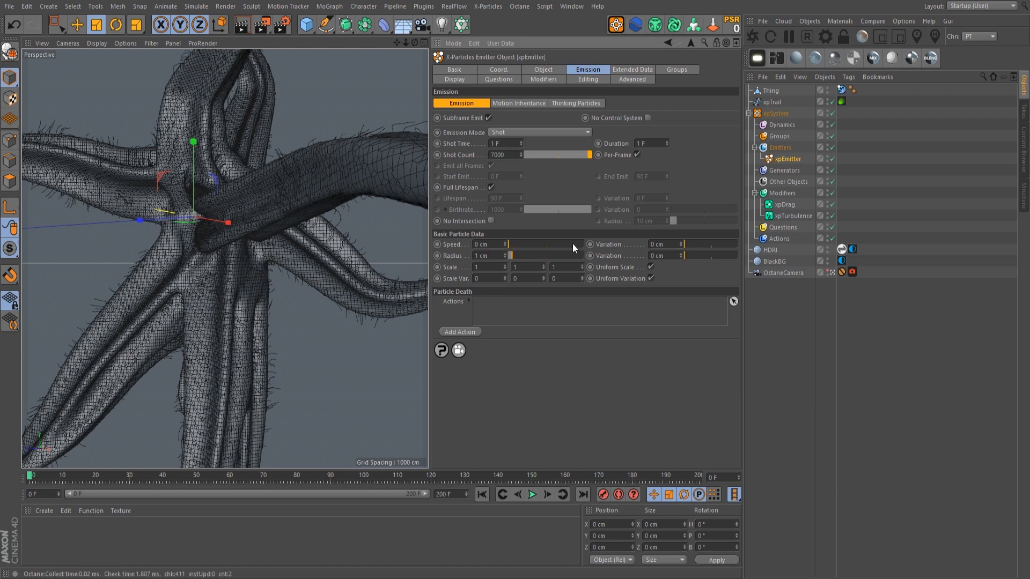
{"action": "left_click", "coordinate": [504, 155]}
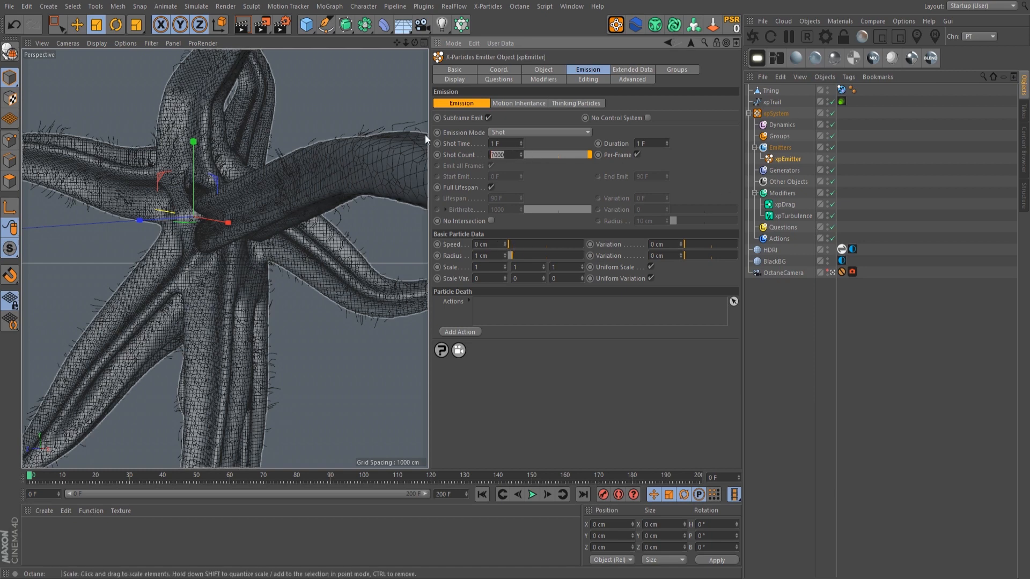
{"action": "type", "text": "25000"}
{"action": "key", "text": "Return"}
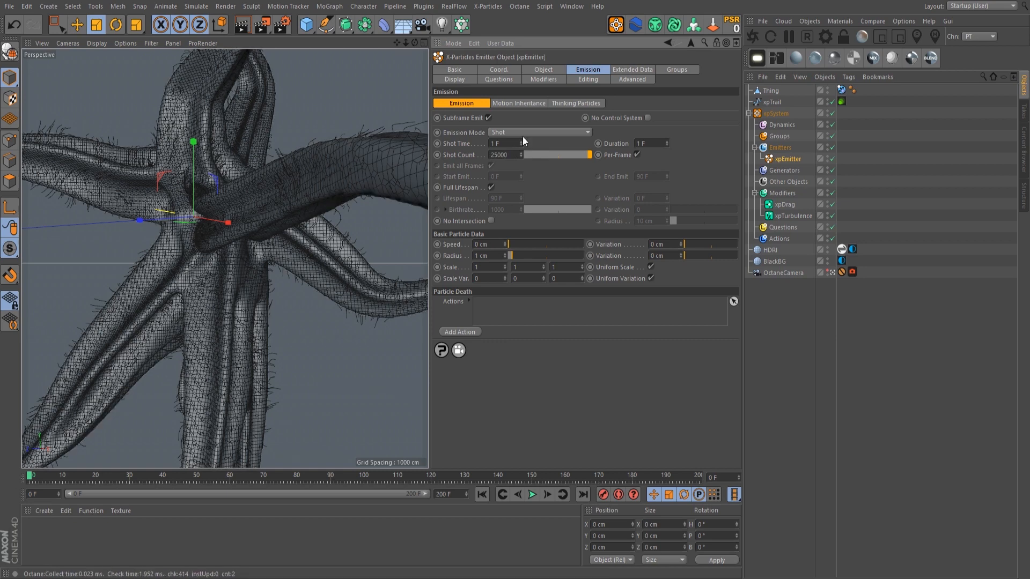
{"action": "key", "text": "Left"}
{"action": "type", "text": "2"}
Advance to frame 1 and set the emitter's editor display to Circle
{"action": "left_click", "coordinate": [547, 69]}
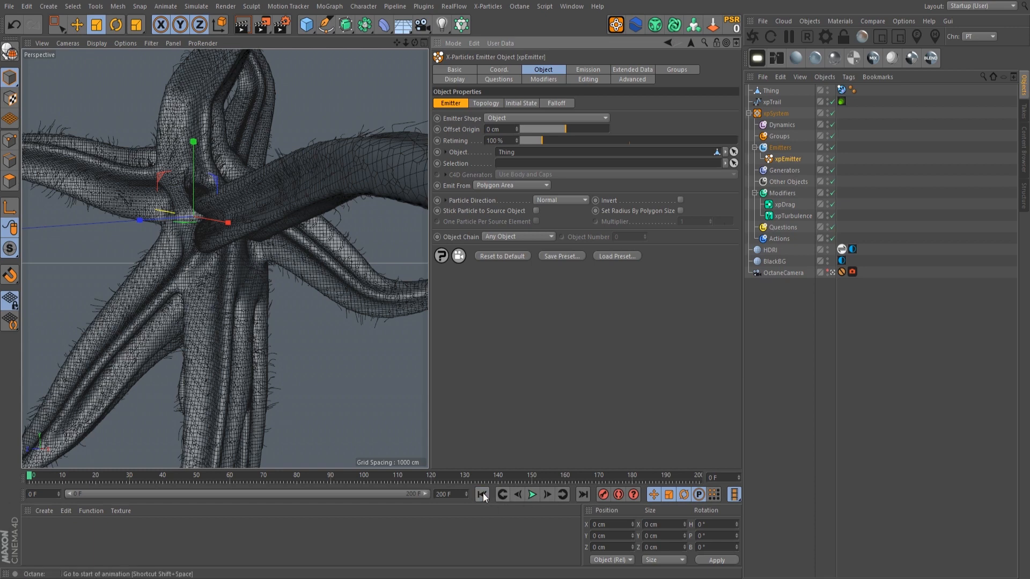
{"action": "left_click", "coordinate": [547, 494]}
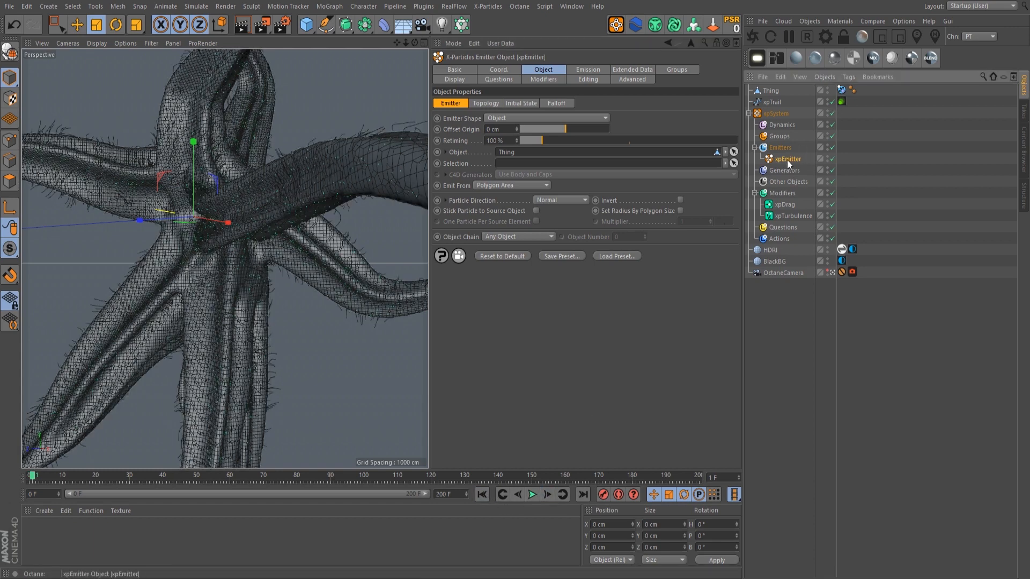
{"action": "left_click", "coordinate": [453, 78]}
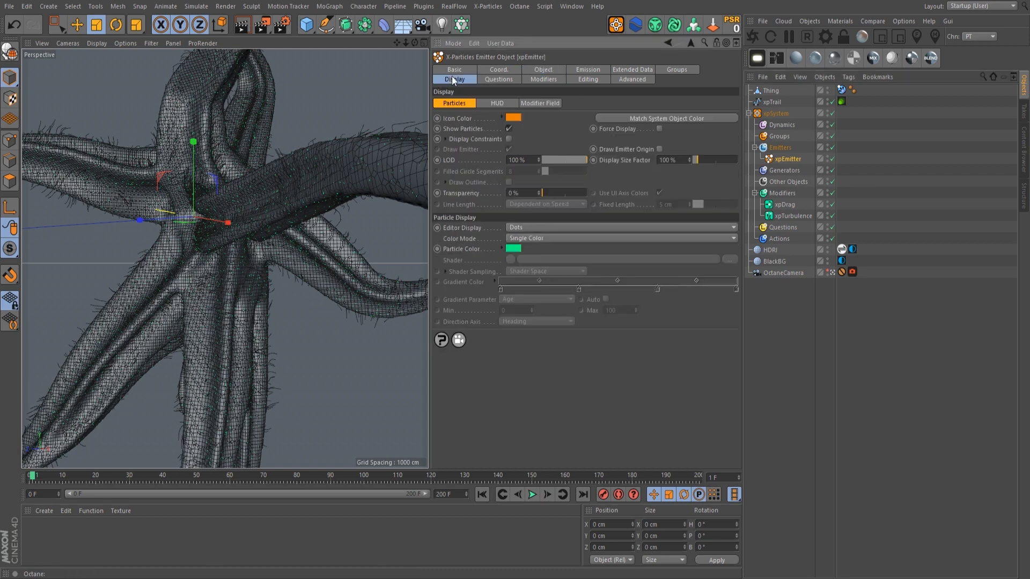
{"action": "left_click", "coordinate": [519, 227]}
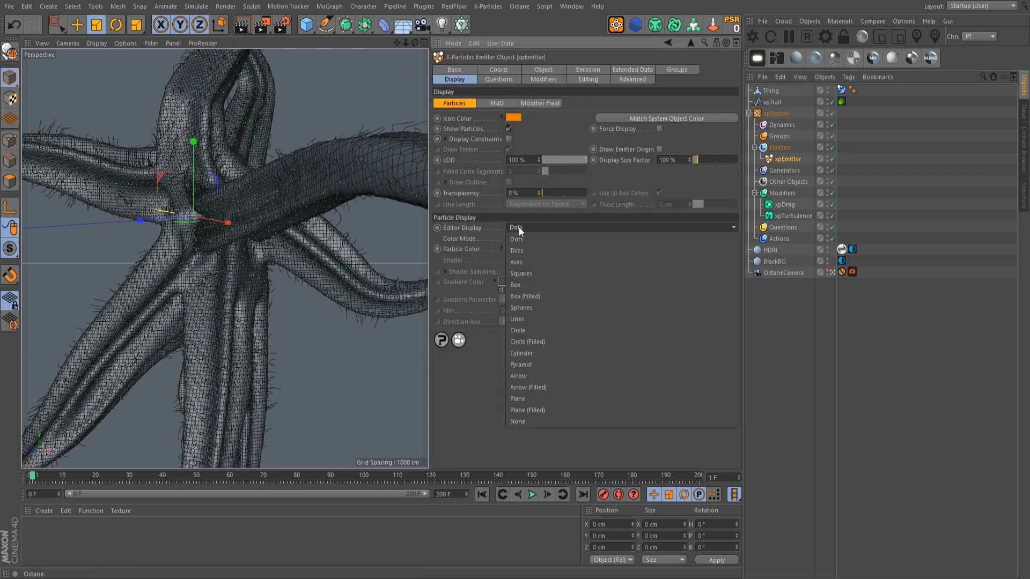
{"action": "left_click", "coordinate": [526, 330]}
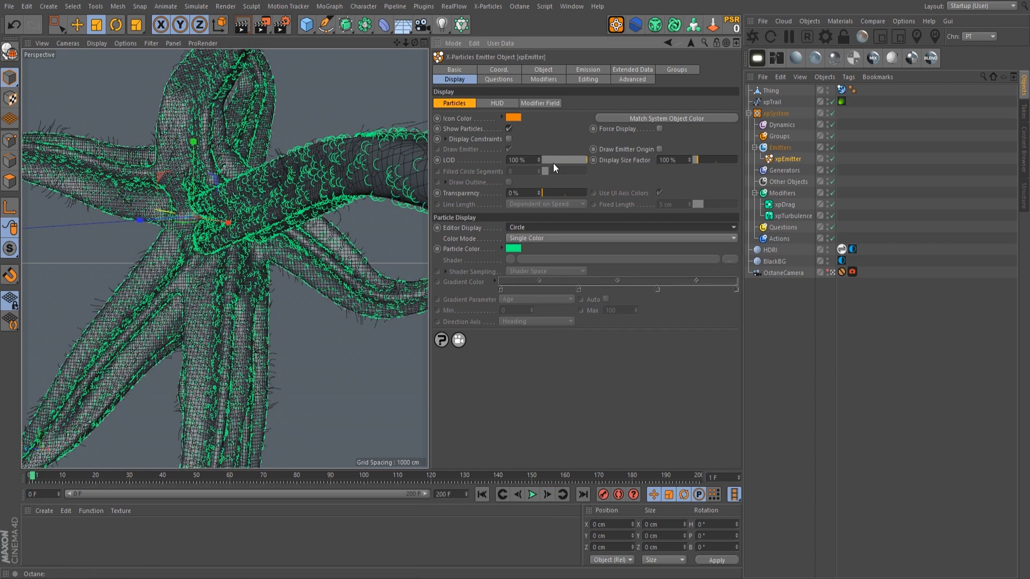
Add an Octane ObjectTag to xpEmitter and set its particle rendering to Geometry
{"action": "right_click", "coordinate": [785, 159]}
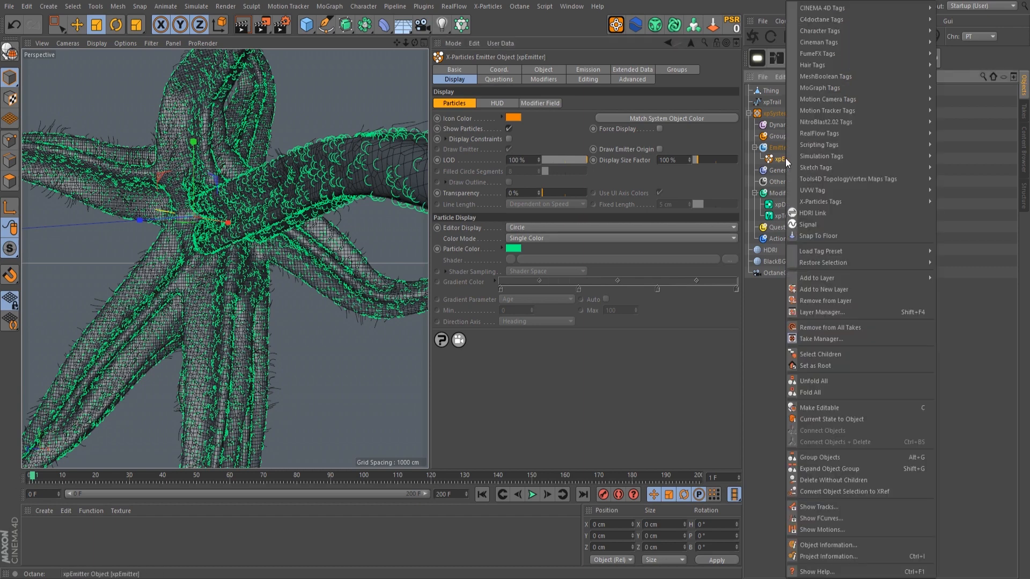
{"action": "mouse_move", "coordinate": [840, 19]}
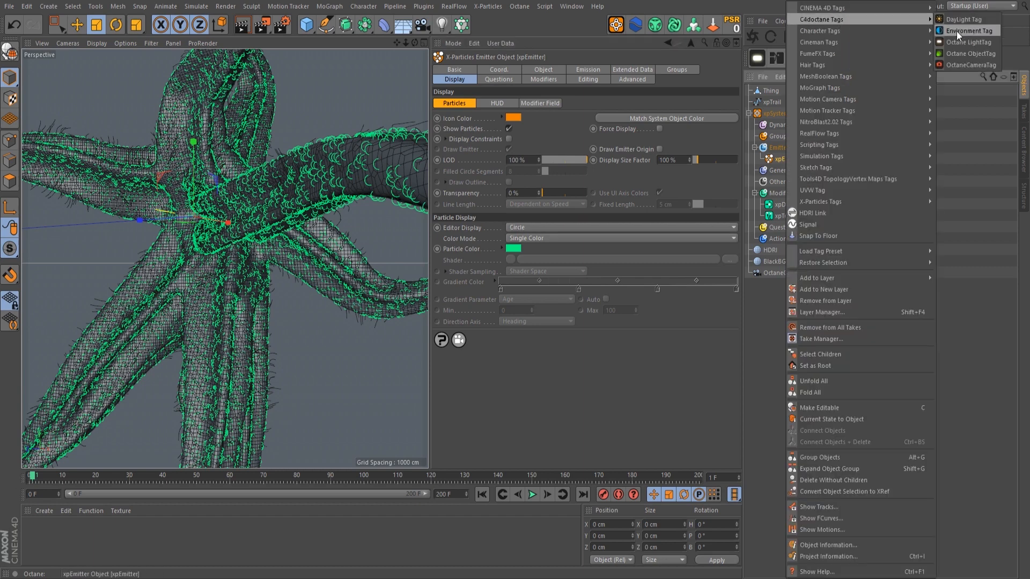
{"action": "left_click", "coordinate": [975, 54]}
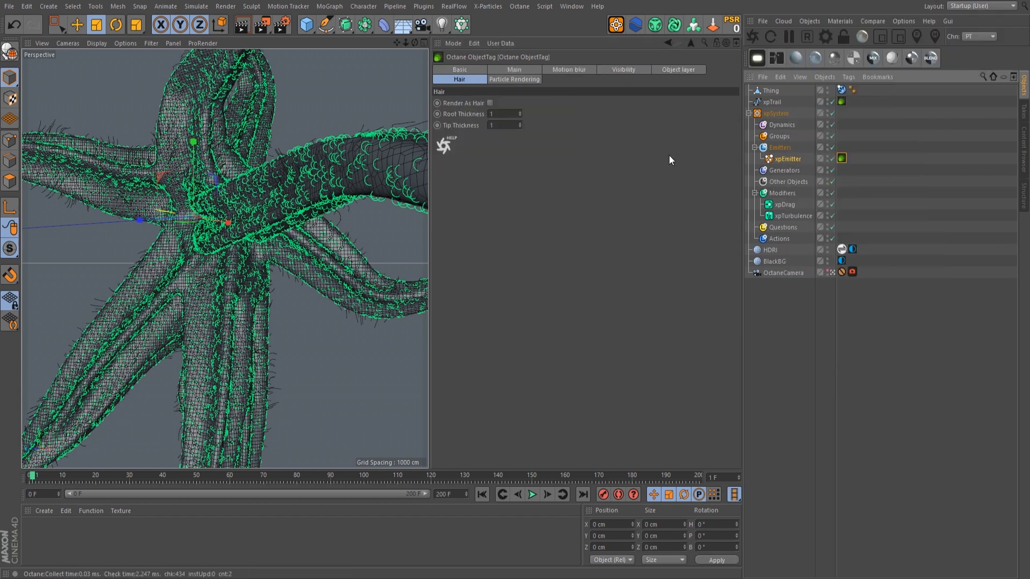
{"action": "left_click", "coordinate": [524, 80]}
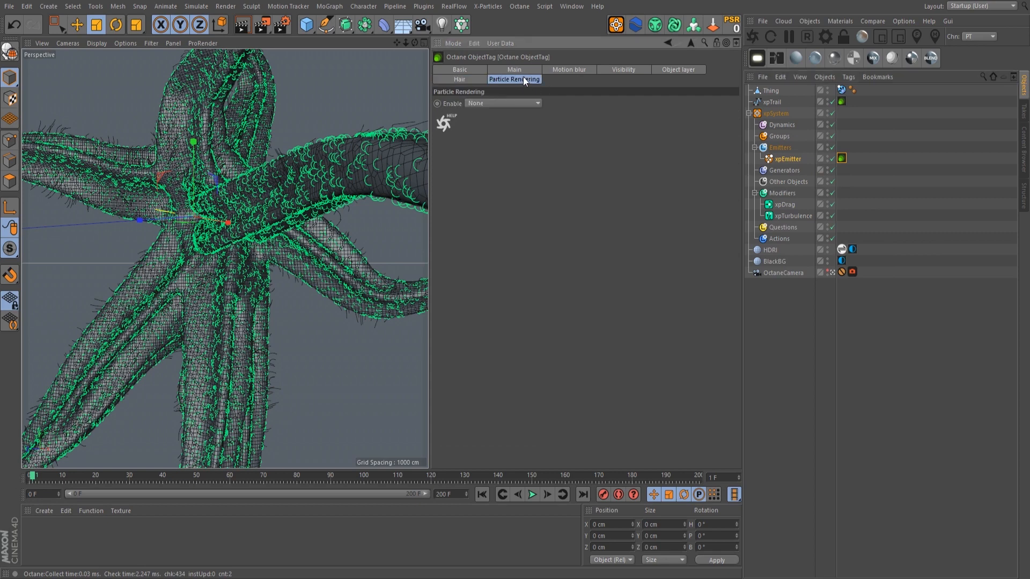
{"action": "left_click", "coordinate": [475, 102]}
{"action": "left_click", "coordinate": [488, 123]}
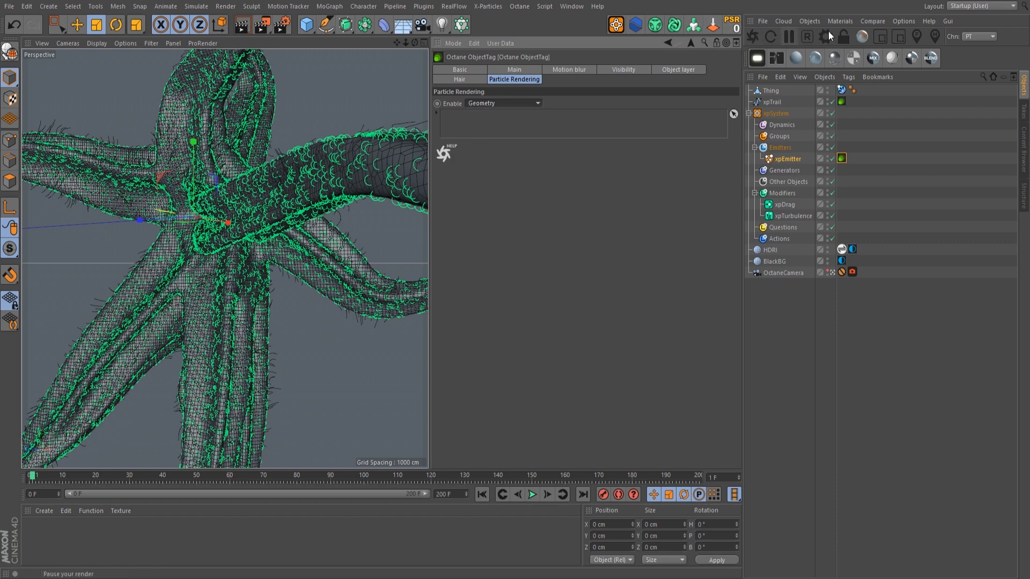
Enable Octane viewport rendering and examine the rendered particles along with the emitter's emission and Octane tag settings
{"action": "left_click", "coordinate": [908, 21]}
{"action": "left_click", "coordinate": [909, 164]}
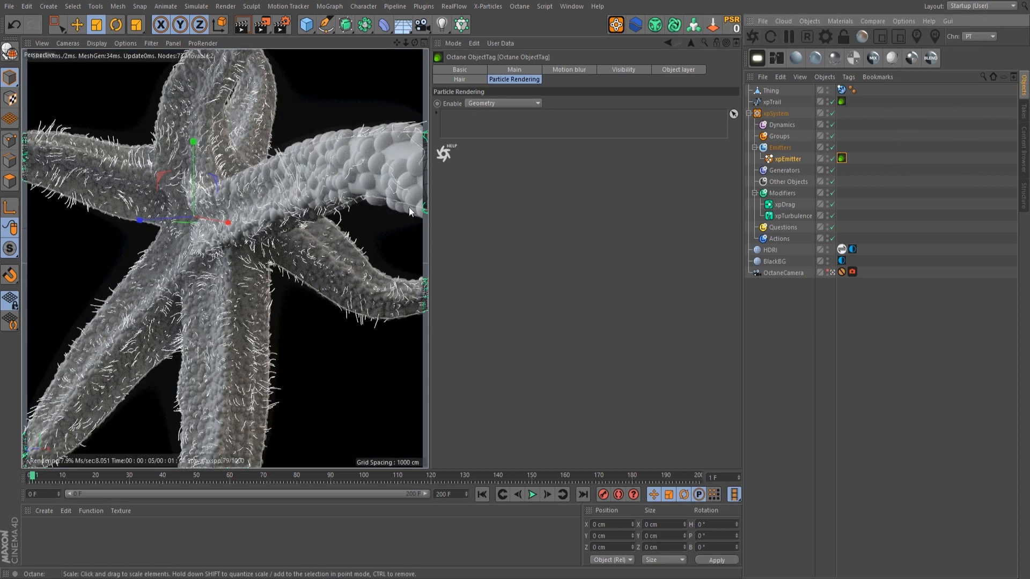
{"action": "left_click", "coordinate": [827, 317]}
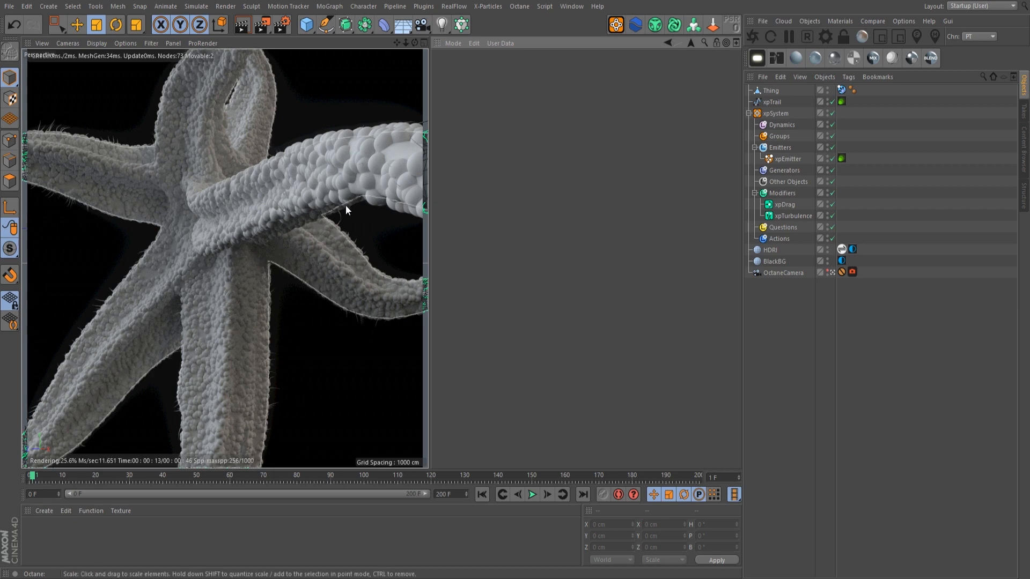
{"action": "left_click", "coordinate": [785, 160]}
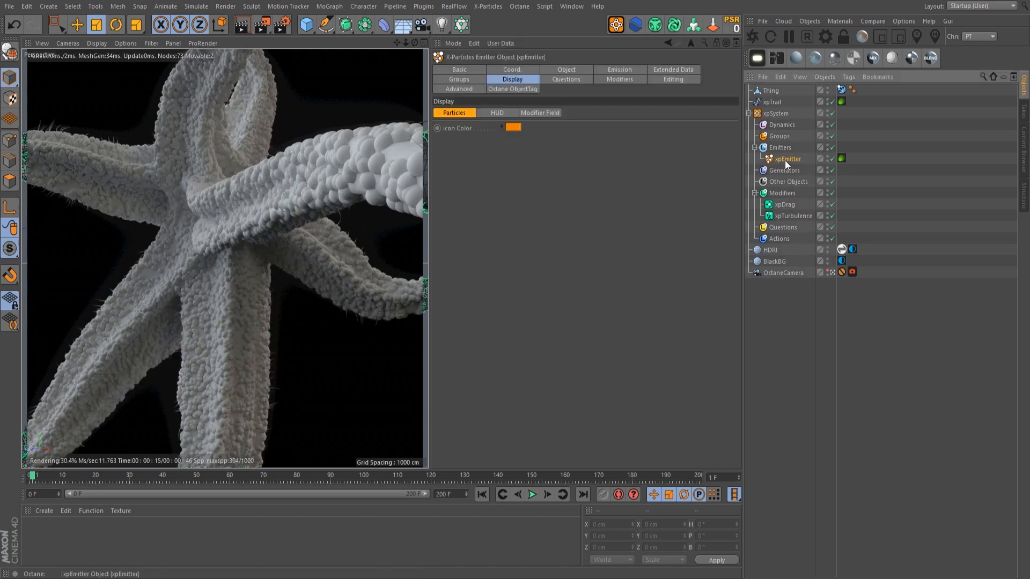
{"action": "left_click", "coordinate": [565, 70]}
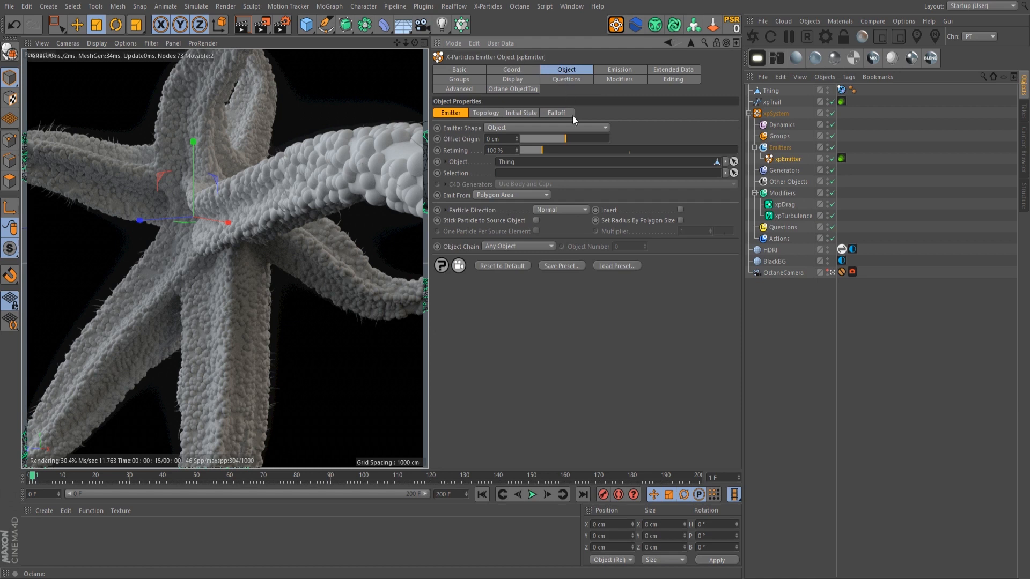
{"action": "left_click", "coordinate": [616, 71]}
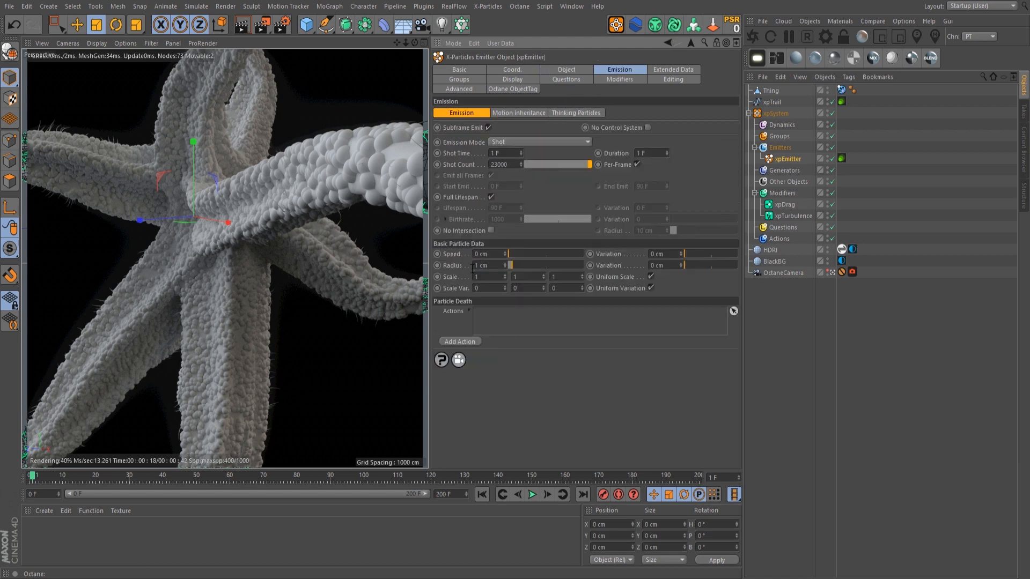
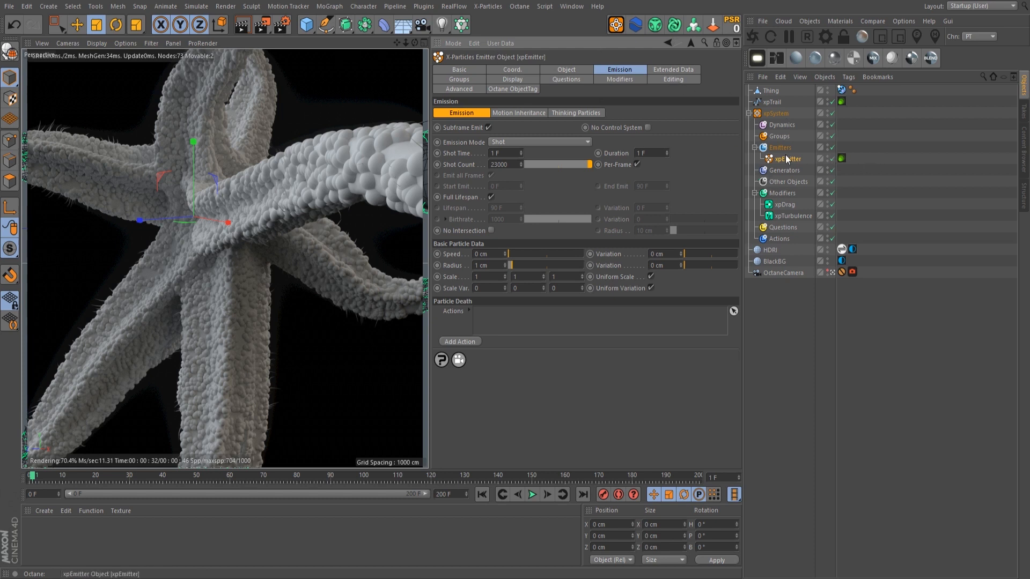
{"action": "left_click", "coordinate": [840, 158]}
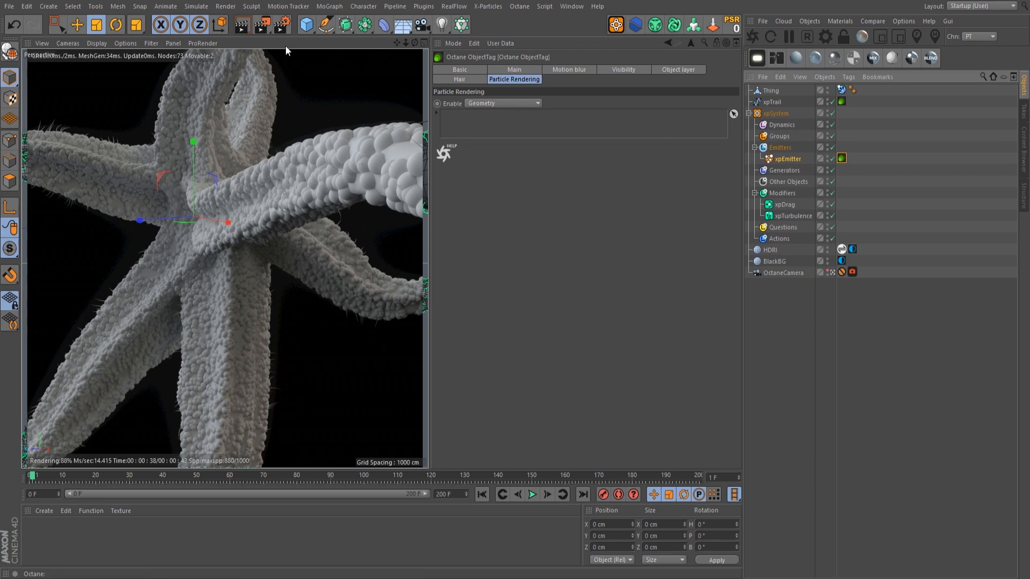
Turn off Octane viewport rendering and add a sphere primitive with a 1 cm radius
{"action": "left_click", "coordinate": [906, 21]}
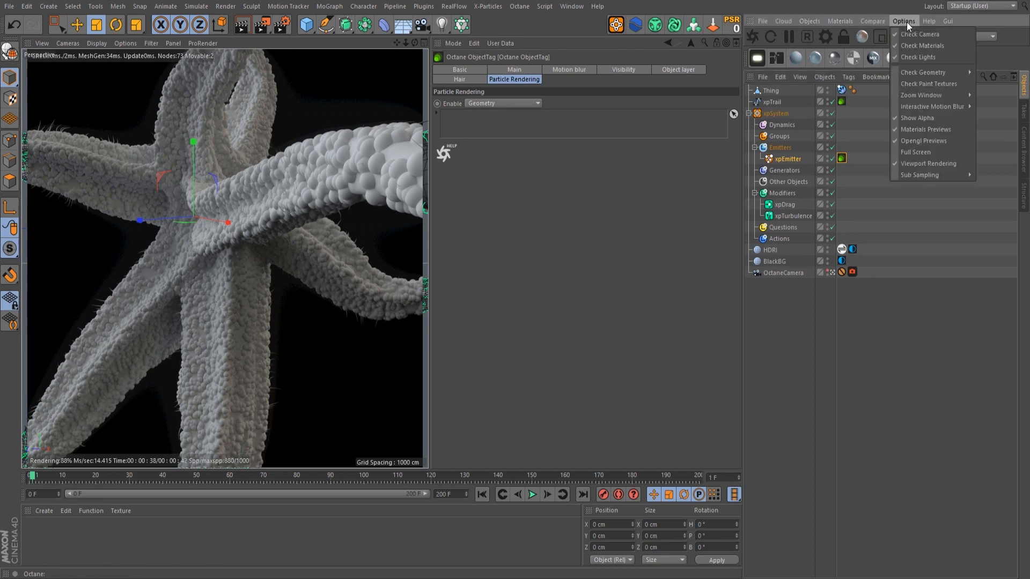
{"action": "left_click", "coordinate": [924, 163]}
{"action": "left_click", "coordinate": [306, 24]}
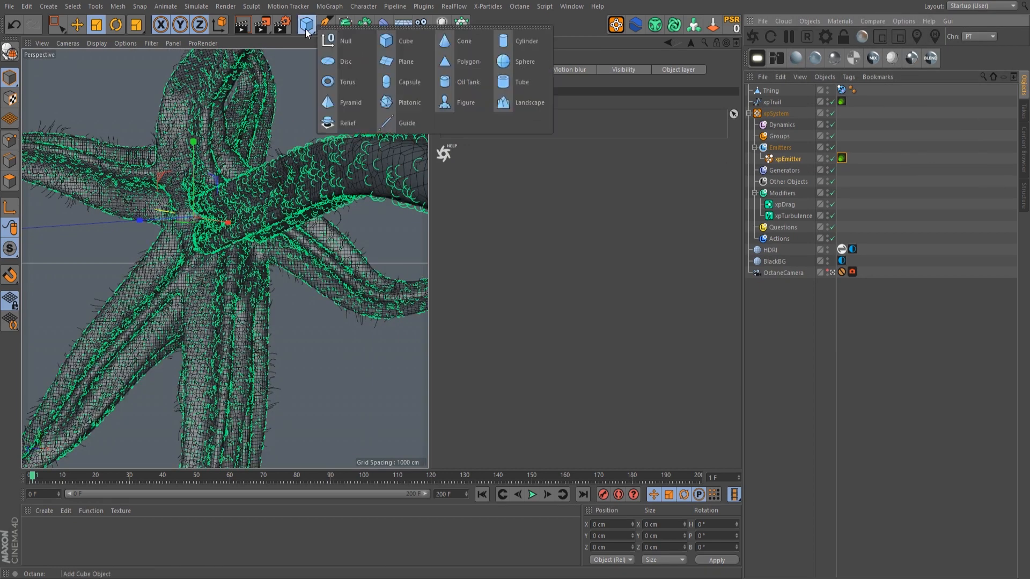
{"action": "left_click", "coordinate": [522, 57]}
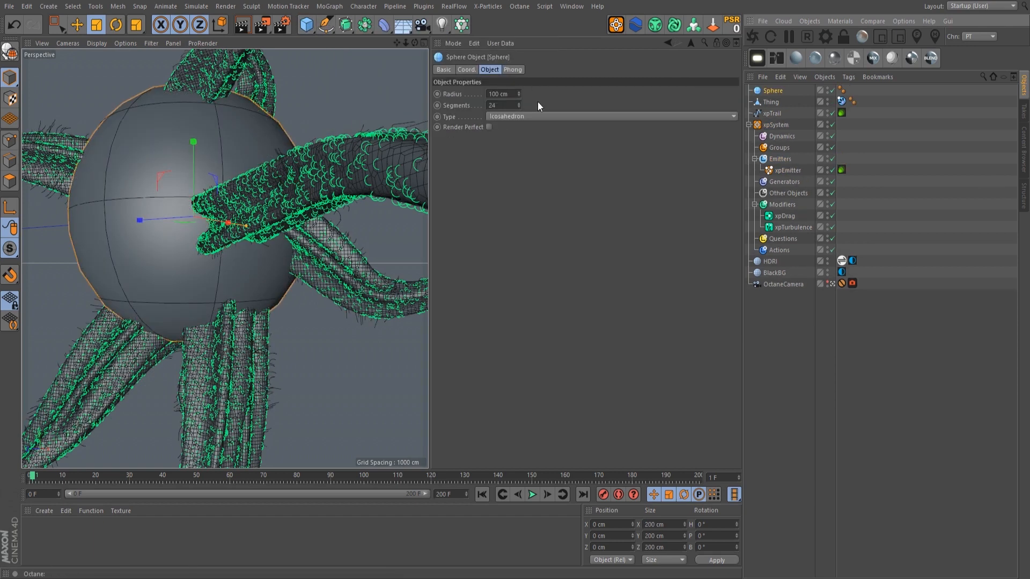
{"action": "left_click", "coordinate": [513, 94]}
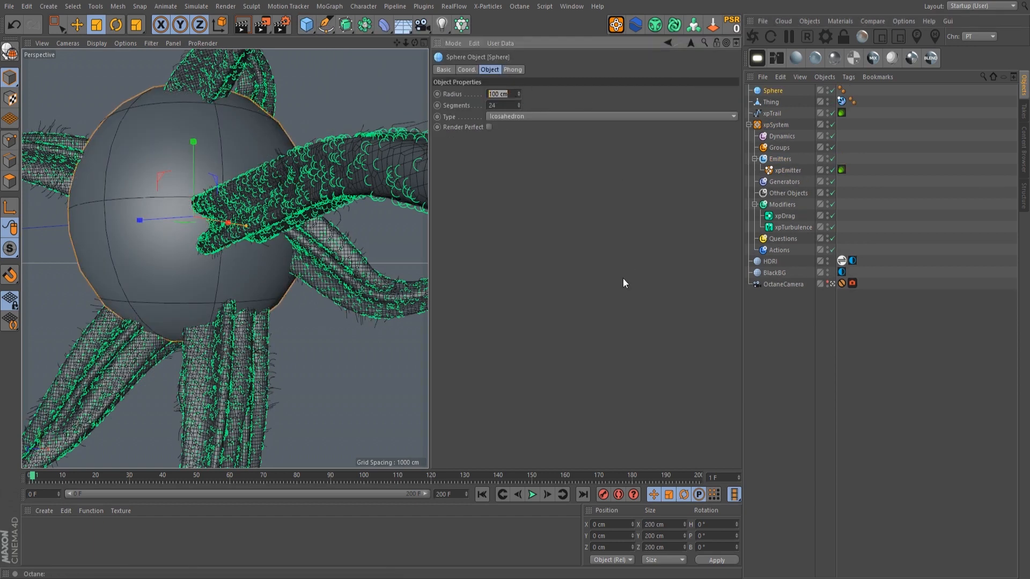
{"action": "type", "text": "1"}
{"action": "key", "text": "Return"}
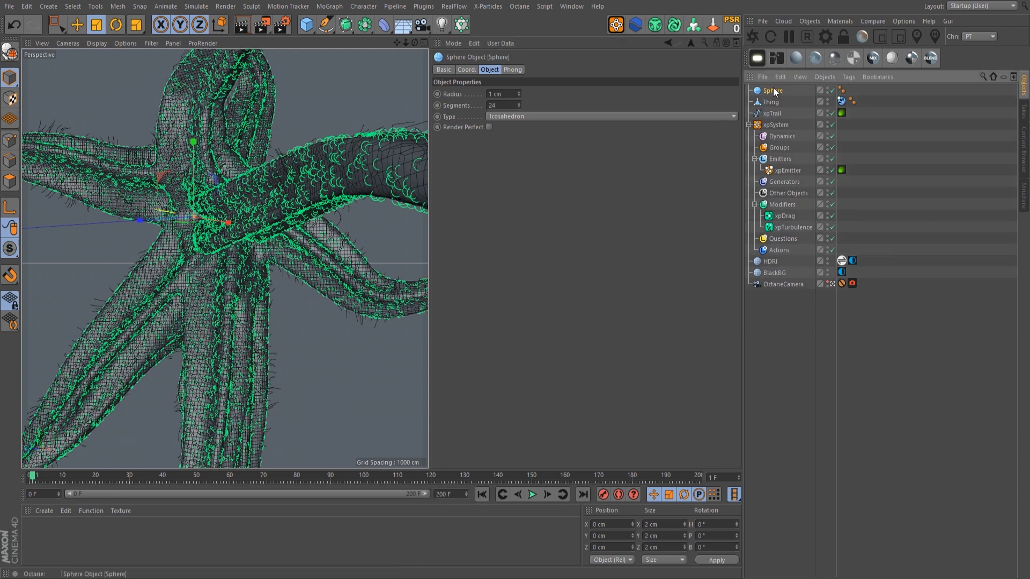
Duplicate the sphere and set the copy's radius to 1.5 cm
{"action": "left_click_drag", "start_coordinate": [773, 90], "coordinate": [773, 97], "text": "ctrl"}
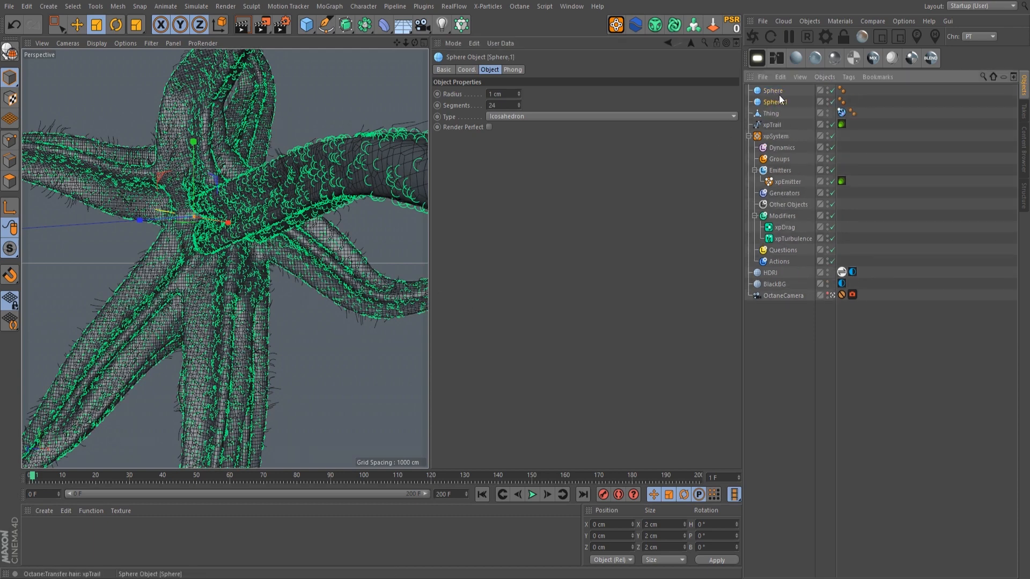
{"action": "double_click", "coordinate": [510, 96]}
{"action": "type", "text": "1.5"}
{"action": "key", "text": "Return"}
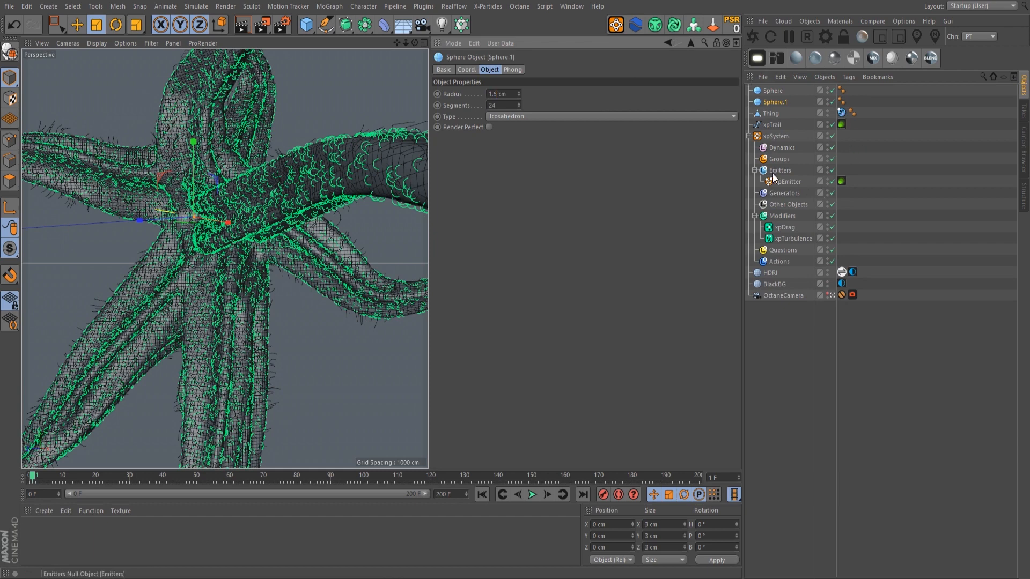
Assign Sphere and Sphere.1 as the particle geometry in xpEmitter's Octane ObjectTag
{"action": "left_click", "coordinate": [841, 182]}
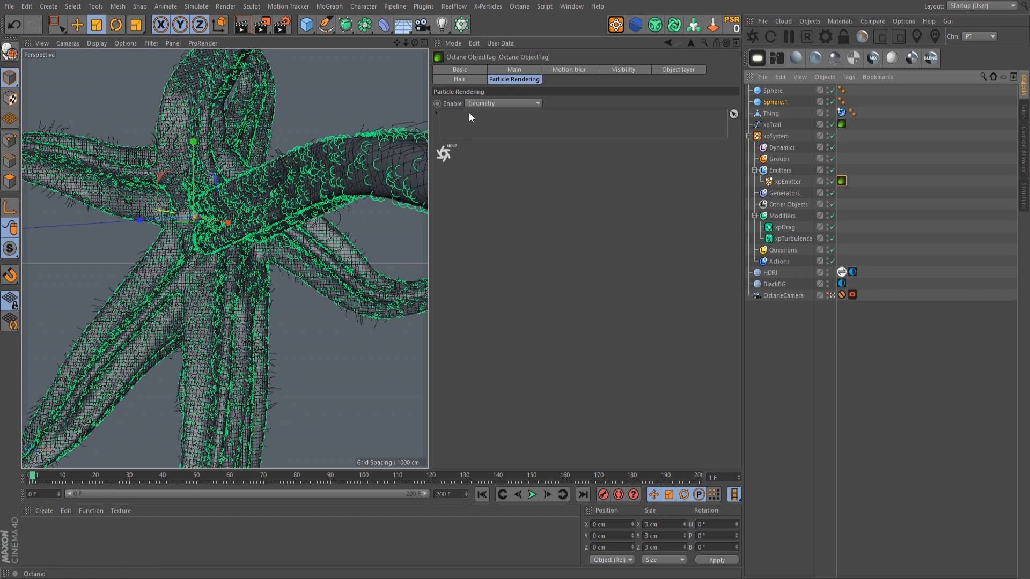
{"action": "left_click_drag", "start_coordinate": [772, 91], "coordinate": [533, 127]}
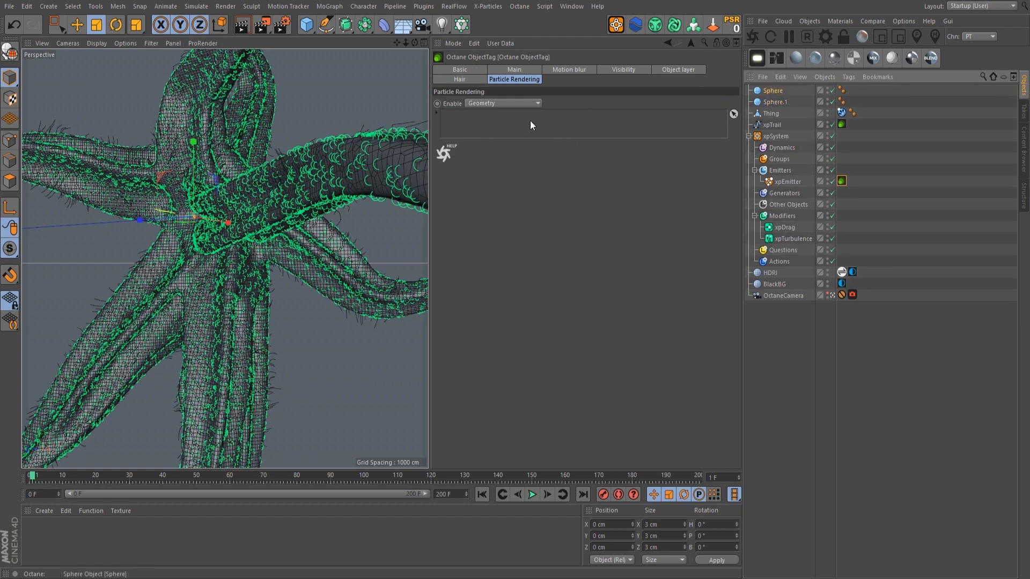
{"action": "left_click_drag", "start_coordinate": [775, 102], "coordinate": [513, 130]}
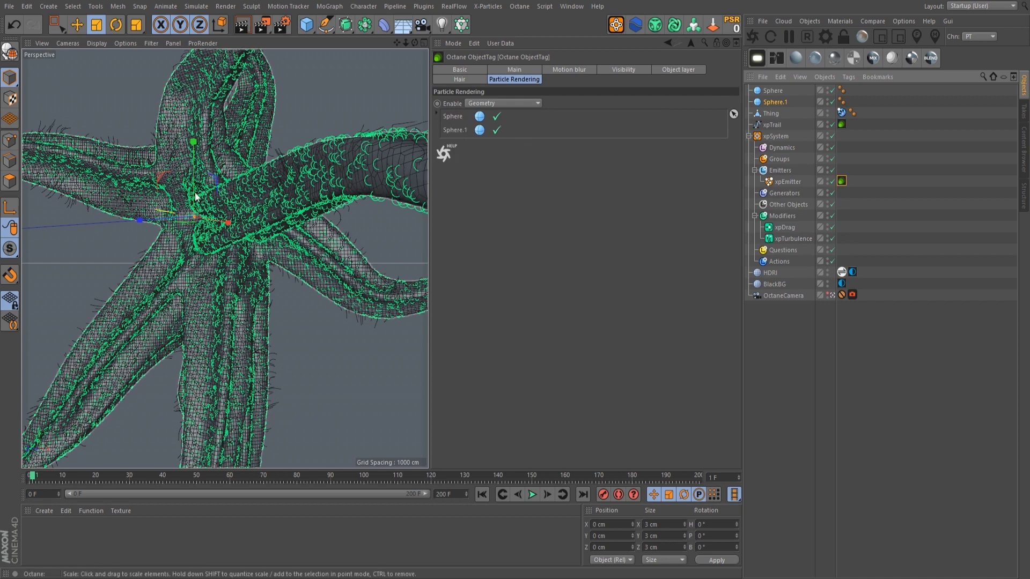
Create an Octane diffuse material, apply it to Sphere.1 and set its diffuse color to black
{"action": "left_click", "coordinate": [796, 57]}
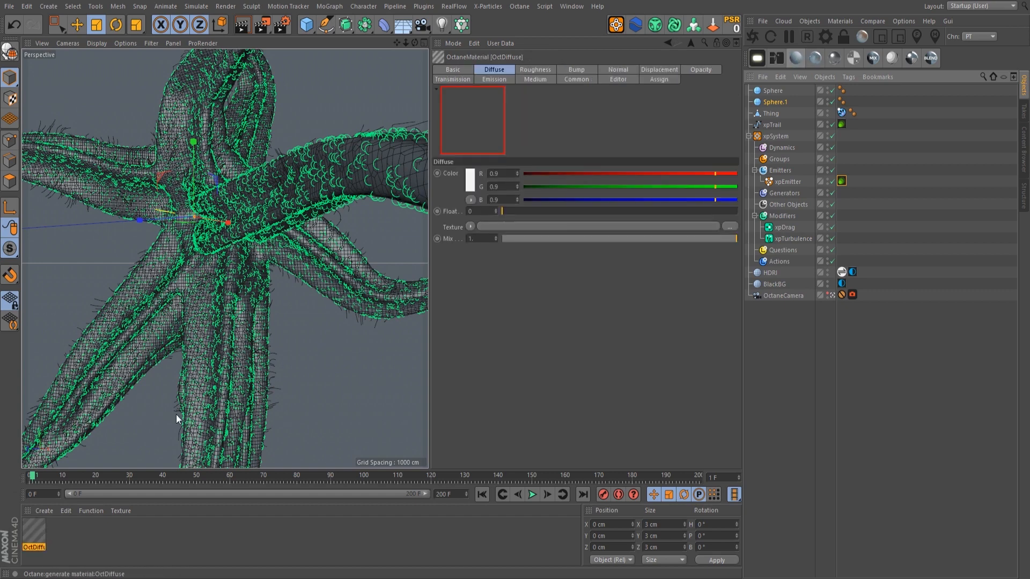
{"action": "left_click_drag", "start_coordinate": [30, 530], "coordinate": [776, 102]}
{"action": "double_click", "coordinate": [43, 537]}
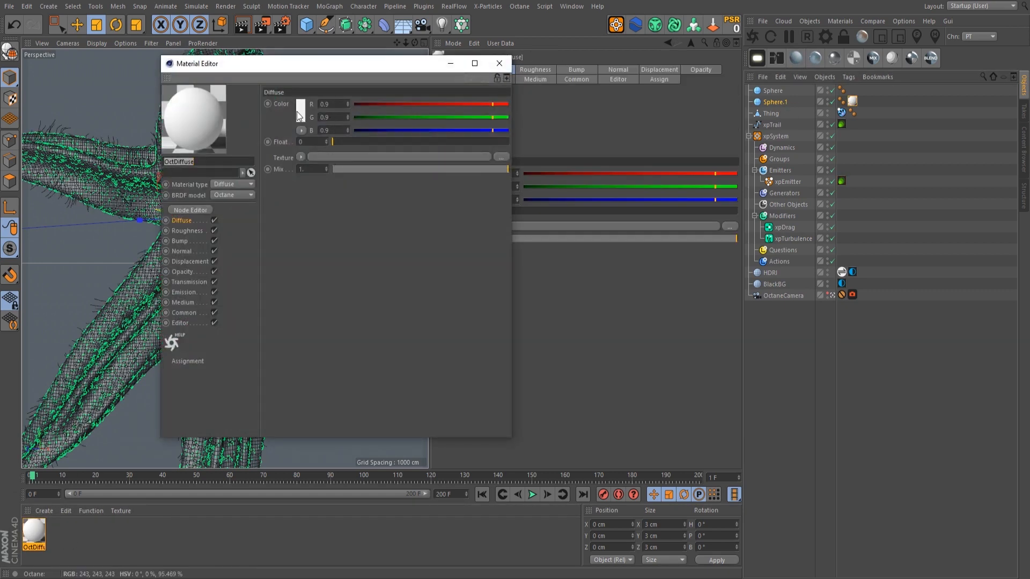
{"action": "left_click", "coordinate": [308, 126]}
{"action": "left_click_drag", "start_coordinate": [314, 134], "coordinate": [255, 134]}
{"action": "left_click", "coordinate": [277, 152]}
{"action": "left_click", "coordinate": [500, 63]}
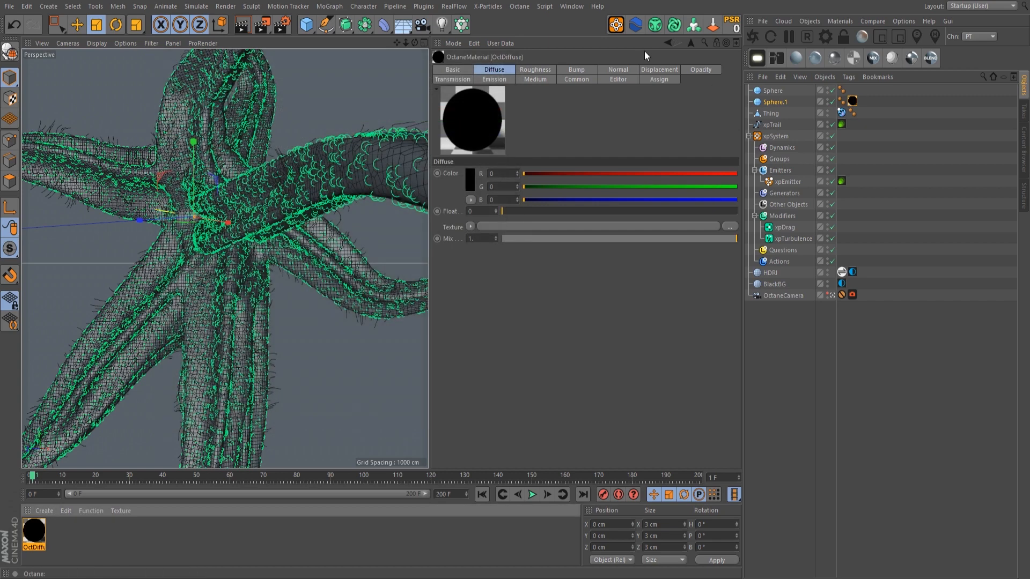
Examine how the two sphere sizes are distributed over Thing in the Live Viewer and with Octane viewport rendering
{"action": "left_click", "coordinate": [754, 36]}
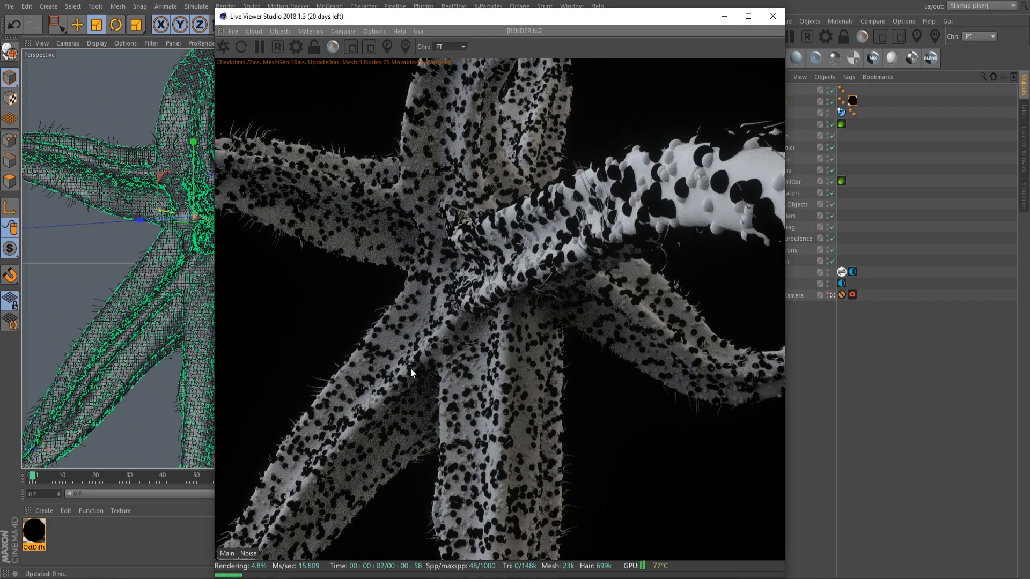
{"action": "left_click", "coordinate": [773, 15]}
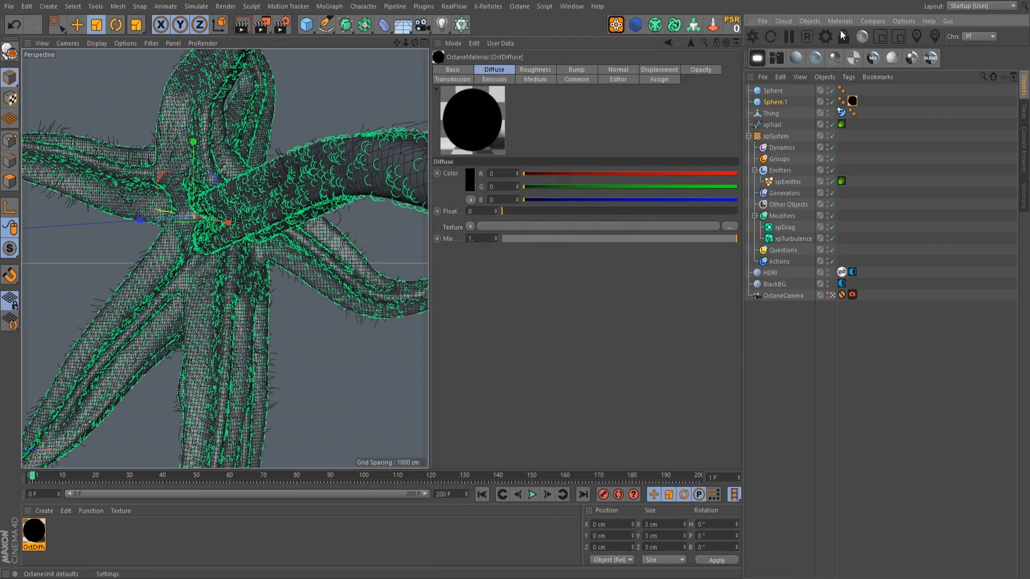
{"action": "left_click", "coordinate": [910, 22]}
{"action": "left_click", "coordinate": [931, 162]}
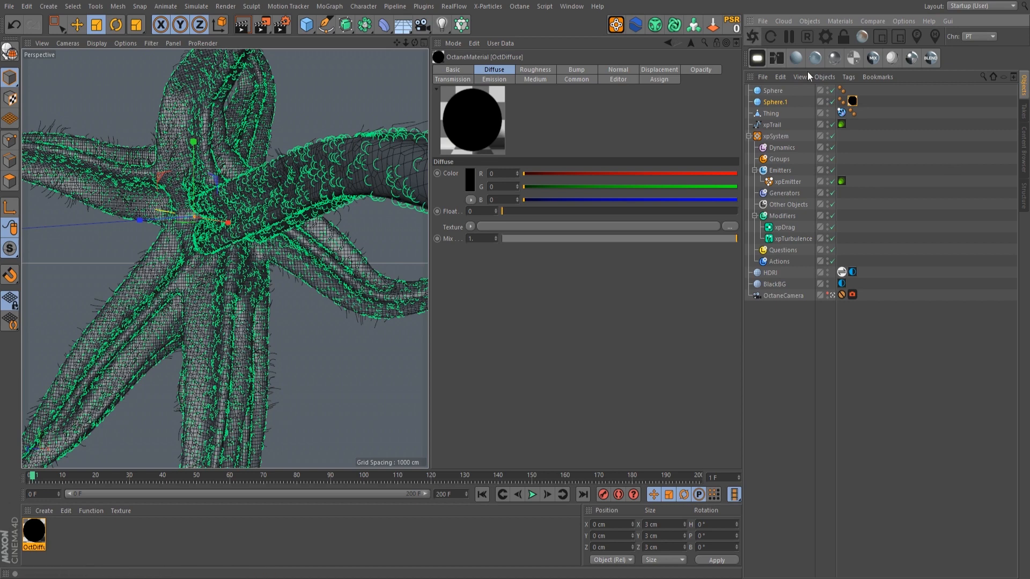
Remove the black material from Sphere.1 and turn off Octane viewport rendering
{"action": "left_click", "coordinate": [852, 101]}
{"action": "key", "text": "Delete"}
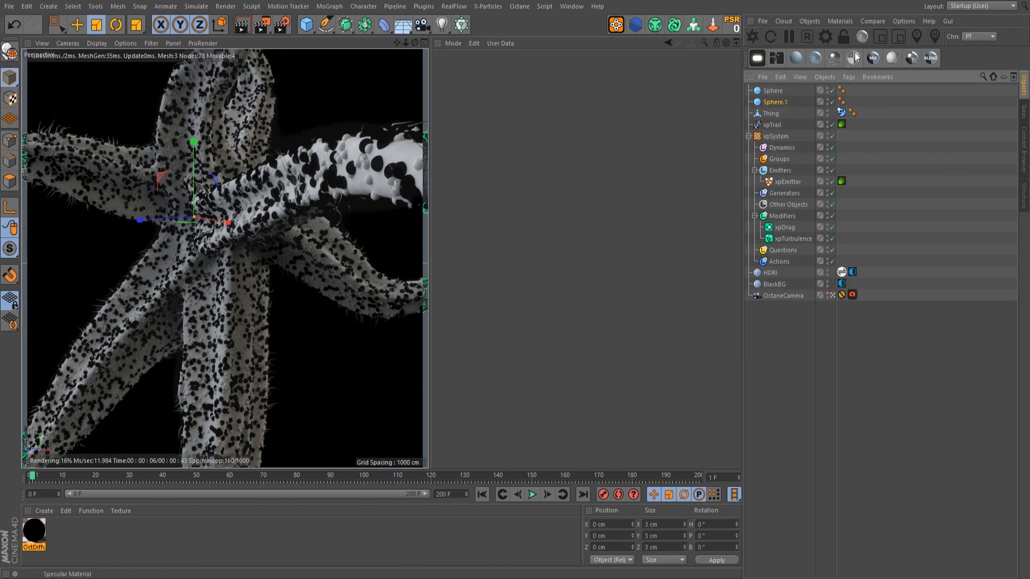
{"action": "left_click", "coordinate": [903, 21]}
{"action": "left_click", "coordinate": [926, 163]}
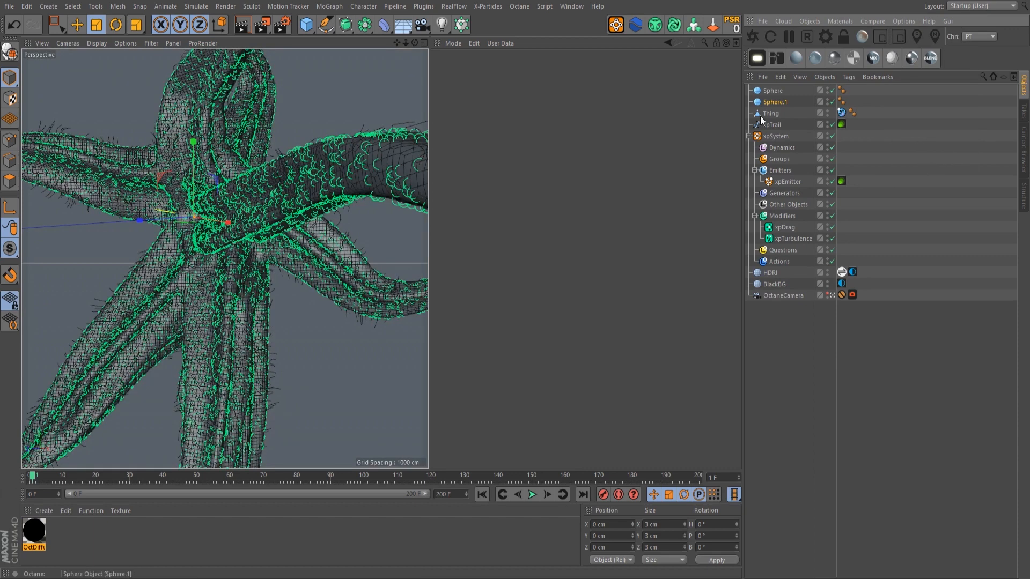
Rewind to frame 0 and add an xpPPCollisions dynamics object to xpSystem with 0% bounce and 50% friction
{"action": "left_click", "coordinate": [774, 137]}
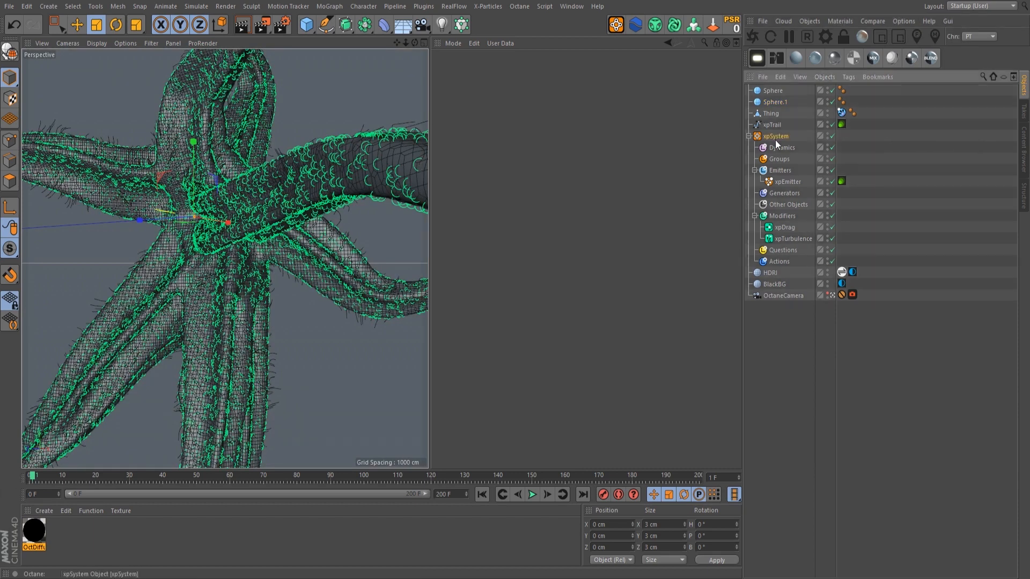
{"action": "left_click", "coordinate": [481, 494]}
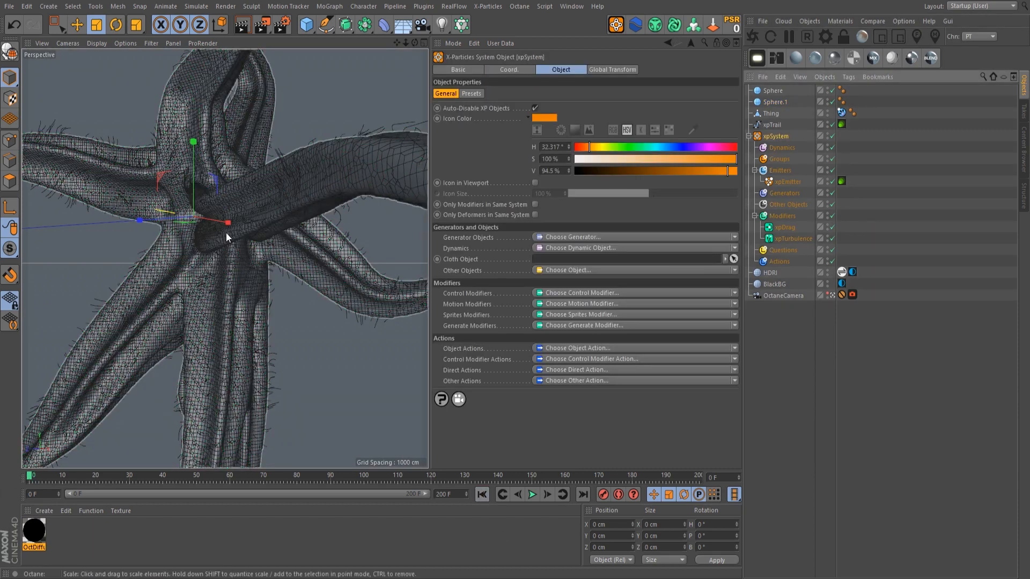
{"action": "left_click", "coordinate": [793, 148]}
{"action": "left_click", "coordinate": [517, 116]}
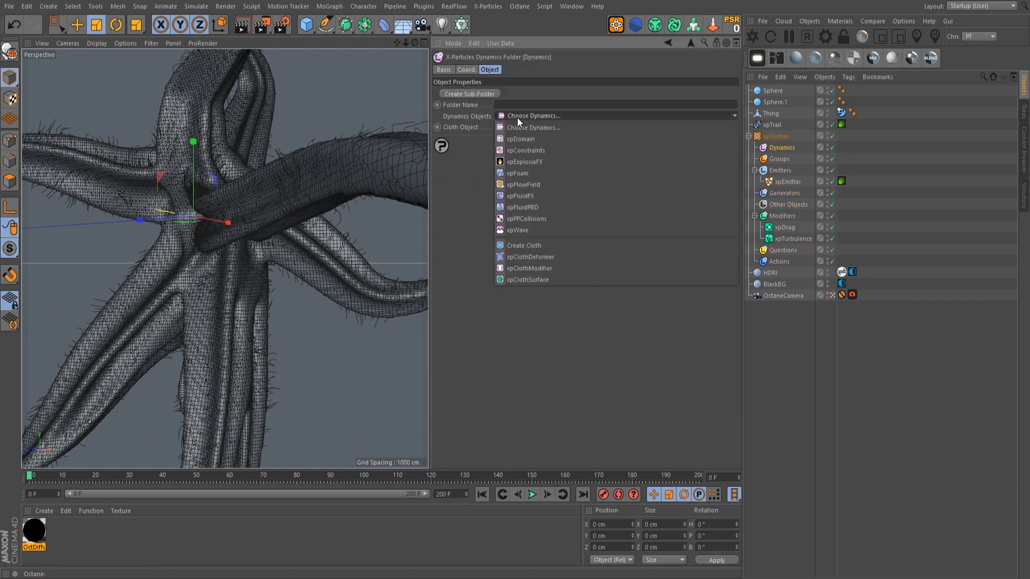
{"action": "left_click", "coordinate": [542, 219]}
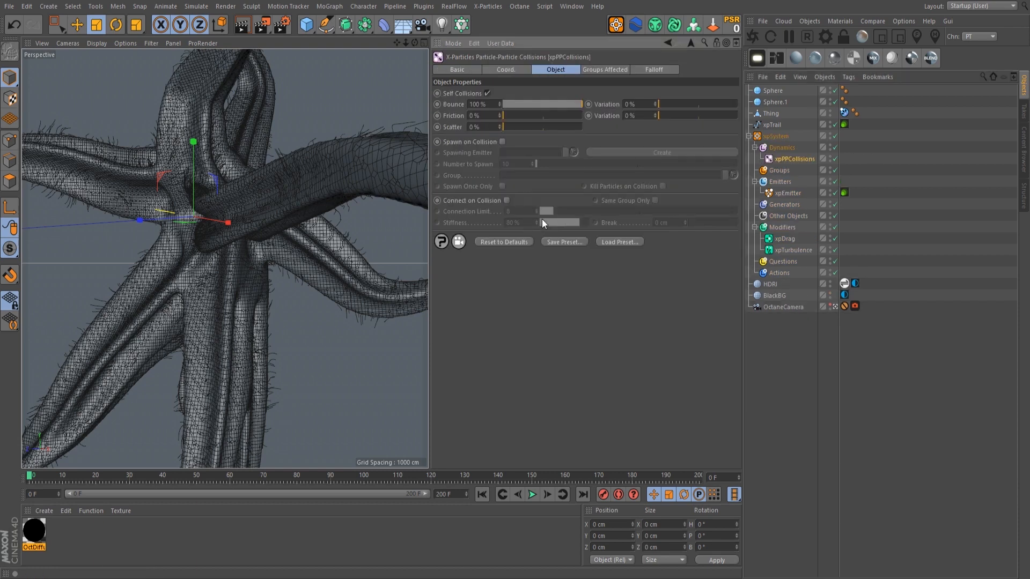
{"action": "left_click", "coordinate": [543, 117]}
{"action": "left_click_drag", "start_coordinate": [540, 104], "coordinate": [476, 97]}
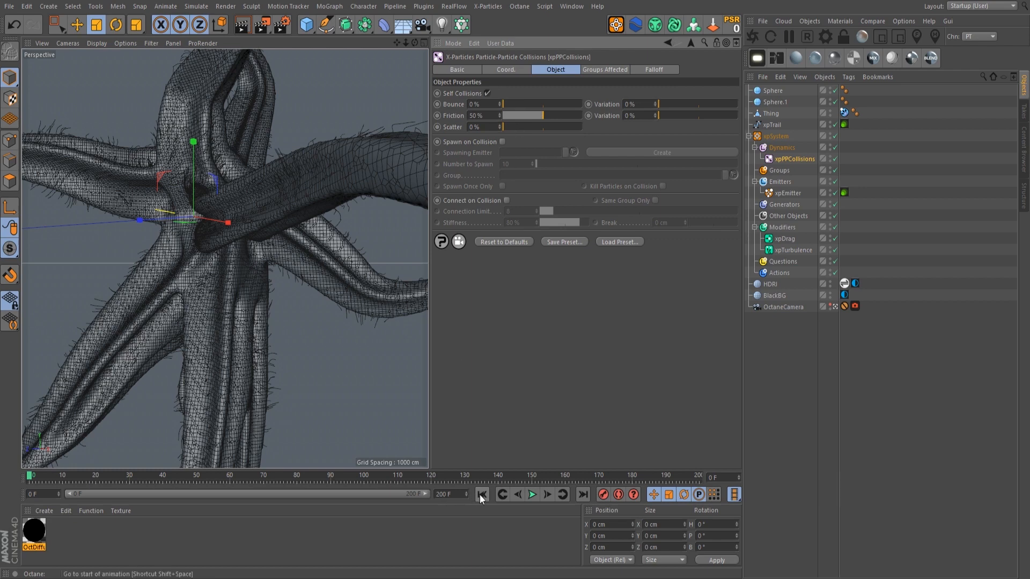
Advance to frame 1, enable Octane viewport rendering and check the geometry assigned in xpEmitter's Octane tag
{"action": "left_click", "coordinate": [547, 495]}
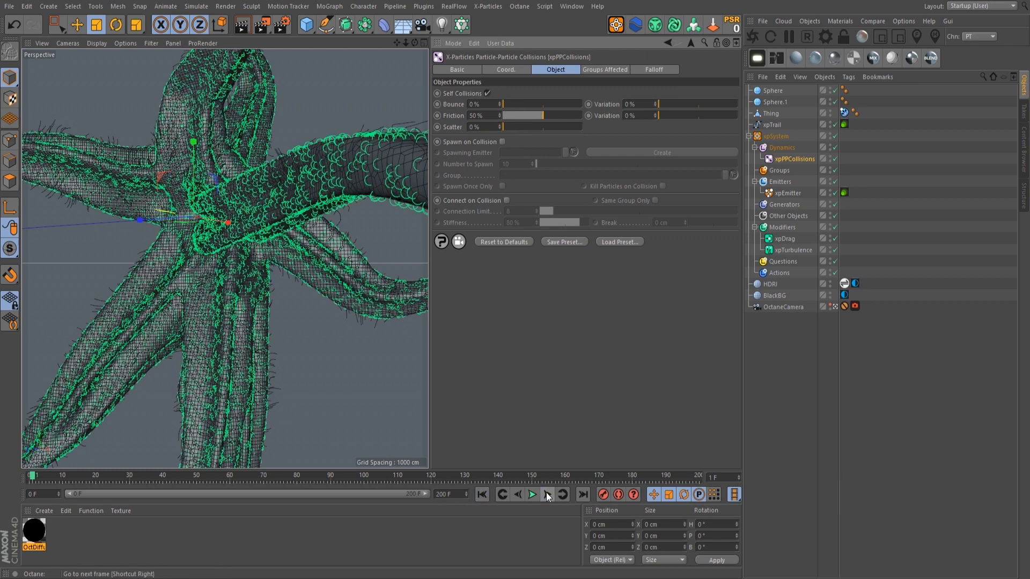
{"action": "left_click", "coordinate": [903, 21]}
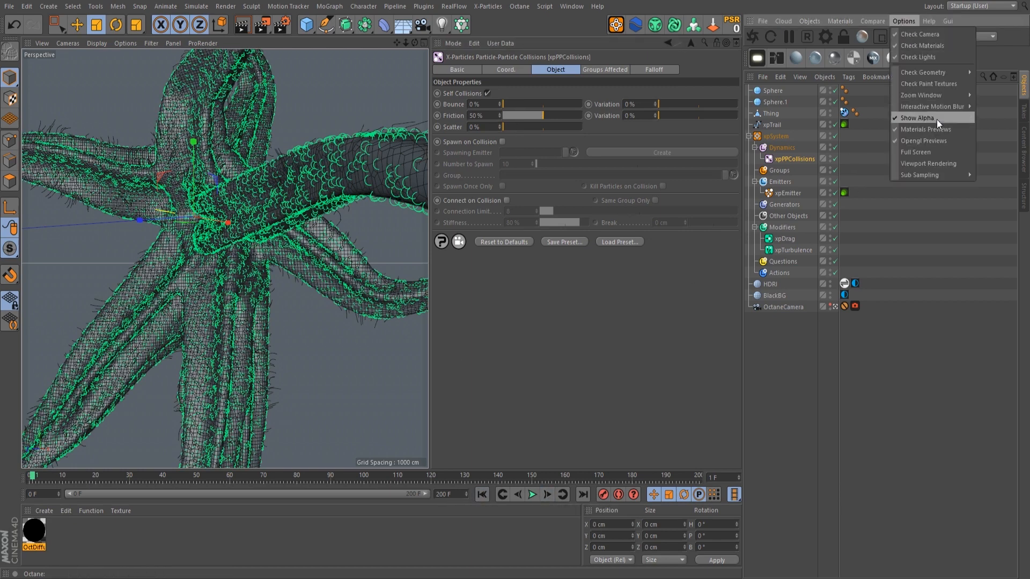
{"action": "left_click", "coordinate": [935, 164]}
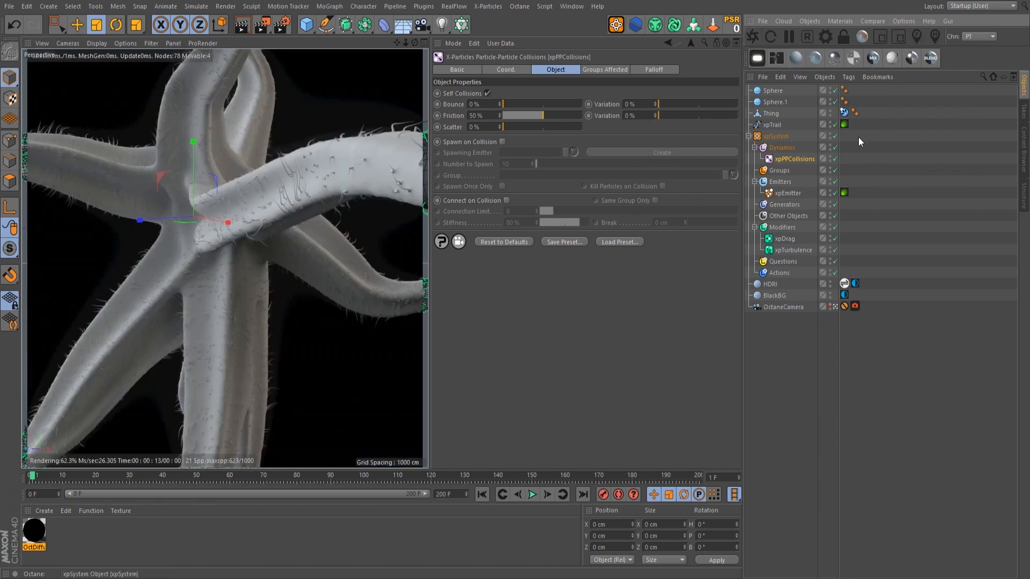
{"action": "left_click", "coordinate": [845, 192]}
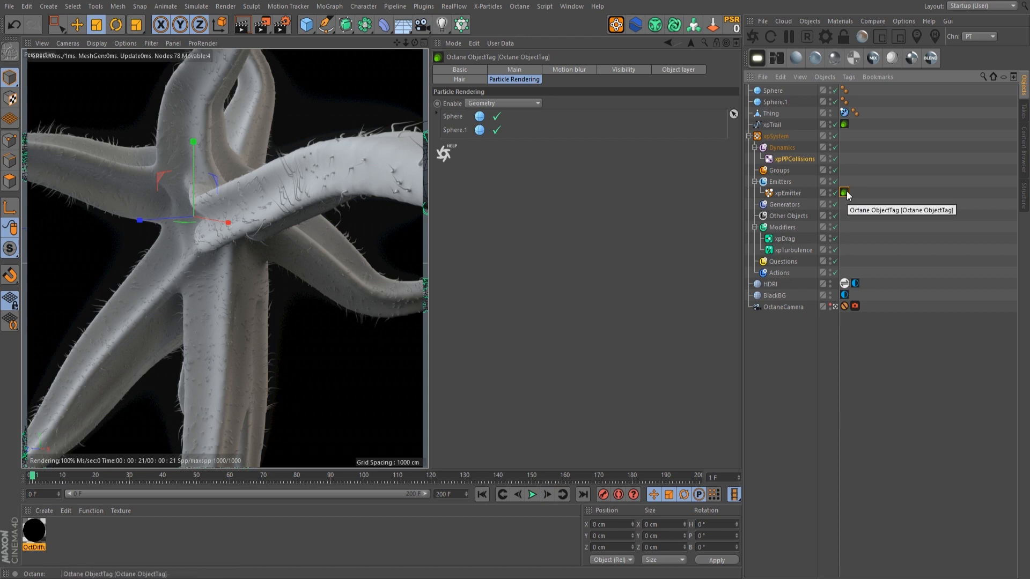
Turn off viewport rendering and examine the sphere-covered Thing in a separate Live Viewer window placed beside the main window
{"action": "left_click", "coordinate": [903, 21]}
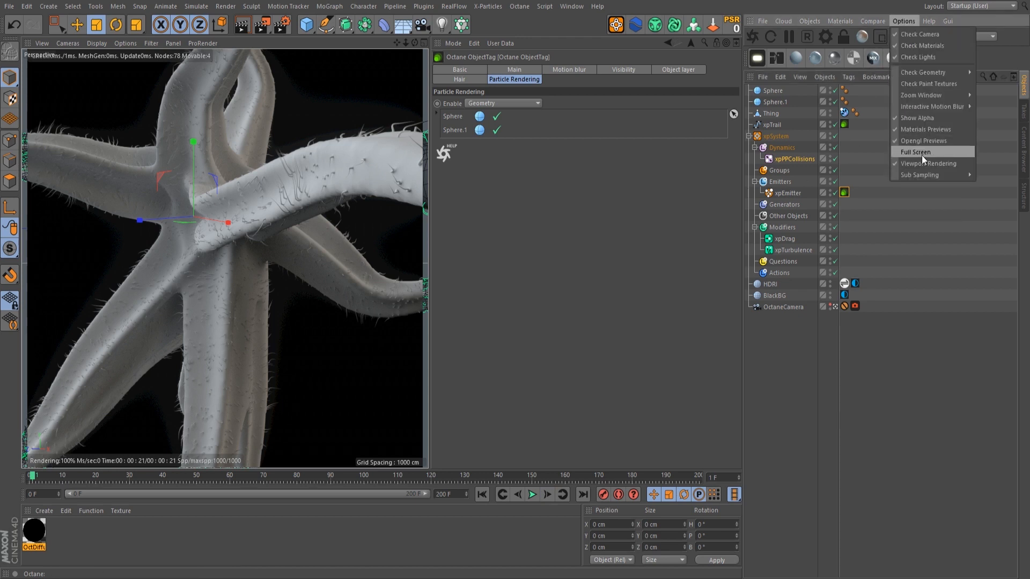
{"action": "left_click", "coordinate": [920, 153]}
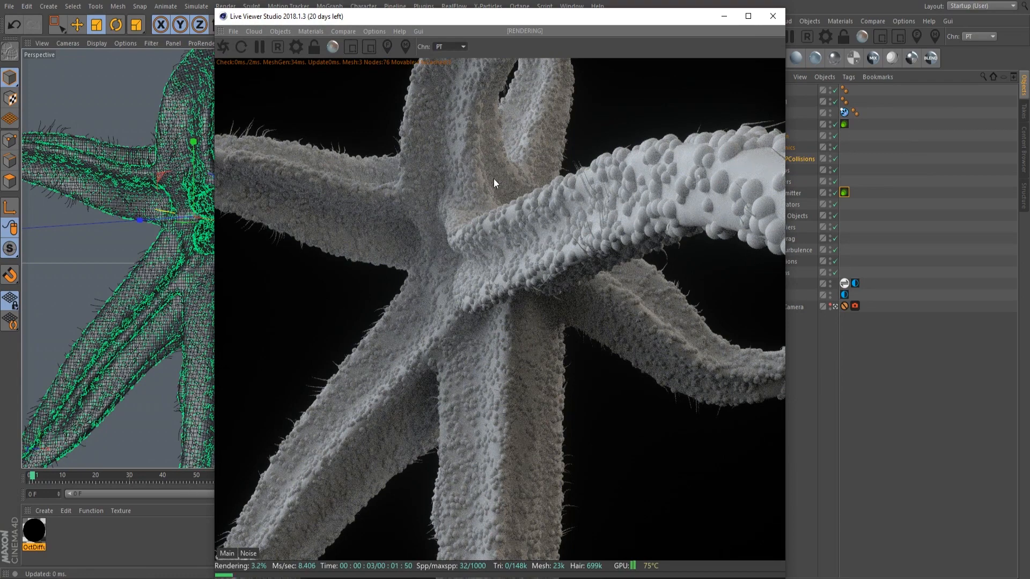
{"action": "left_click_drag", "start_coordinate": [665, 15], "coordinate": [1027, 118]}
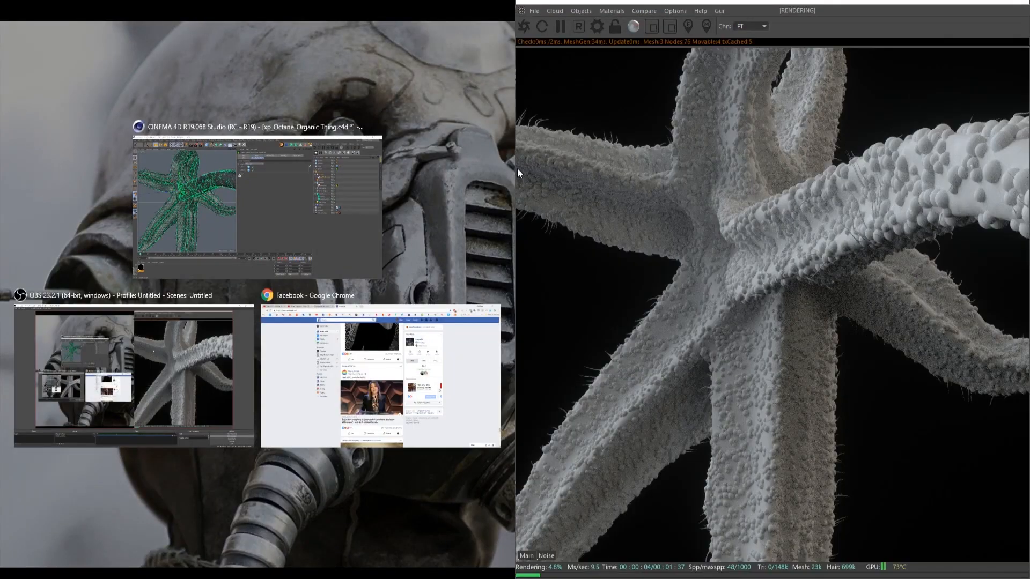
{"action": "left_click", "coordinate": [246, 206]}
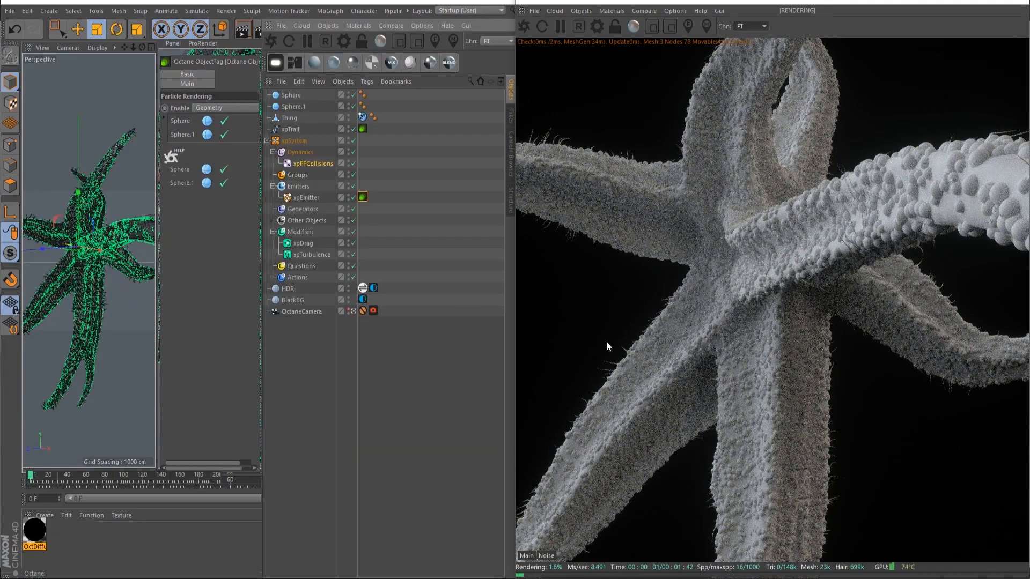
{"action": "double_click", "coordinate": [497, 3]}
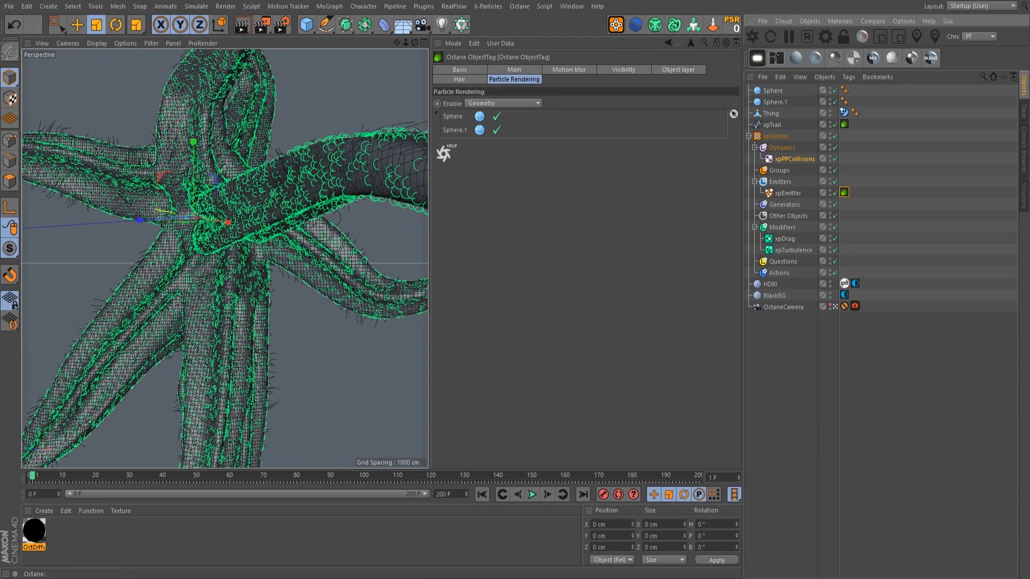
Advance the simulation to frame 4 and inspect the sphere particles on the creature in the Octane Live Viewer
{"action": "left_click", "coordinate": [549, 493]}
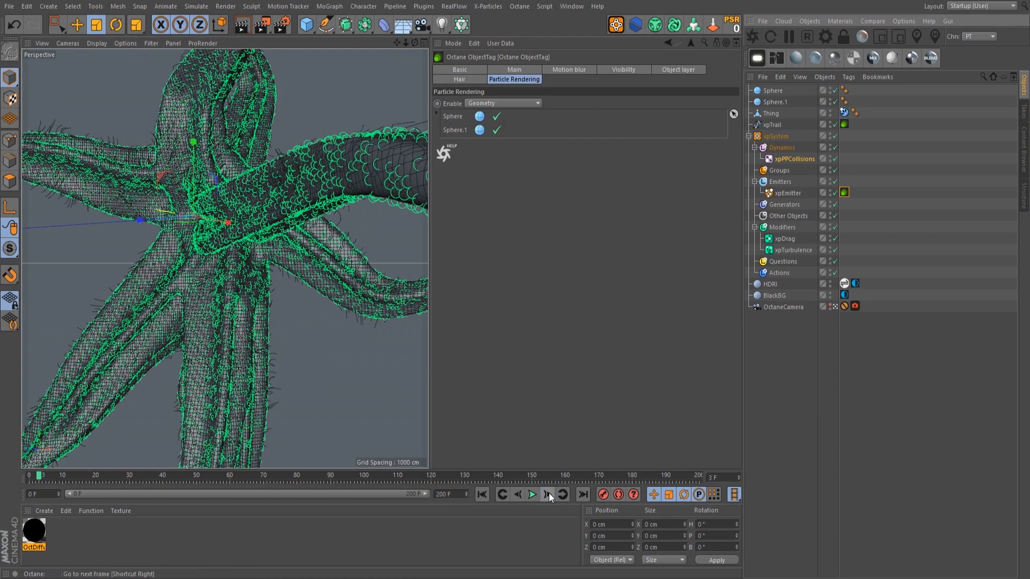
{"action": "left_click", "coordinate": [549, 493]}
{"action": "left_click", "coordinate": [548, 493]}
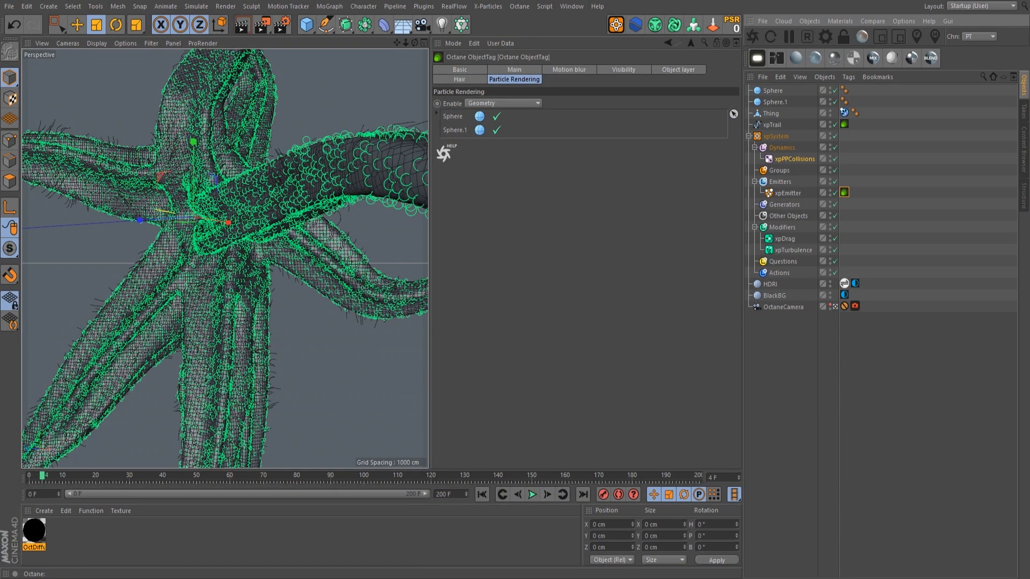
{"action": "left_click_drag", "start_coordinate": [999, 142], "coordinate": [576, 25]}
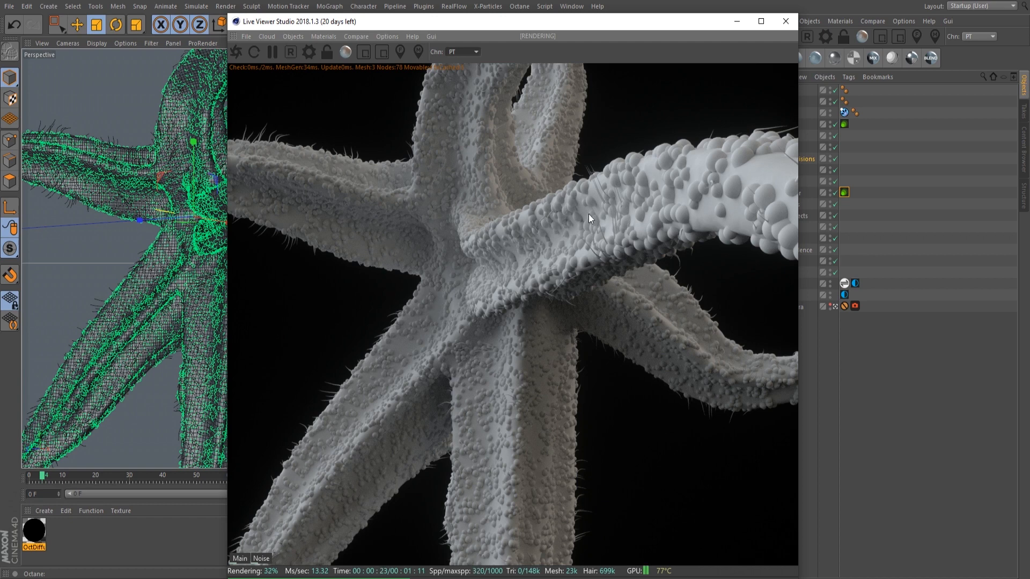
{"action": "left_click", "coordinate": [786, 21]}
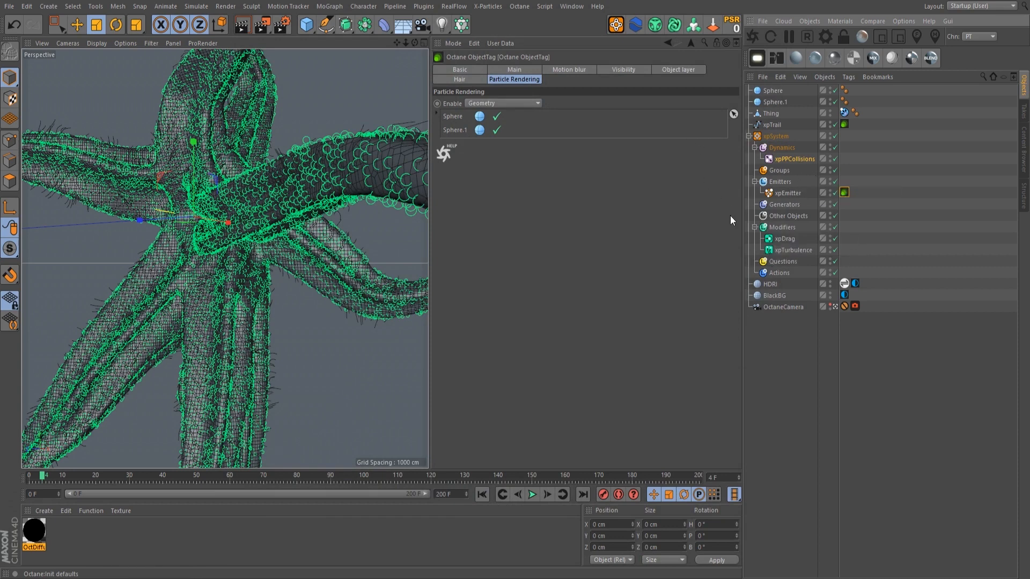
Add an xpScale control modifier to the particle system and set its operation to Use Shader
{"action": "left_click", "coordinate": [782, 228]}
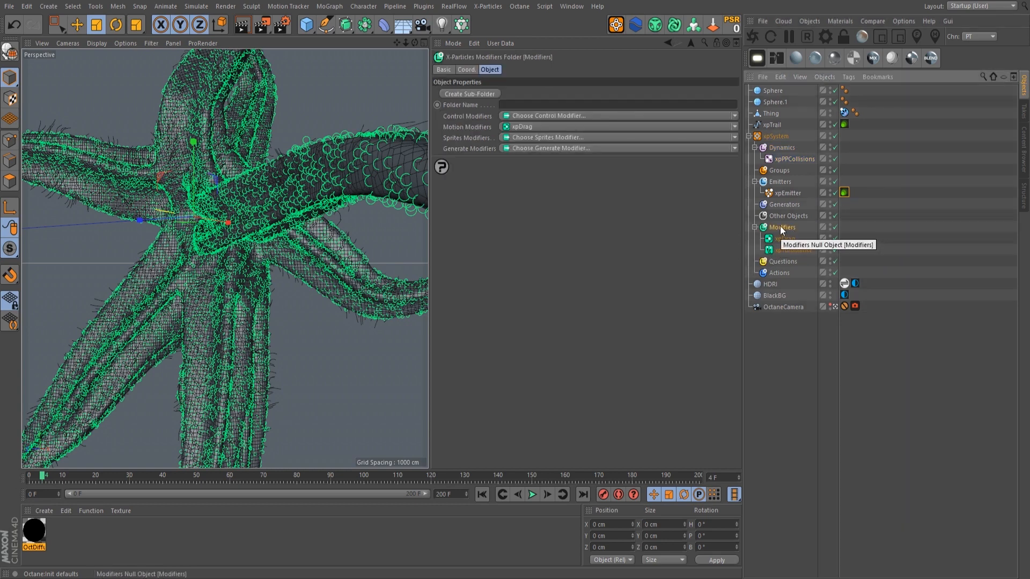
{"action": "left_click", "coordinate": [522, 116]}
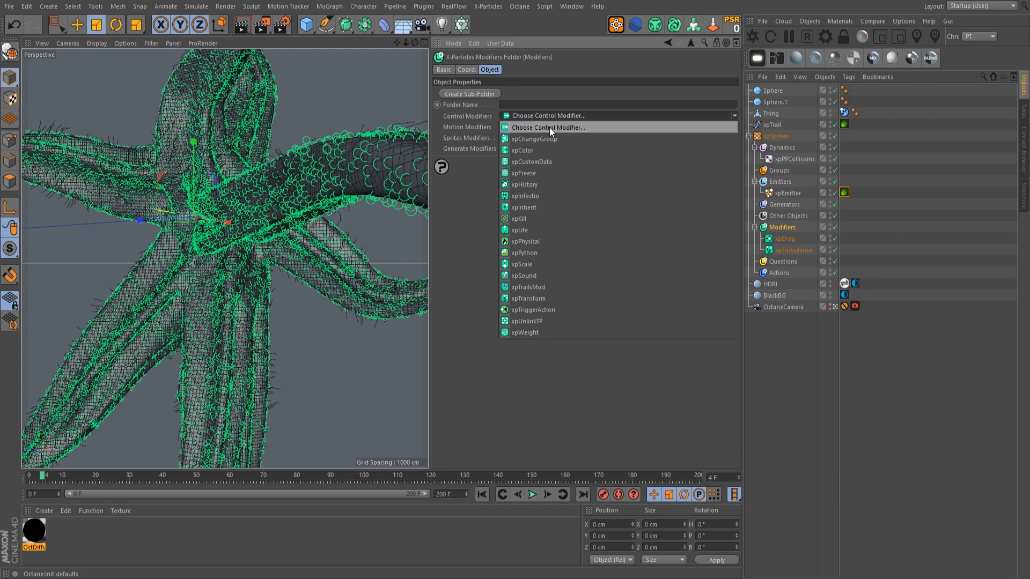
{"action": "left_click", "coordinate": [529, 264]}
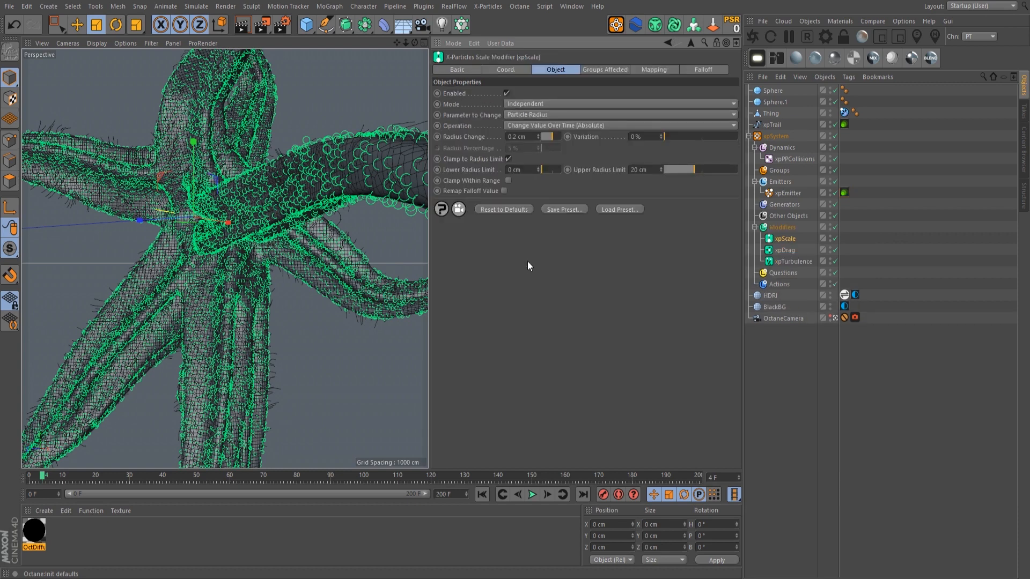
{"action": "left_click", "coordinate": [525, 126]}
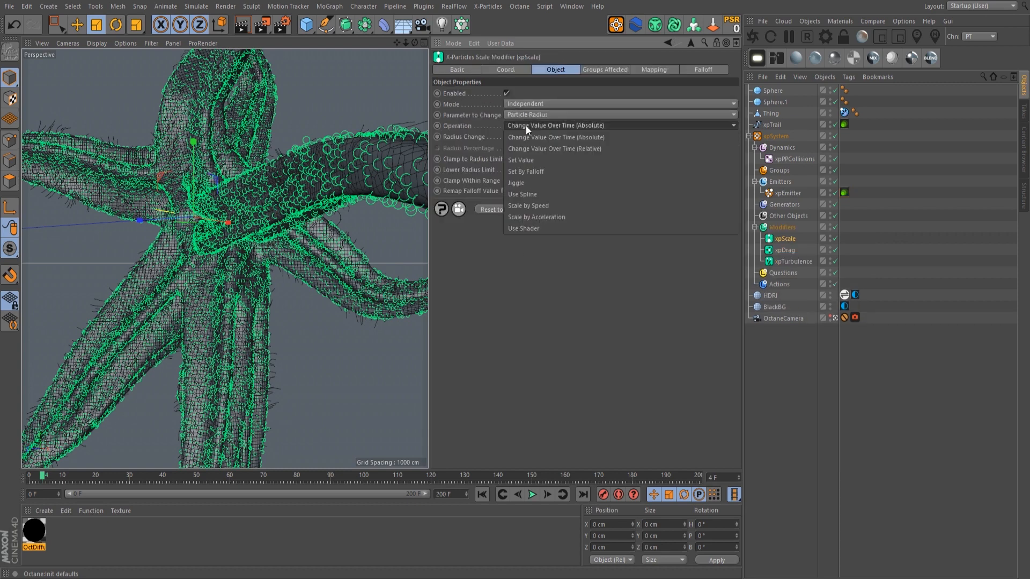
{"action": "left_click", "coordinate": [530, 227]}
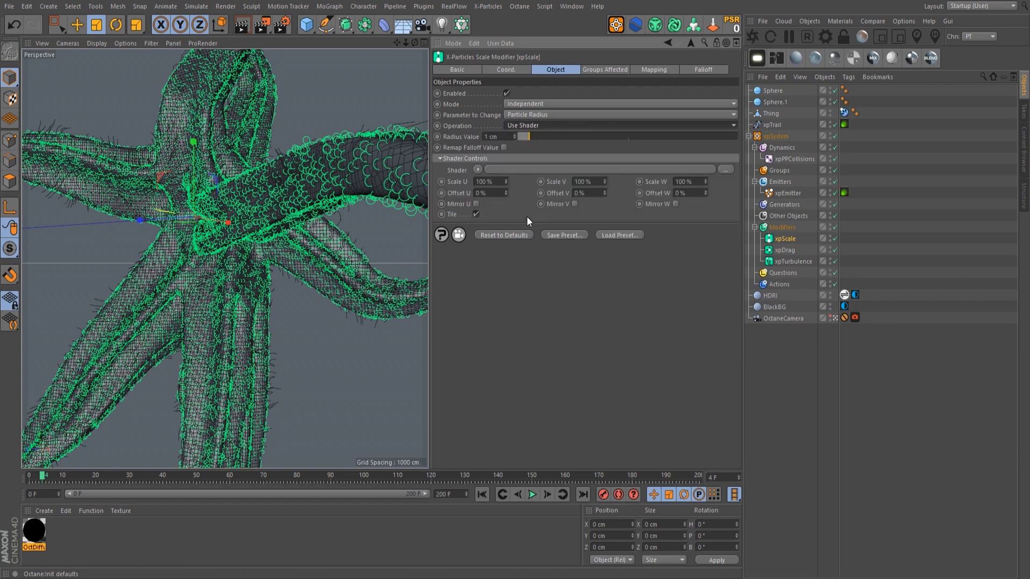
Load a Noise shader into the xpScale modifier and set the noise's global scale to 500%
{"action": "left_click", "coordinate": [478, 170]}
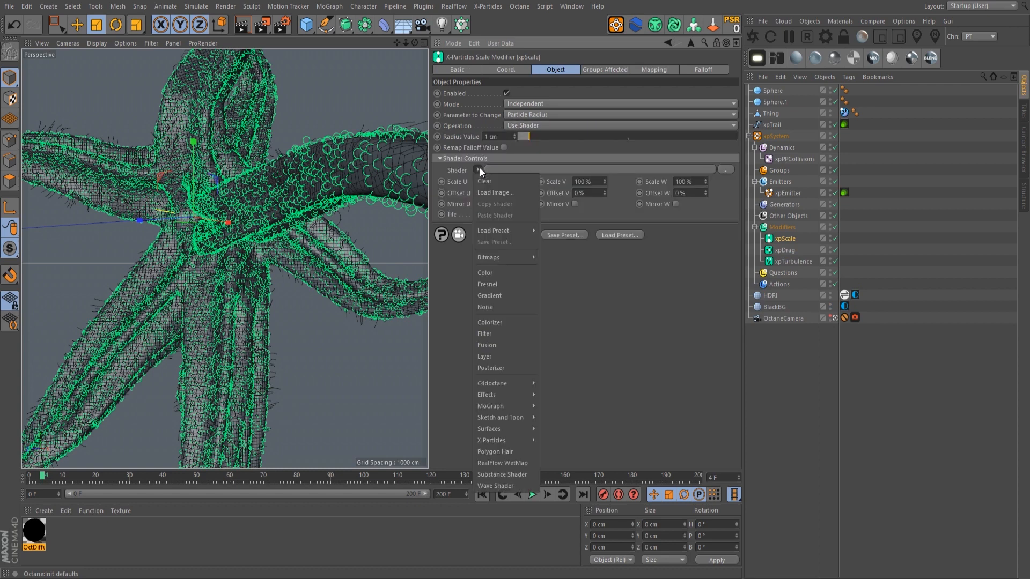
{"action": "left_click", "coordinate": [491, 307]}
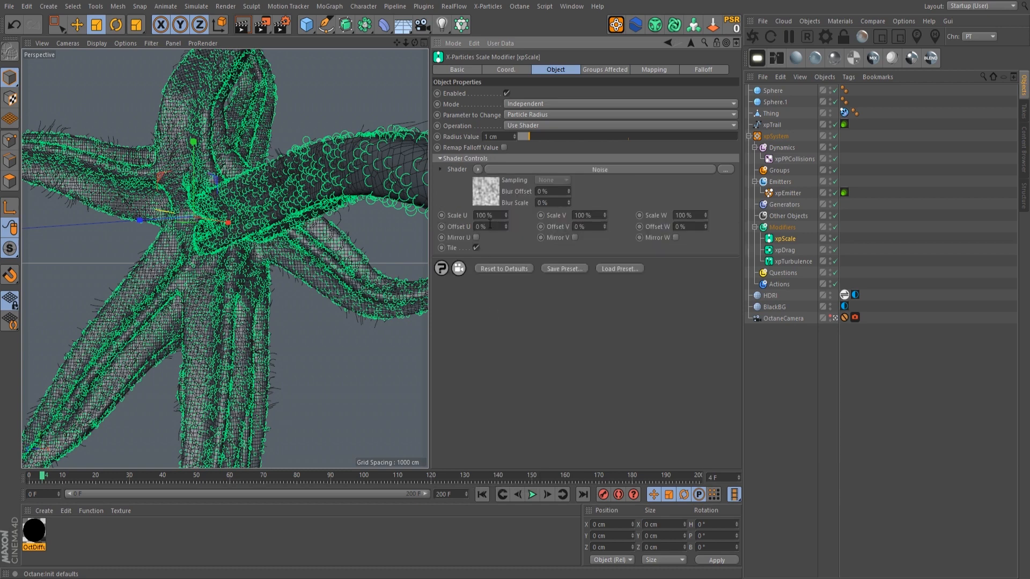
{"action": "left_click", "coordinate": [491, 198]}
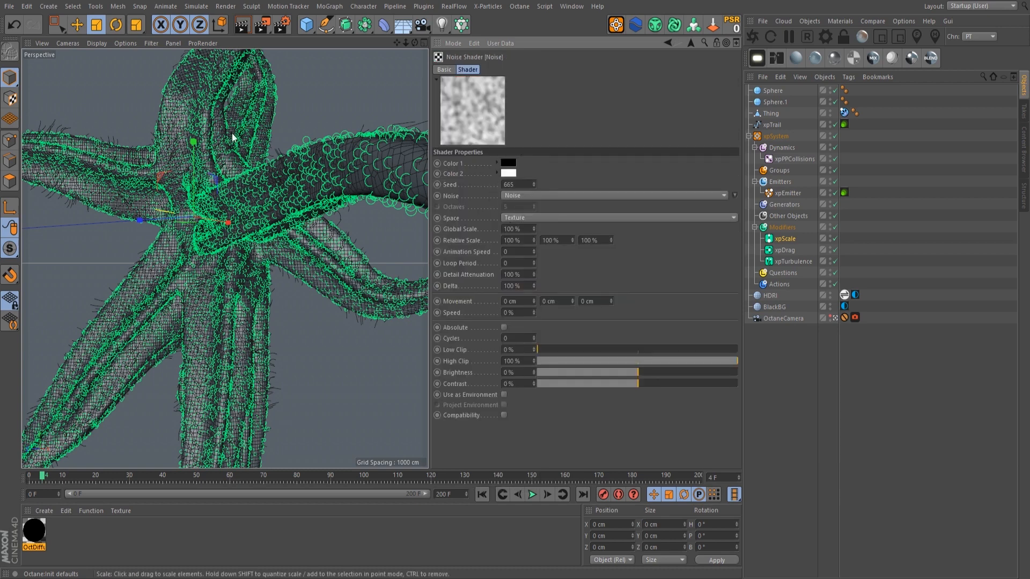
{"action": "left_click", "coordinate": [691, 43]}
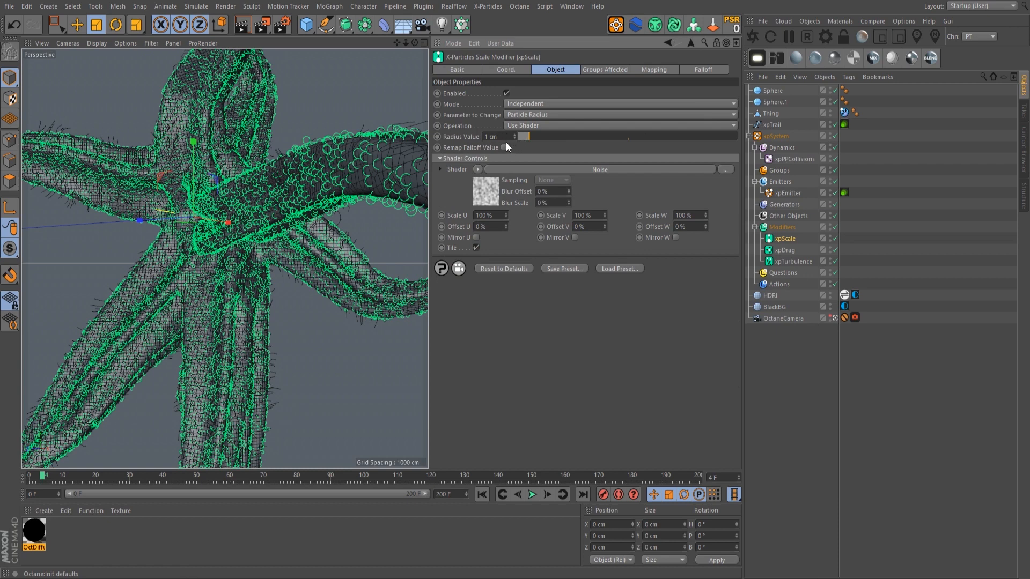
{"action": "left_click", "coordinate": [498, 200]}
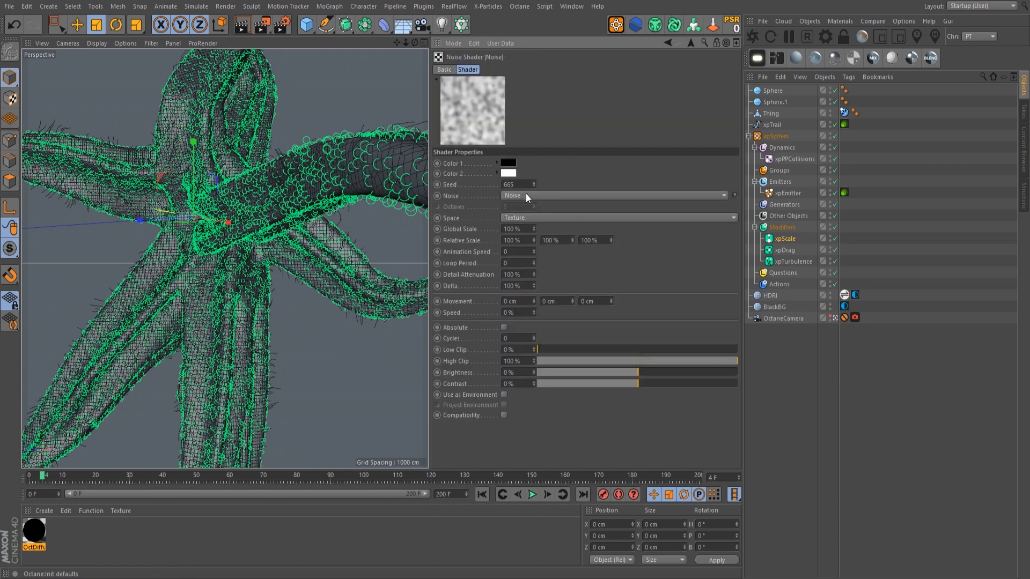
{"action": "left_click", "coordinate": [527, 230]}
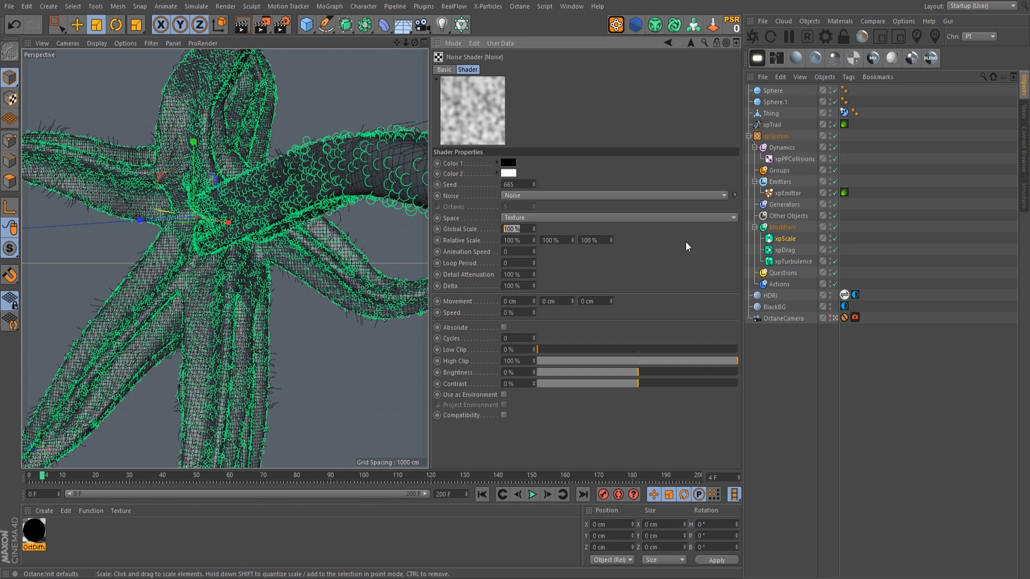
{"action": "type", "text": "500"}
{"action": "key", "text": "Return"}
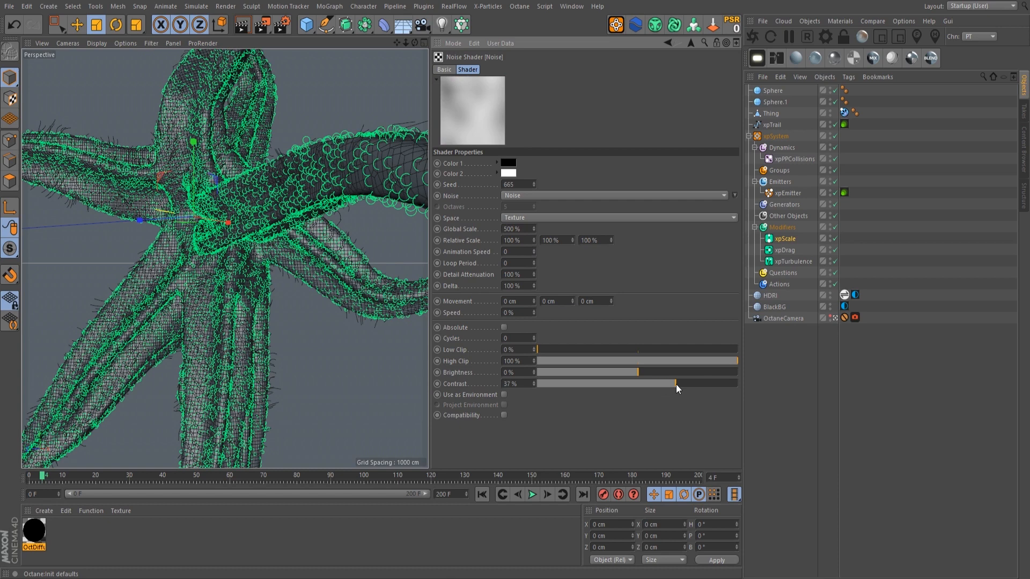
Set the noise shader's contrast to 48%, low clip to 14% and seed to 666
{"action": "left_click_drag", "start_coordinate": [676, 384], "coordinate": [687, 382]}
{"action": "left_click_drag", "start_coordinate": [539, 350], "coordinate": [548, 348]}
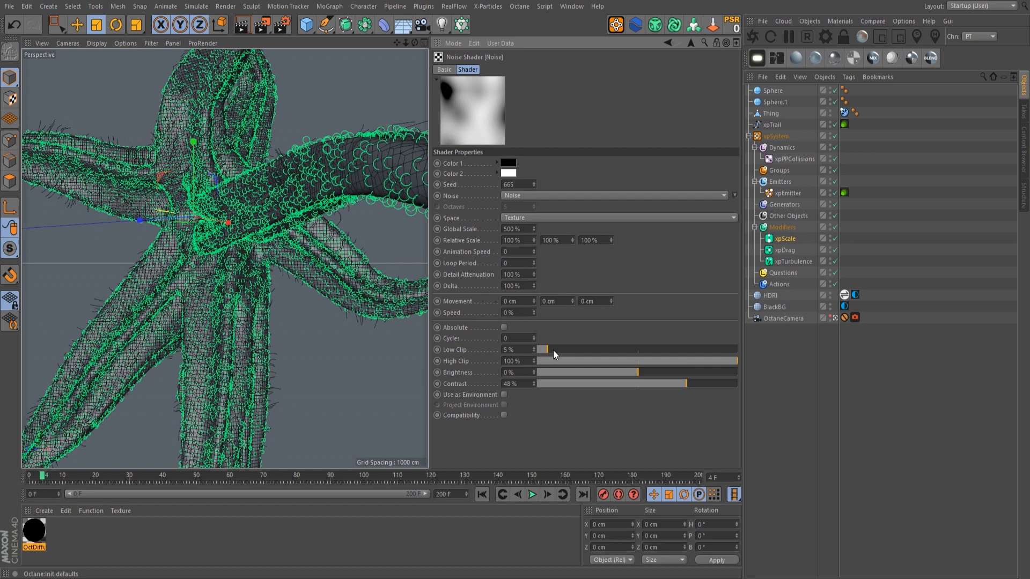
{"action": "left_click_drag", "start_coordinate": [556, 354], "coordinate": [568, 351]}
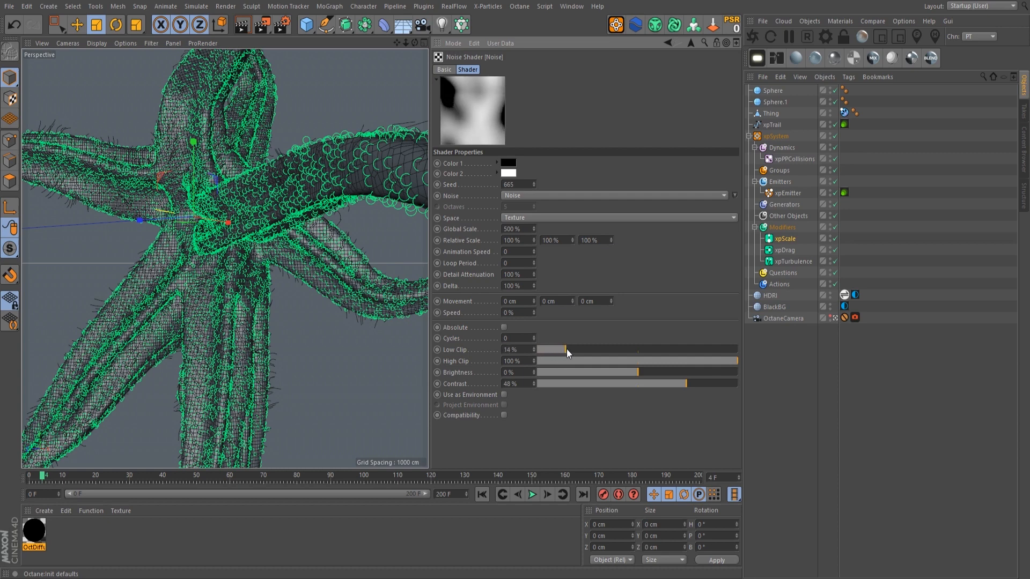
{"action": "scroll", "coordinate": [515, 185], "scroll_direction": "up", "scroll_amount": 3}
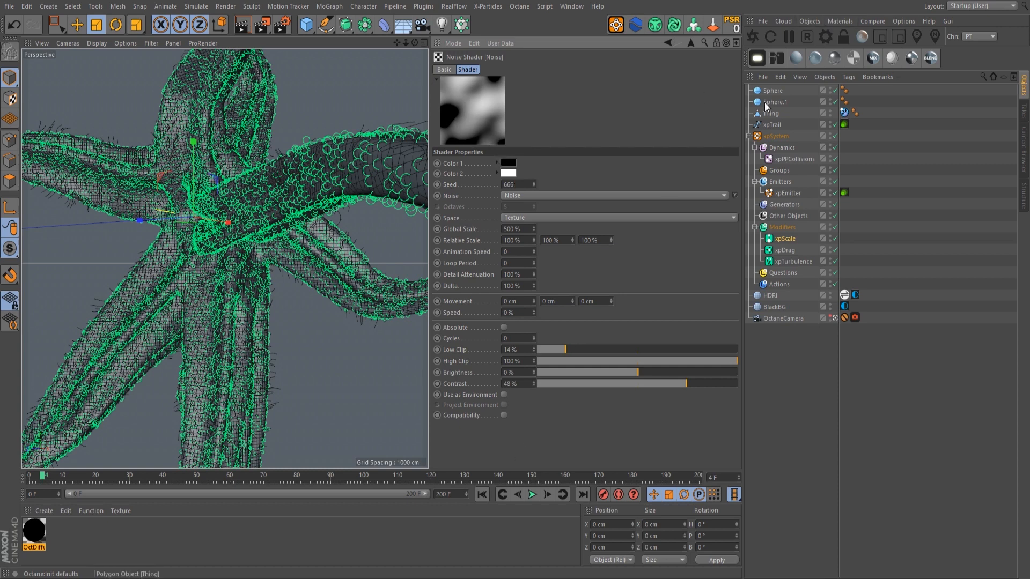
Enable Octane viewport rendering and replay the simulation from the start to frame 5
{"action": "left_click", "coordinate": [904, 21]}
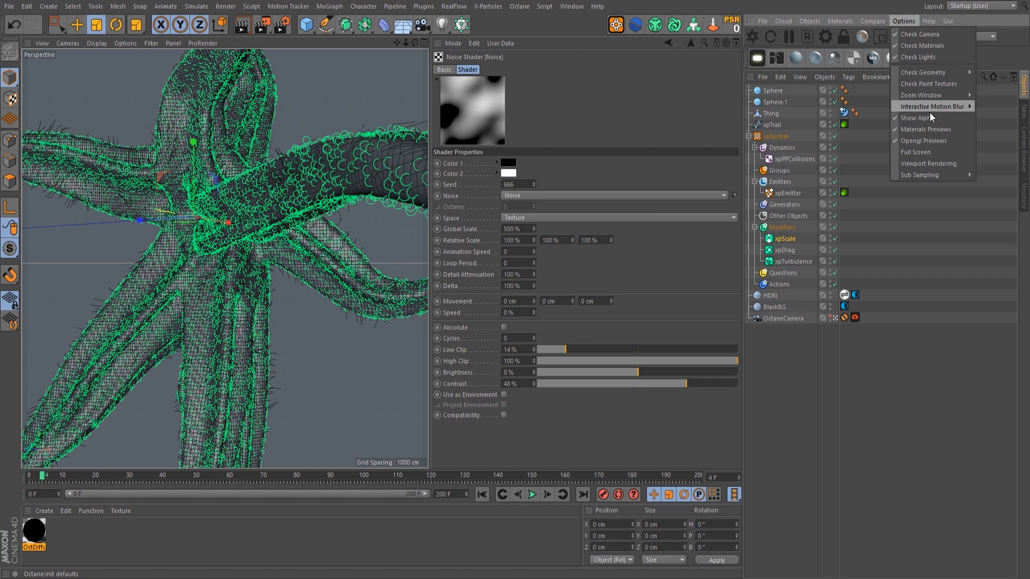
{"action": "left_click", "coordinate": [922, 162]}
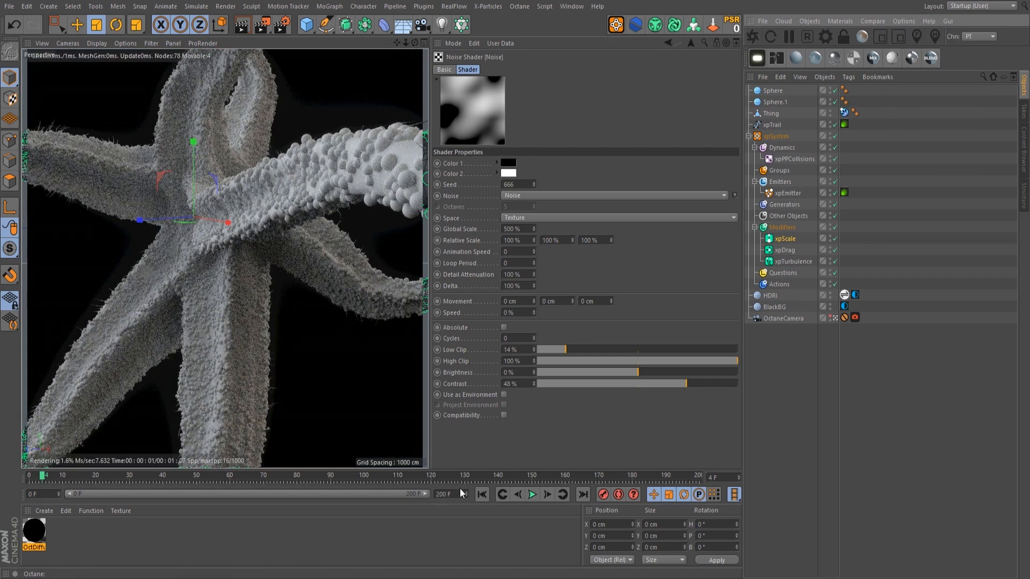
{"action": "left_click", "coordinate": [481, 494]}
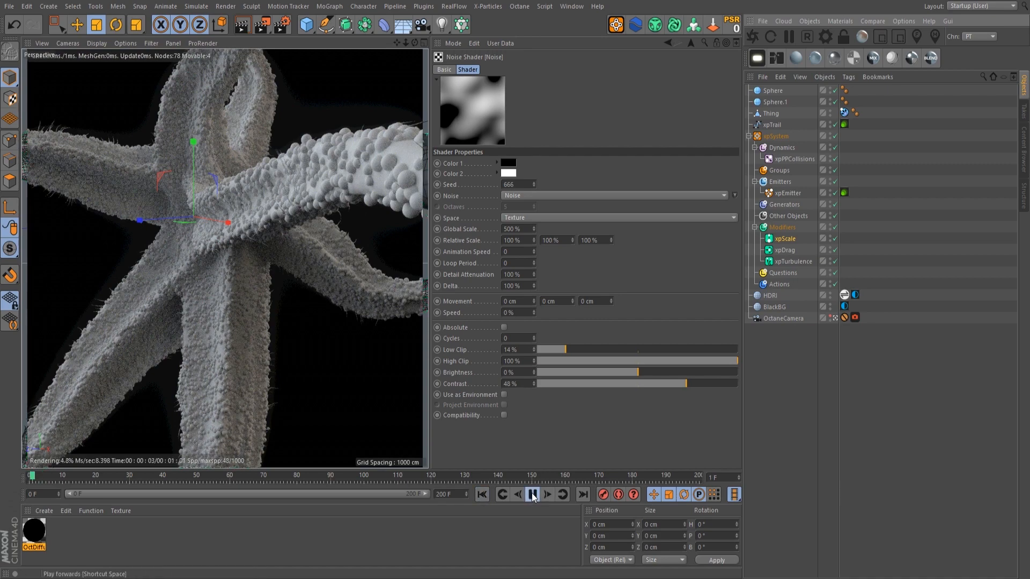
{"action": "left_click", "coordinate": [531, 495]}
{"action": "left_click", "coordinate": [532, 495]}
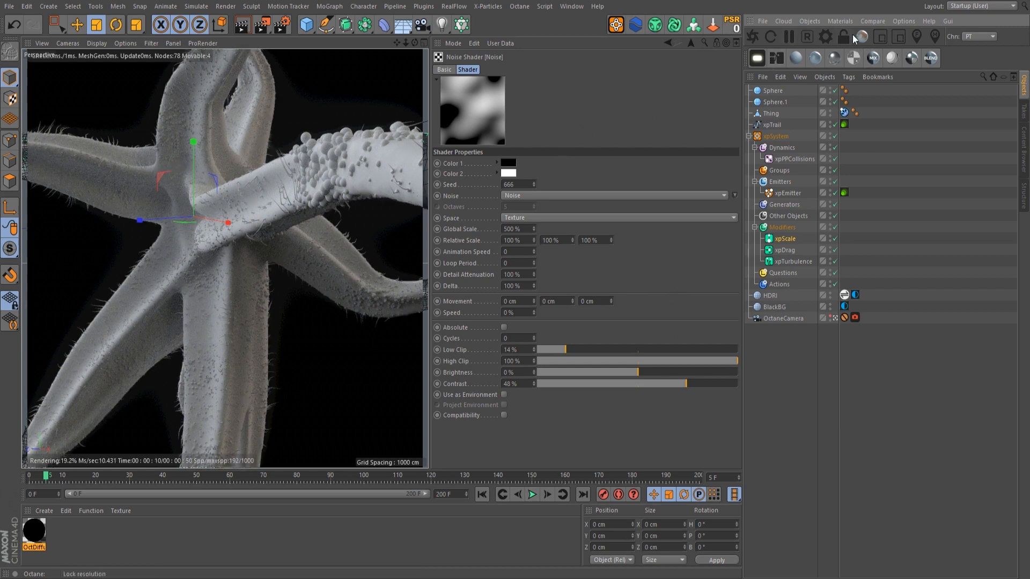
Set the xpScale modifier's radius value to 2 cm
{"action": "left_click", "coordinate": [789, 251]}
{"action": "left_click", "coordinate": [786, 239]}
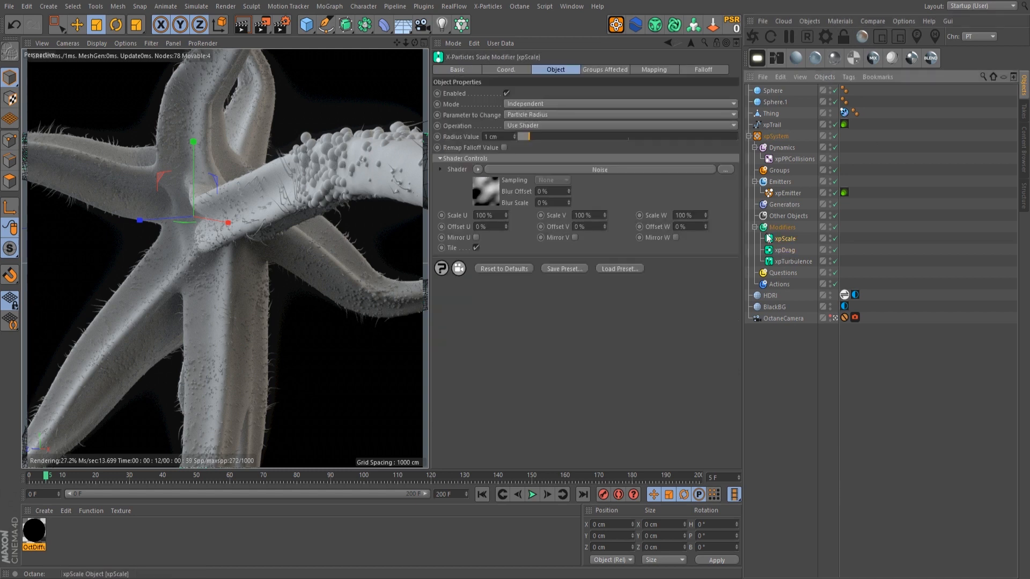
{"action": "left_click", "coordinate": [503, 136]}
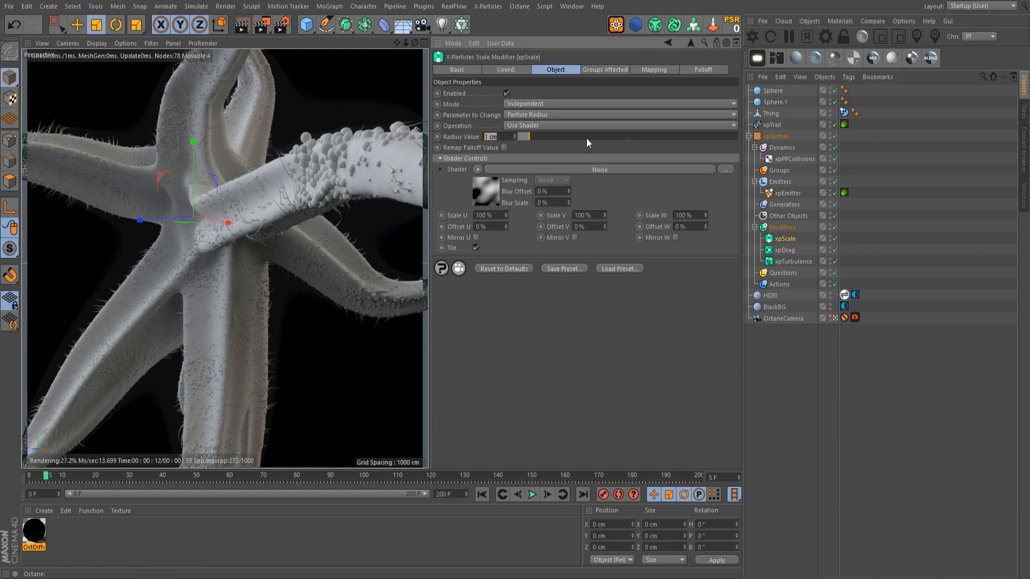
{"action": "type", "text": "2"}
{"action": "key", "text": "Return"}
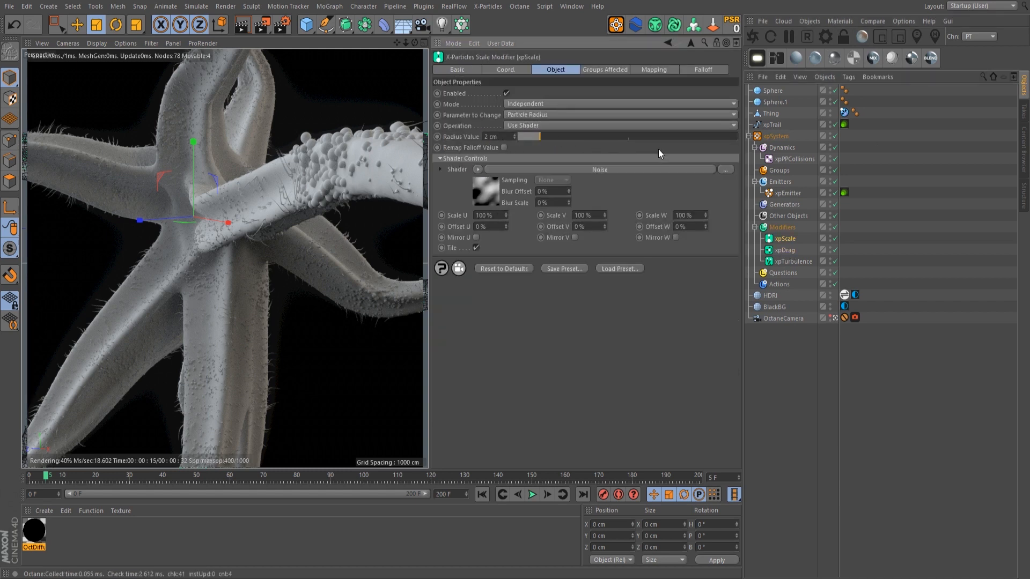
Change the scale noise's seed to 663 and replay the simulation from the start to frame 4
{"action": "left_click", "coordinate": [486, 189]}
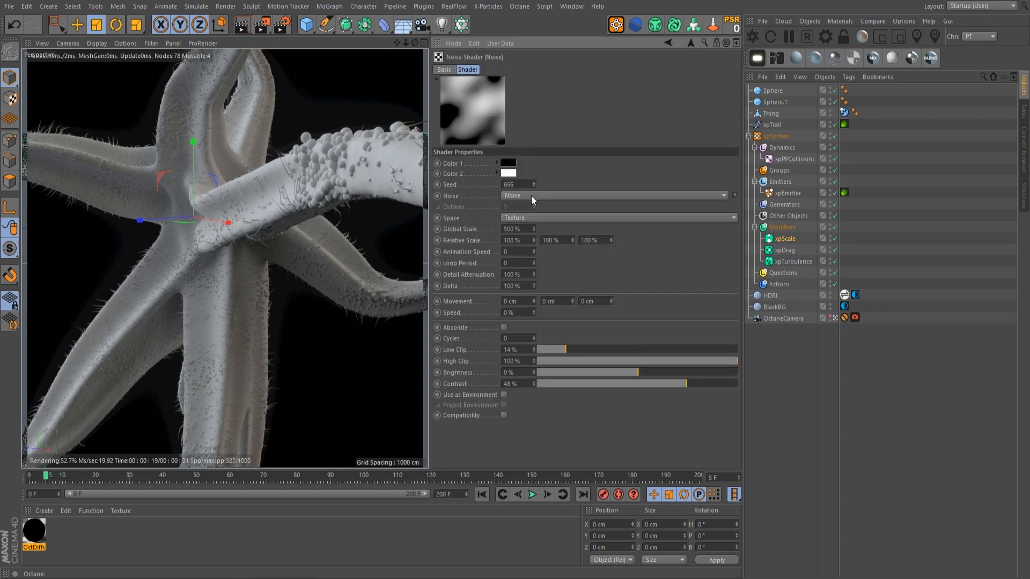
{"action": "scroll", "coordinate": [526, 186], "scroll_direction": "down", "scroll_amount": 2}
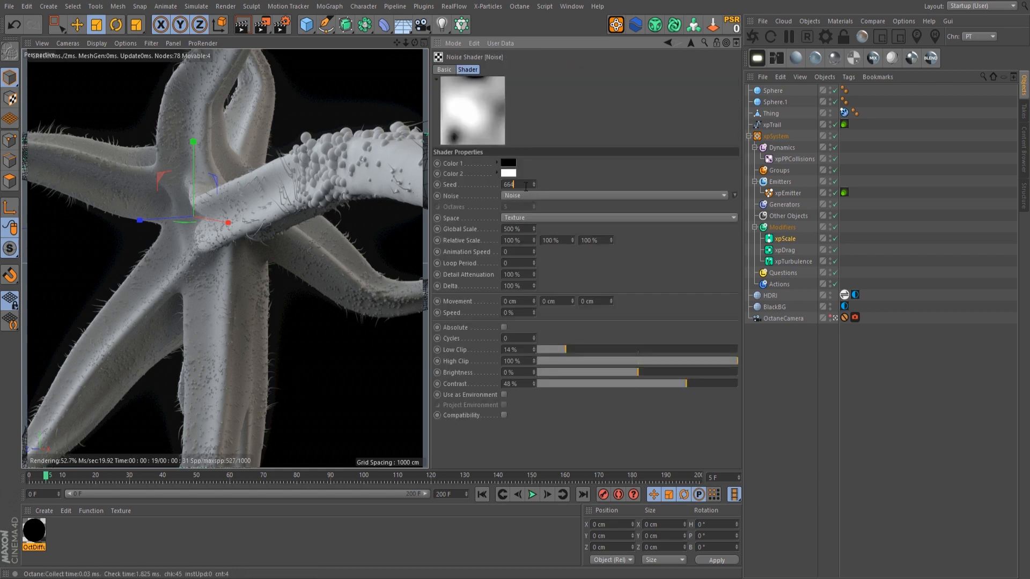
{"action": "scroll", "coordinate": [525, 187], "scroll_direction": "down", "scroll_amount": 1}
{"action": "left_click", "coordinate": [481, 494]}
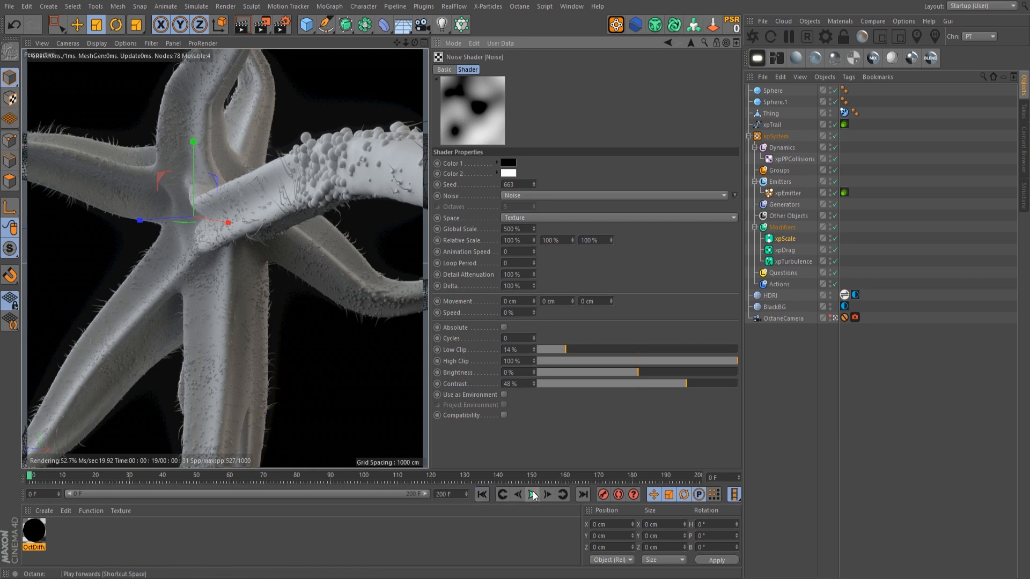
{"action": "left_click", "coordinate": [532, 494]}
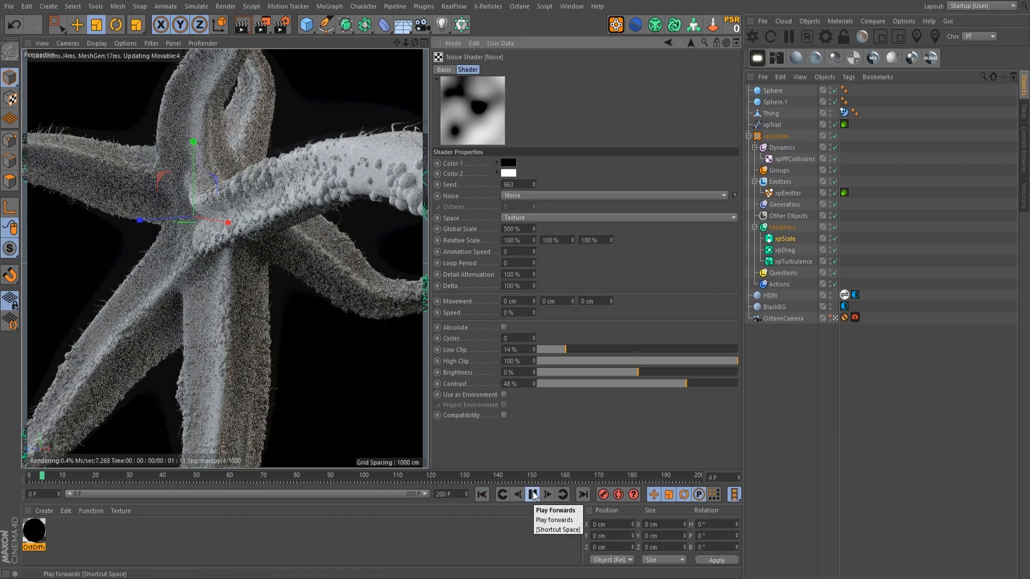
{"action": "left_click", "coordinate": [533, 494]}
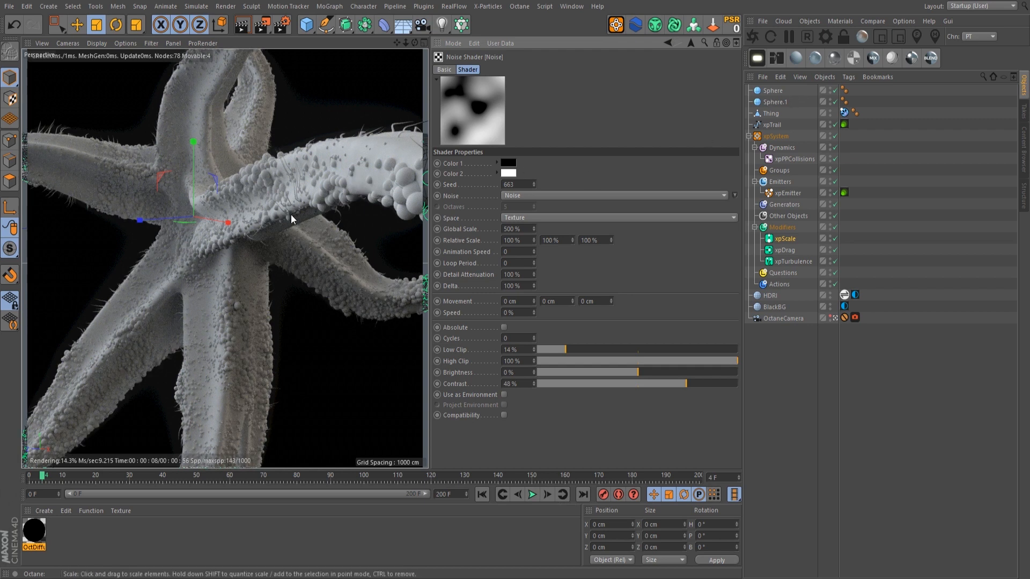
Review the Sphere.1 object properties and the xpEmitter's emission settings
{"action": "left_click", "coordinate": [776, 102]}
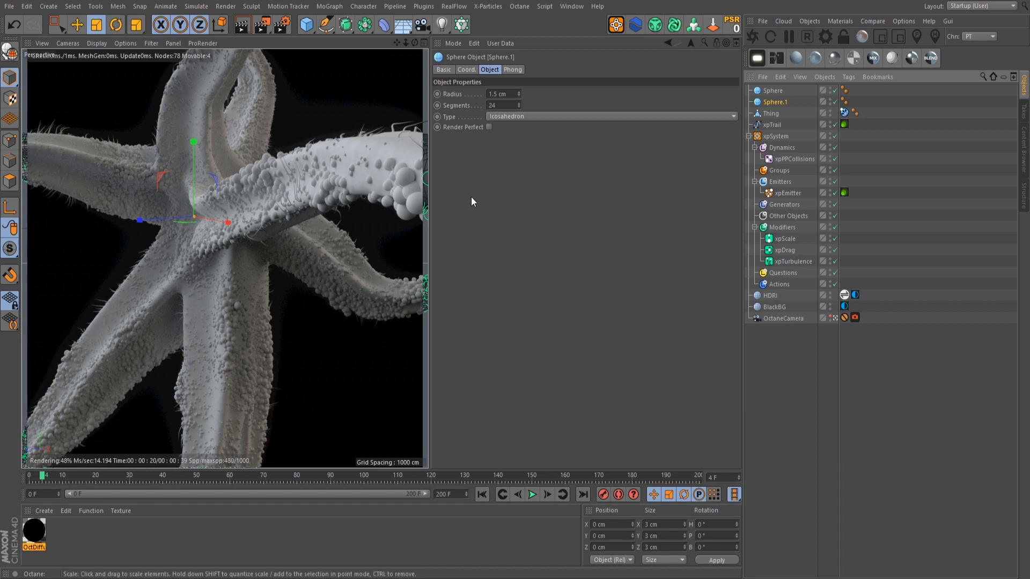
{"action": "left_click", "coordinate": [803, 390]}
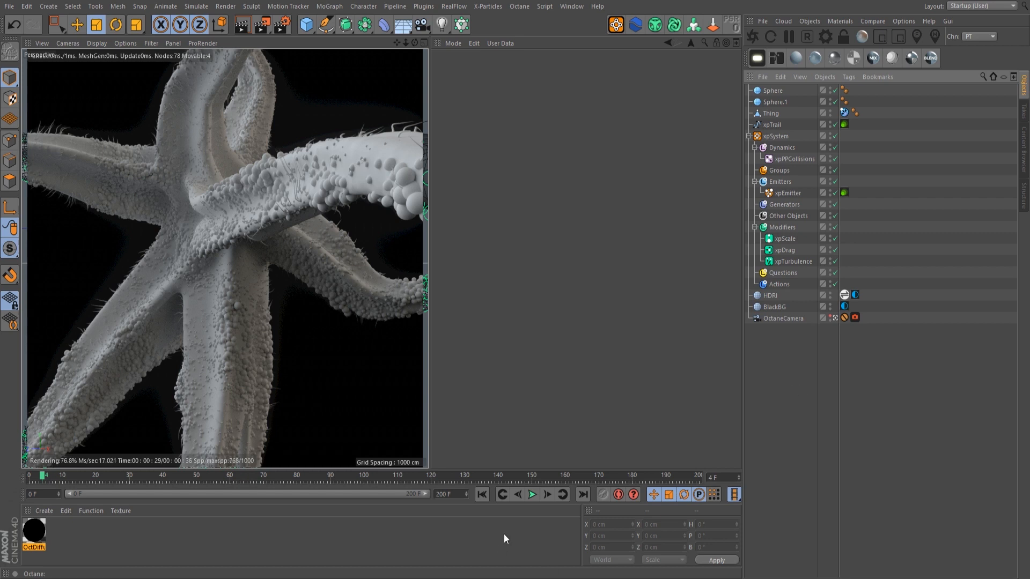
{"action": "left_click", "coordinate": [784, 193]}
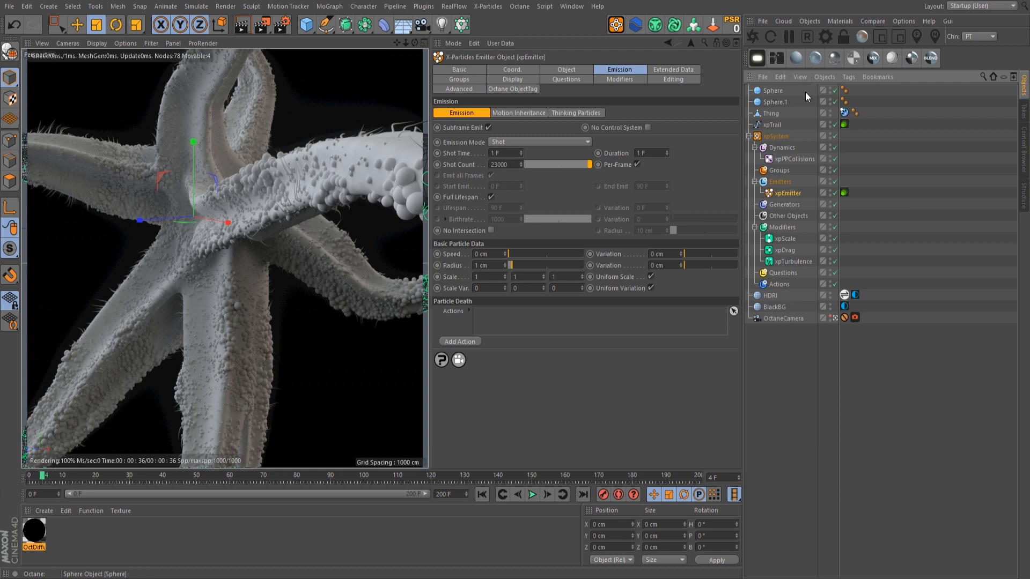
Add an xpGenerator to the particle system and assign xpEmitter as its emitter
{"action": "left_click", "coordinate": [778, 204]}
{"action": "left_click", "coordinate": [499, 116]}
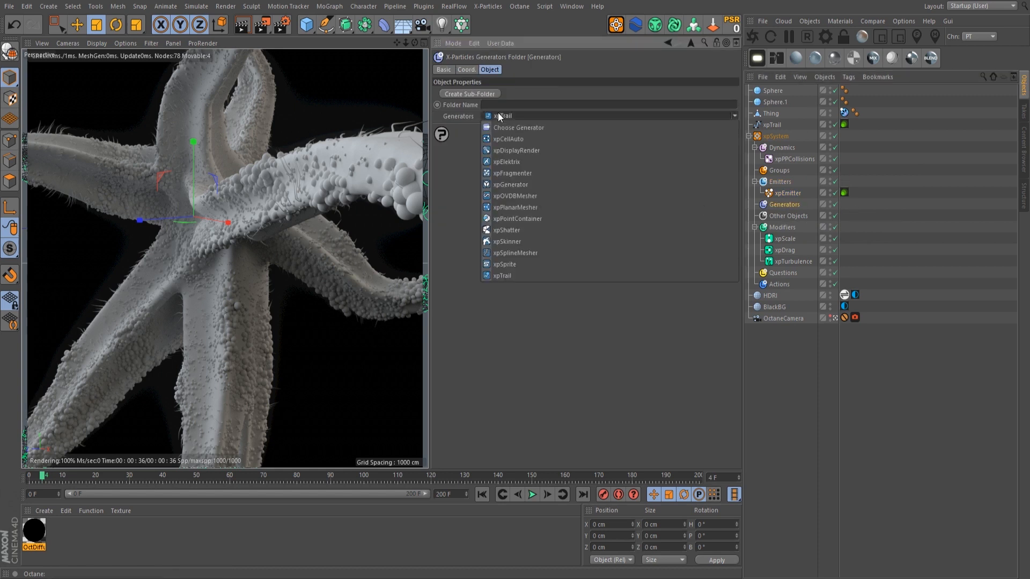
{"action": "left_click", "coordinate": [510, 184]}
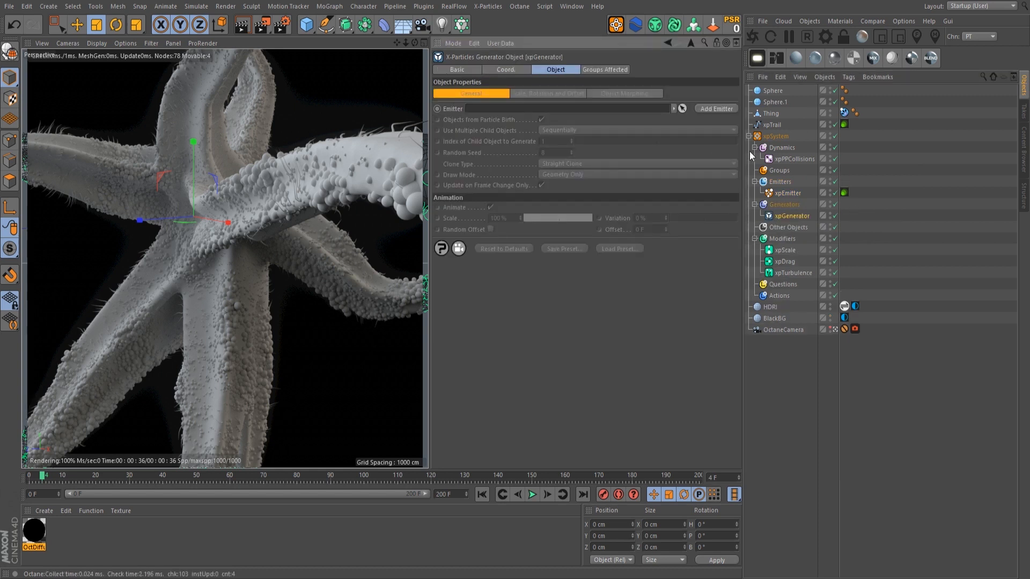
{"action": "left_click_drag", "start_coordinate": [790, 192], "coordinate": [539, 109]}
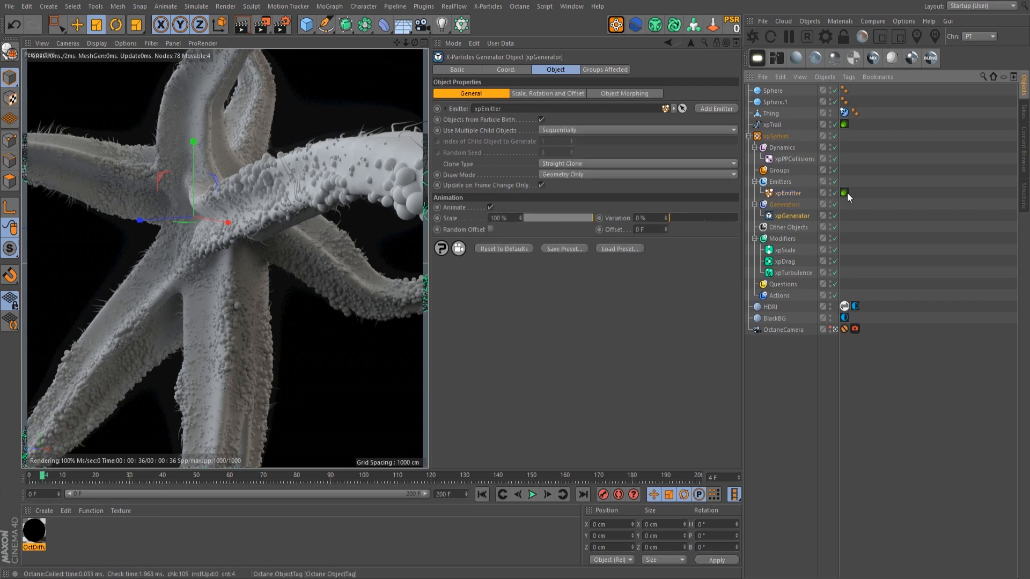
Remove the Octane object tag from xpEmitter and return to the xpGenerator settings
{"action": "left_click", "coordinate": [844, 193]}
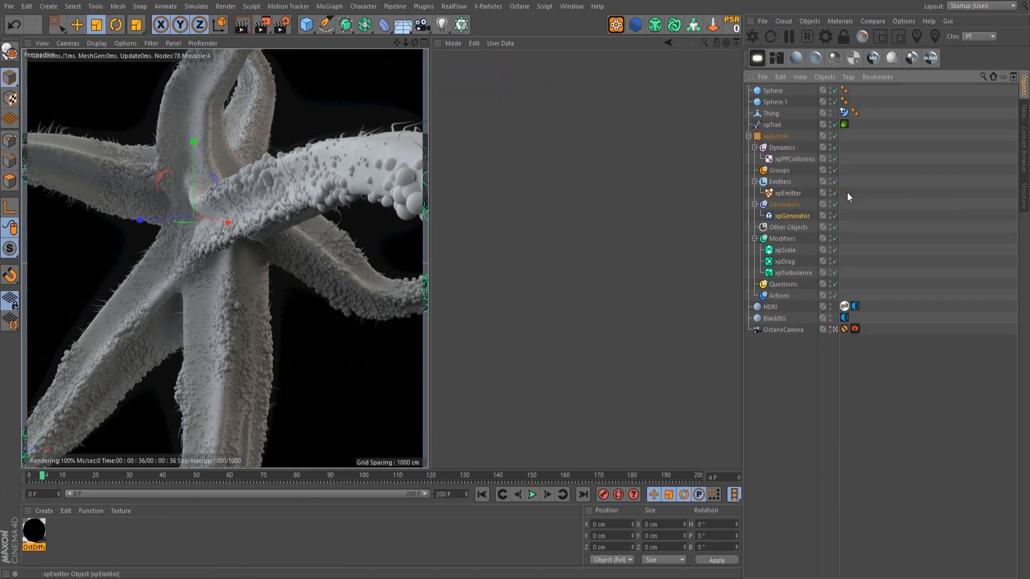
{"action": "left_click", "coordinate": [789, 193]}
{"action": "left_click", "coordinate": [805, 215]}
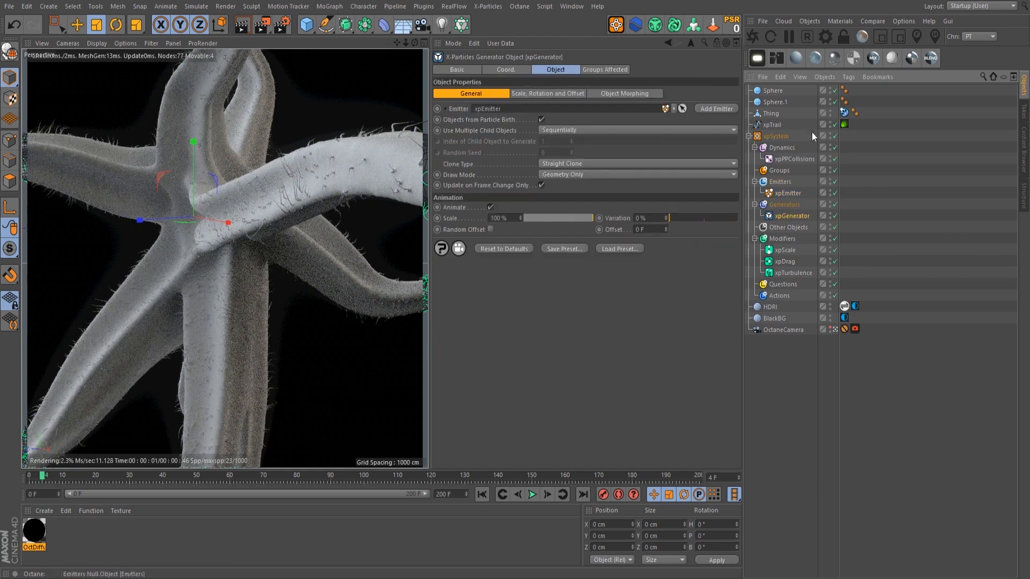
Nest Sphere and Sphere.1 together as children of the xpGenerator
{"action": "left_click", "coordinate": [774, 90]}
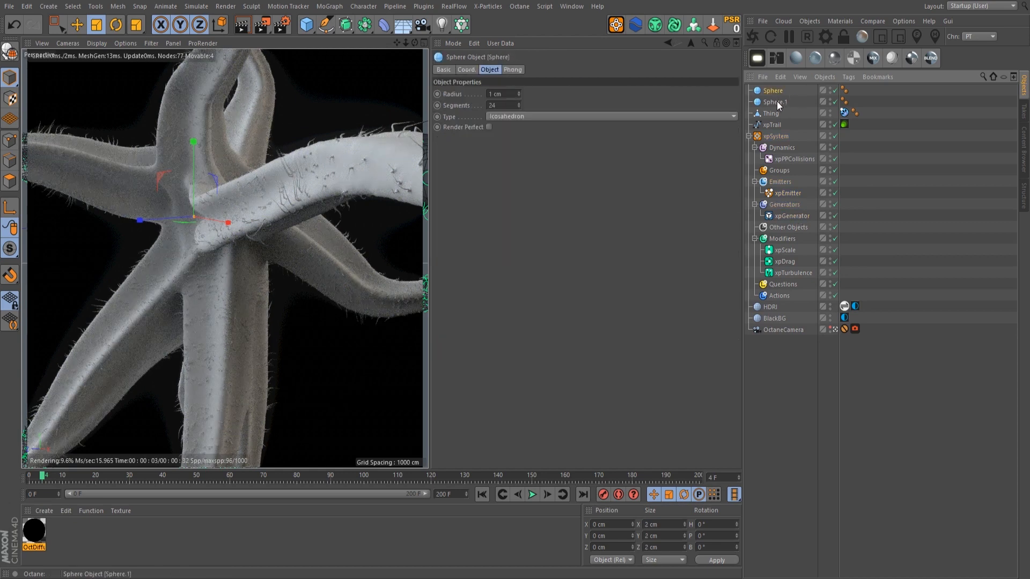
{"action": "left_click", "coordinate": [776, 101], "text": "ctrl"}
{"action": "left_click_drag", "start_coordinate": [821, 129], "coordinate": [796, 216]}
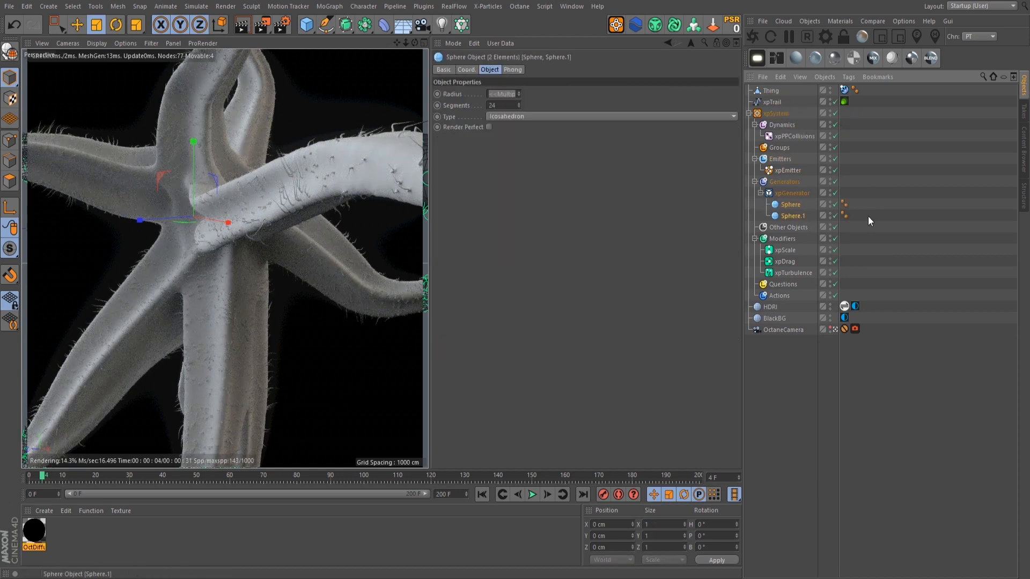
{"action": "left_click", "coordinate": [802, 193]}
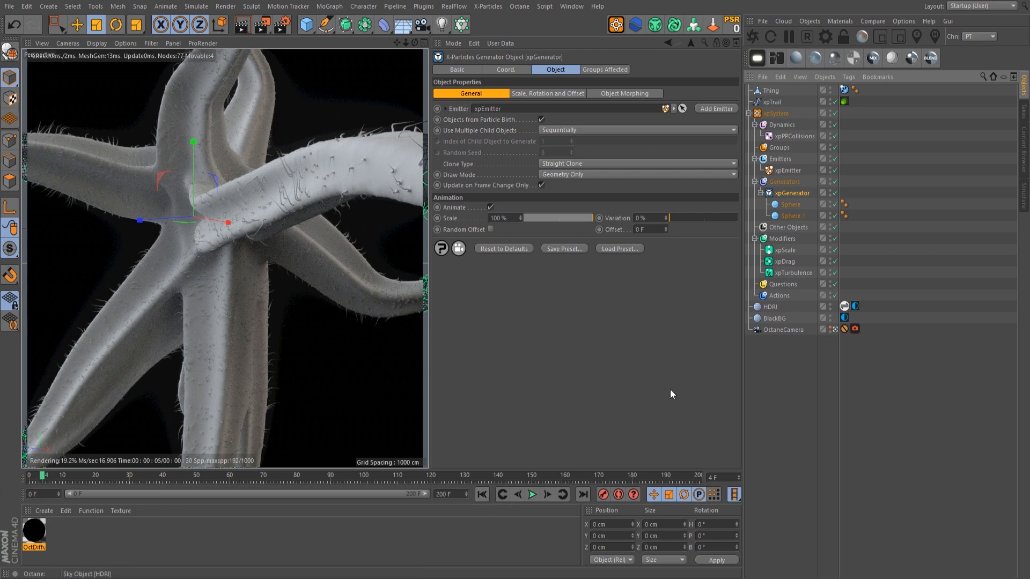
Replay the simulation from the start to frame 4 to preview the generated spheres on the creature
{"action": "left_click", "coordinate": [481, 494]}
{"action": "left_click", "coordinate": [548, 494]}
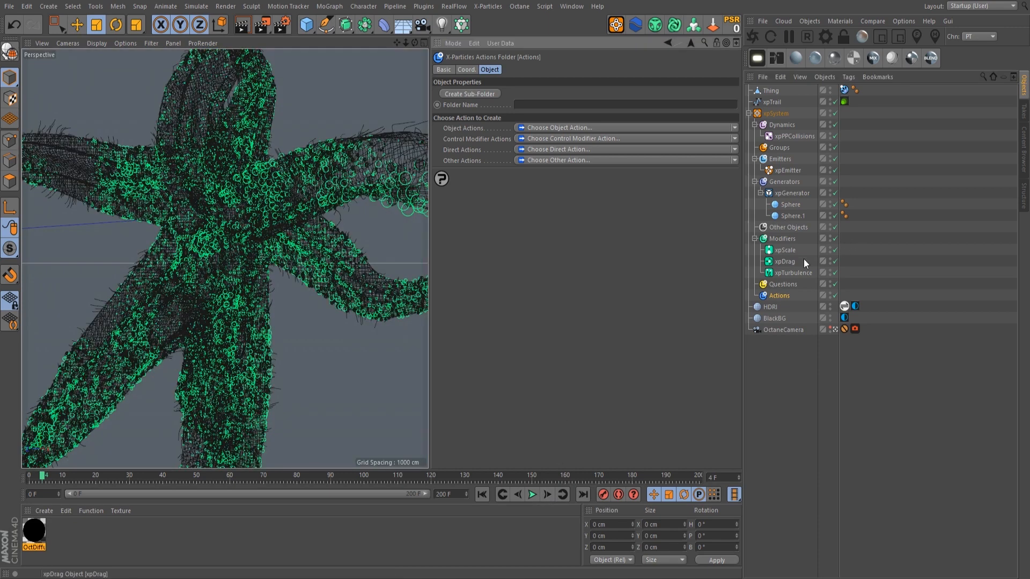
{"action": "left_click", "coordinate": [794, 207]}
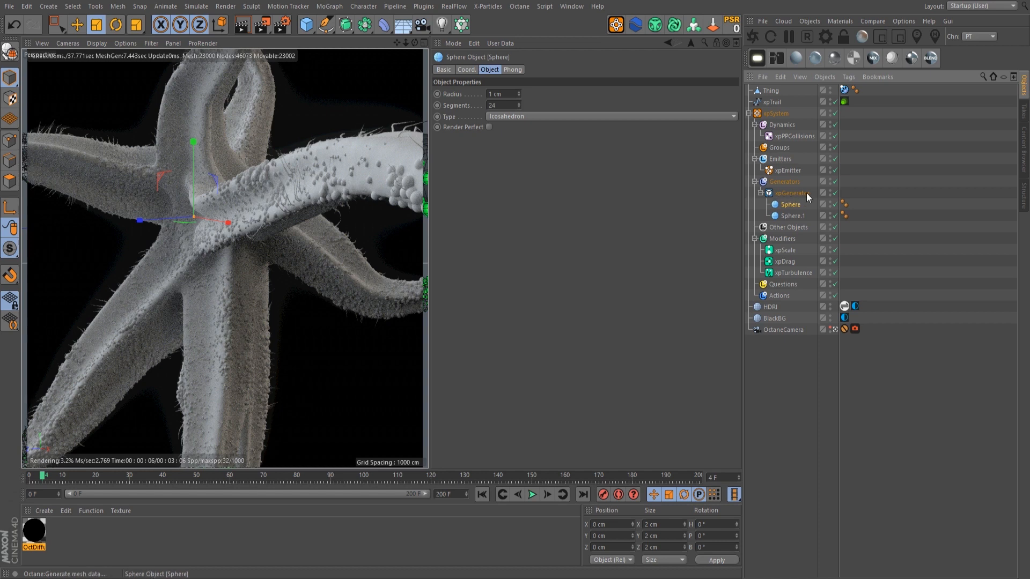
Turn off Octane viewport rendering and delete the xpGenerator together with its child spheres
{"action": "left_click", "coordinate": [910, 20]}
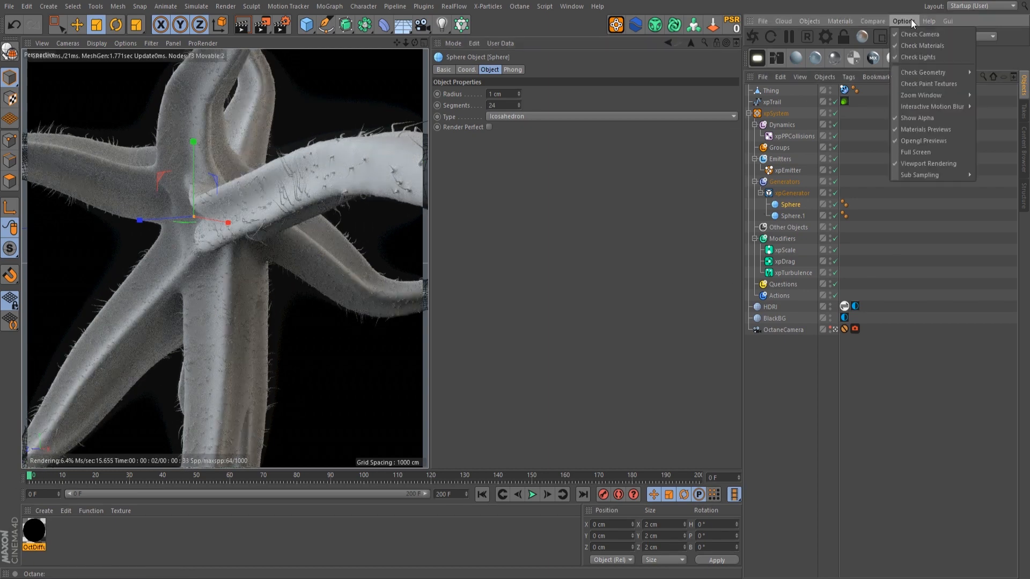
{"action": "left_click", "coordinate": [907, 163]}
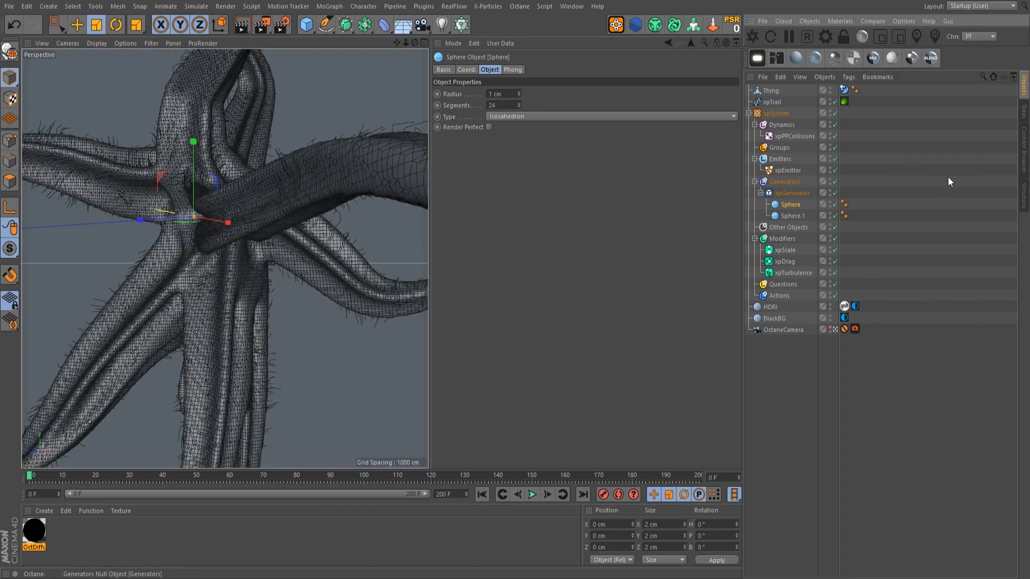
{"action": "left_click", "coordinate": [795, 194]}
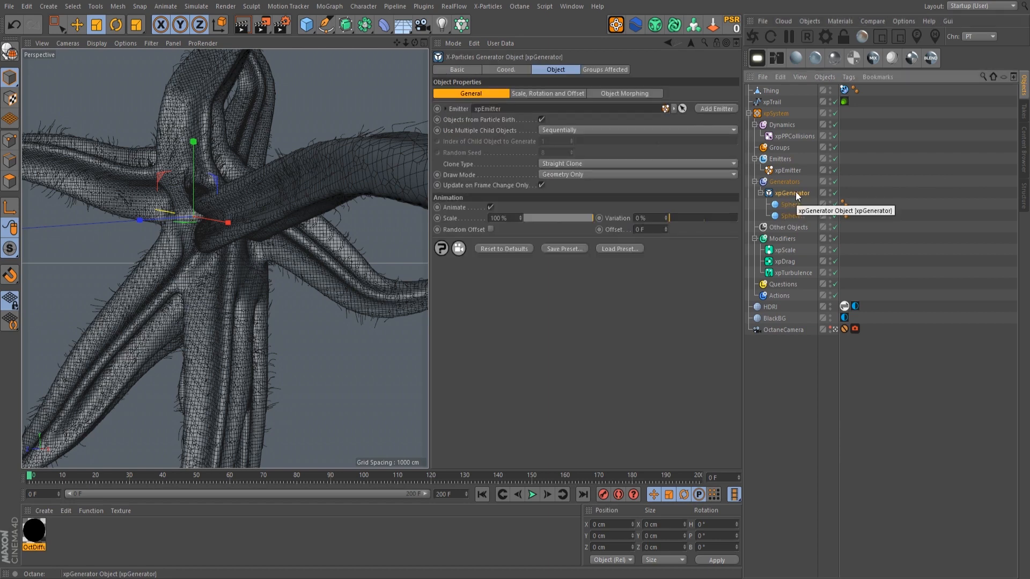
{"action": "key", "text": "Delete"}
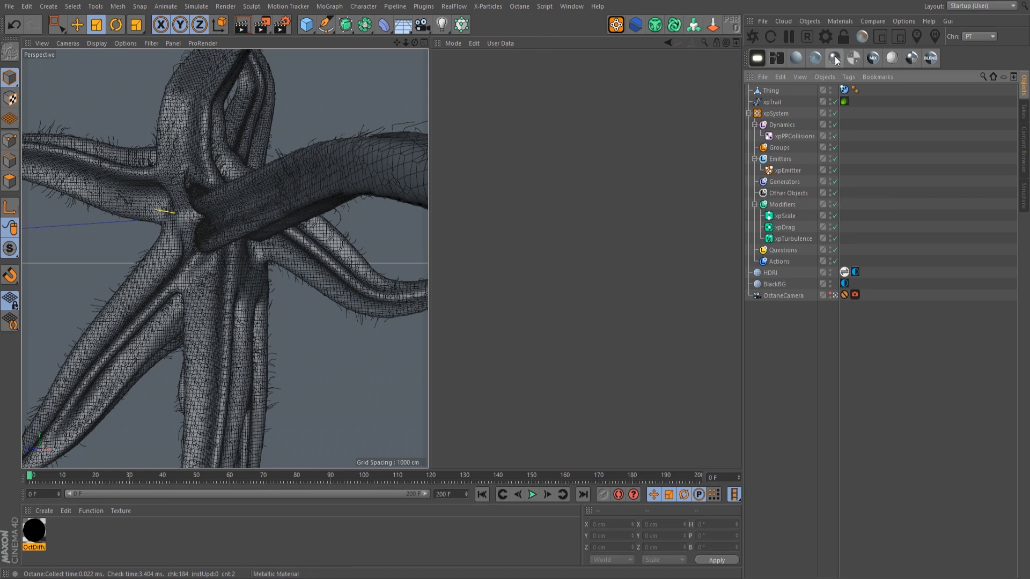
Add an Octane Scatter object with Surface distribution and Thing as its surface
{"action": "left_click", "coordinate": [840, 21]}
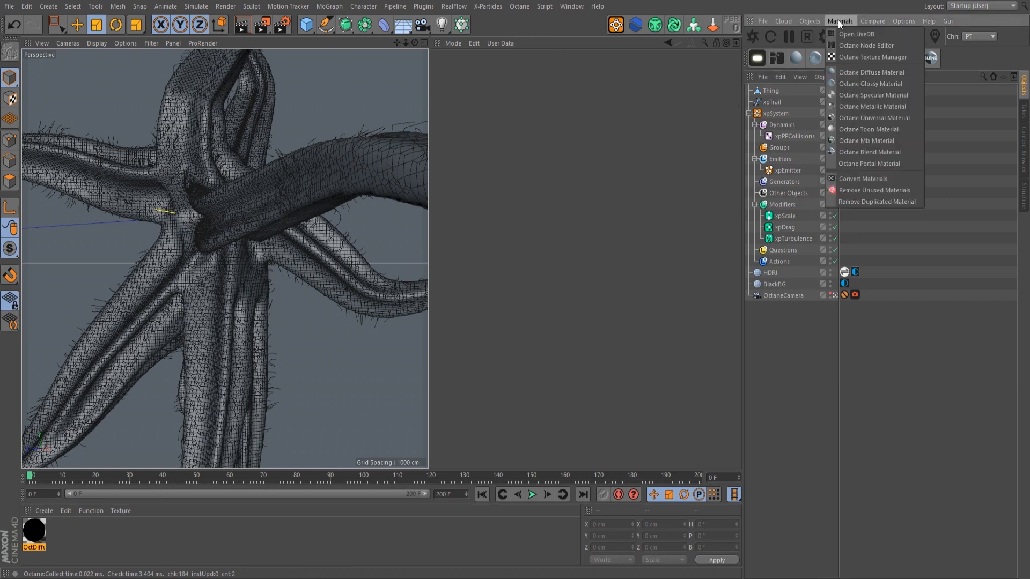
{"action": "mouse_move", "coordinate": [821, 21]}
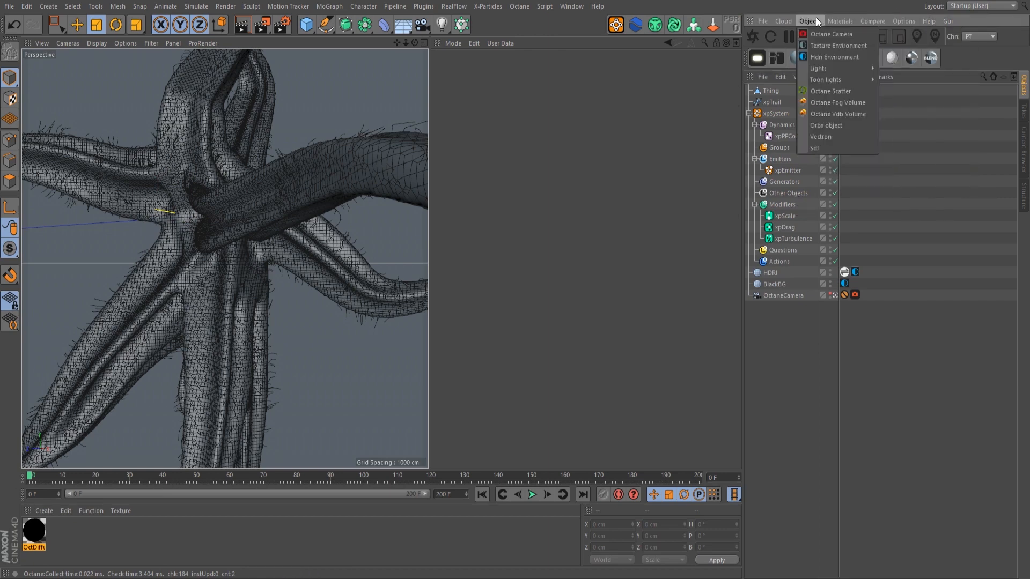
{"action": "left_click", "coordinate": [825, 91]}
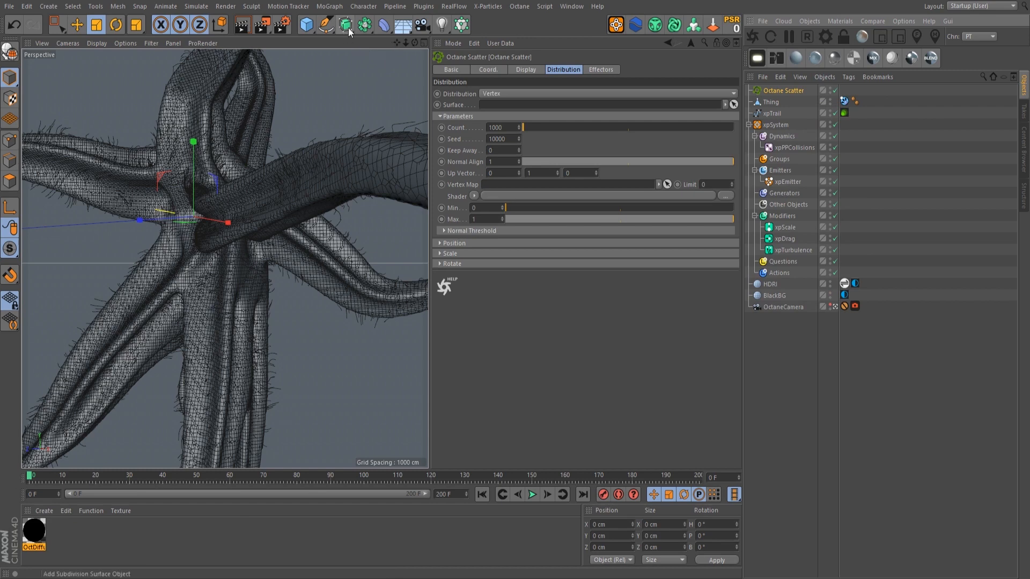
{"action": "left_click", "coordinate": [503, 95]}
{"action": "left_click", "coordinate": [506, 116]}
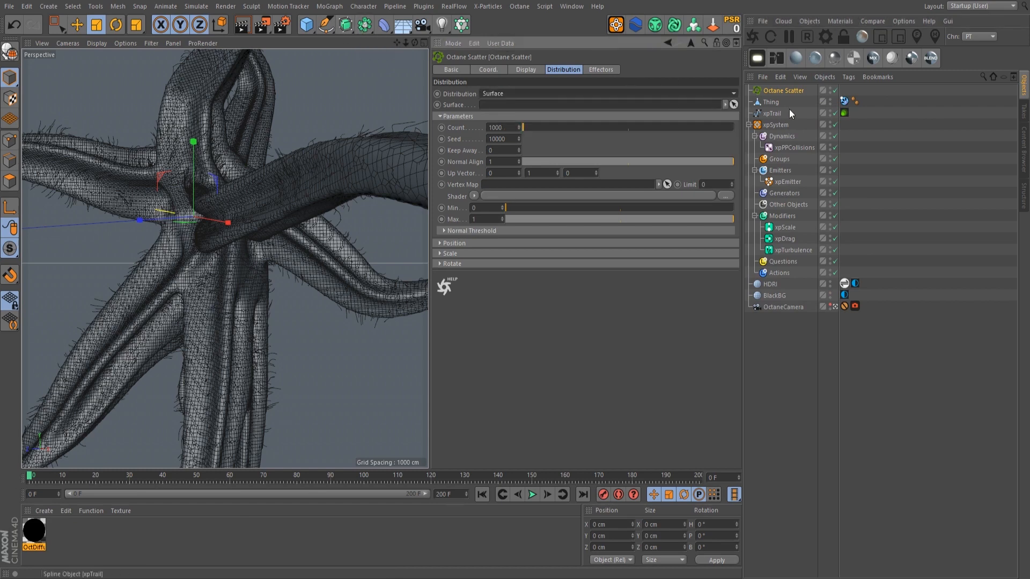
{"action": "left_click_drag", "start_coordinate": [771, 102], "coordinate": [698, 107]}
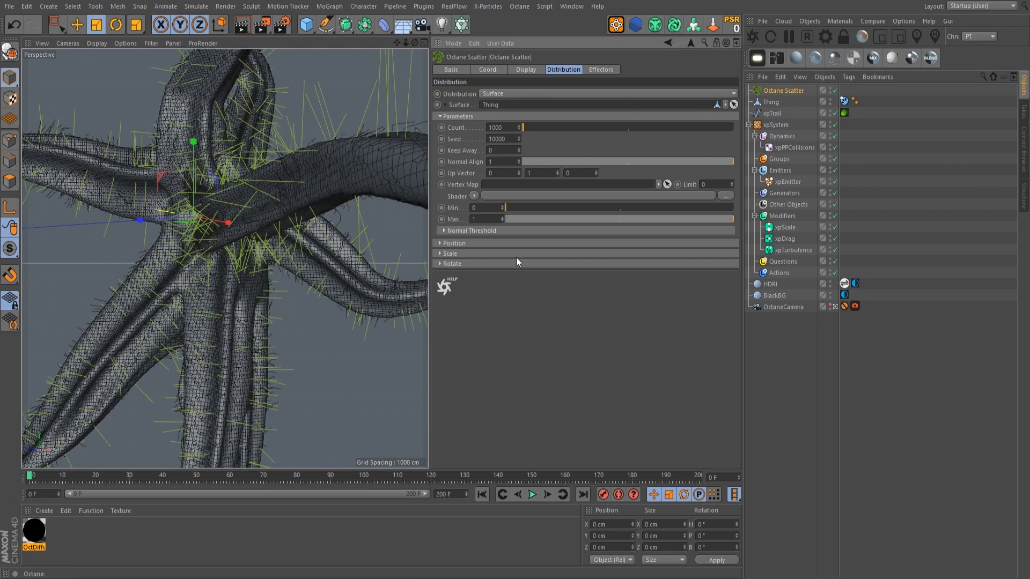
Disable the xpTrail object and set the Octane Scatter count to 100000
{"action": "left_click", "coordinate": [835, 112]}
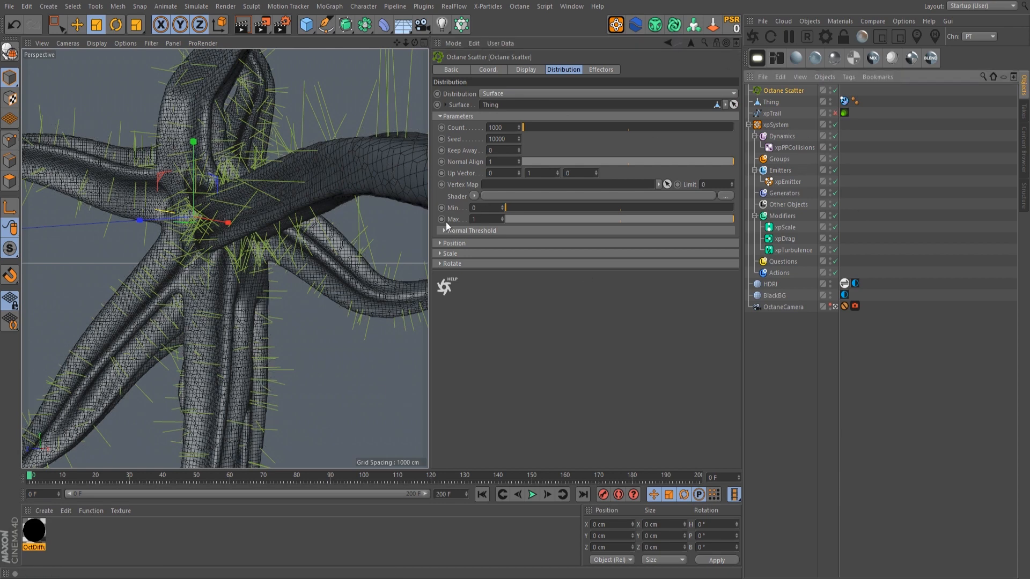
{"action": "left_click", "coordinate": [515, 128]}
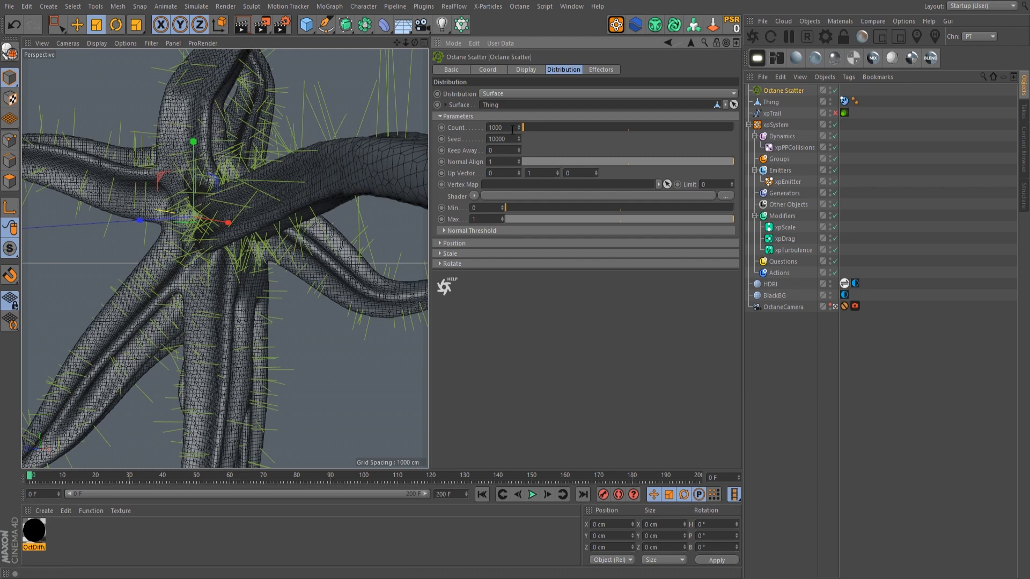
{"action": "type", "text": "000"}
{"action": "left_click_drag", "start_coordinate": [509, 127], "coordinate": [499, 128]}
{"action": "key", "text": "Return"}
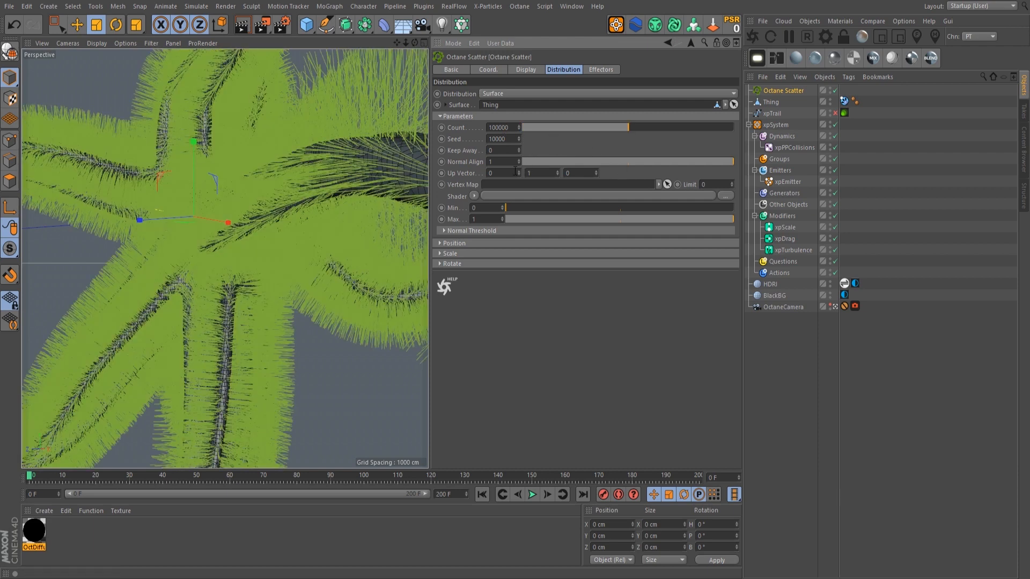
Create a sphere with a 1 cm radius and nest it under the Octane Scatter object
{"action": "left_click_drag", "start_coordinate": [306, 24], "coordinate": [532, 52]}
{"action": "double_click", "coordinate": [507, 94]}
{"action": "type", "text": "1"}
{"action": "key", "text": "Return"}
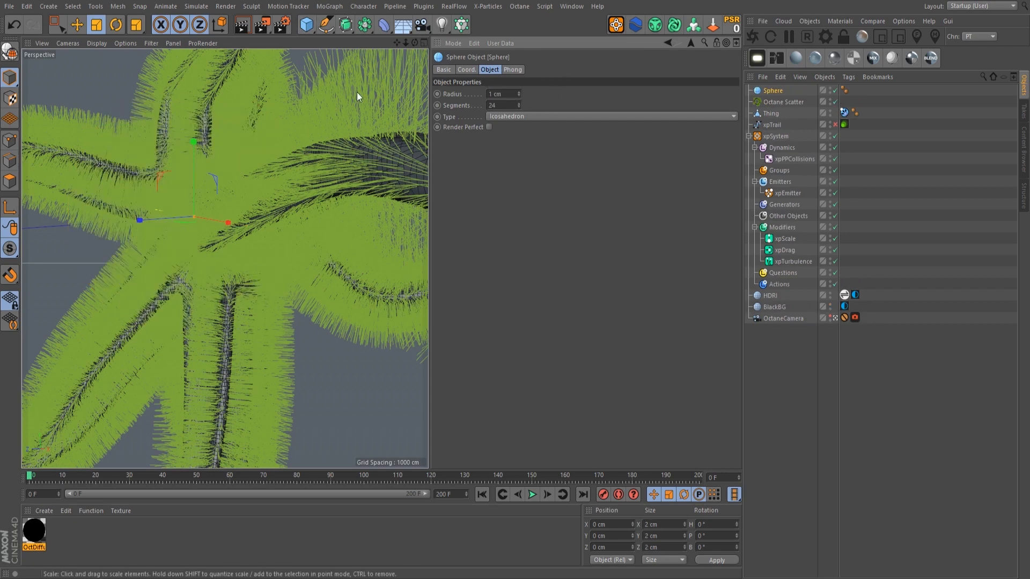
{"action": "left_click_drag", "start_coordinate": [777, 95], "coordinate": [792, 102]}
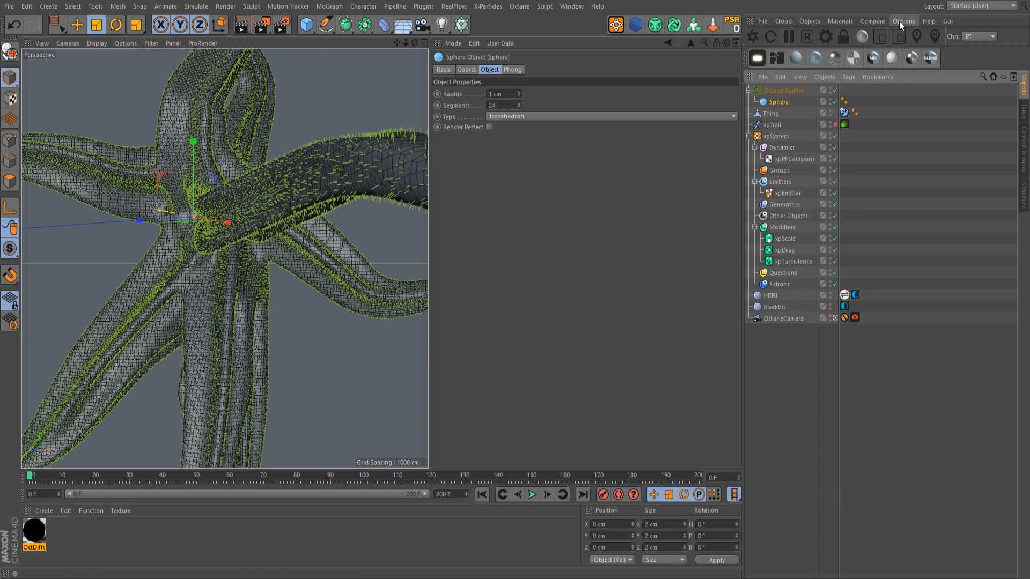
Start an Octane Live Viewer render of the scatter and dock the viewer beside the perspective viewport
{"action": "left_click", "coordinate": [753, 39]}
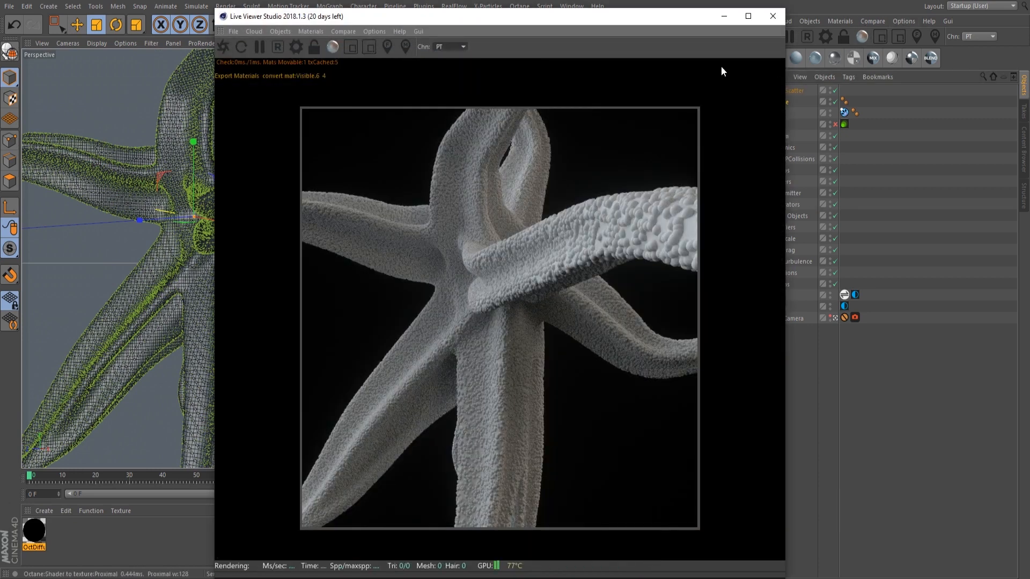
{"action": "left_click_drag", "start_coordinate": [681, 13], "coordinate": [476, 18]}
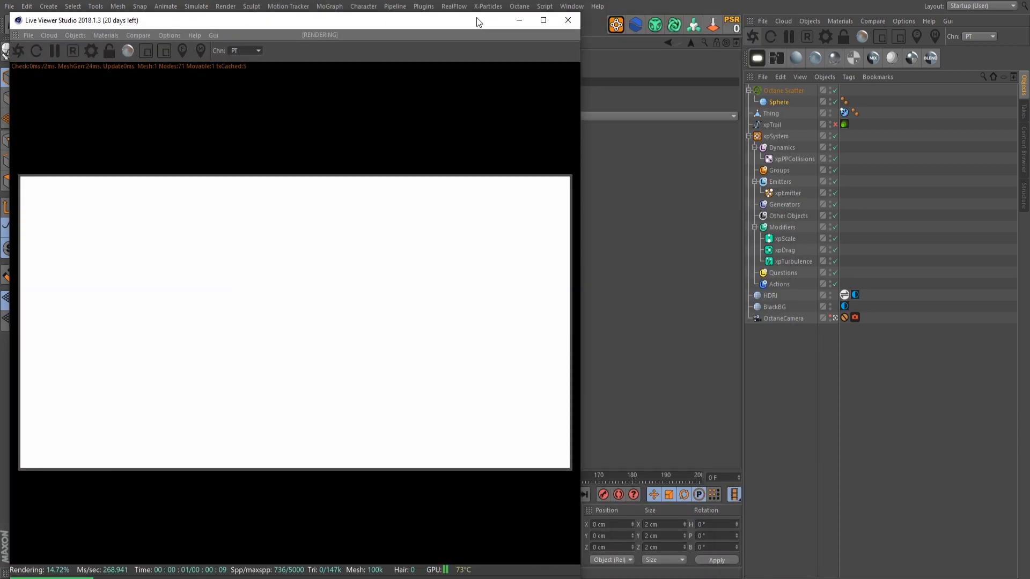
{"action": "left_click_drag", "start_coordinate": [337, 20], "coordinate": [331, 4]}
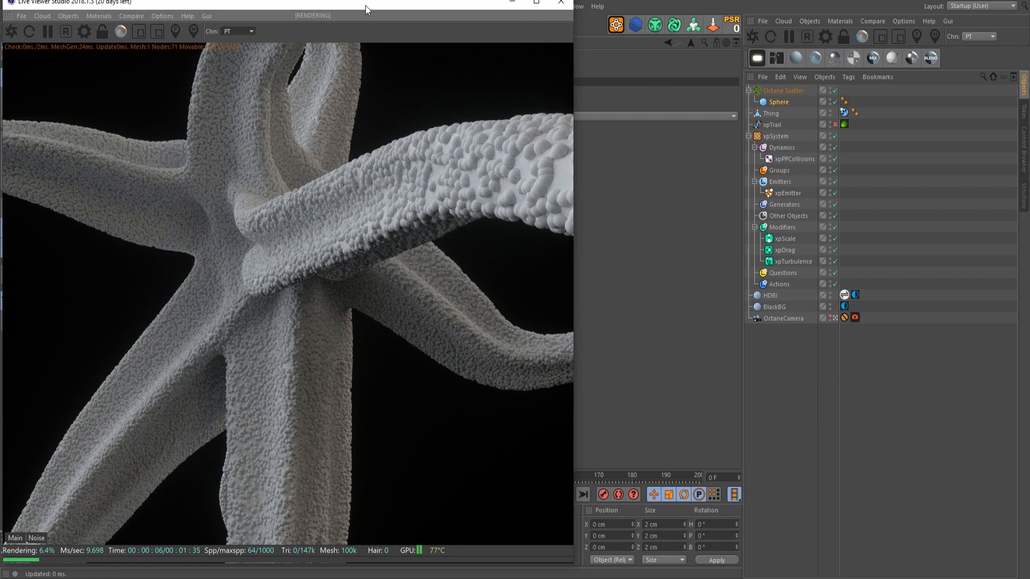
{"action": "left_click_drag", "start_coordinate": [76, 4], "coordinate": [332, 40]}
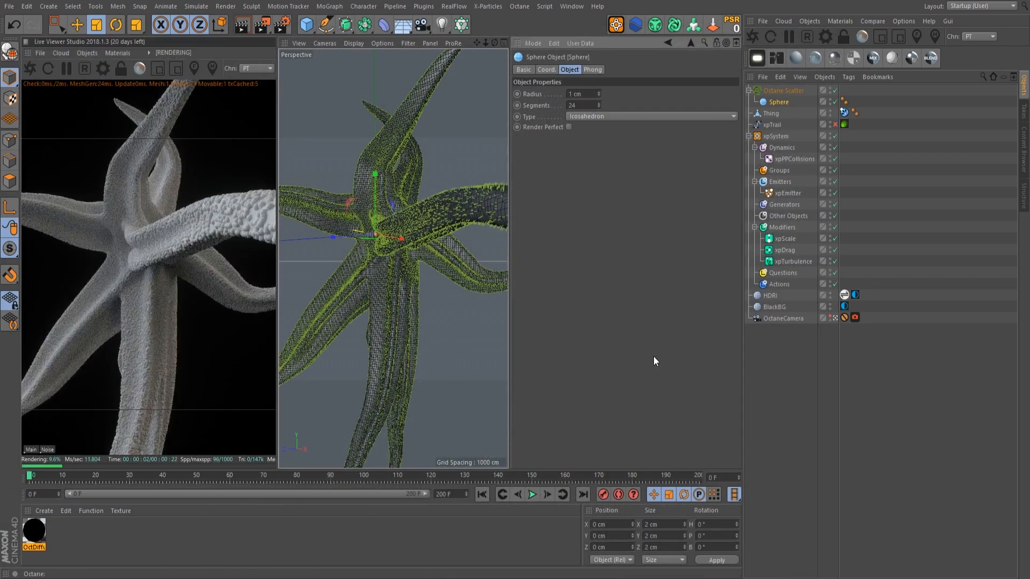
Assign a Noise shader to the scale of the Octane Scatter object
{"action": "left_click", "coordinate": [782, 91]}
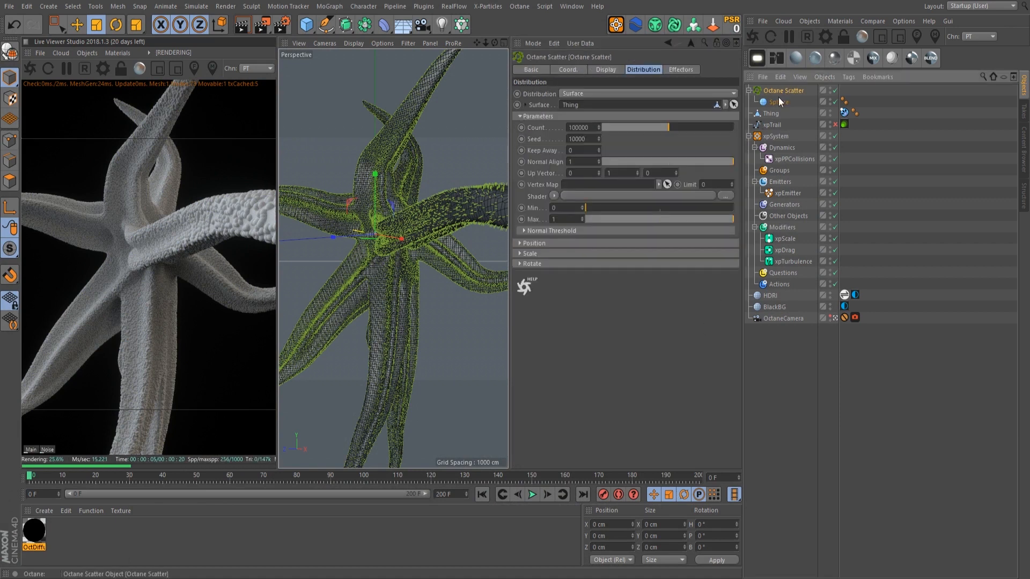
{"action": "left_click", "coordinate": [519, 243]}
{"action": "left_click", "coordinate": [519, 243]}
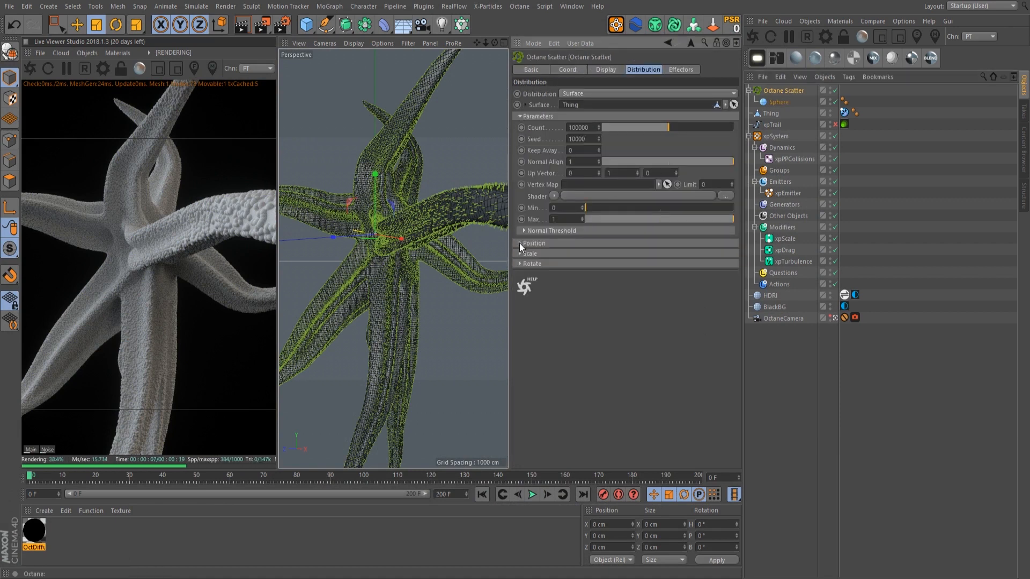
{"action": "left_click", "coordinate": [521, 254]}
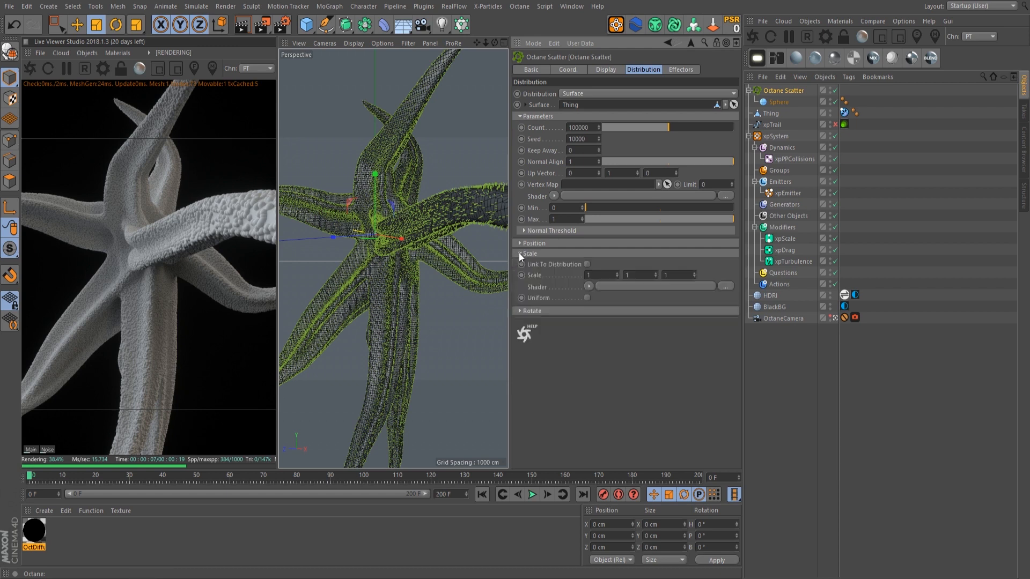
{"action": "left_click", "coordinate": [589, 287]}
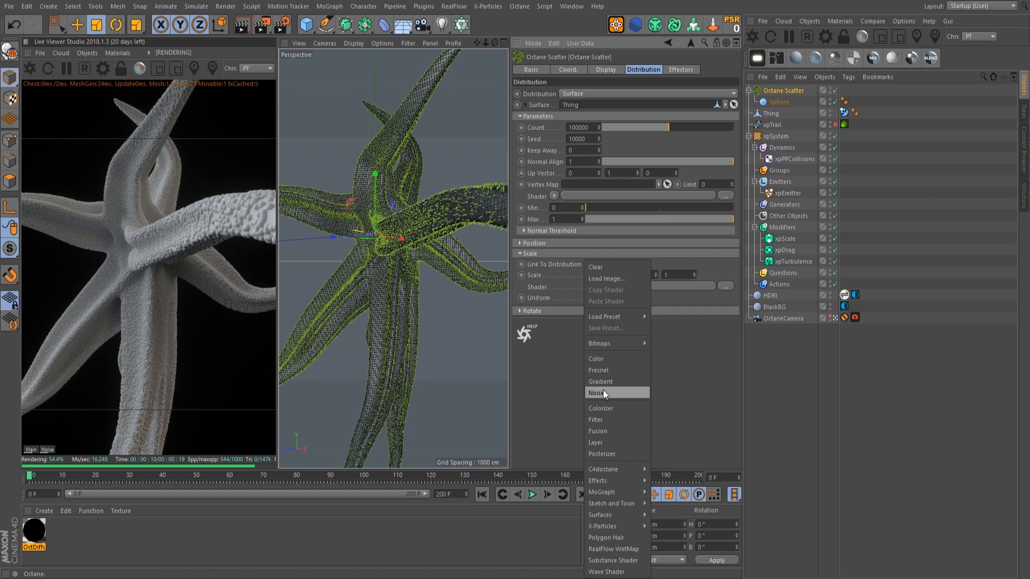
{"action": "left_click", "coordinate": [603, 393]}
Set the scale noise shader's global scale to 500%
{"action": "left_click", "coordinate": [596, 310]}
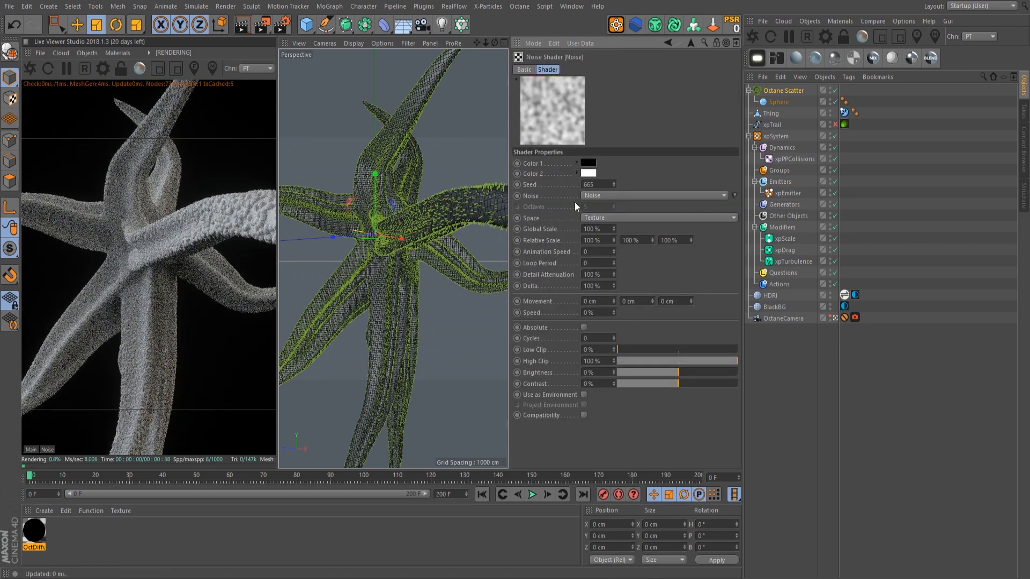
{"action": "left_click", "coordinate": [605, 229]}
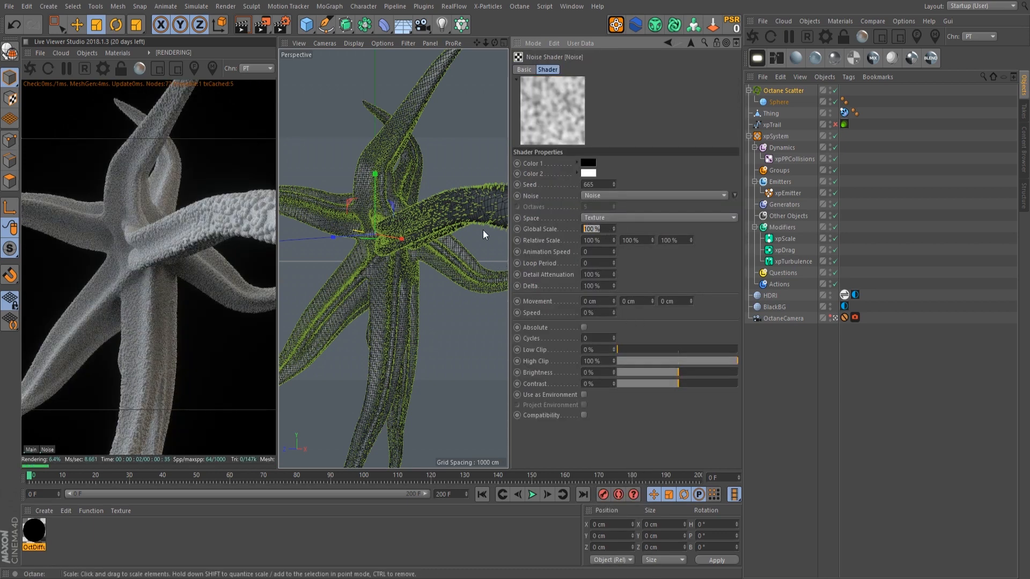
{"action": "type", "text": "500"}
{"action": "key", "text": "Return"}
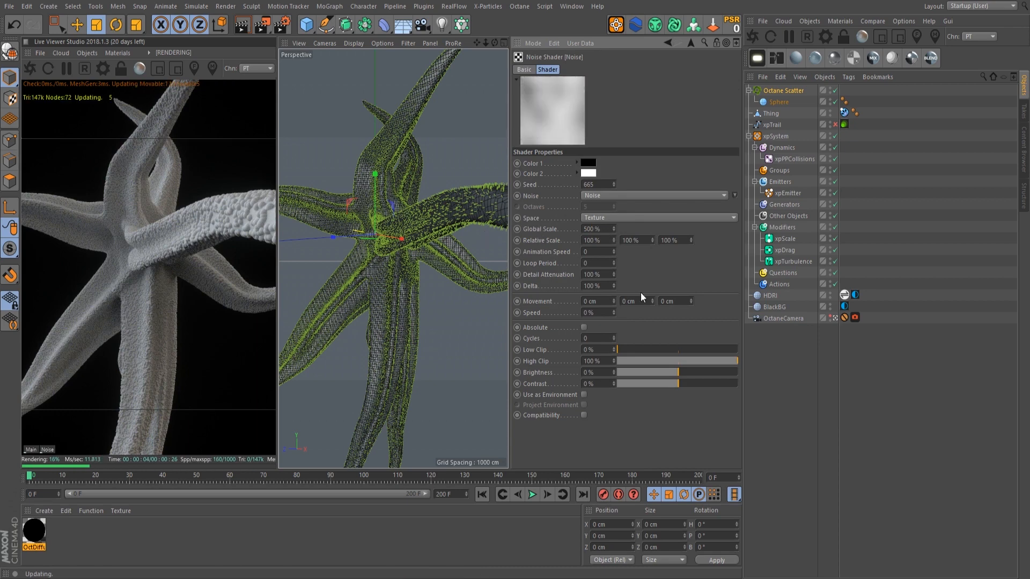
Set the scale noise shader's low clip to 11% and its contrast to 72%
{"action": "left_click_drag", "start_coordinate": [679, 383], "coordinate": [710, 383]}
{"action": "left_click_drag", "start_coordinate": [617, 350], "coordinate": [630, 348]}
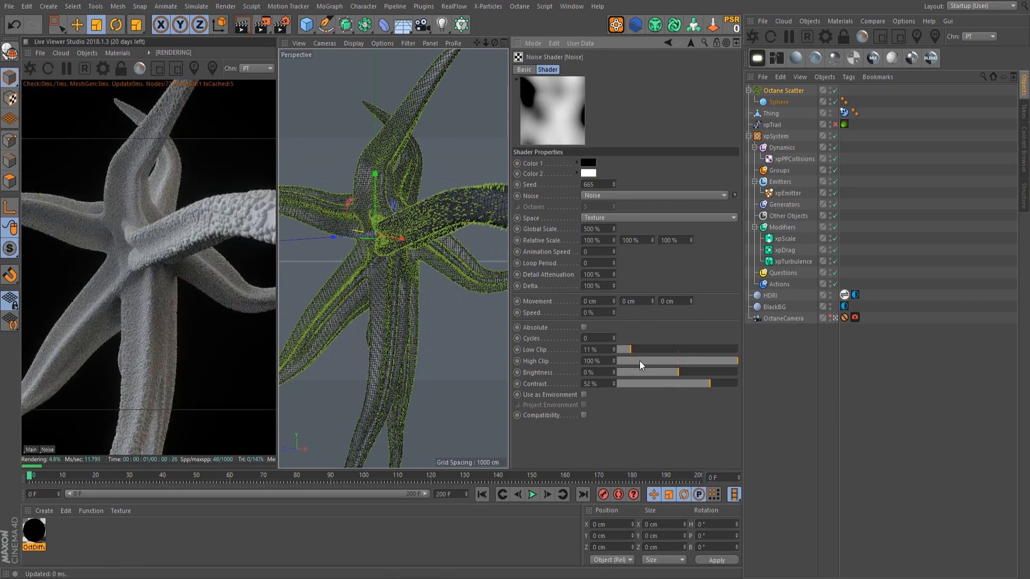
{"action": "left_click", "coordinate": [722, 384]}
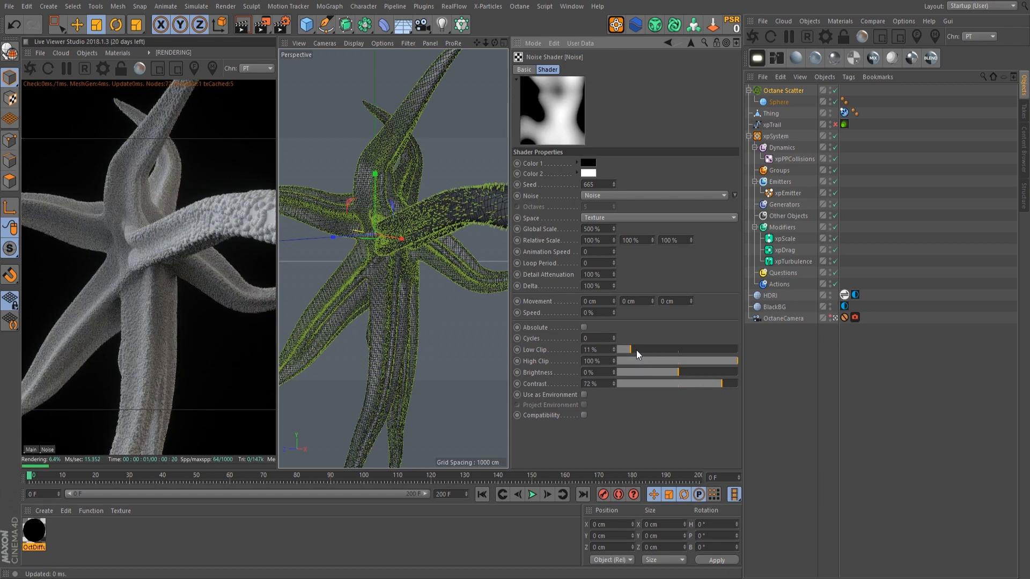
Leave the OctaneCamera view to inspect the spheres up close and return to the Octane Scatter's distribution settings
{"action": "left_click", "coordinate": [836, 318]}
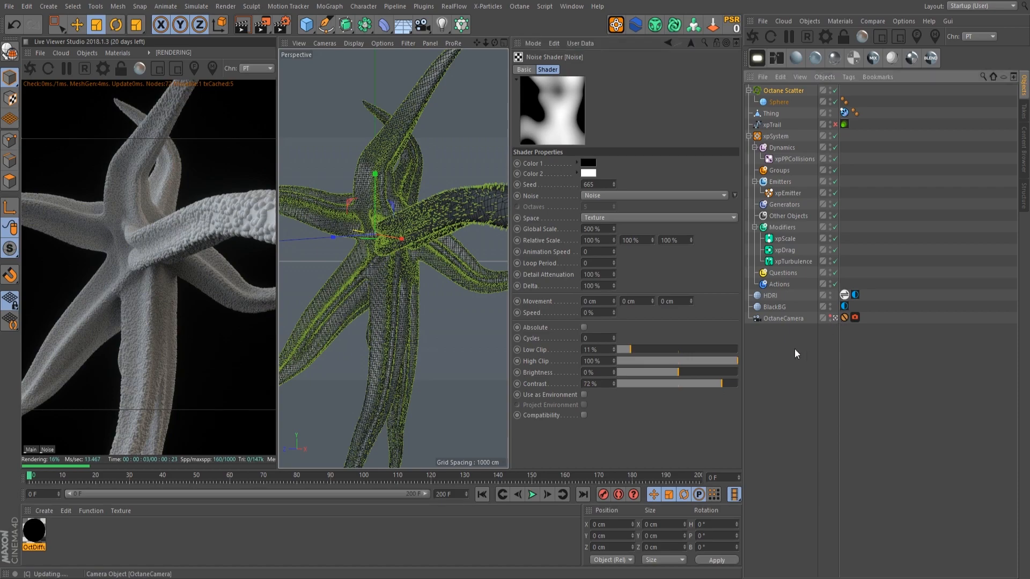
{"action": "scroll", "coordinate": [400, 252], "scroll_direction": "up", "scroll_amount": 3}
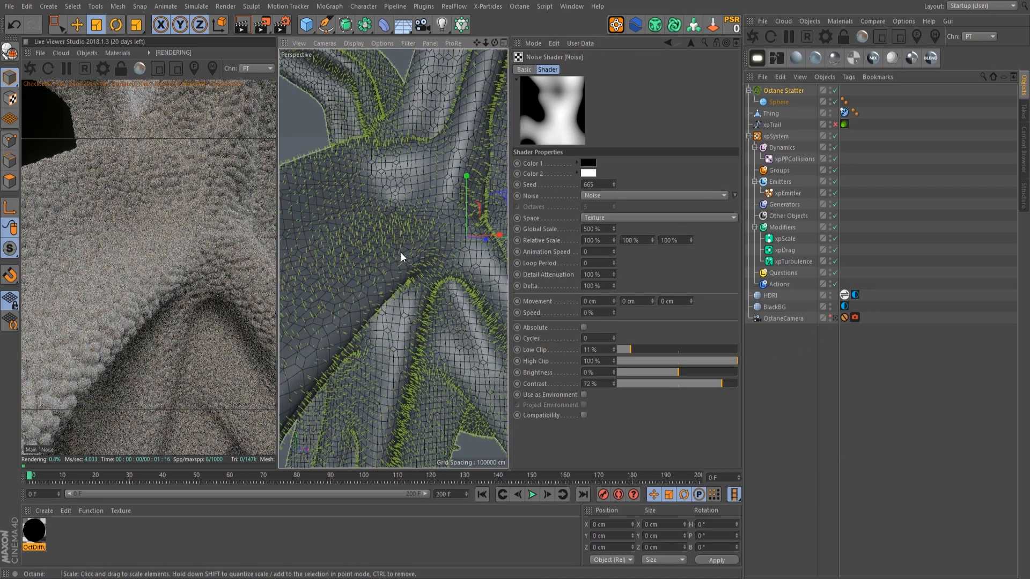
{"action": "scroll", "coordinate": [401, 253], "scroll_direction": "down", "scroll_amount": 3}
{"action": "scroll", "coordinate": [423, 261], "scroll_direction": "up", "scroll_amount": 5}
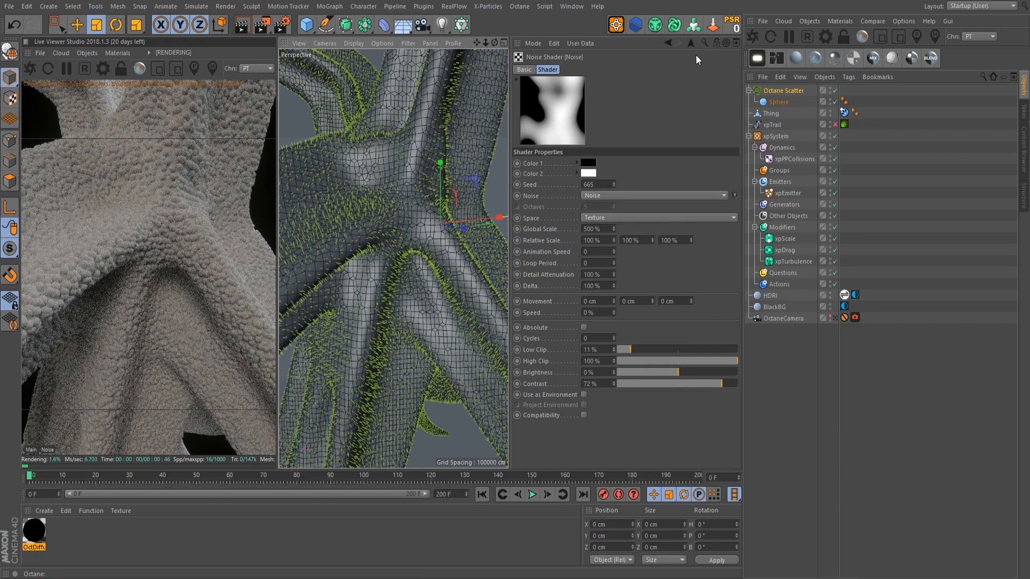
{"action": "left_click", "coordinate": [690, 43]}
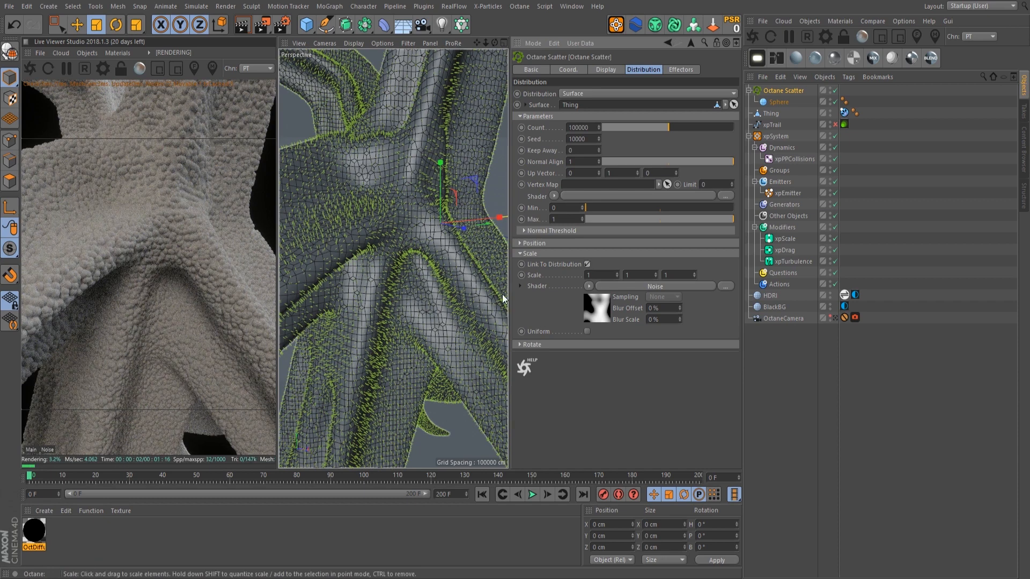
{"action": "left_click", "coordinate": [598, 316]}
{"action": "left_click", "coordinate": [691, 43]}
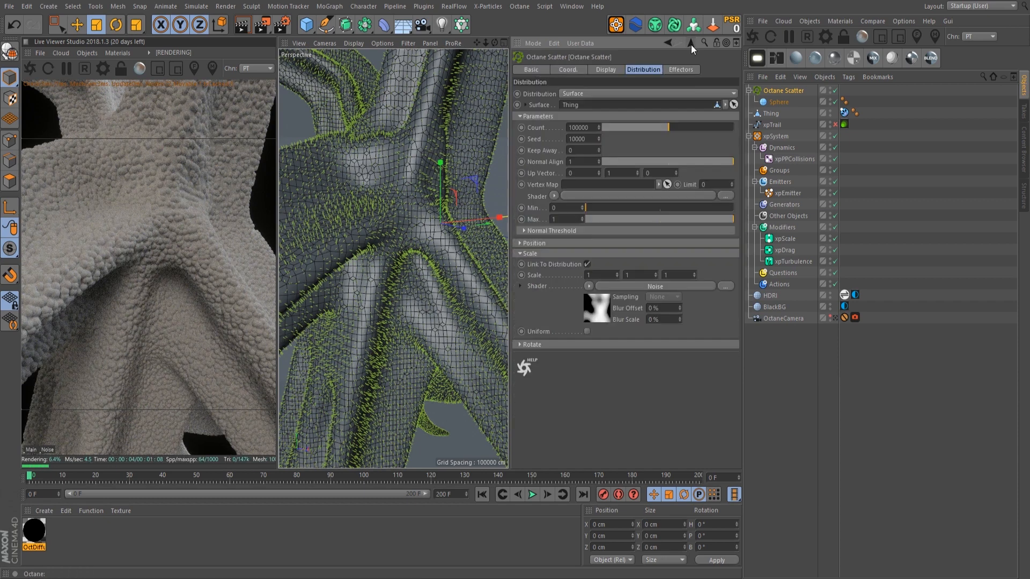
Set the Octane Scatter's scale to 2 on all three axes
{"action": "left_click_drag", "start_coordinate": [615, 274], "coordinate": [537, 258]}
{"action": "type", "text": "2"}
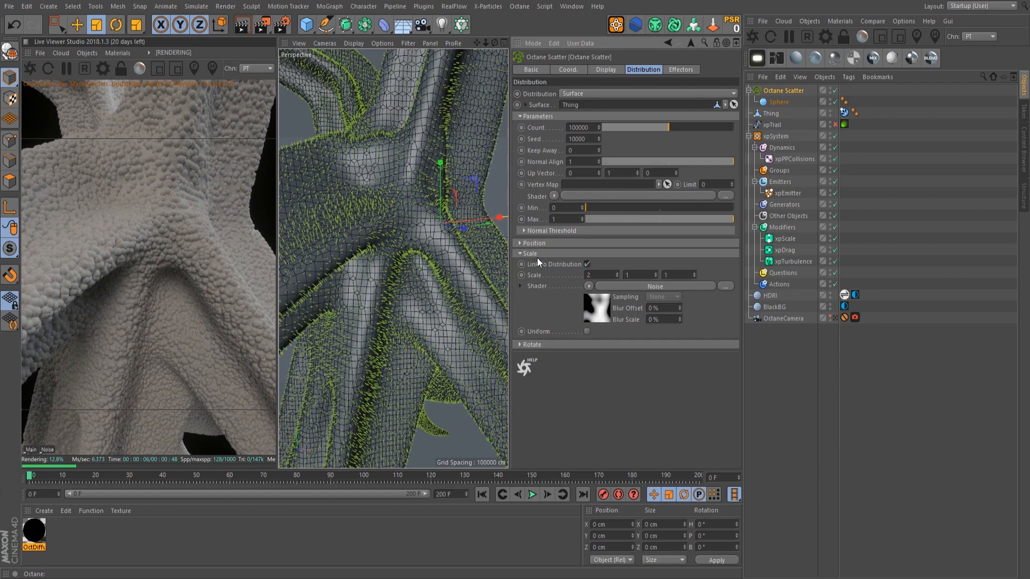
{"action": "key", "text": "Tab"}
{"action": "type", "text": "2"}
{"action": "key", "text": "Tab"}
{"action": "type", "text": "2"}
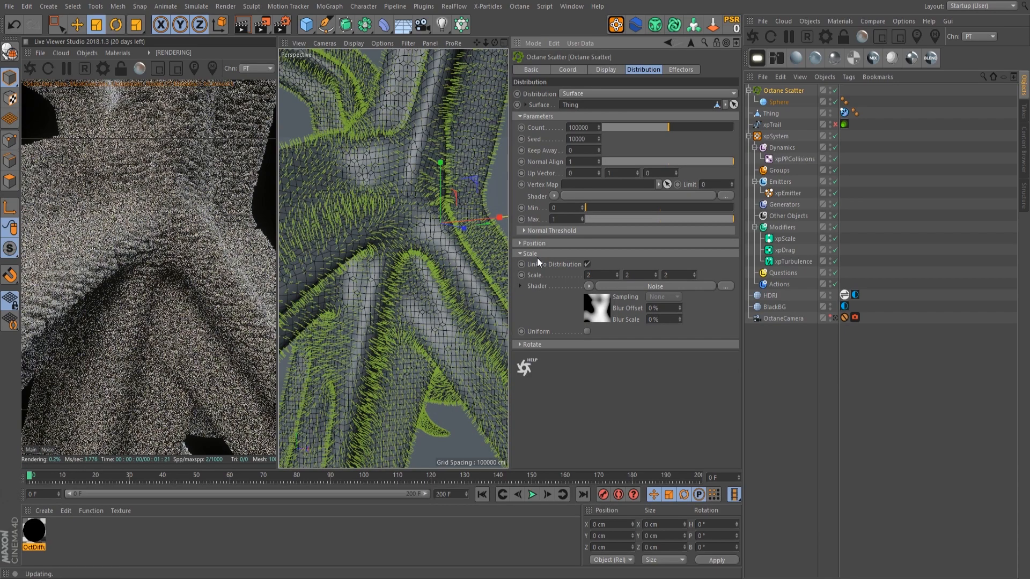
Set the Octane Scatter's scale to 0.5 on all three axes
{"action": "left_click_drag", "start_coordinate": [600, 275], "coordinate": [470, 274]}
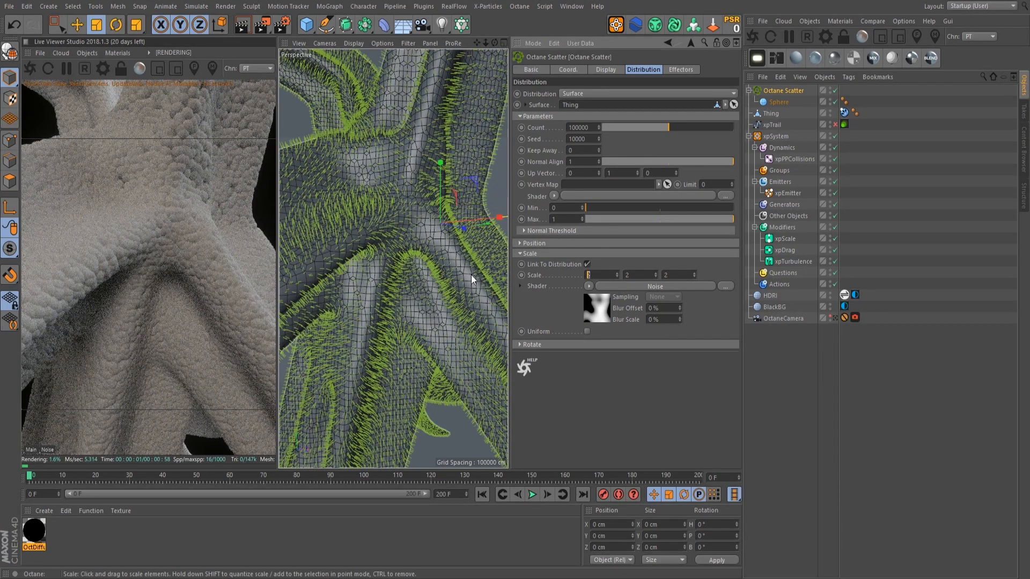
{"action": "type", "text": "0.5"}
{"action": "key", "text": "Tab"}
{"action": "type", "text": "0.5"}
{"action": "key", "text": "Tab"}
{"action": "type", "text": "0.5"}
{"action": "key", "text": "Tab"}
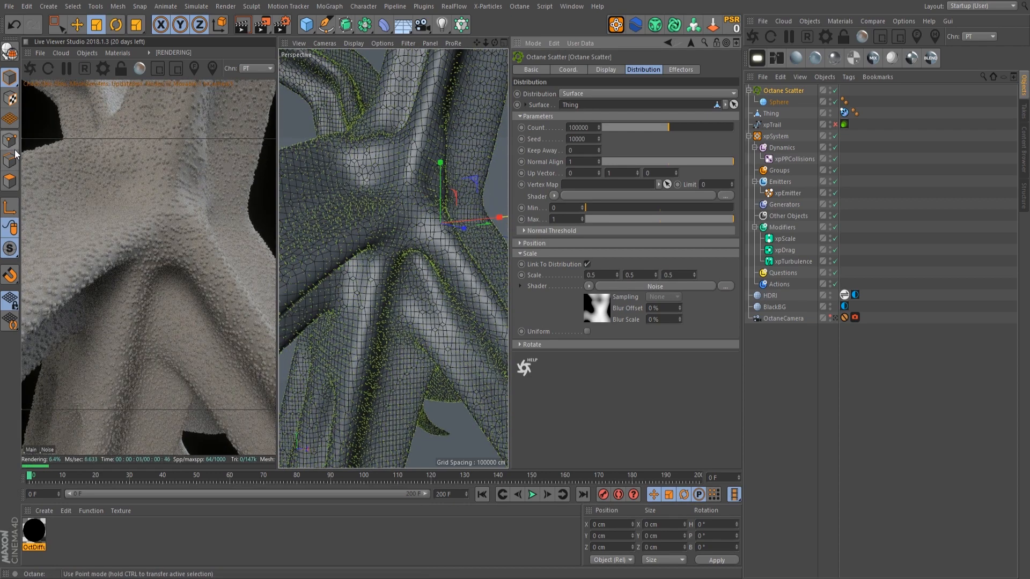
Duplicate the sphere inside the Octane Scatter and set the copy's radius to 2 cm
{"action": "left_click", "coordinate": [779, 102]}
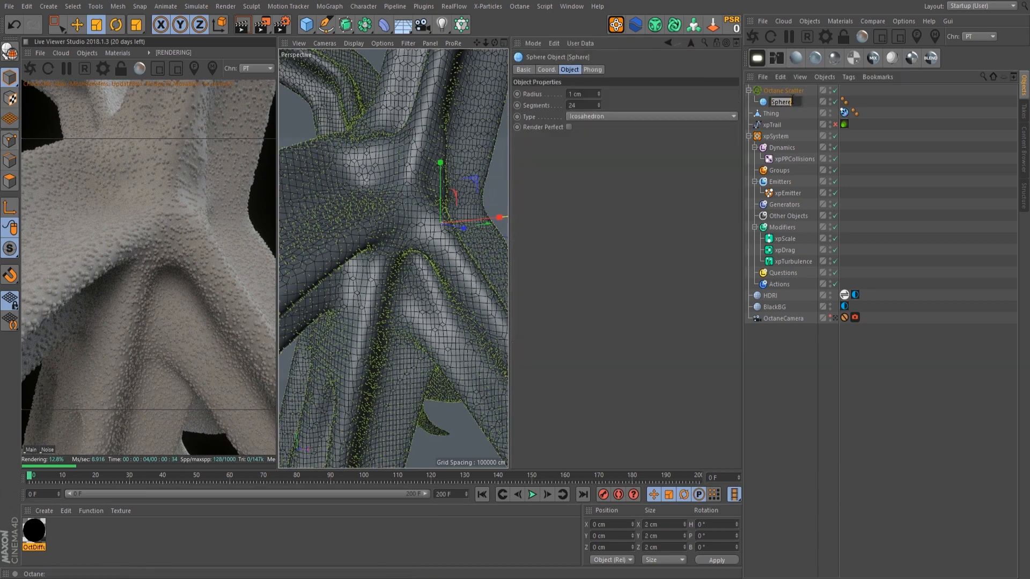
{"action": "left_click_drag", "start_coordinate": [784, 101], "coordinate": [781, 109], "text": "ctrl"}
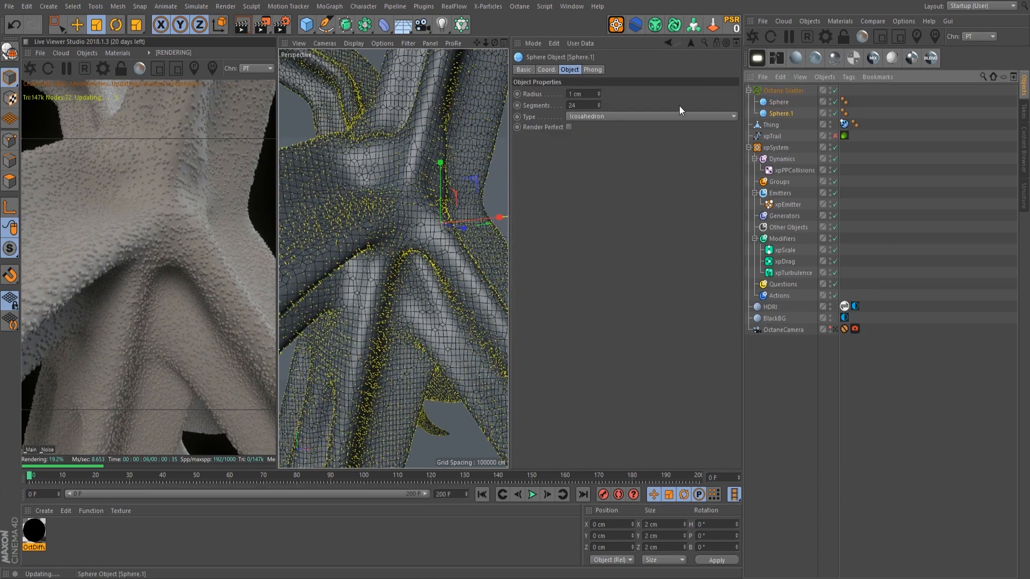
{"action": "double_click", "coordinate": [588, 95]}
{"action": "type", "text": "2"}
{"action": "key", "text": "Return"}
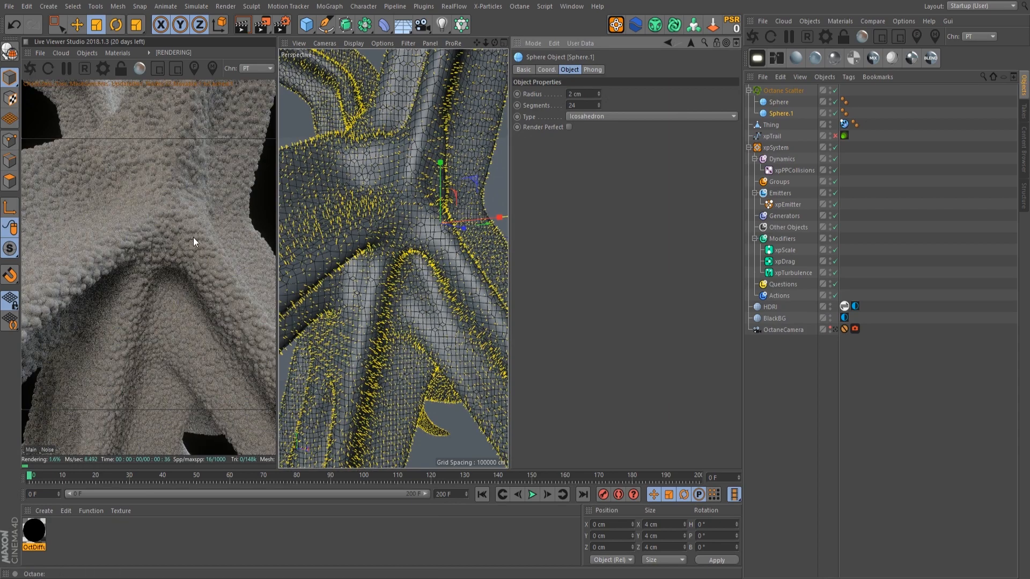
Set the Octane Scatter's count to 30000
{"action": "left_click", "coordinate": [835, 329]}
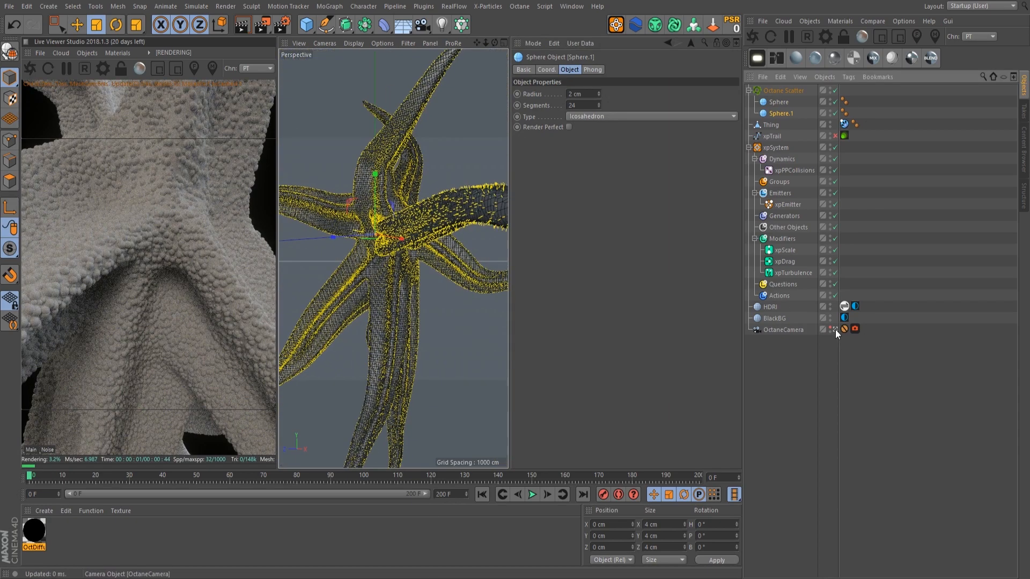
{"action": "left_click", "coordinate": [835, 330]}
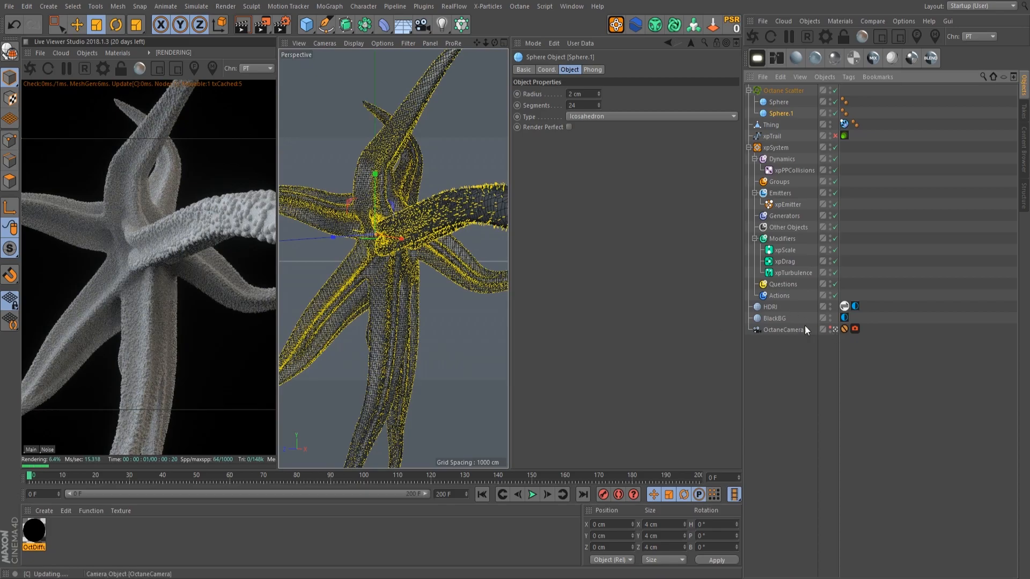
{"action": "left_click_drag", "start_coordinate": [320, 209], "coordinate": [419, 214], "text": "alt"}
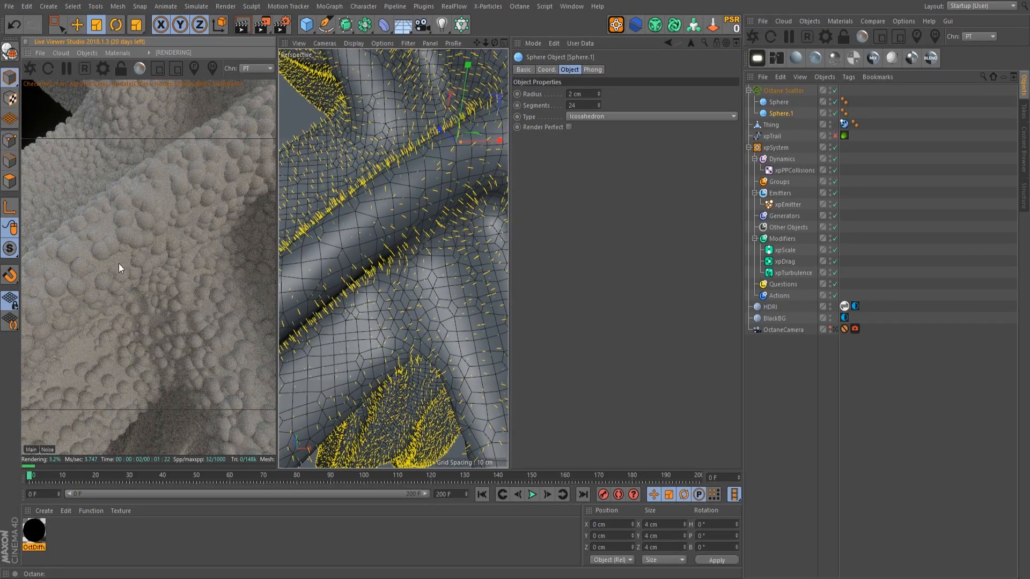
{"action": "left_click", "coordinate": [783, 90]}
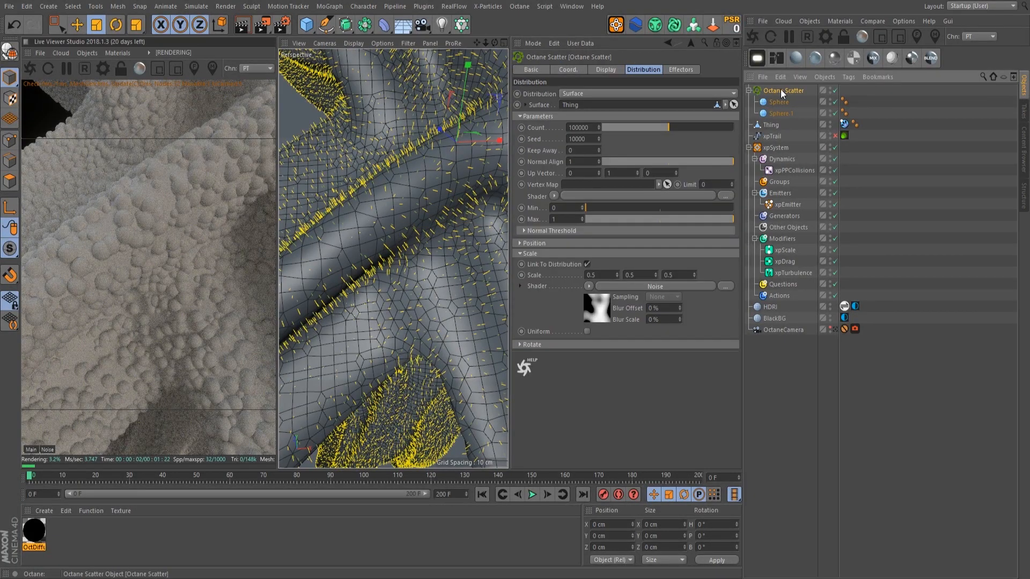
{"action": "double_click", "coordinate": [577, 127]}
{"action": "type", "text": "3000"}
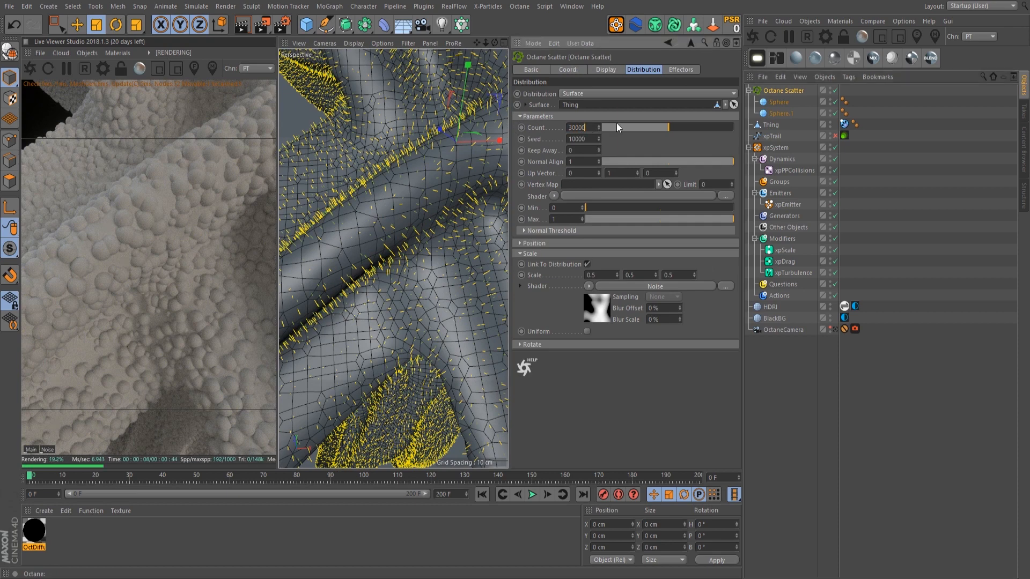
{"action": "key", "text": "Return"}
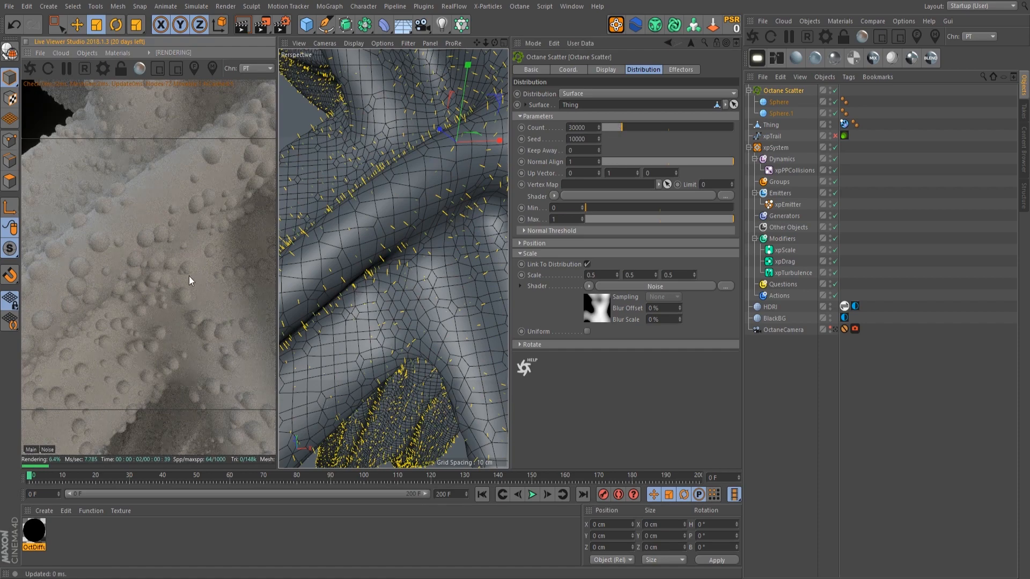
Examine the distribution and size variation of the scattered spheres on the creature's arms and centre from several angles and distances
{"action": "scroll", "coordinate": [403, 238], "scroll_direction": "down", "scroll_amount": 3}
{"action": "scroll", "coordinate": [407, 253], "scroll_direction": "down", "scroll_amount": 10}
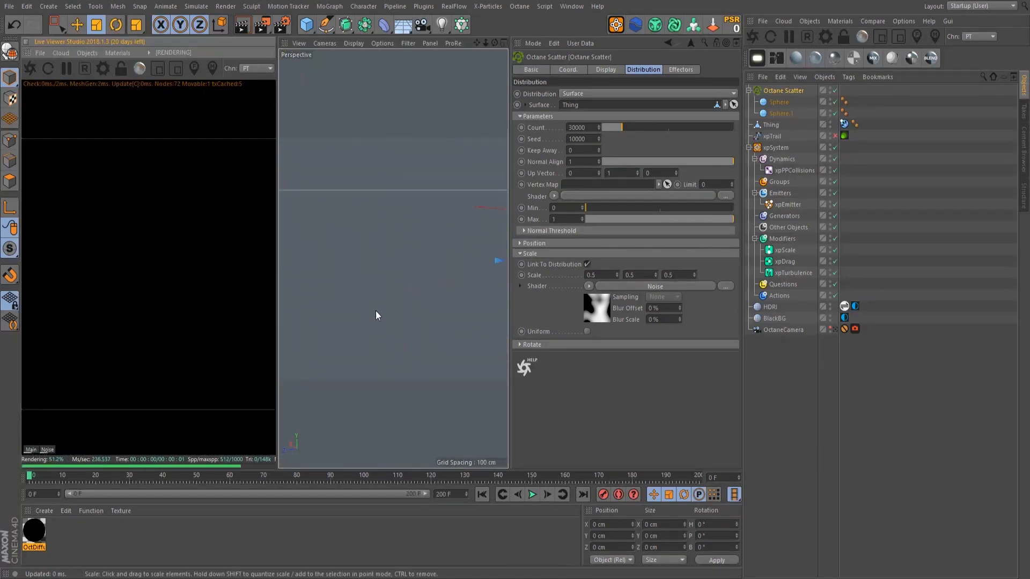
{"action": "scroll", "coordinate": [394, 311], "scroll_direction": "up", "scroll_amount": 10}
{"action": "scroll", "coordinate": [433, 261], "scroll_direction": "up", "scroll_amount": 6}
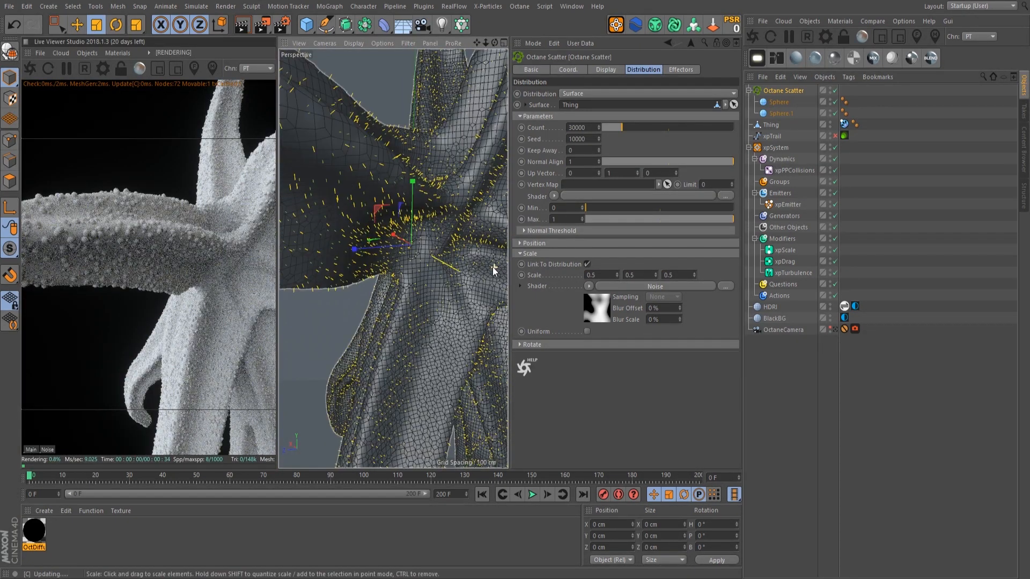
{"action": "scroll", "coordinate": [428, 265], "scroll_direction": "down", "scroll_amount": 8}
{"action": "scroll", "coordinate": [418, 267], "scroll_direction": "up", "scroll_amount": 3}
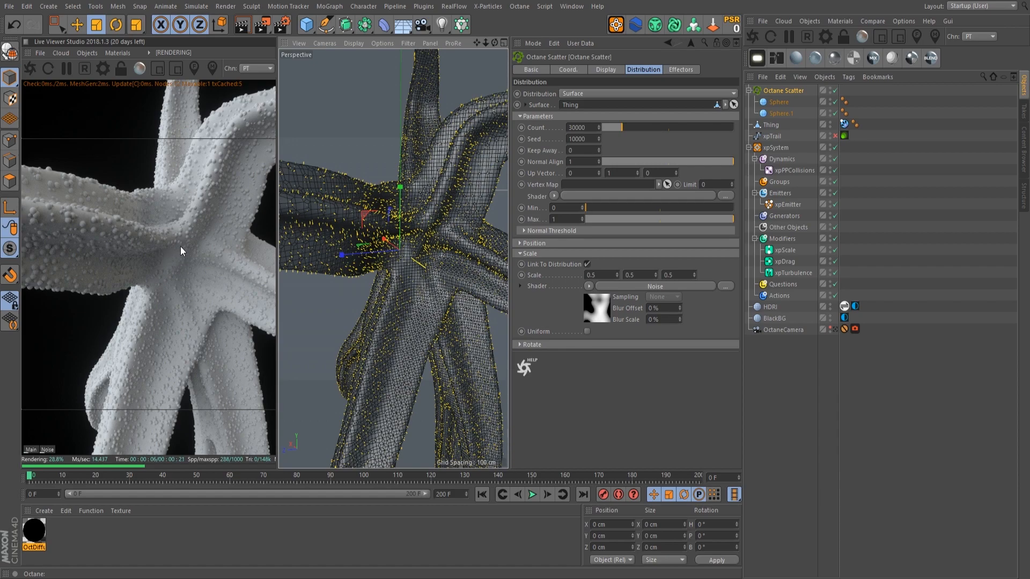
{"action": "left_click_drag", "start_coordinate": [181, 246], "coordinate": [194, 269]}
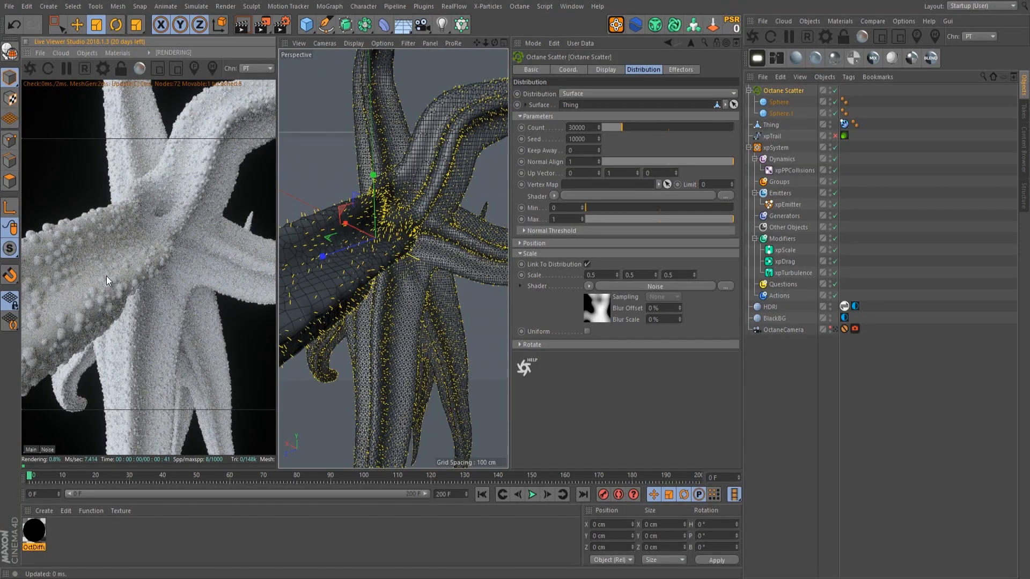
{"action": "scroll", "coordinate": [105, 277], "scroll_direction": "up", "scroll_amount": 2}
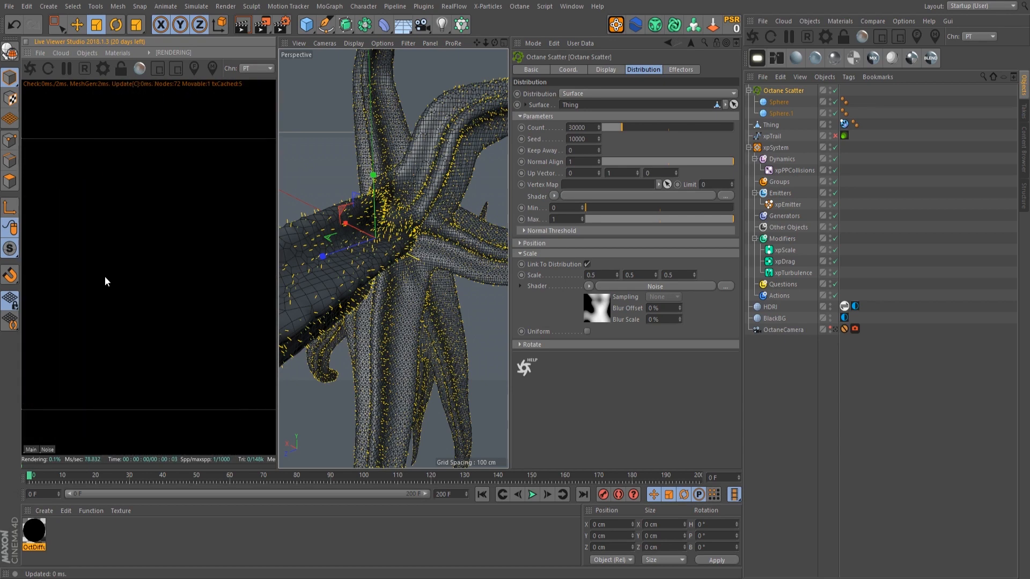
{"action": "scroll", "coordinate": [104, 277], "scroll_direction": "down", "scroll_amount": 1}
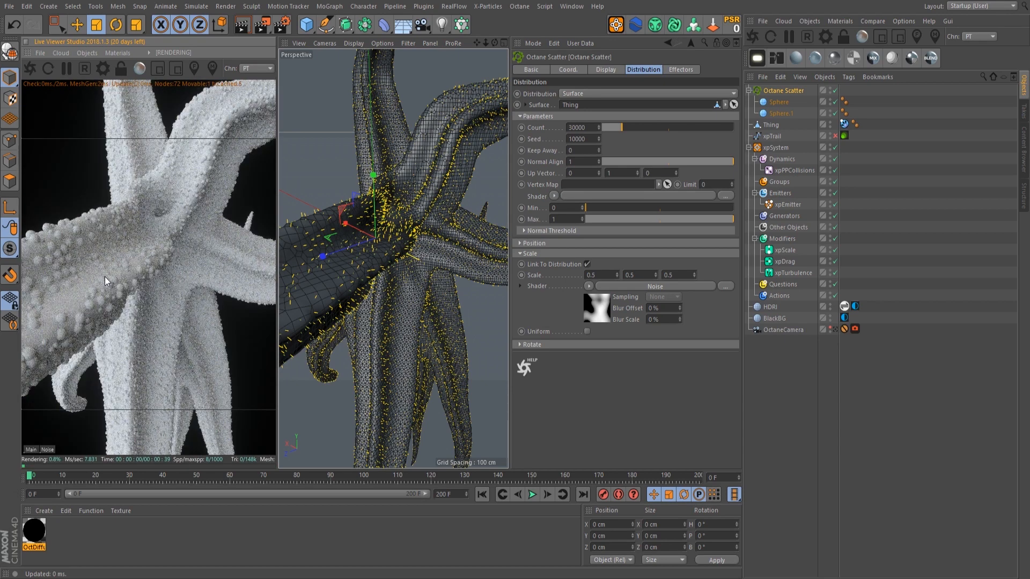
{"action": "scroll", "coordinate": [105, 277], "scroll_direction": "up", "scroll_amount": 1}
{"action": "scroll", "coordinate": [105, 275], "scroll_direction": "down", "scroll_amount": 1}
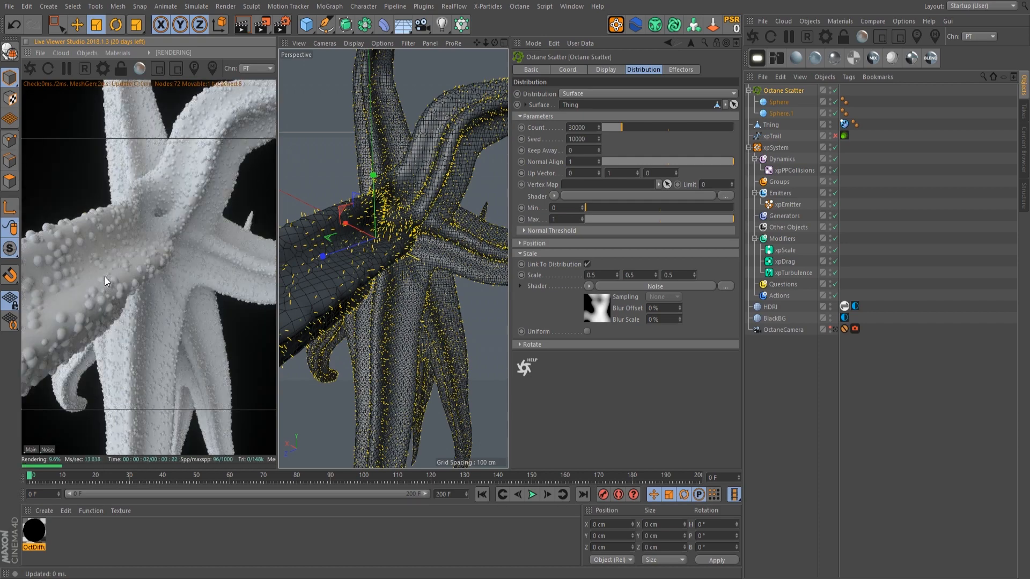
{"action": "scroll", "coordinate": [394, 234], "scroll_direction": "up", "scroll_amount": 2}
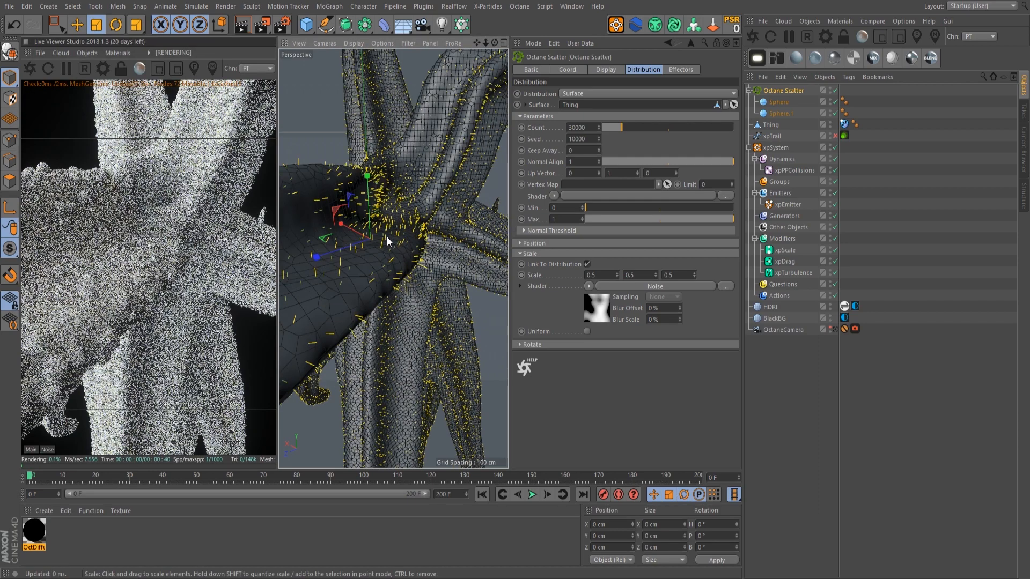
{"action": "scroll", "coordinate": [391, 239], "scroll_direction": "up", "scroll_amount": 3}
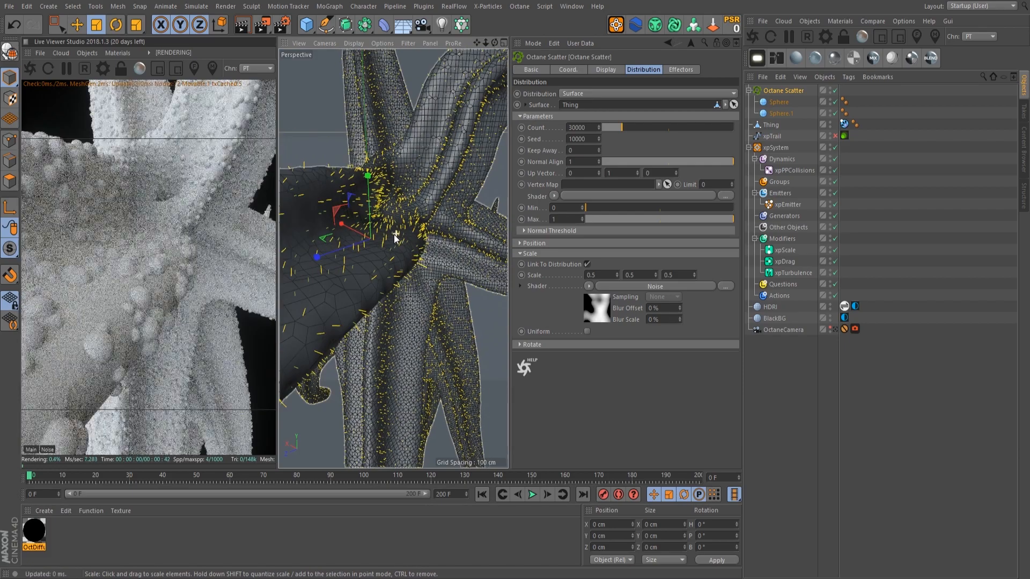
{"action": "scroll", "coordinate": [395, 237], "scroll_direction": "down", "scroll_amount": 1}
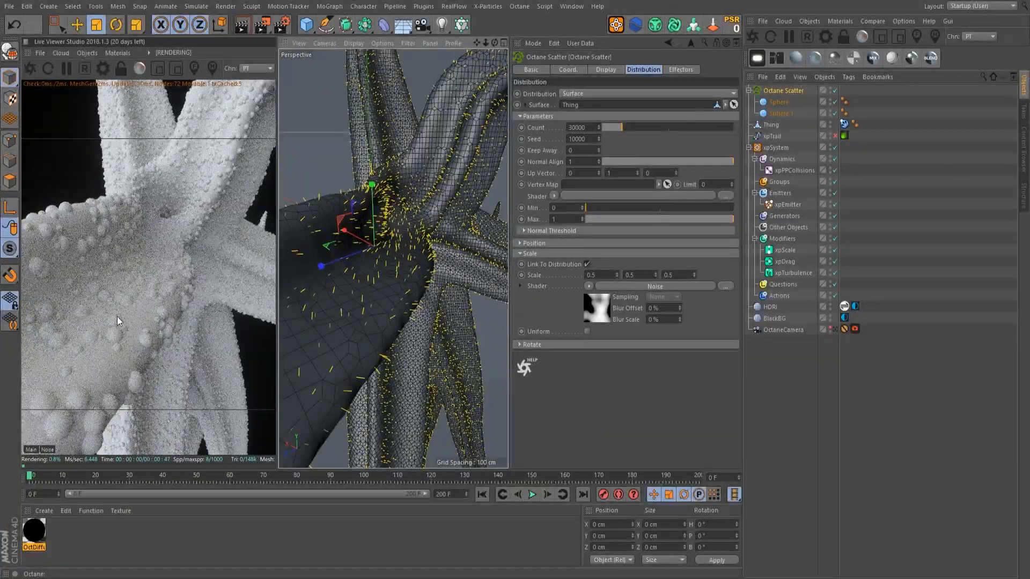
{"action": "scroll", "coordinate": [117, 317], "scroll_direction": "up", "scroll_amount": 2}
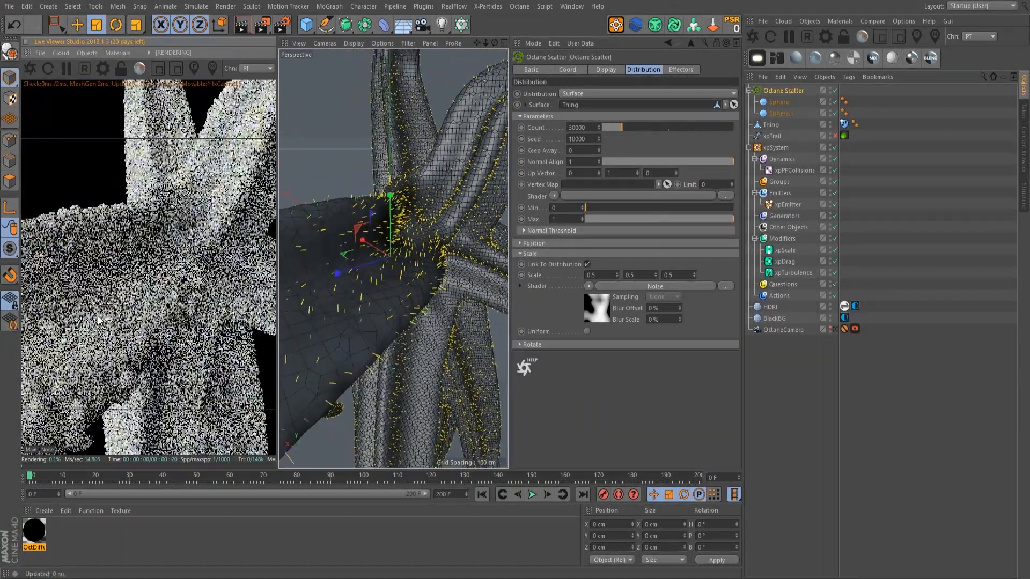
{"action": "left_click_drag", "start_coordinate": [118, 311], "coordinate": [99, 330]}
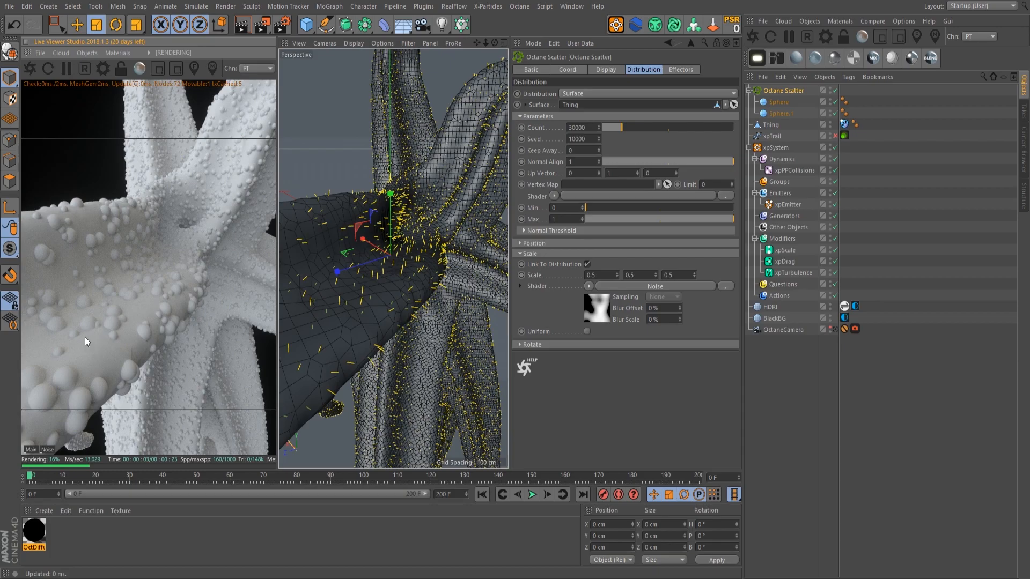
{"action": "left_click_drag", "start_coordinate": [85, 337], "coordinate": [117, 152]}
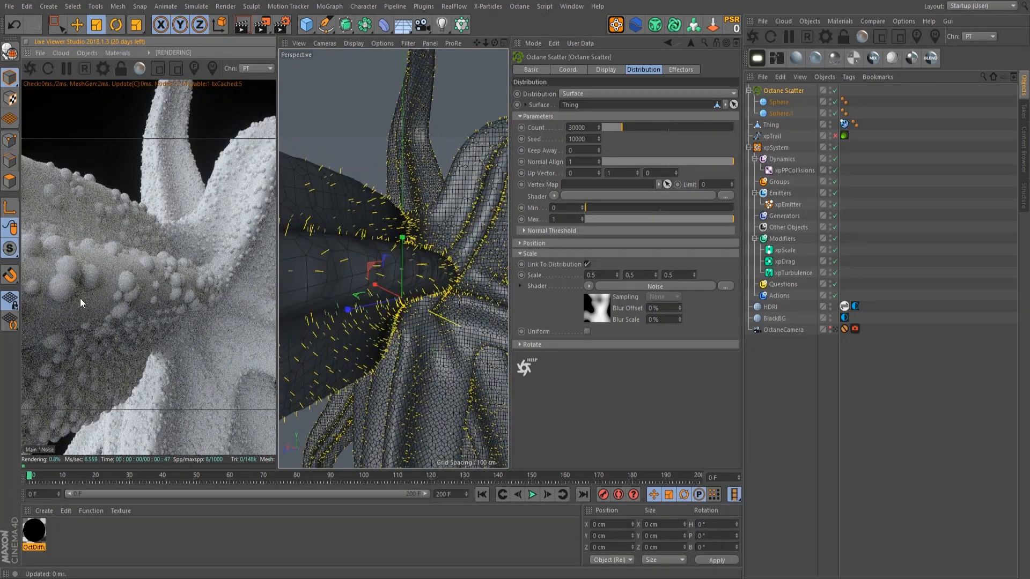
{"action": "left_click_drag", "start_coordinate": [100, 314], "coordinate": [144, 325]}
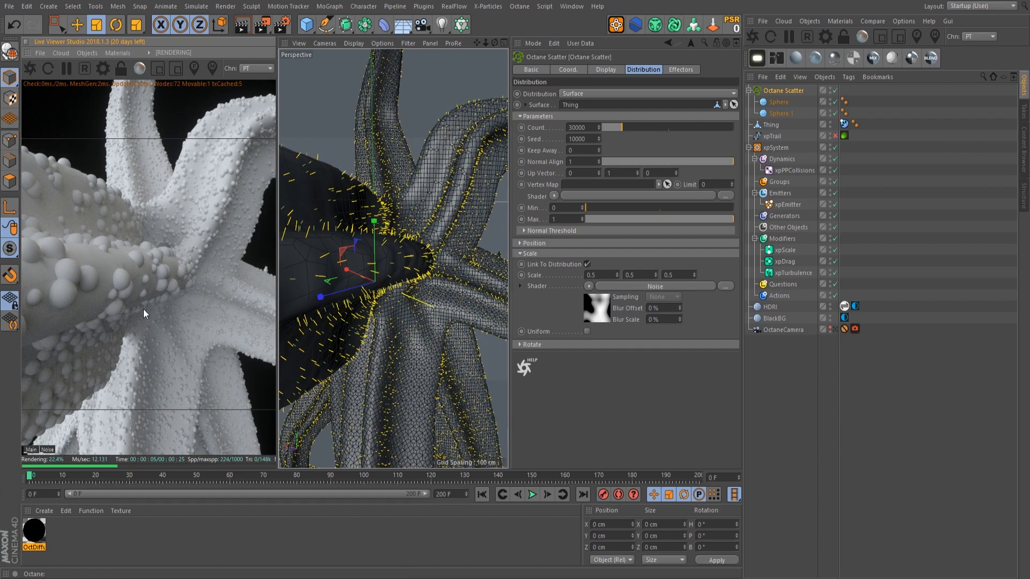
{"action": "left_click_drag", "start_coordinate": [113, 310], "coordinate": [0, 261]}
{"action": "middle_click_drag", "start_coordinate": [475, 262], "coordinate": [377, 285], "text": "alt"}
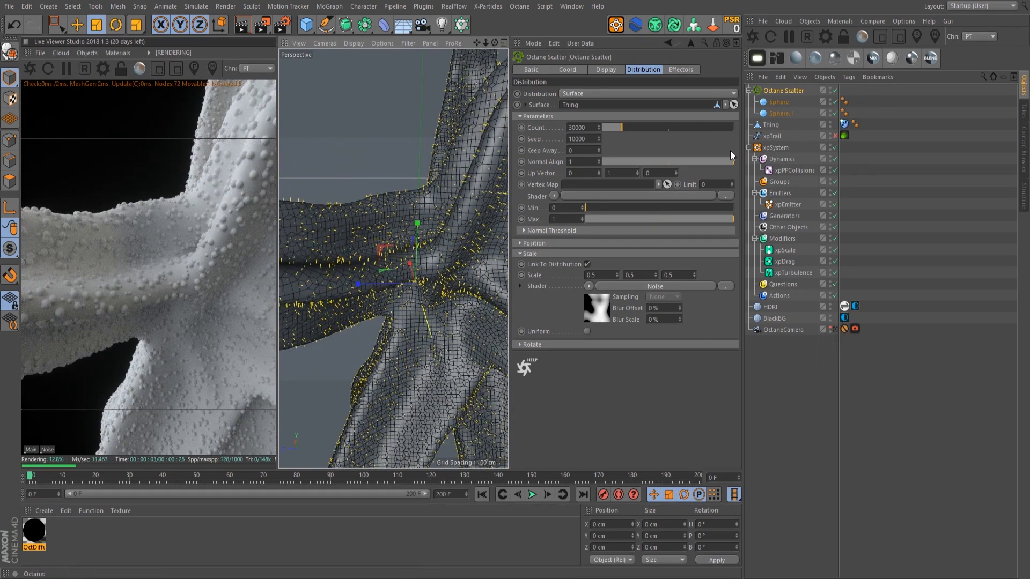
Turn off Link To Distribution for the Octane Scatter's scale
{"action": "left_click", "coordinate": [610, 310]}
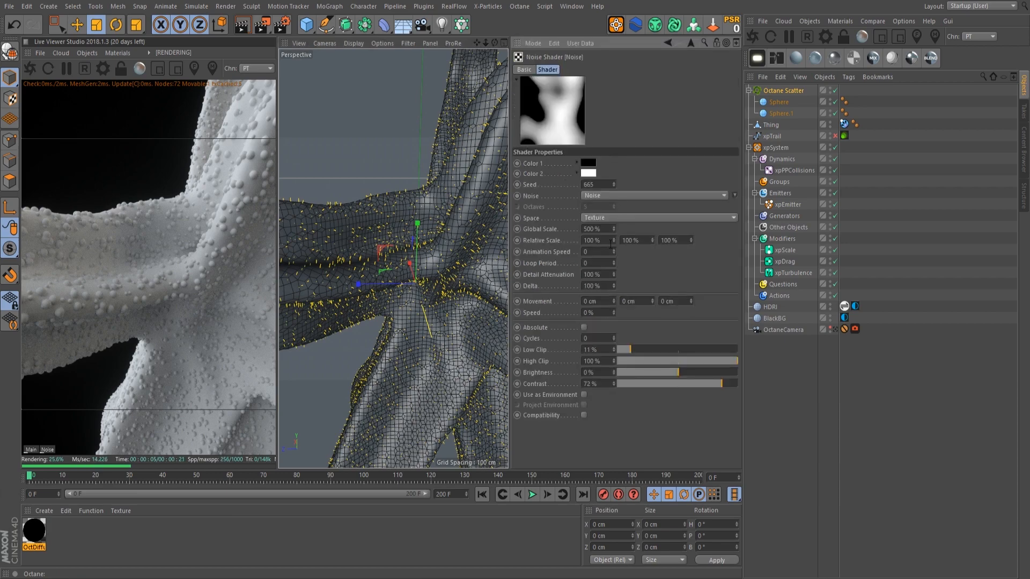
{"action": "left_click", "coordinate": [835, 329]}
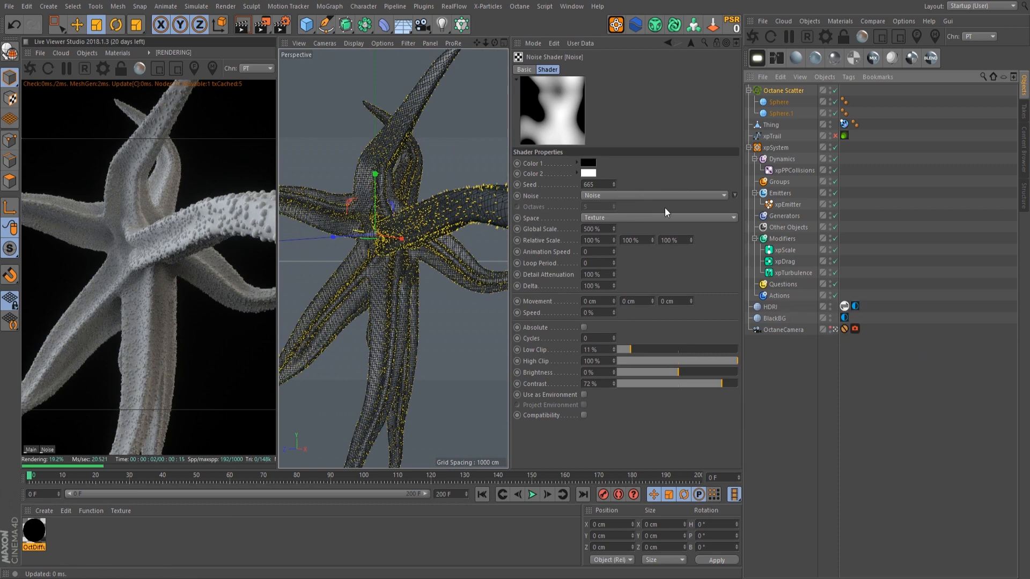
{"action": "left_click", "coordinate": [794, 93]}
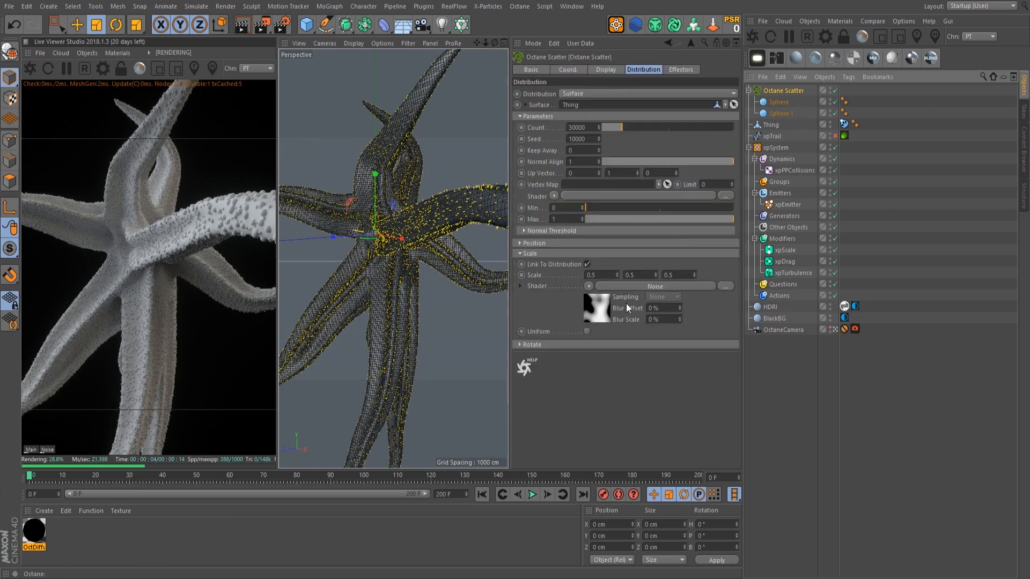
{"action": "left_click", "coordinate": [588, 265]}
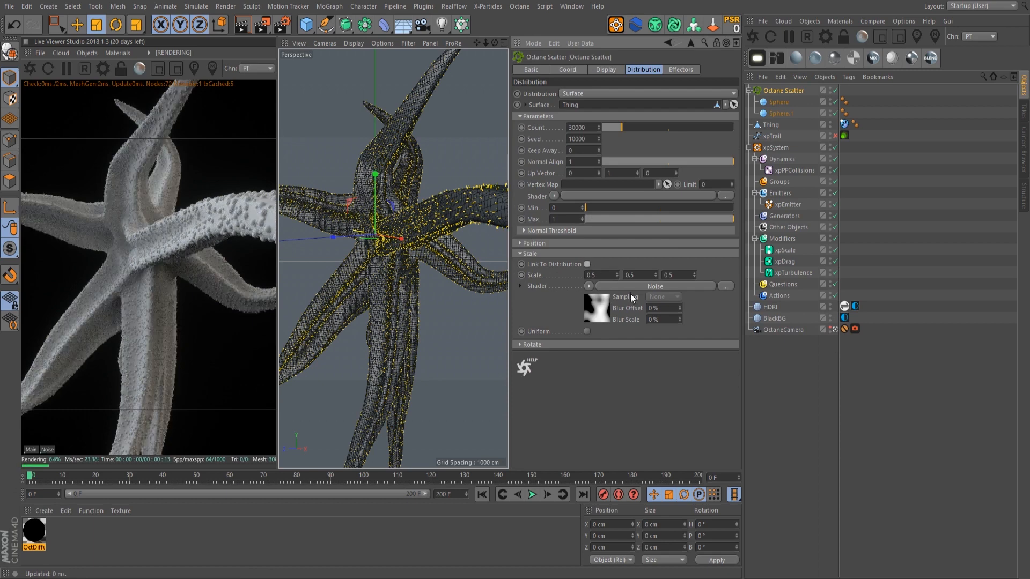
Try the Nutous, Pezo and Poxo noise types in the Octane Scatter's scale shader
{"action": "left_click", "coordinate": [600, 311]}
{"action": "left_click", "coordinate": [630, 197]}
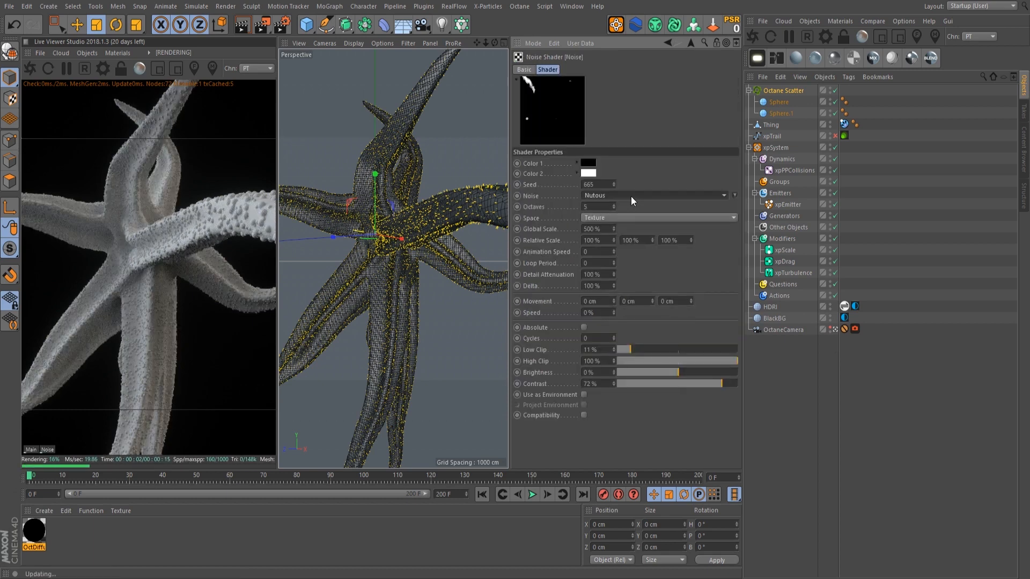
{"action": "scroll", "coordinate": [632, 194], "scroll_direction": "down", "scroll_amount": 1}
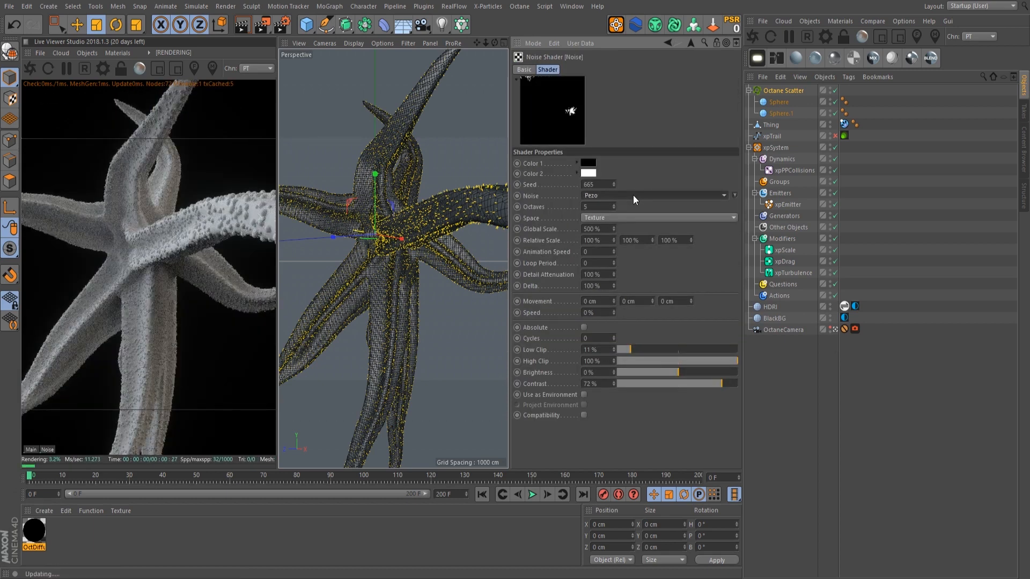
{"action": "scroll", "coordinate": [633, 195], "scroll_direction": "down", "scroll_amount": 1}
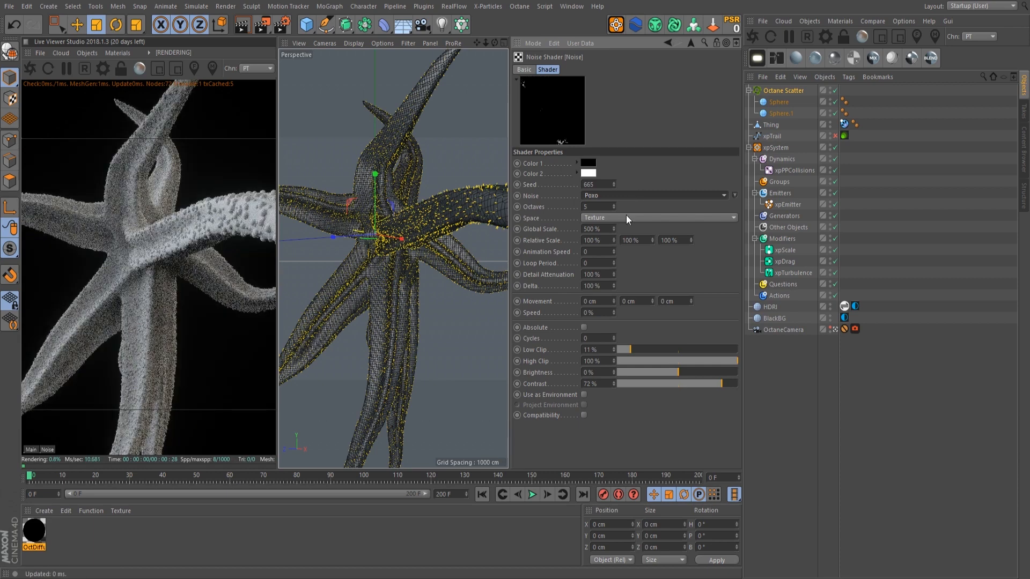
{"action": "left_click", "coordinate": [755, 37]}
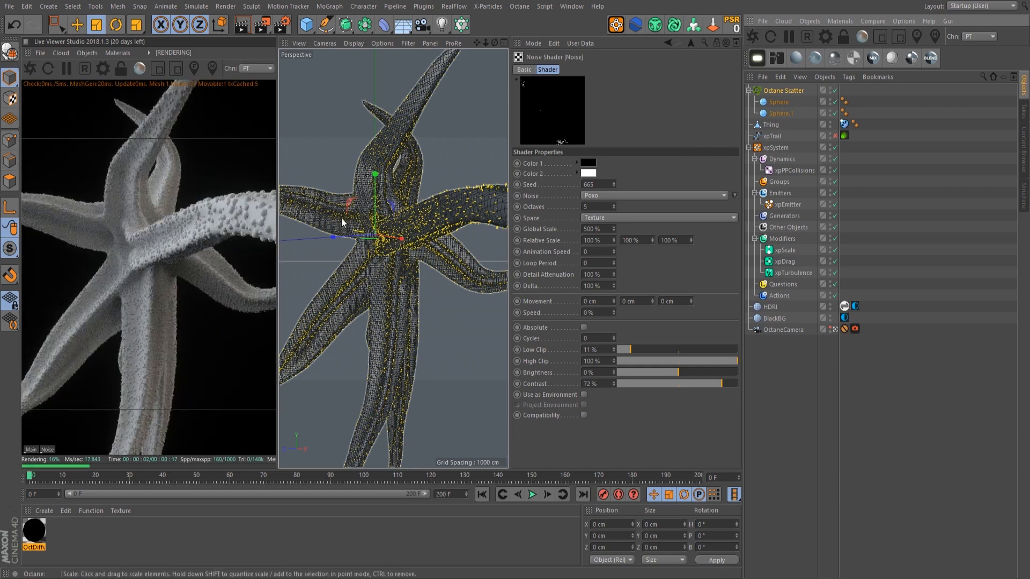
Set the scale noise's contrast to 28 % and try the Stupl noise type
{"action": "left_click", "coordinate": [695, 384]}
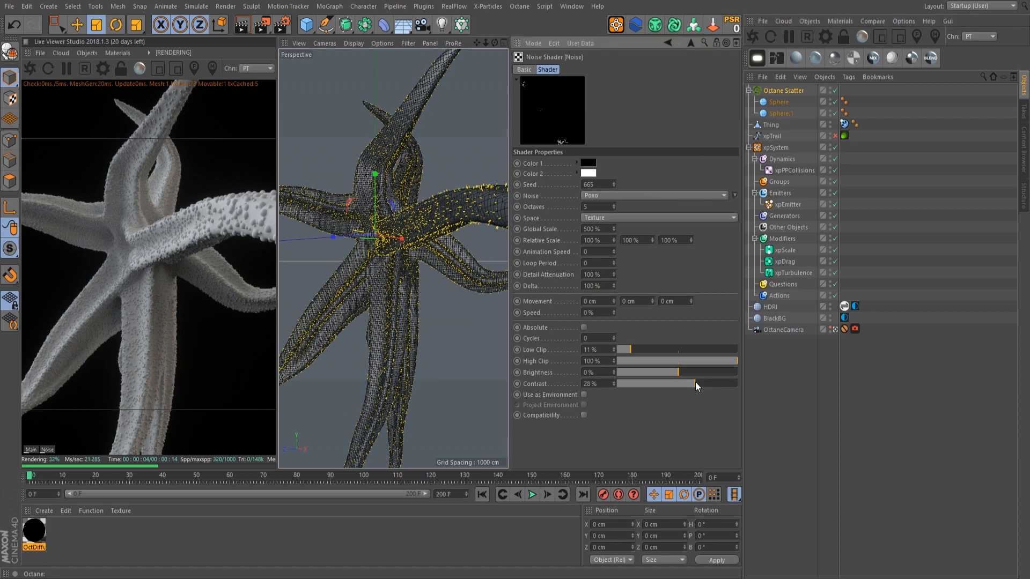
{"action": "left_click", "coordinate": [643, 198]}
{"action": "left_click", "coordinate": [643, 195]}
{"action": "scroll", "coordinate": [642, 195], "scroll_direction": "down", "scroll_amount": 1}
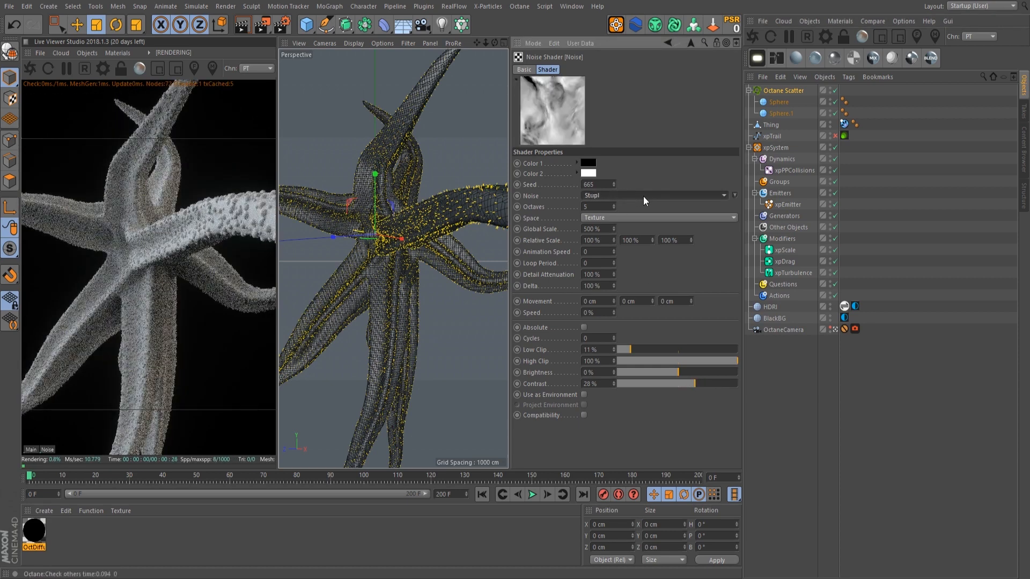
Raise the scale noise's low clip to 29 % and its contrast to 81 %
{"action": "left_click", "coordinate": [712, 384]}
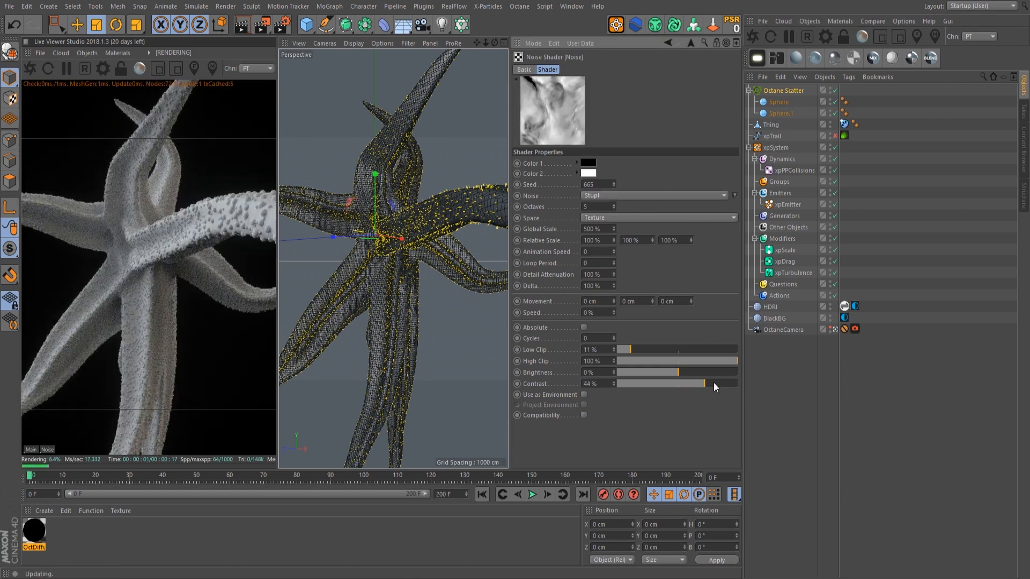
{"action": "left_click_drag", "start_coordinate": [631, 349], "coordinate": [652, 346]}
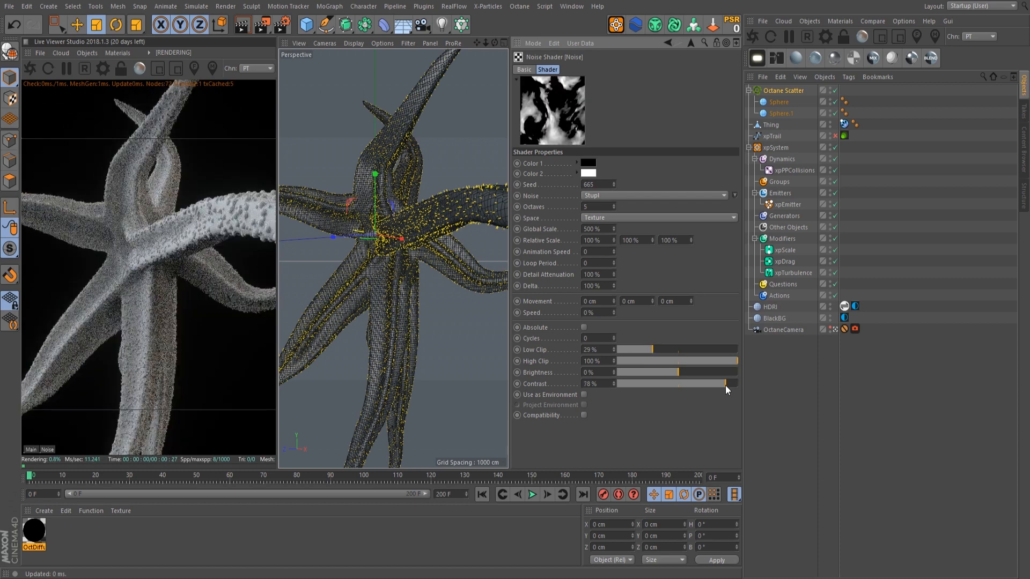
{"action": "left_click", "coordinate": [726, 384]}
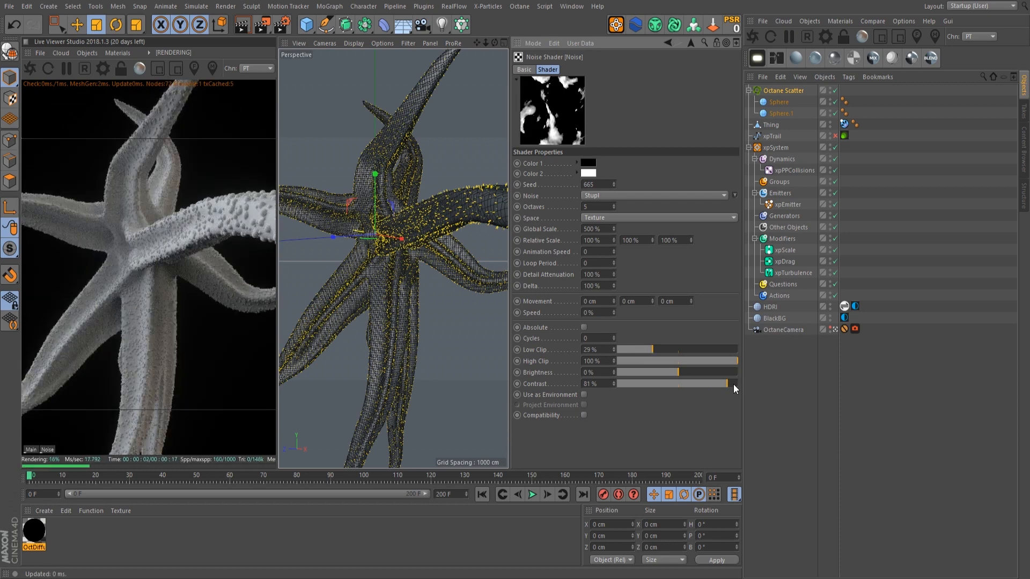
Try Turbulence and Sema for the scale noise, settle on Pezo, and set the contrast to 40 %
{"action": "left_click", "coordinate": [634, 195]}
{"action": "left_click", "coordinate": [635, 198]}
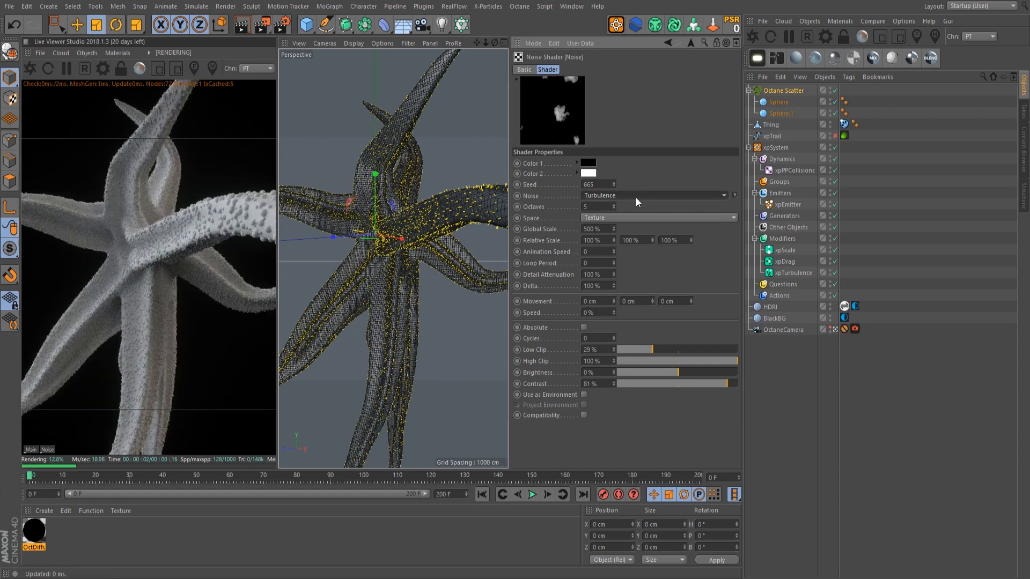
{"action": "scroll", "coordinate": [635, 197], "scroll_direction": "up", "scroll_amount": 2}
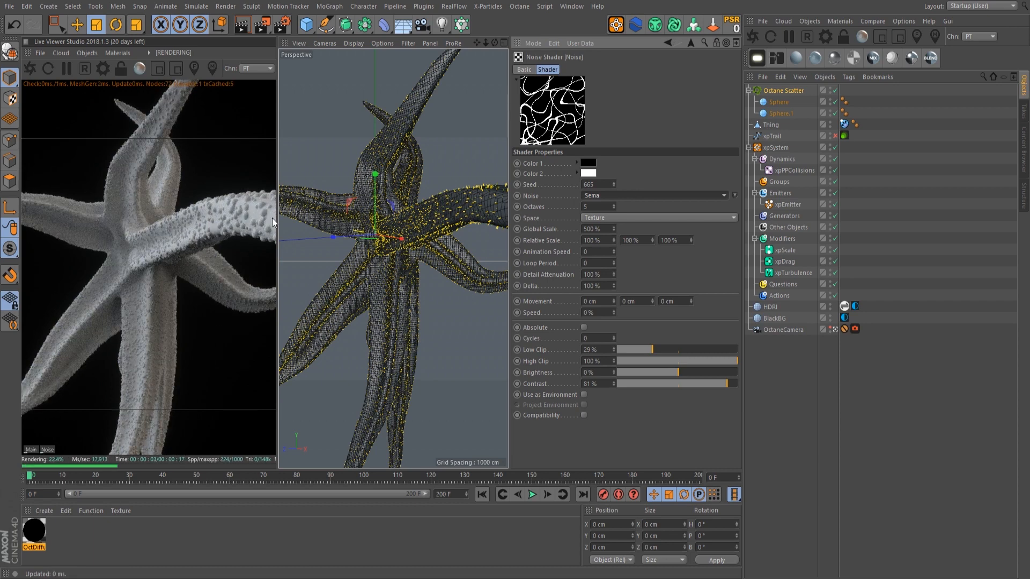
{"action": "scroll", "coordinate": [667, 197], "scroll_direction": "up", "scroll_amount": 2}
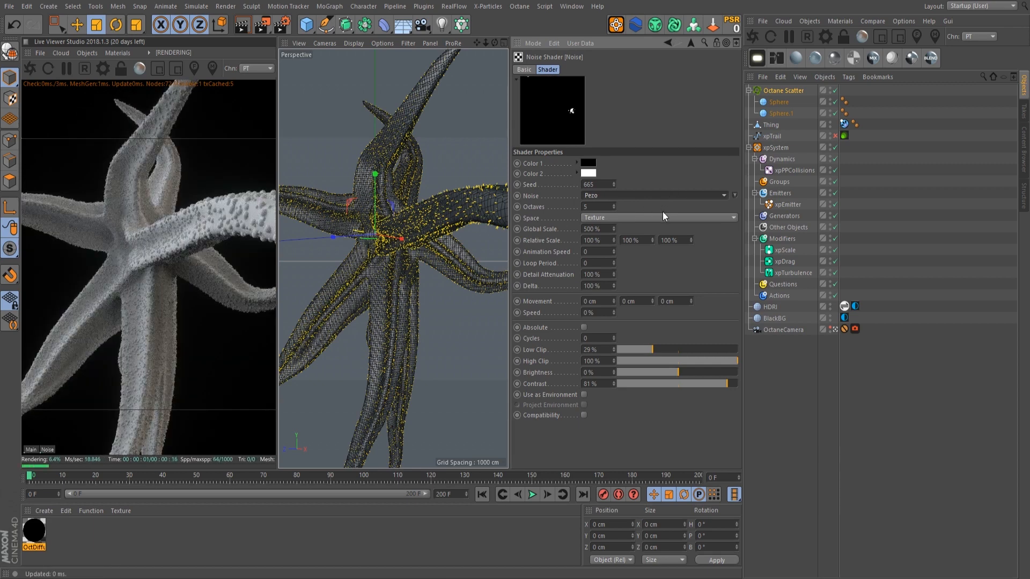
{"action": "left_click", "coordinate": [702, 385]}
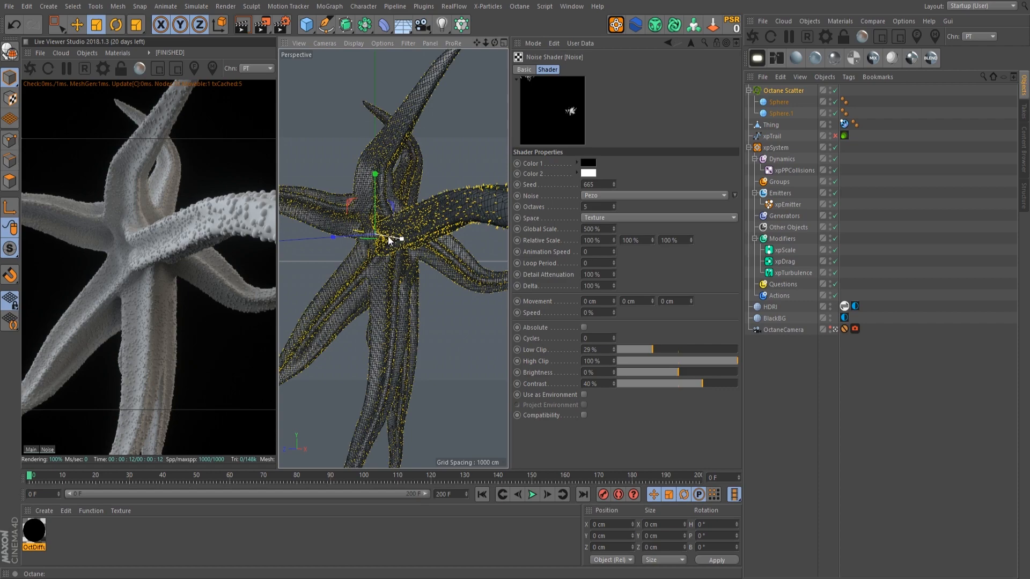
{"action": "left_click", "coordinate": [835, 331]}
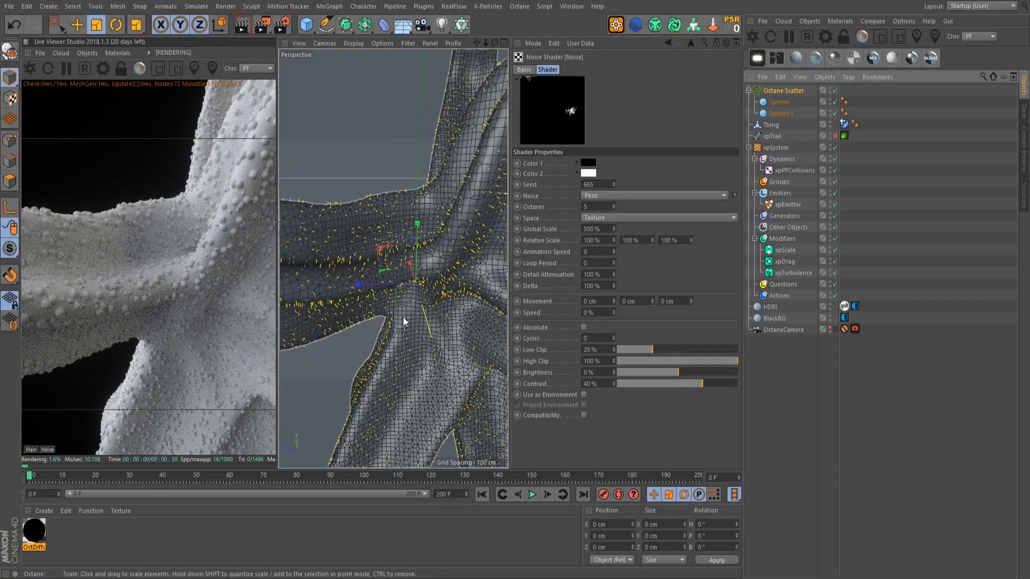
{"action": "middle_click_drag", "start_coordinate": [408, 292], "coordinate": [365, 275], "text": "alt"}
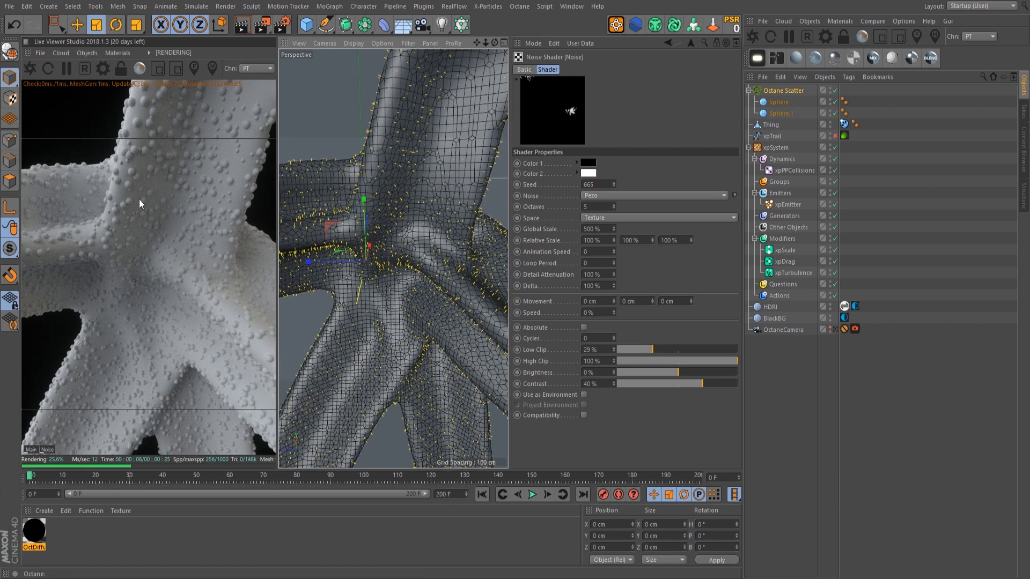
{"action": "left_click", "coordinate": [835, 330]}
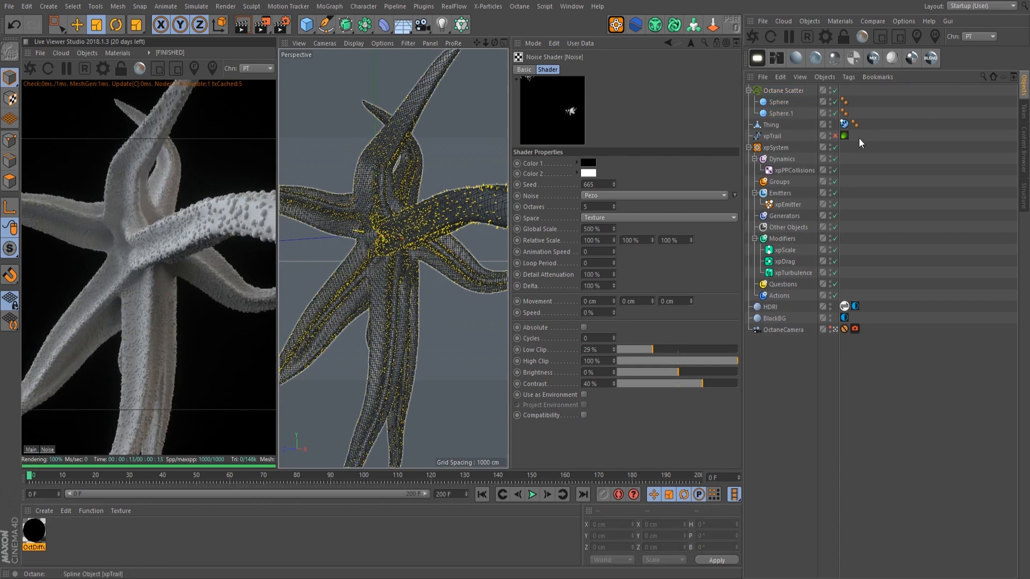
Delete the xpPPCollisions, xpScale and xpDrag objects from the xpSystem, keeping xpTurbulence
{"action": "left_click", "coordinate": [791, 170]}
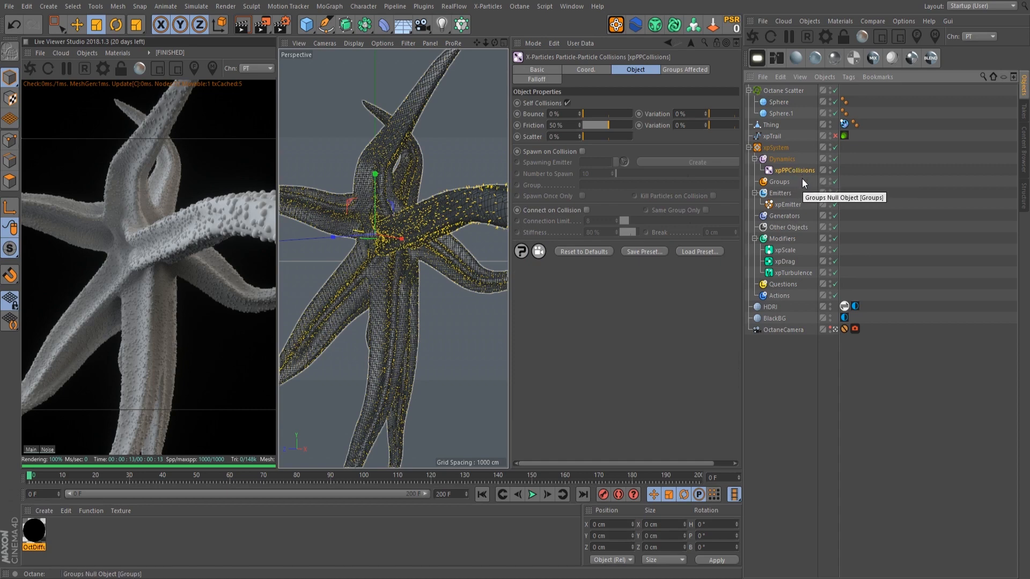
{"action": "key", "text": "Delete"}
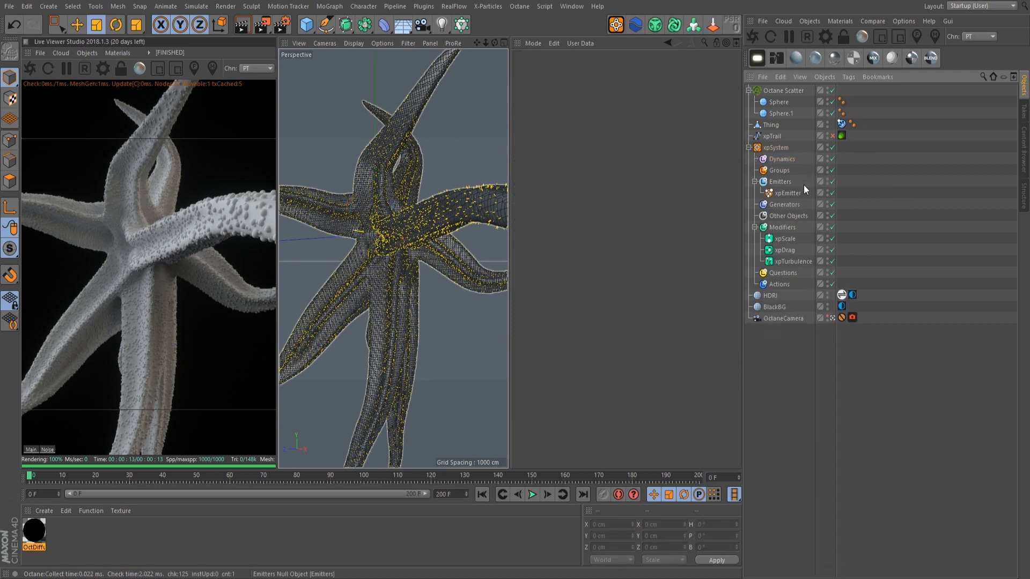
{"action": "left_click", "coordinate": [790, 240]}
{"action": "key", "text": "Delete"}
{"action": "left_click", "coordinate": [787, 241]}
{"action": "key", "text": "Delete"}
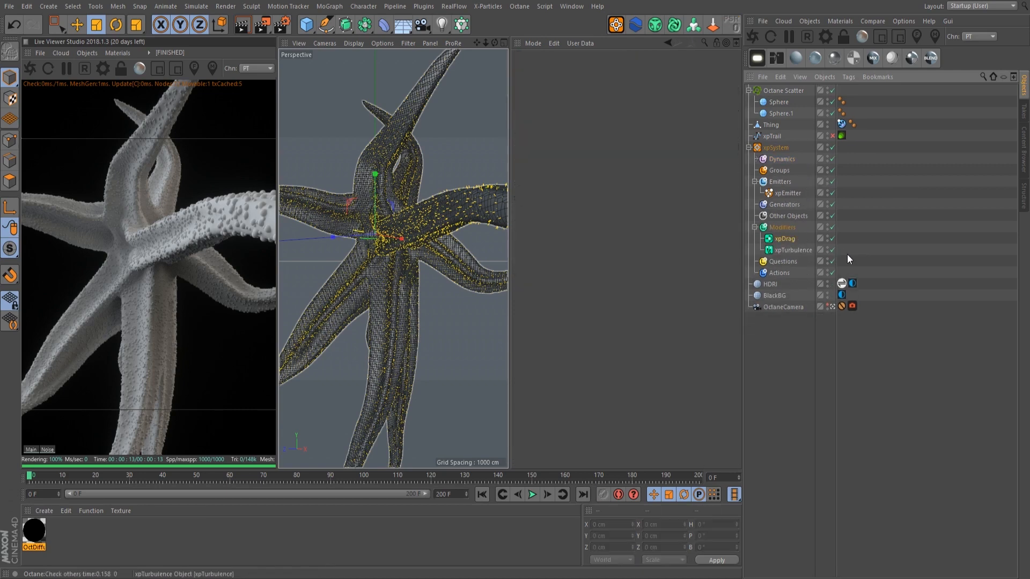
{"action": "left_click", "coordinate": [793, 237]}
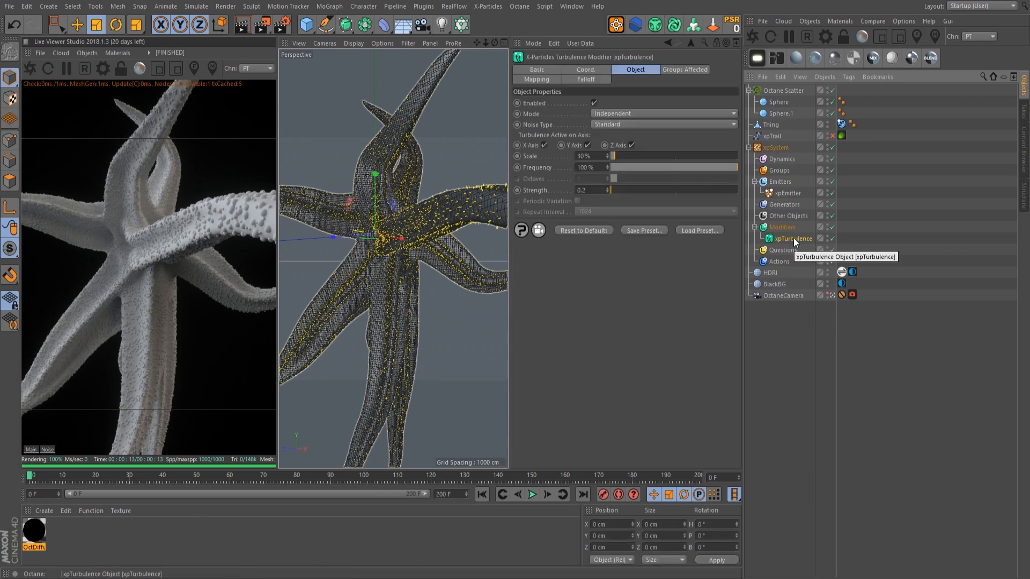
Add an xpTrail generator to the xpSystem and assign xpEmitter as its emitter
{"action": "left_click", "coordinate": [791, 192]}
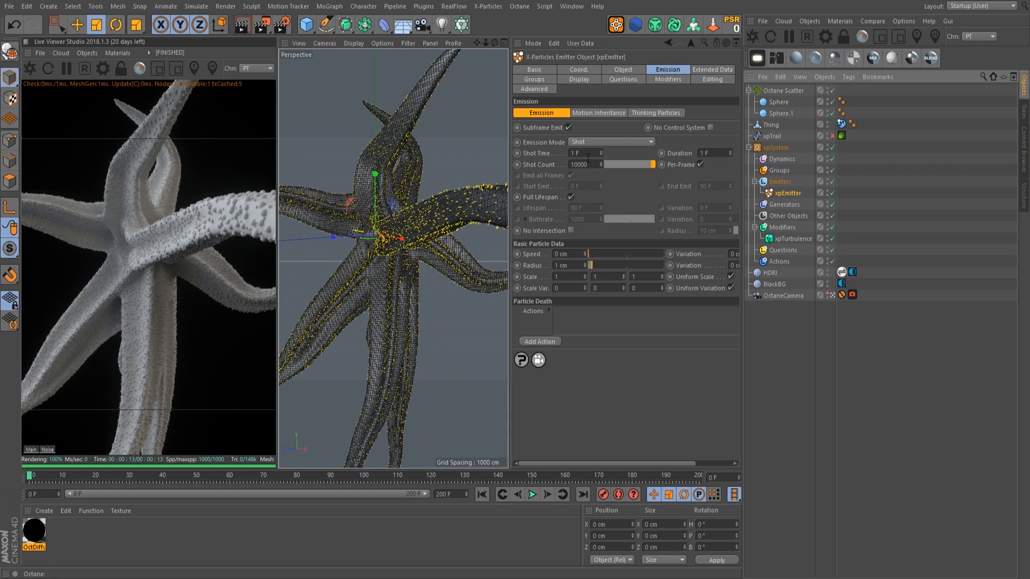
{"action": "left_click", "coordinate": [783, 205]}
{"action": "left_click", "coordinate": [587, 115]}
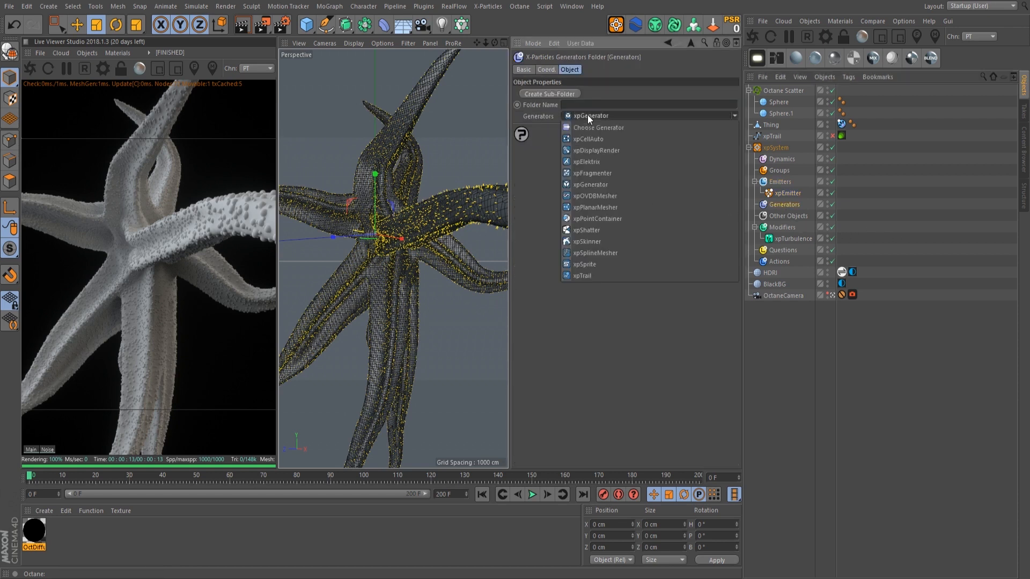
{"action": "left_click", "coordinate": [588, 275]}
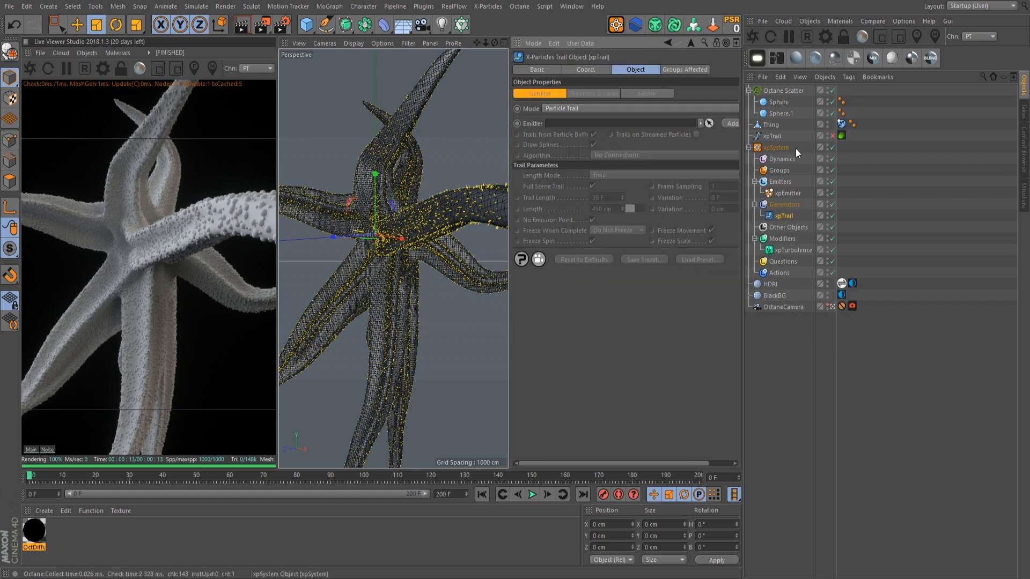
{"action": "left_click_drag", "start_coordinate": [789, 194], "coordinate": [579, 120]}
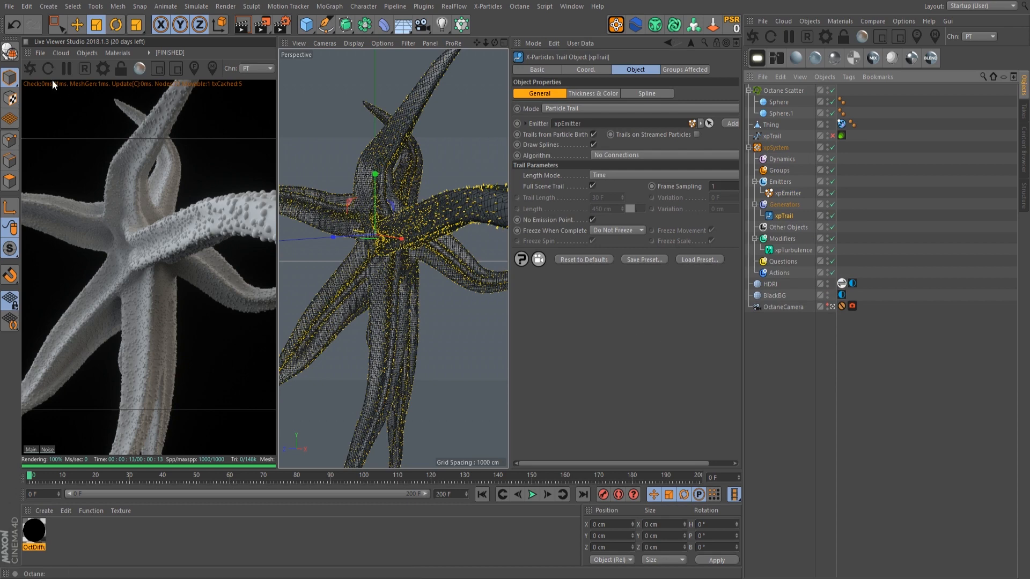
Close the Live Viewer, deselect all objects and save the project
{"action": "left_click", "coordinate": [25, 41]}
{"action": "left_click", "coordinate": [32, 59]}
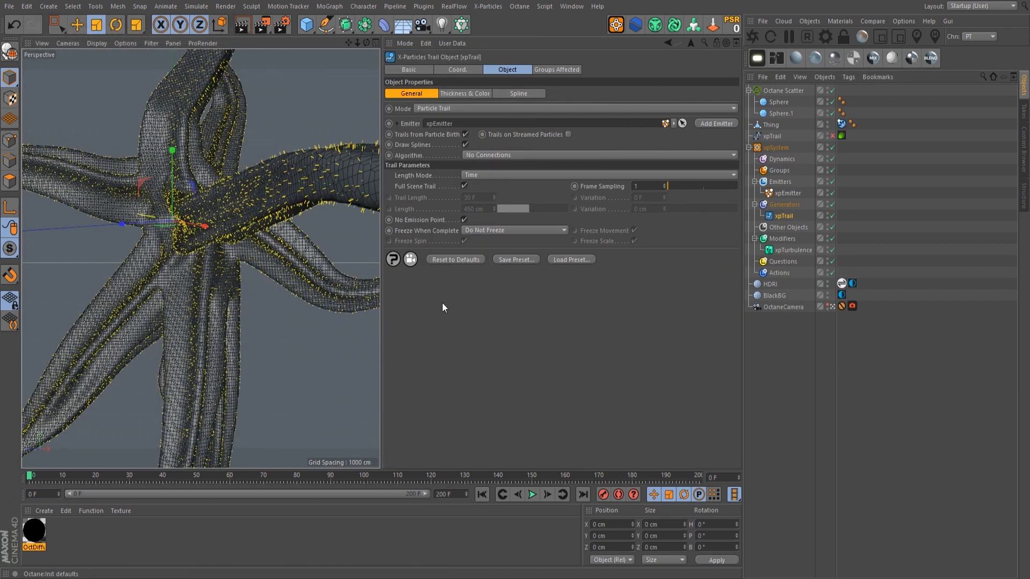
{"action": "left_click", "coordinate": [803, 329]}
{"action": "key", "text": "ctrl+s"}
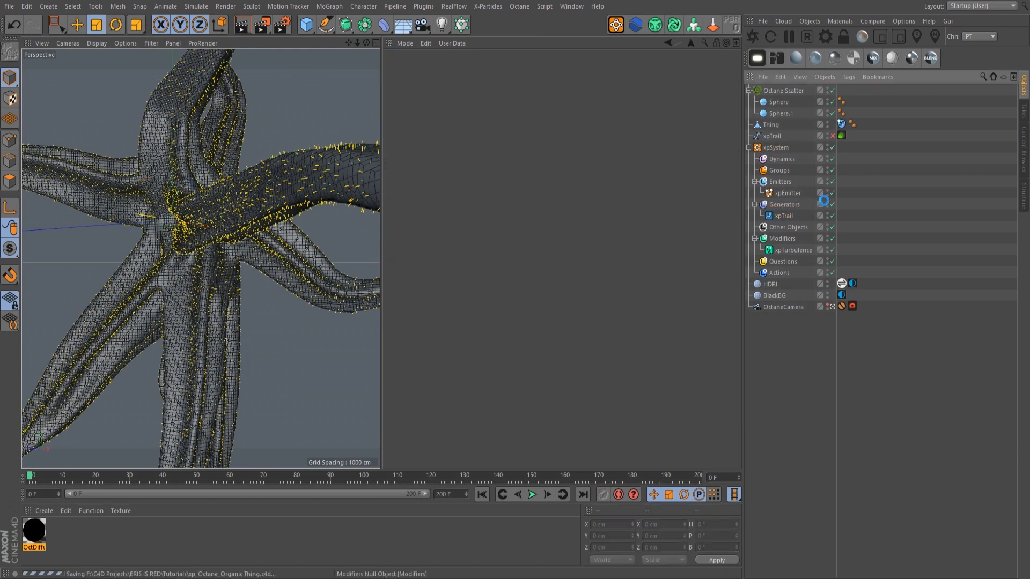
Hide the Octane Scatter in the viewport and switch the display to plain shading without wireframe lines
{"action": "left_click", "coordinate": [831, 90]}
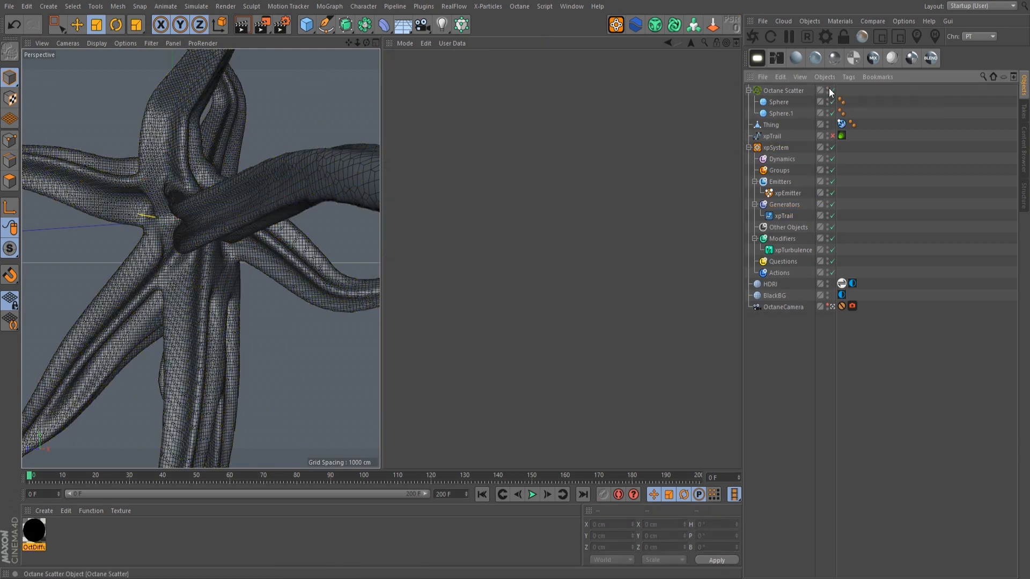
{"action": "left_click", "coordinate": [828, 89]}
{"action": "left_click", "coordinate": [827, 89]}
{"action": "right_click", "coordinate": [790, 388]}
{"action": "key", "text": "Escape"}
{"action": "key", "text": "n"}
{"action": "key", "text": "a"}
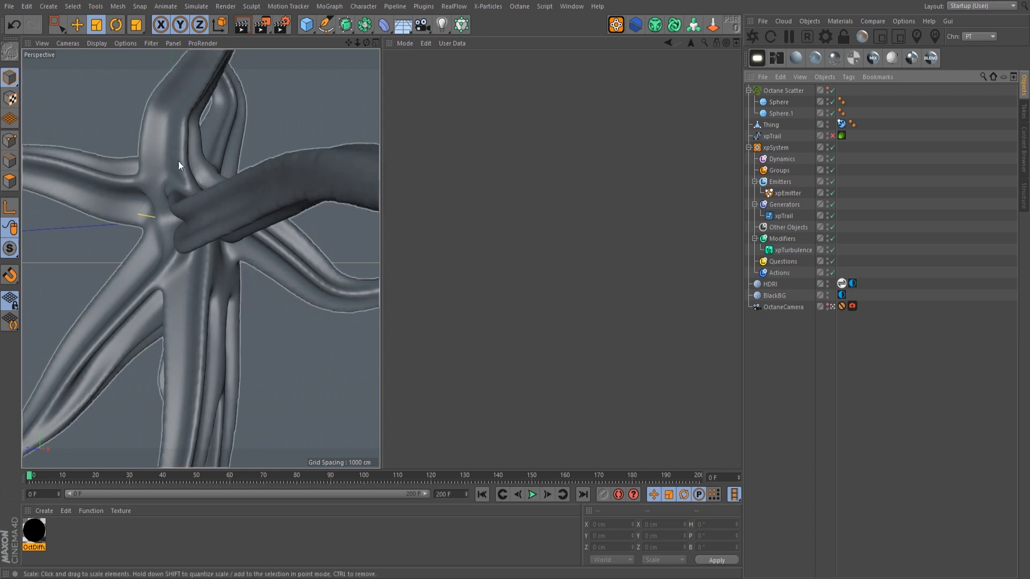
Select the xpEmitter, advance the timeline to frame 1 and start playing the particle simulation
{"action": "left_click", "coordinate": [784, 216]}
{"action": "left_click", "coordinate": [791, 194]}
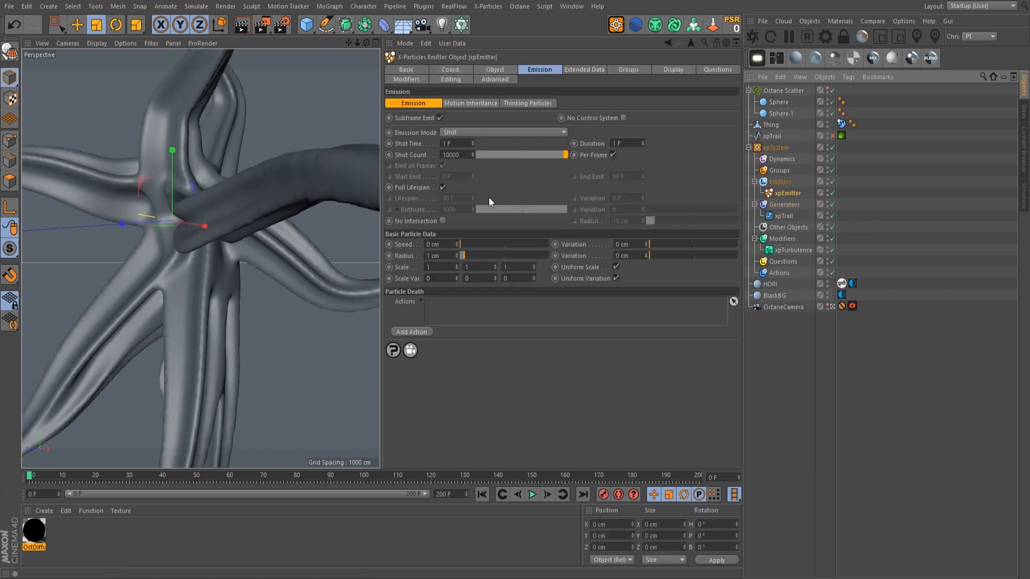
{"action": "left_click", "coordinate": [547, 495]}
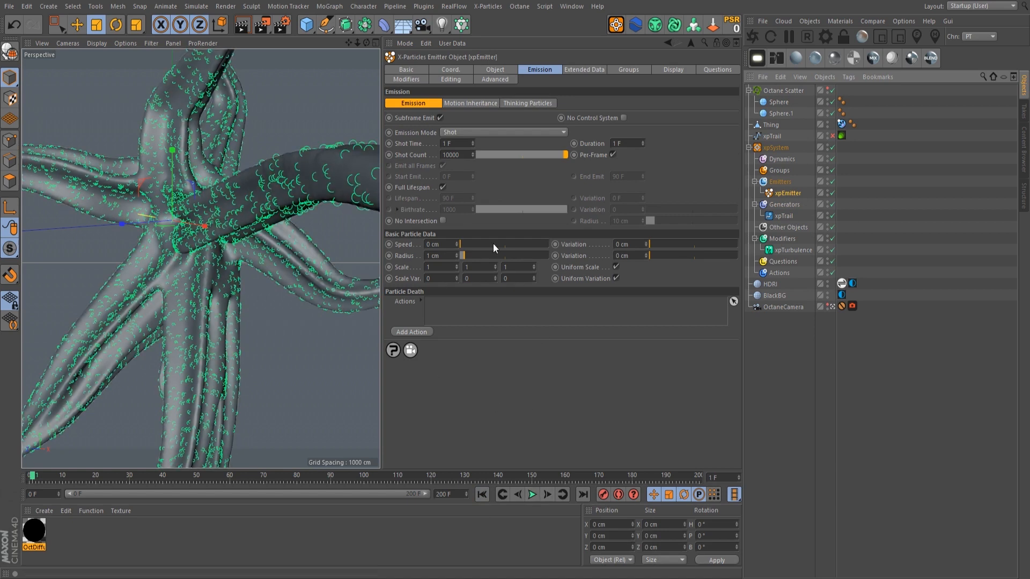
{"action": "left_click", "coordinate": [532, 494]}
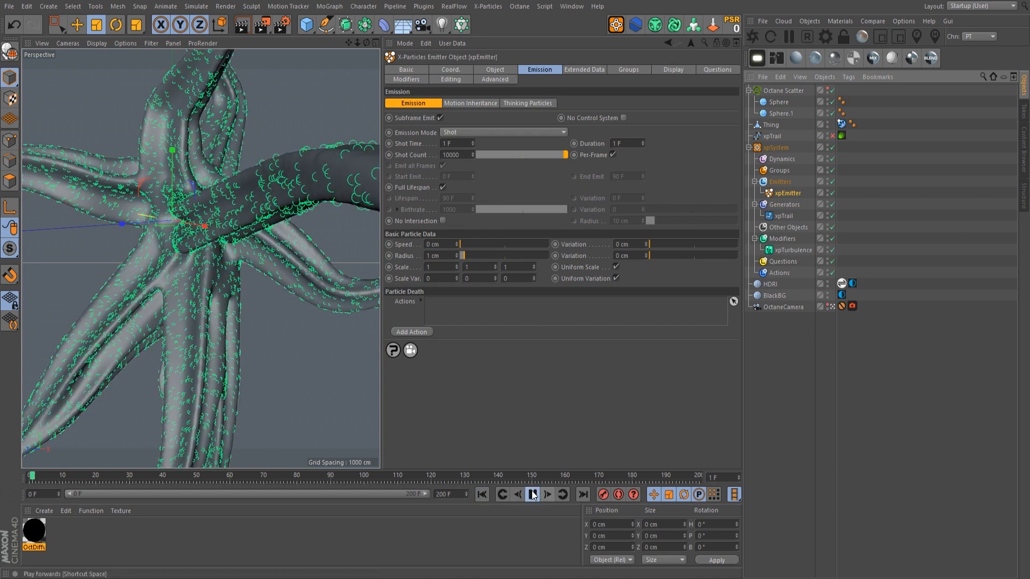
Rewind the timeline to the start, replay the particle simulation and stop it at frame 5
{"action": "left_click", "coordinate": [532, 494]}
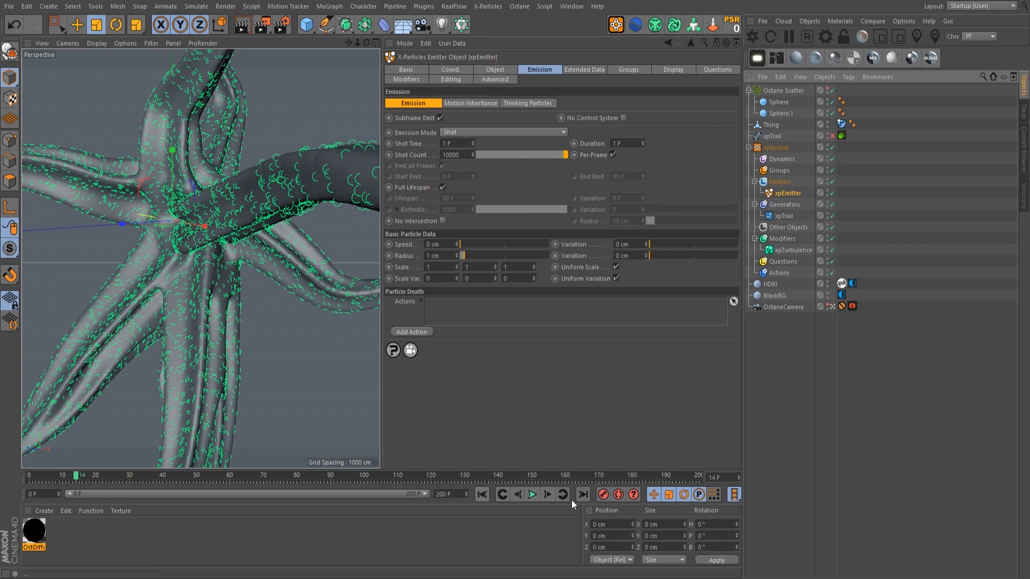
{"action": "left_click", "coordinate": [482, 493]}
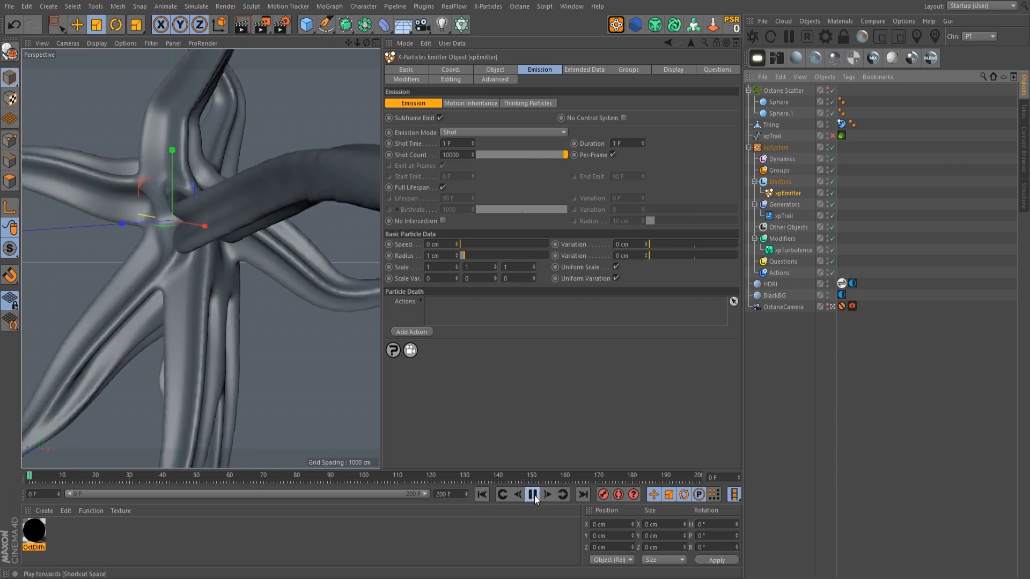
{"action": "left_click", "coordinate": [532, 494]}
Set the xpTrail's algorithm to Nearest by Distance and its distance mode to Max. Number Within Distance
{"action": "left_click", "coordinate": [784, 215]}
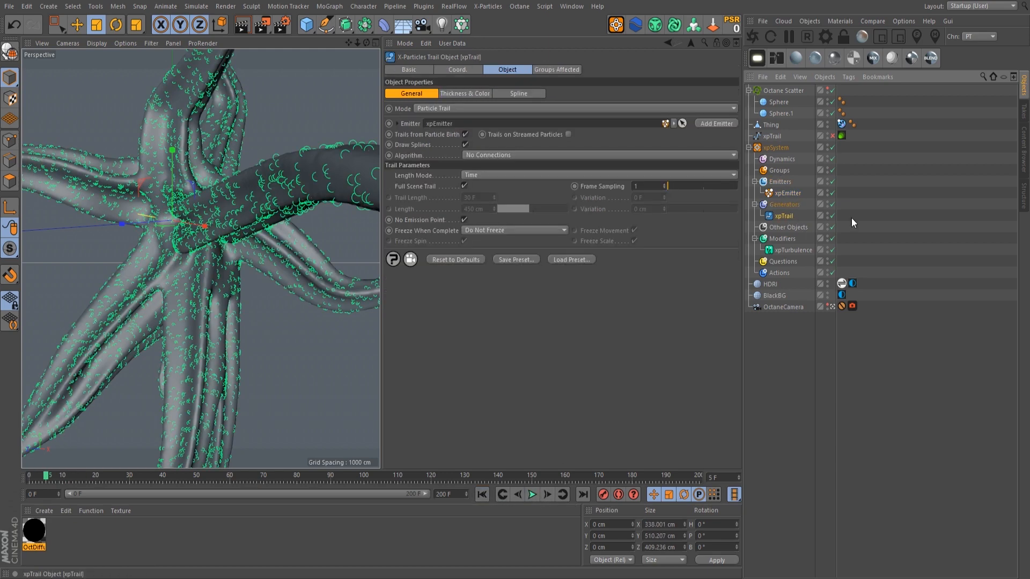
{"action": "left_click", "coordinate": [489, 156]}
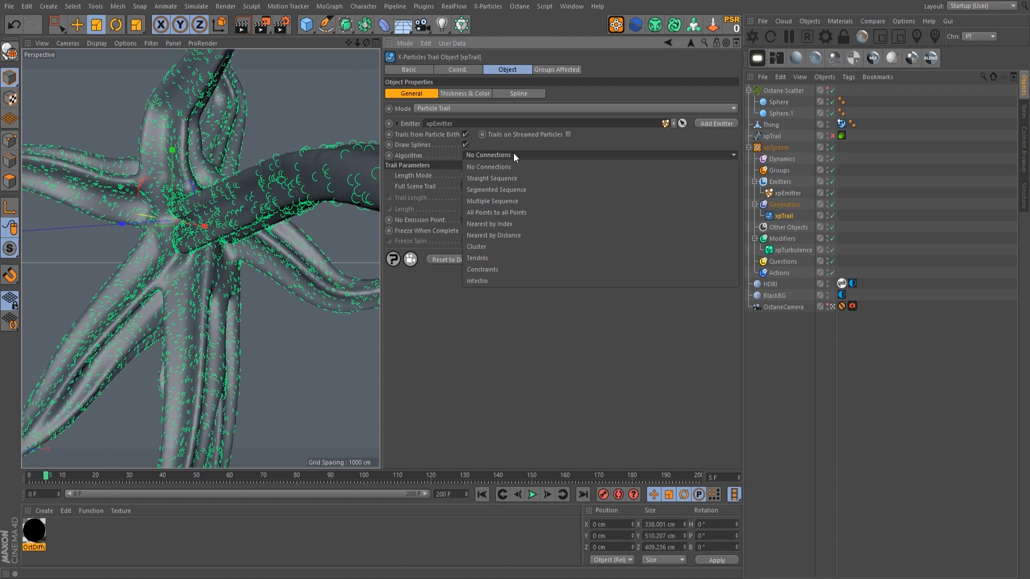
{"action": "left_click", "coordinate": [495, 236]}
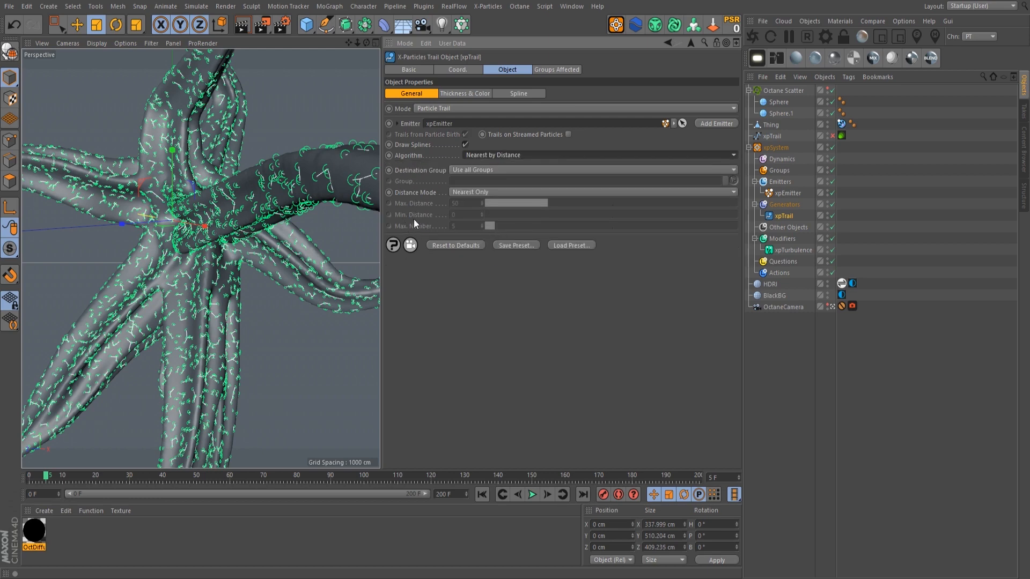
{"action": "left_click", "coordinate": [464, 196]}
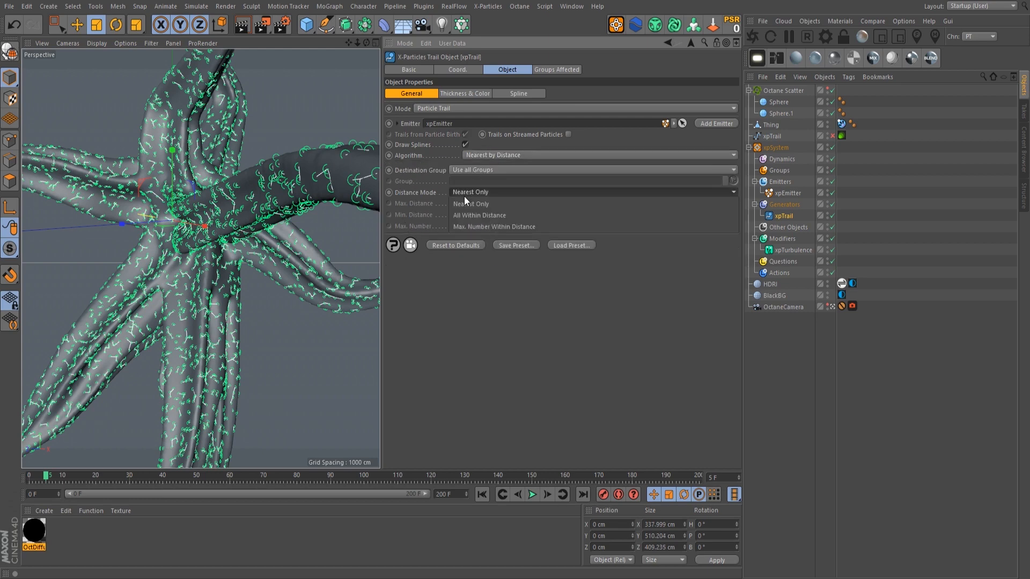
{"action": "left_click", "coordinate": [479, 227]}
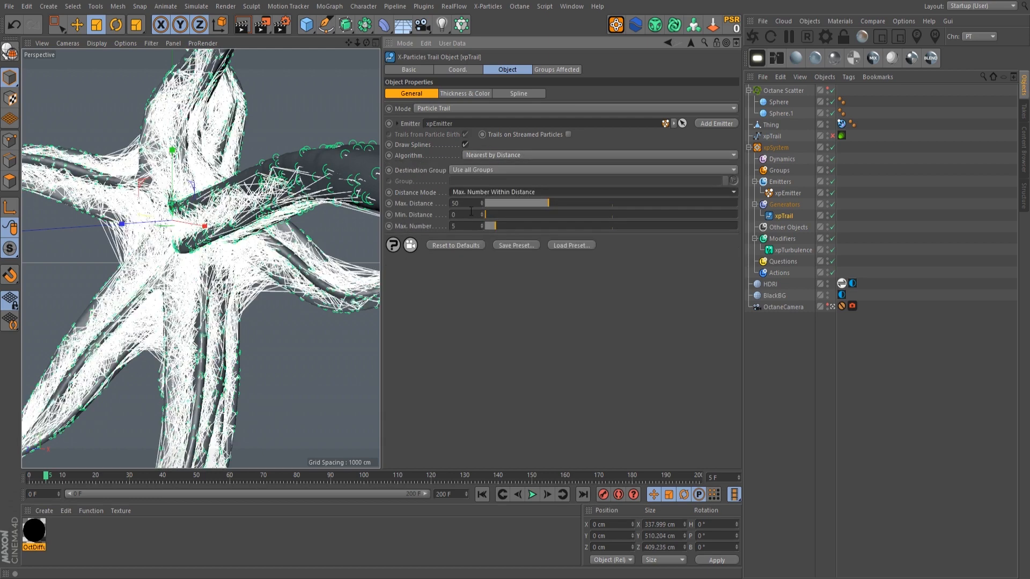
Set the xpTrail's maximum distance to 35 and its maximum number of connections to 3
{"action": "double_click", "coordinate": [460, 204]}
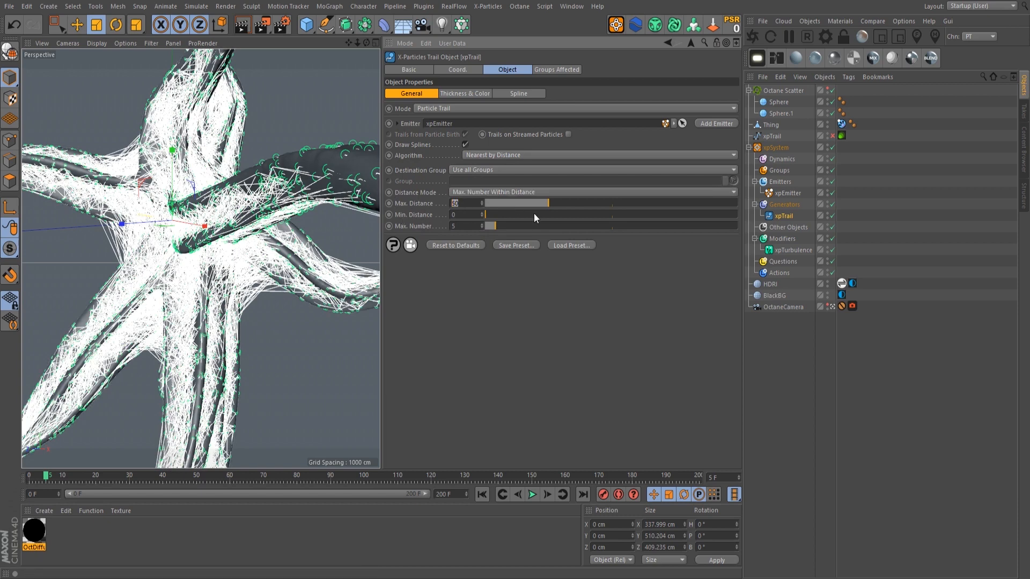
{"action": "type", "text": "35"}
{"action": "key", "text": "Return"}
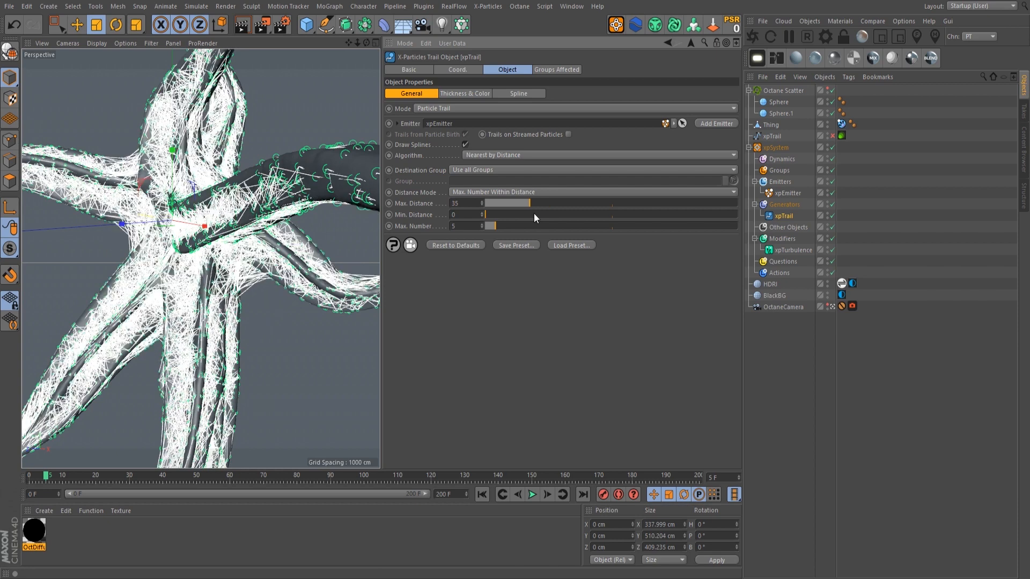
{"action": "type", "text": "3"}
{"action": "key", "text": "Return"}
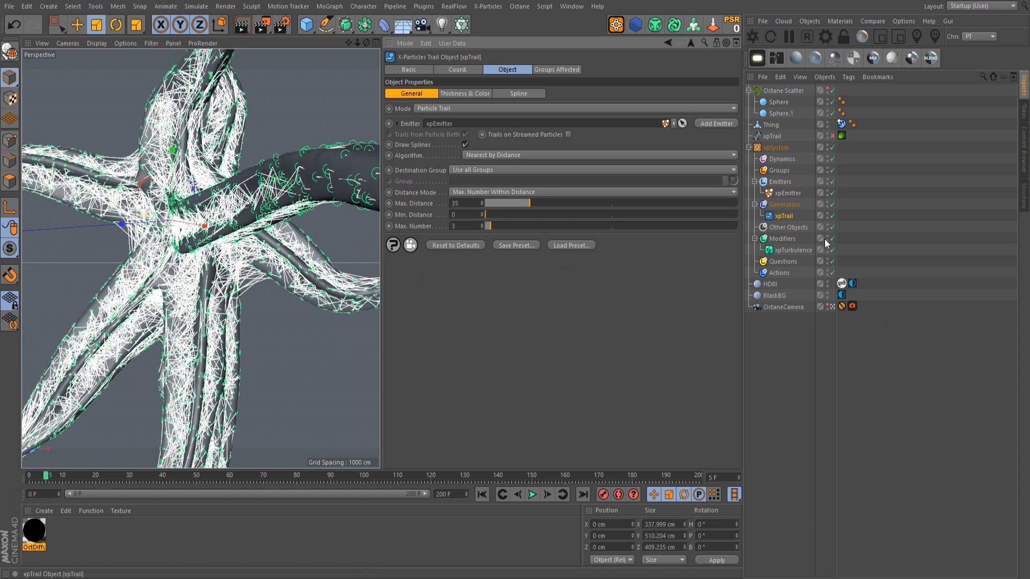
Add an Octane ObjectTag to the xpTrail and set its hair root and tip thickness to 0.3
{"action": "right_click", "coordinate": [781, 215]}
{"action": "mouse_move", "coordinate": [822, 20]}
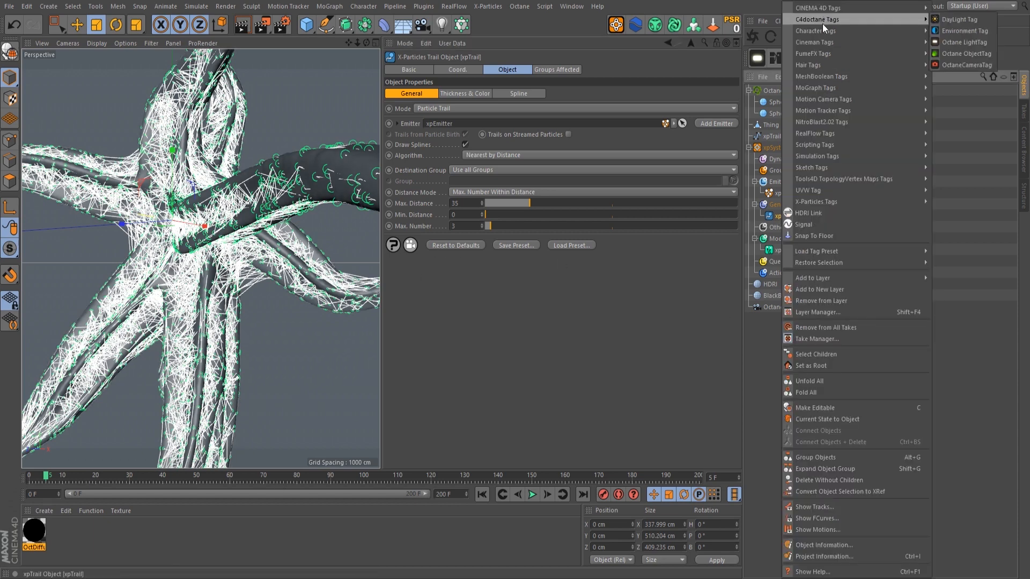
{"action": "left_click", "coordinate": [976, 54]}
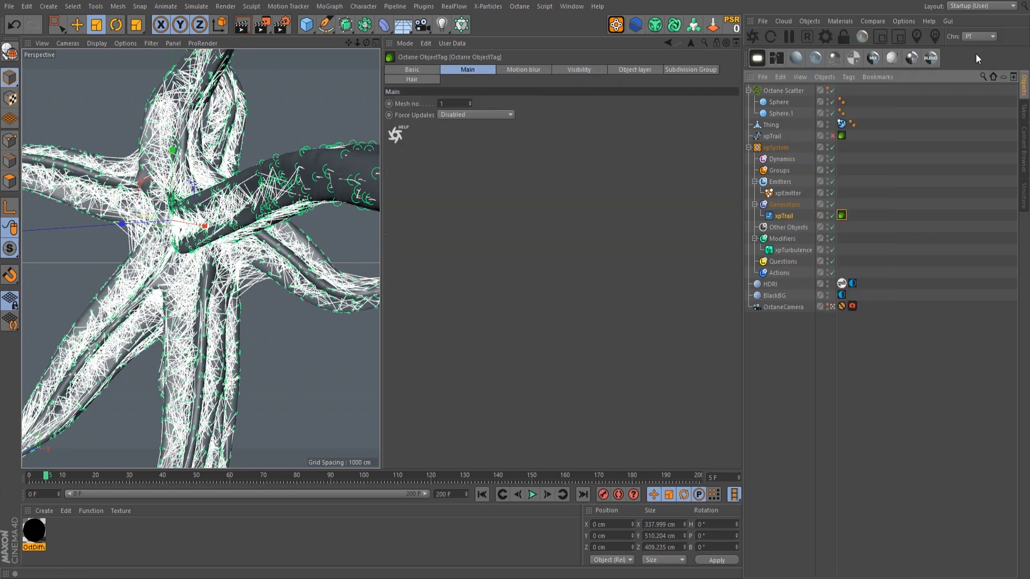
{"action": "left_click", "coordinate": [408, 79]}
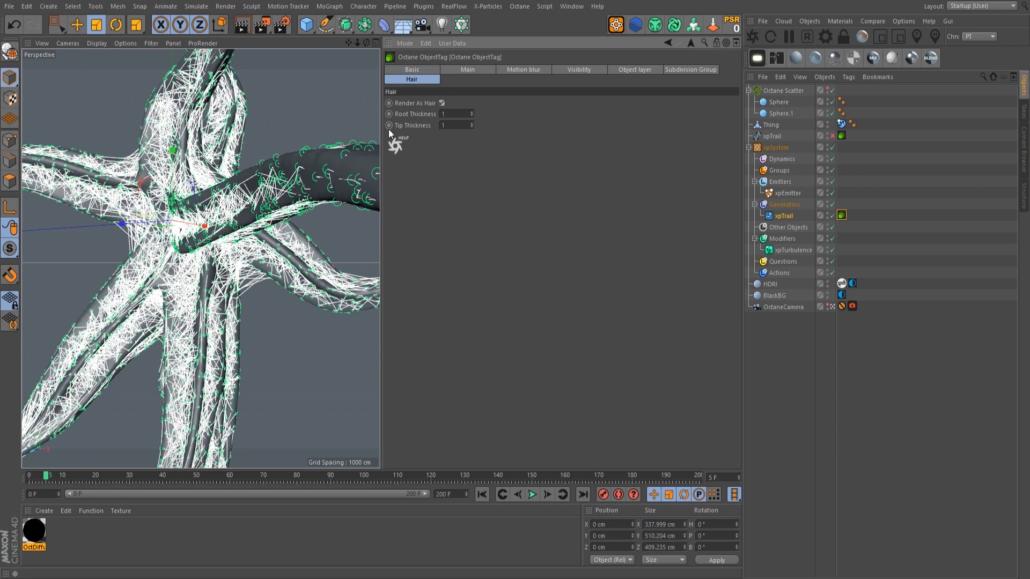
{"action": "left_click_drag", "start_coordinate": [382, 132], "coordinate": [420, 132]}
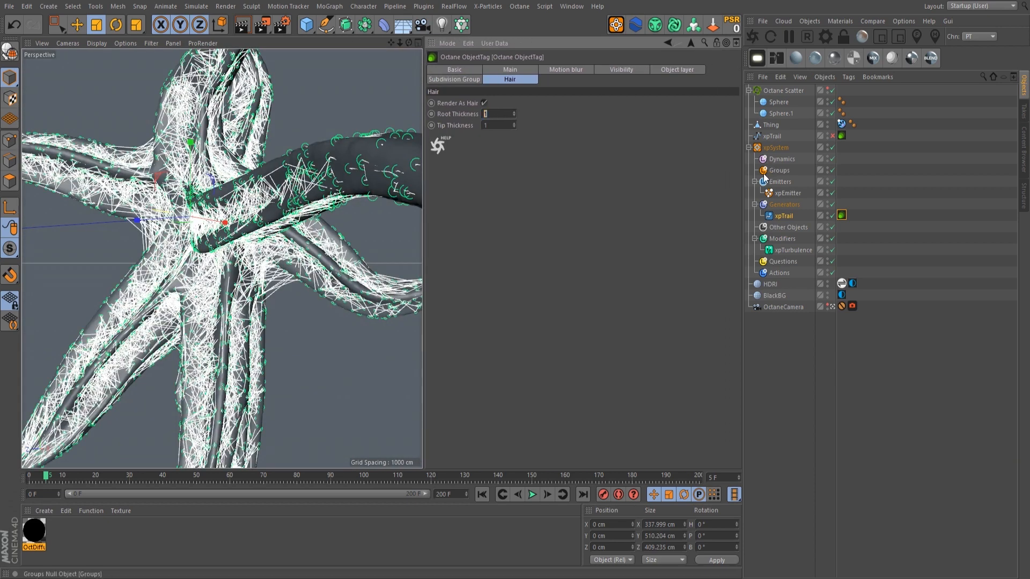
{"action": "type", "text": "2"}
{"action": "key", "text": "Tab"}
{"action": "type", "text": ".3"}
{"action": "key", "text": "Return"}
Turn on Octane viewport rendering, examine the rendered web strands up close and return to the OctaneCamera view
{"action": "left_click", "coordinate": [899, 21]}
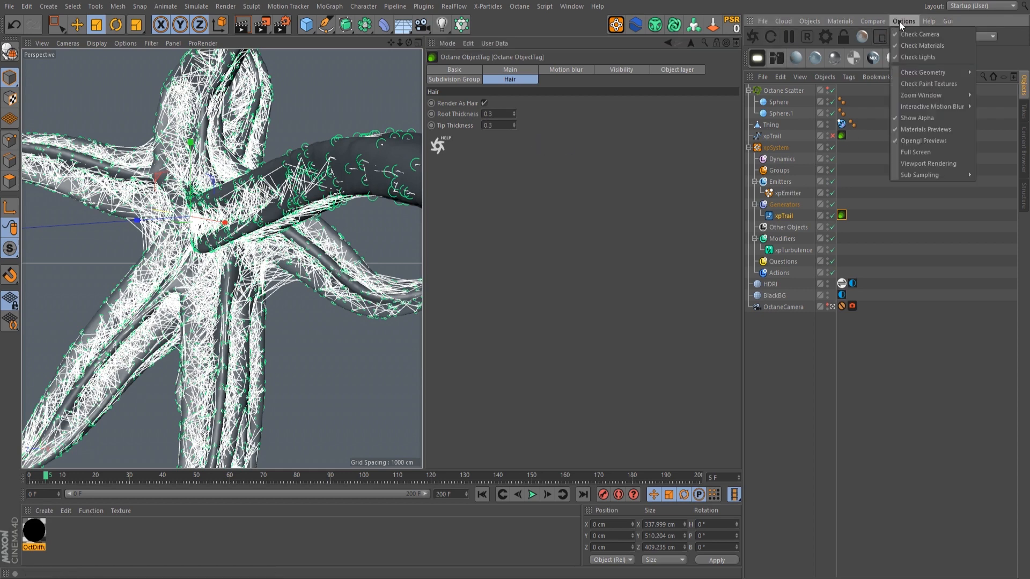
{"action": "left_click", "coordinate": [929, 164]}
{"action": "left_click", "coordinate": [767, 39]}
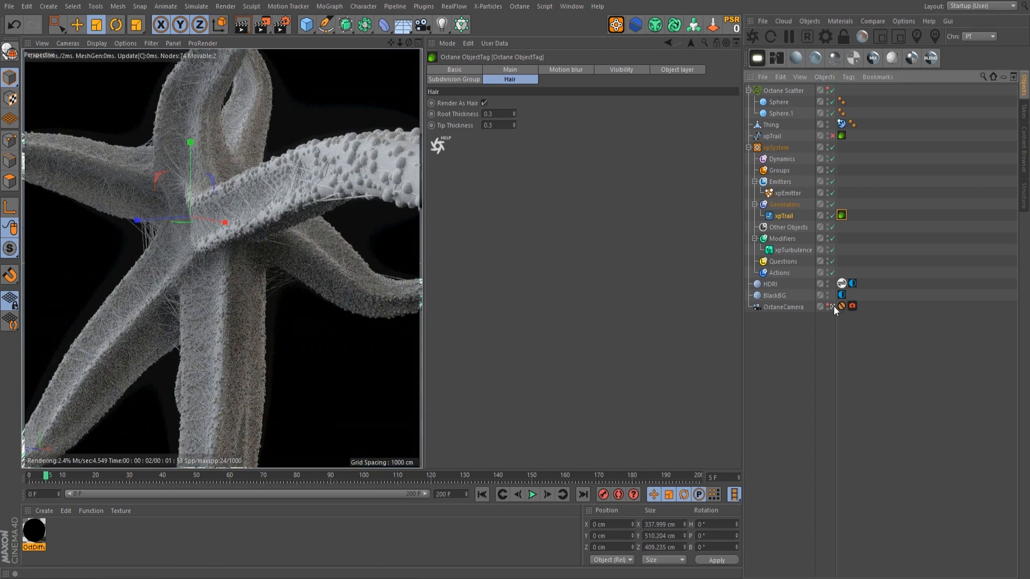
{"action": "scroll", "coordinate": [164, 299], "scroll_direction": "up", "scroll_amount": 5}
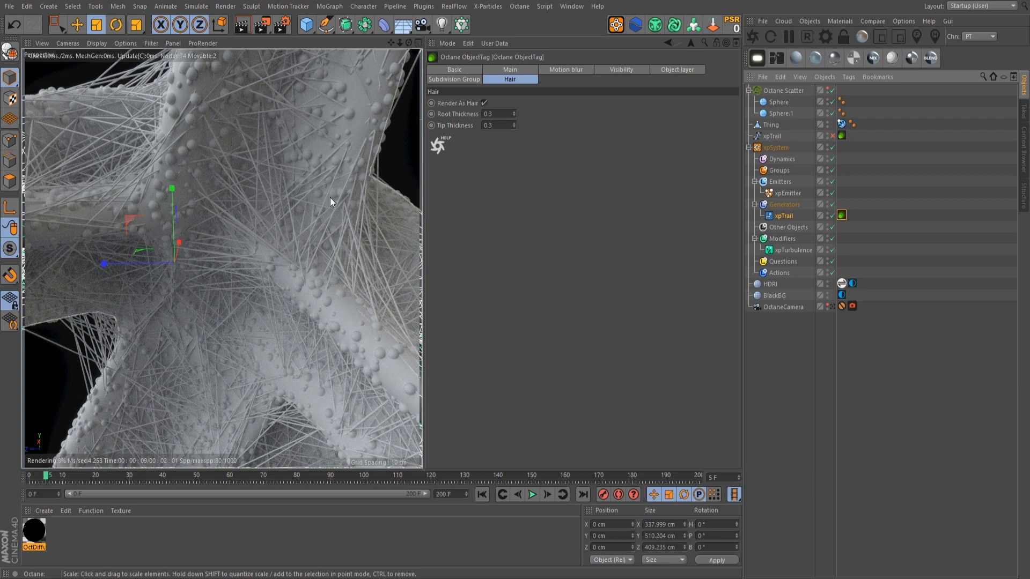
{"action": "left_click", "coordinate": [833, 308]}
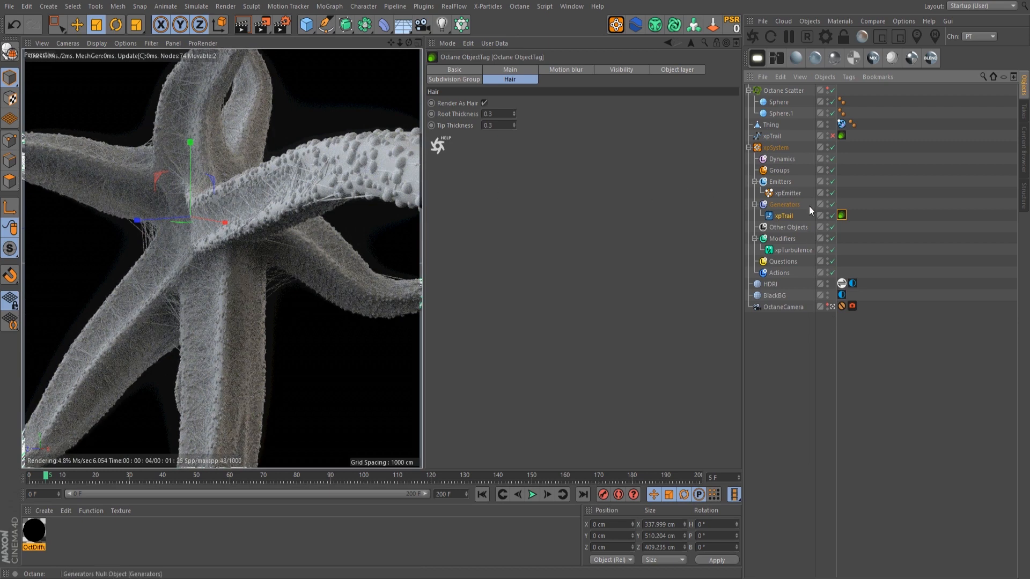
Set the xpTrail's maximum connection distance to 50
{"action": "left_click", "coordinate": [787, 215]}
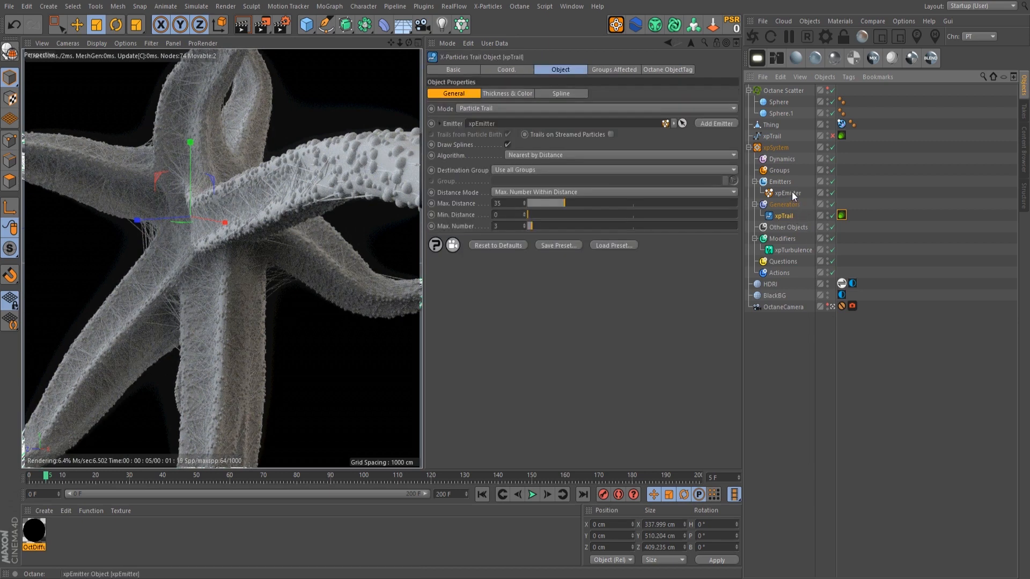
{"action": "left_click", "coordinate": [498, 203]}
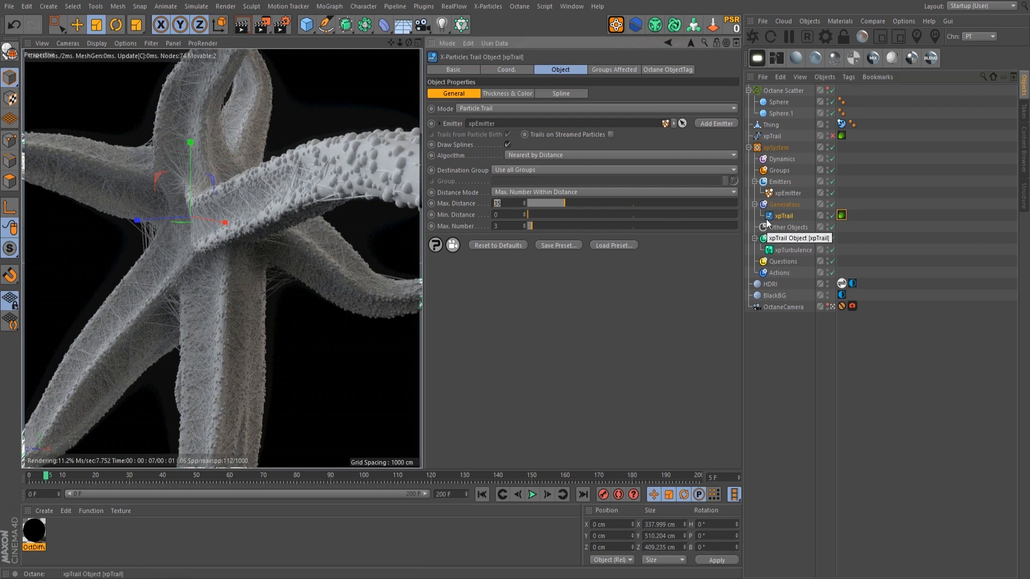
{"action": "key", "text": "Return"}
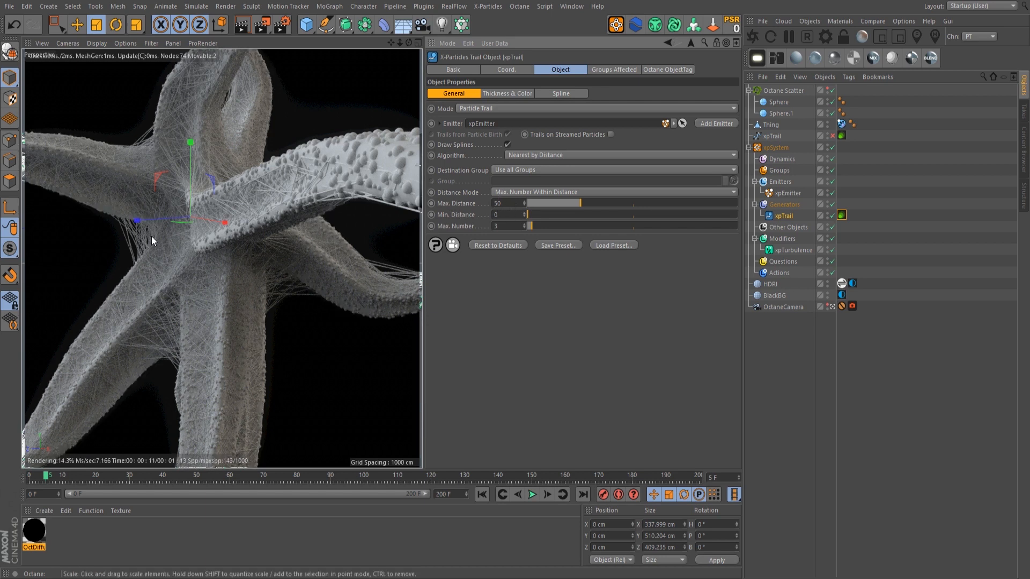
Select the xpEmitter and turn off Octane viewport rendering
{"action": "left_click", "coordinate": [787, 192]}
{"action": "left_click", "coordinate": [903, 21]}
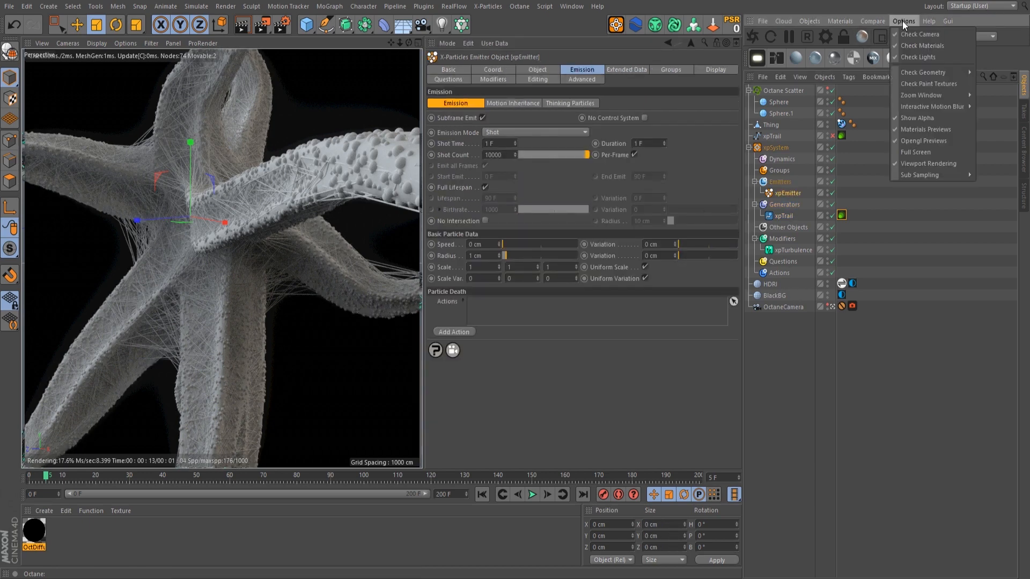
{"action": "left_click", "coordinate": [918, 163]}
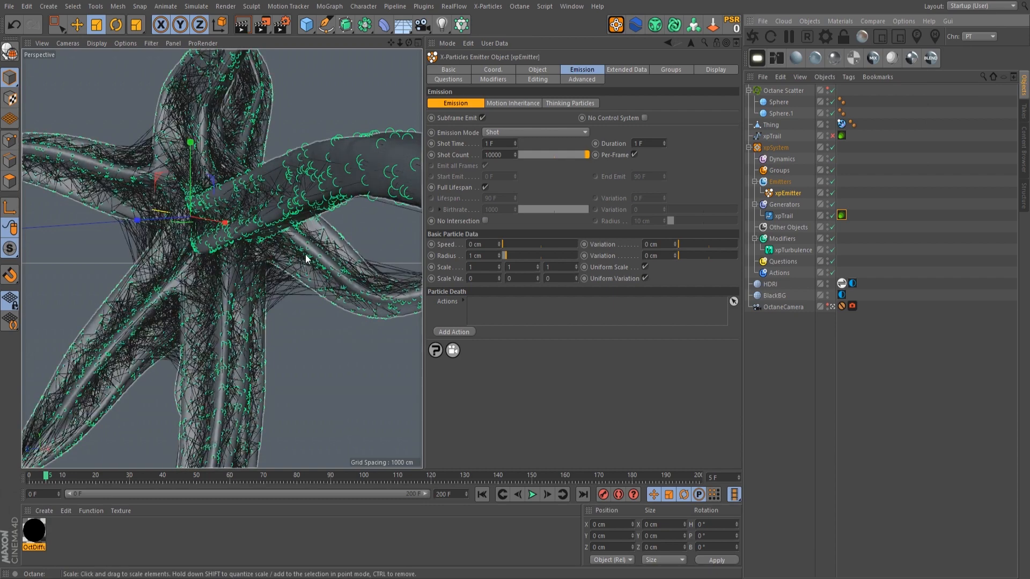
Make the xpTrail generator editable and move the resulting spline out of the xpSystem hierarchy, directly above xpSystem
{"action": "left_click", "coordinate": [790, 217]}
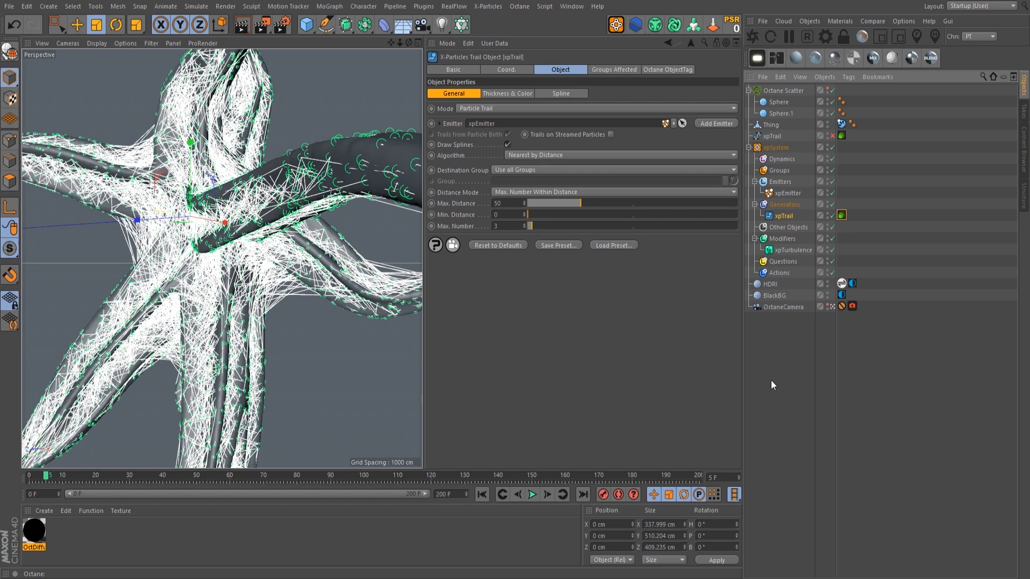
{"action": "left_click", "coordinate": [775, 334]}
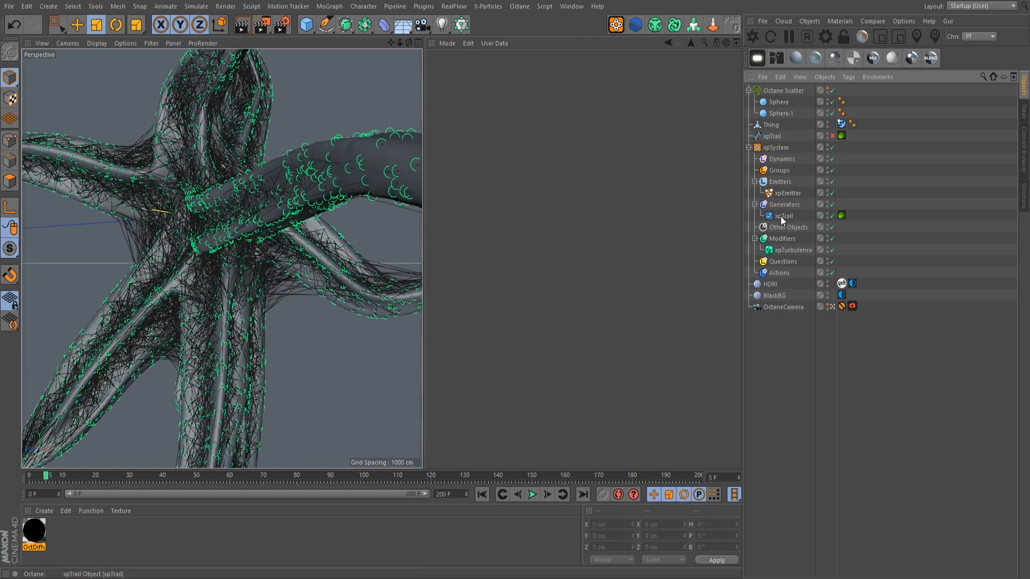
{"action": "left_click", "coordinate": [782, 215]}
{"action": "key", "text": "c"}
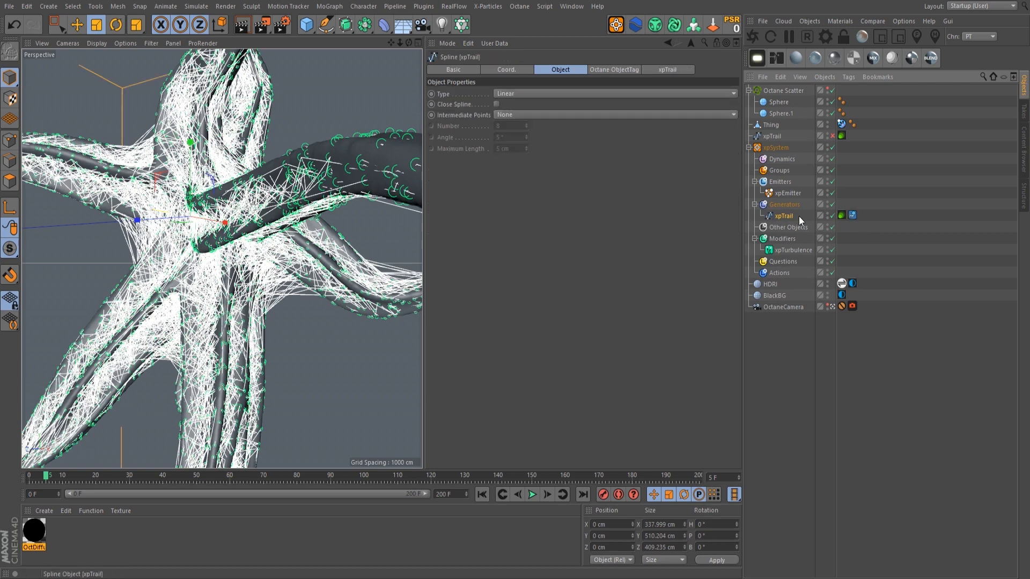
{"action": "left_click_drag", "start_coordinate": [800, 216], "coordinate": [759, 144]}
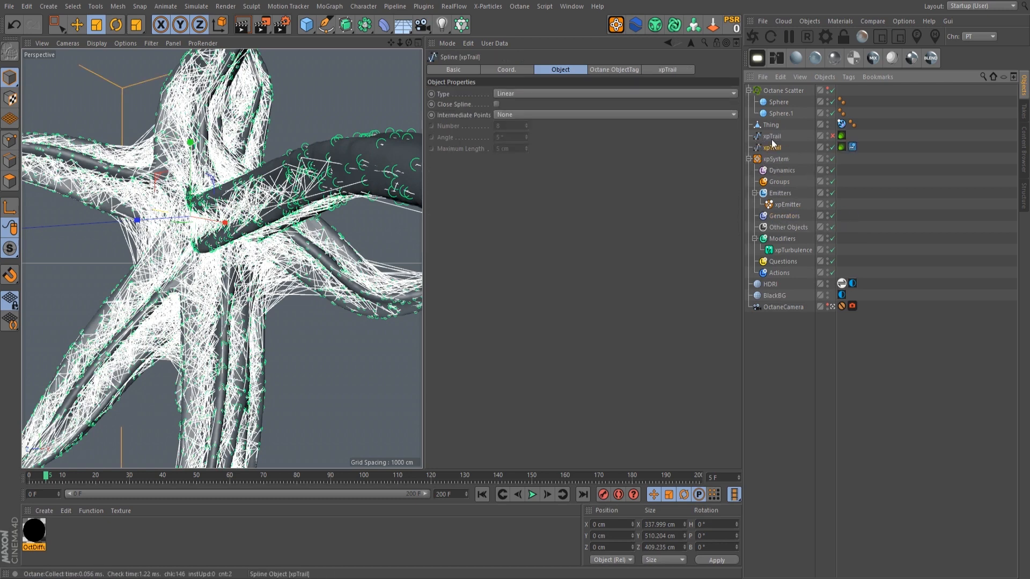
Rename the newly converted spline Web and the disabled xpTrail spline Hairs, and delete the leftover xpTrail tag from Web
{"action": "double_click", "coordinate": [772, 149]}
{"action": "type", "text": "Web"}
{"action": "key", "text": "Return"}
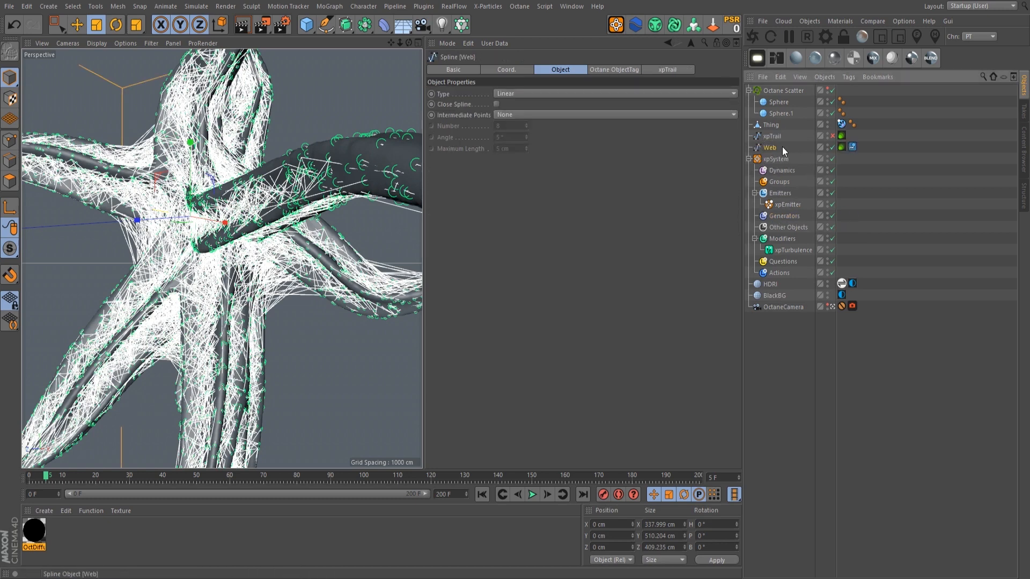
{"action": "double_click", "coordinate": [774, 136]}
{"action": "type", "text": "H"}
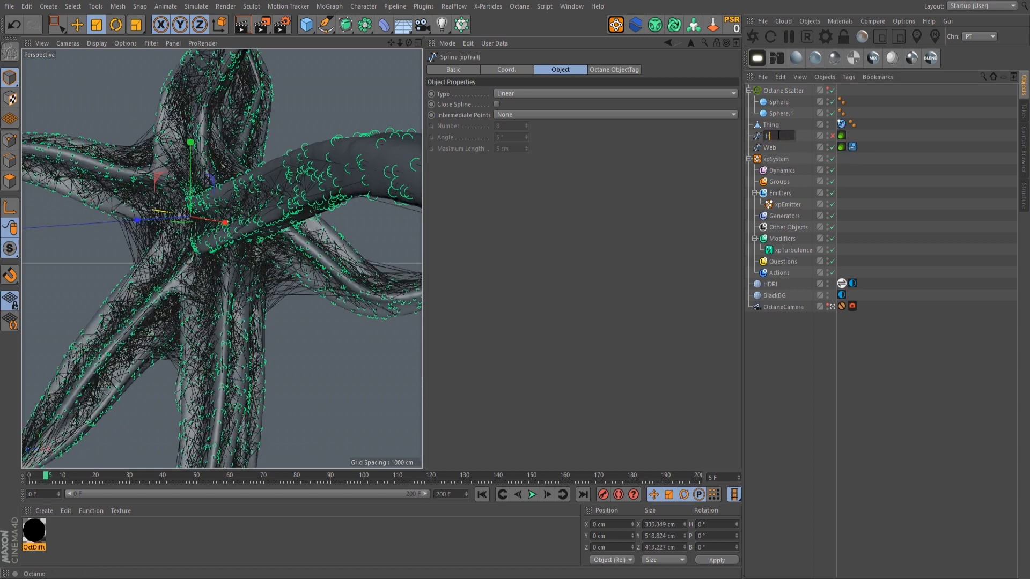
{"action": "type", "text": "airs"}
{"action": "key", "text": "Return"}
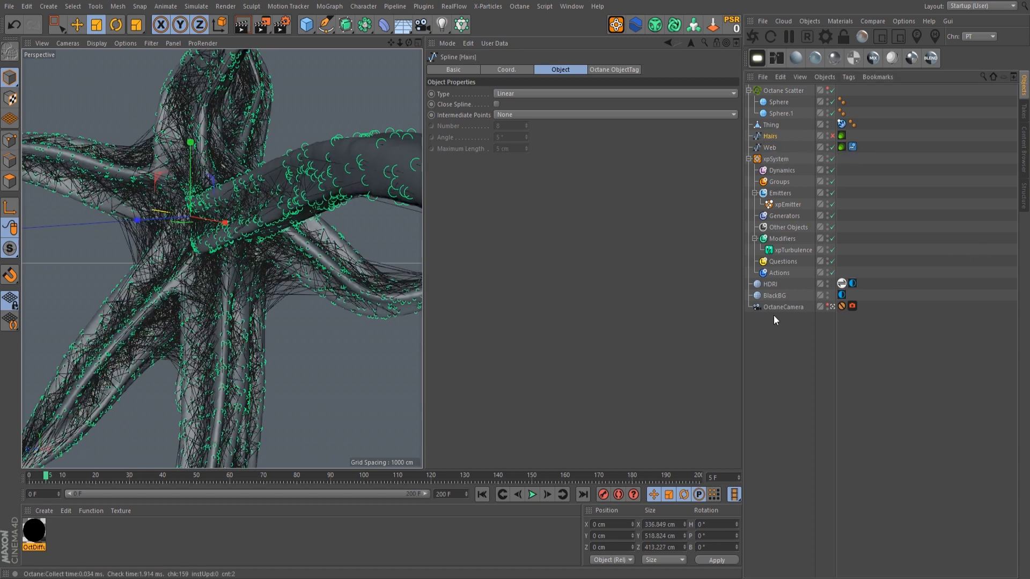
{"action": "left_click", "coordinate": [852, 147]}
{"action": "key", "text": "Delete"}
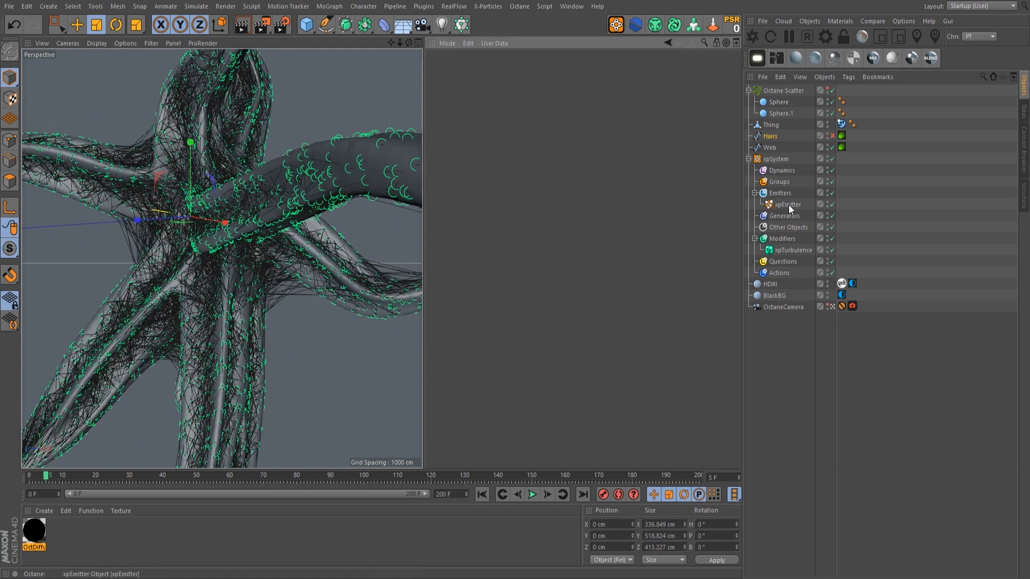
Change the xpEmitter's emitter shape from Object to Sphere
{"action": "left_click", "coordinate": [787, 204]}
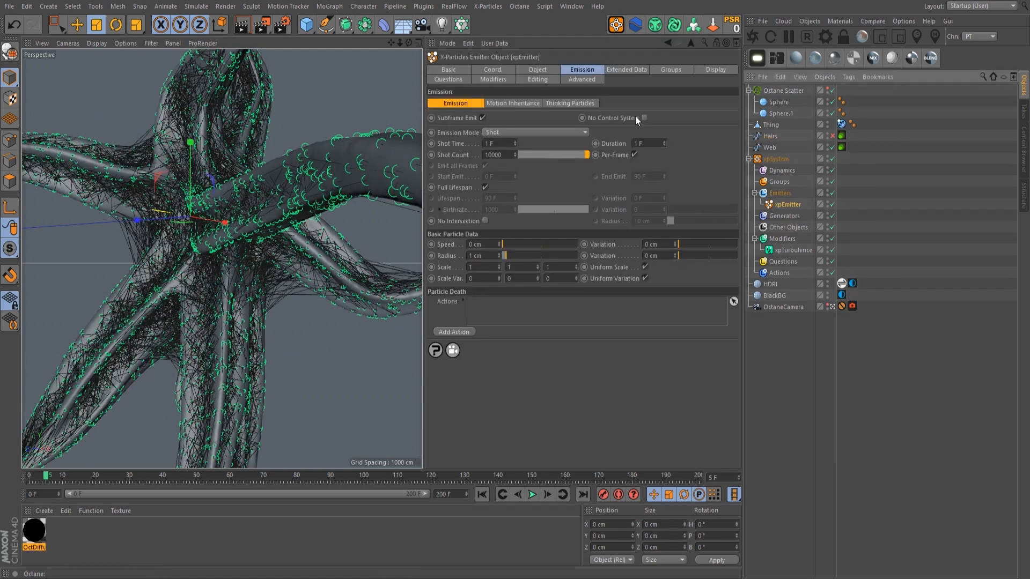
{"action": "left_click", "coordinate": [542, 68]}
{"action": "left_click", "coordinate": [582, 70]}
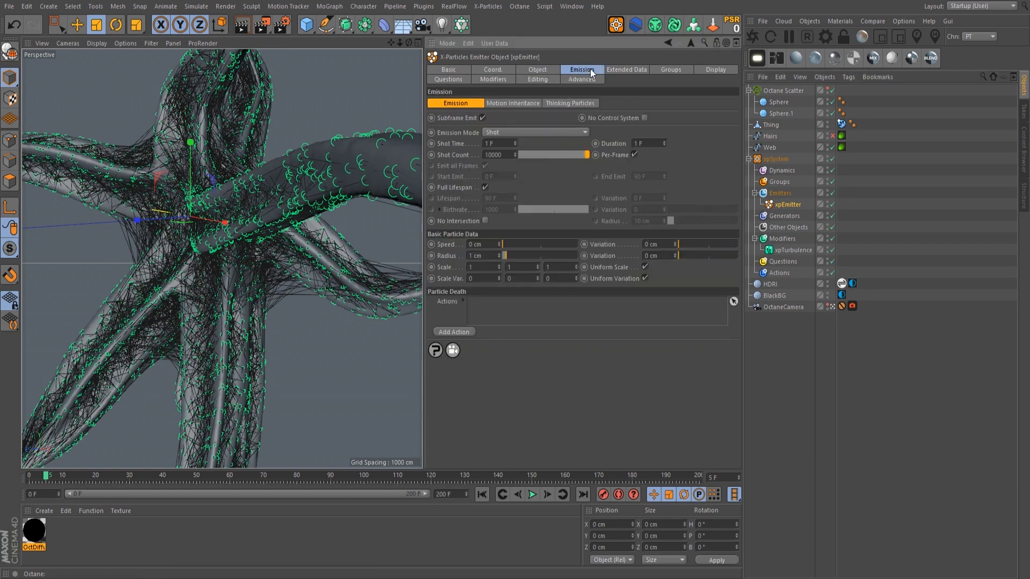
{"action": "left_click", "coordinate": [540, 69]}
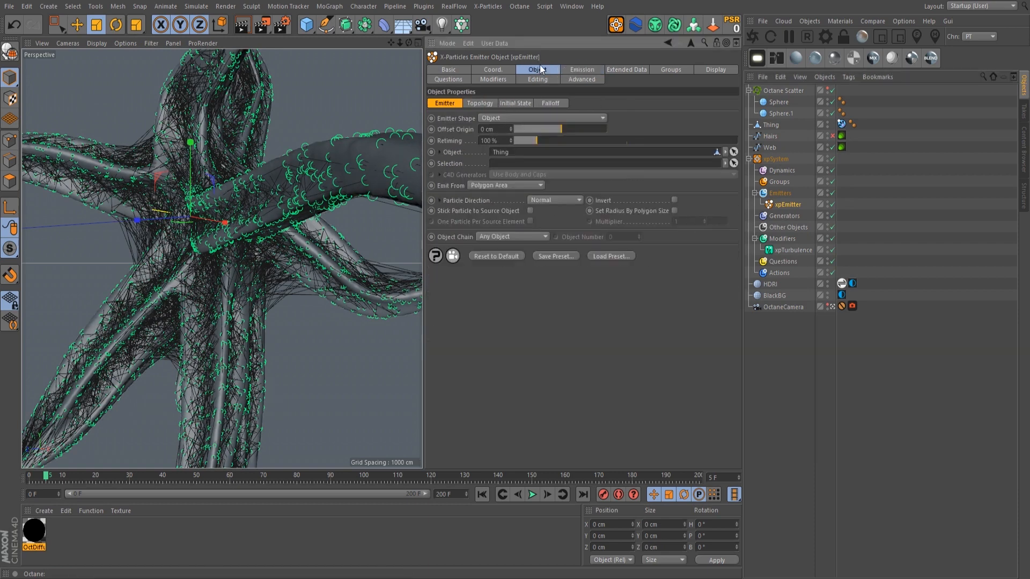
{"action": "left_click", "coordinate": [507, 117]}
{"action": "left_click", "coordinate": [510, 162]}
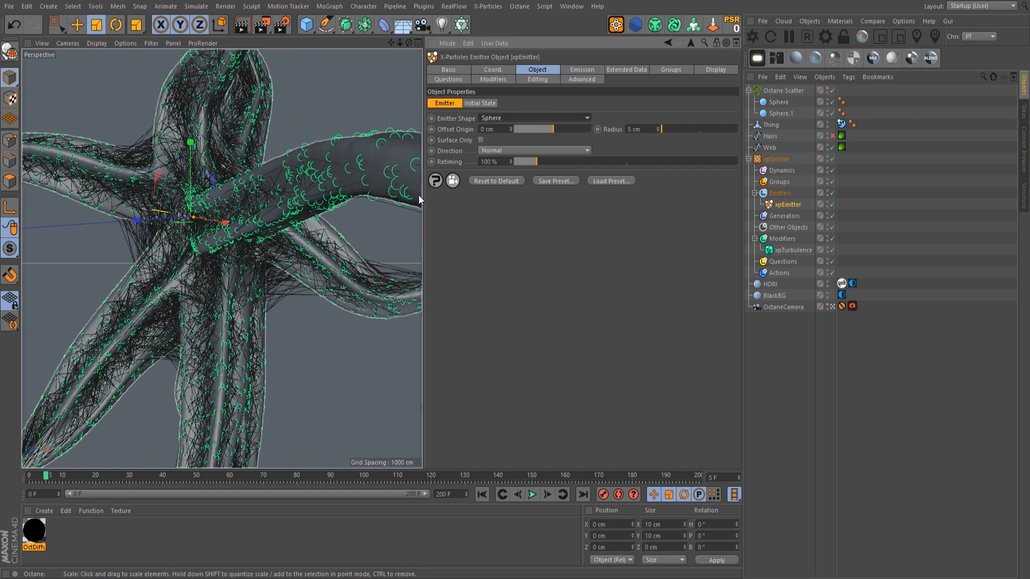
Set the spherical xpEmitter's radius to 30 cm
{"action": "left_click", "coordinate": [637, 130]}
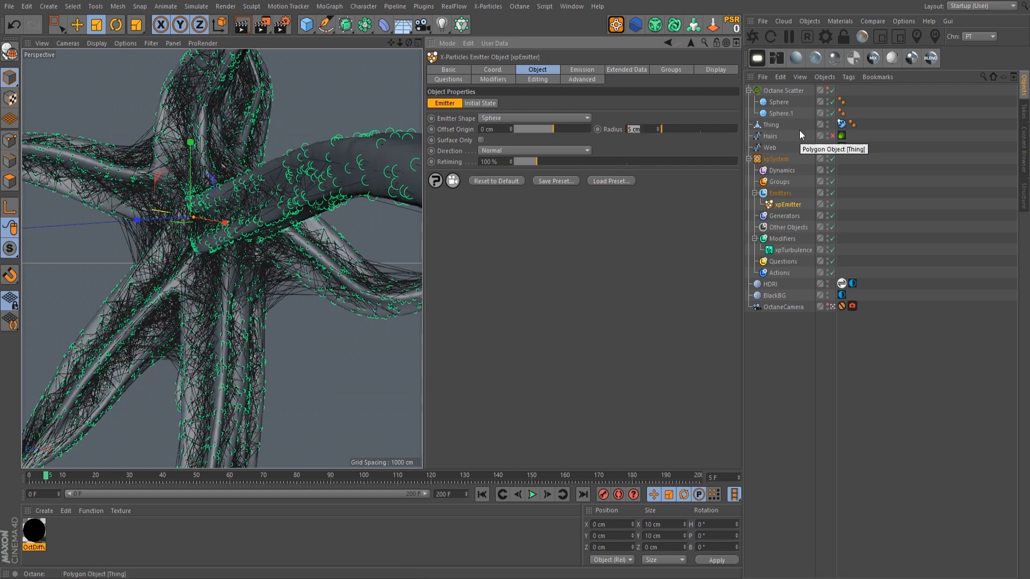
{"action": "type", "text": "30"}
{"action": "key", "text": "Return"}
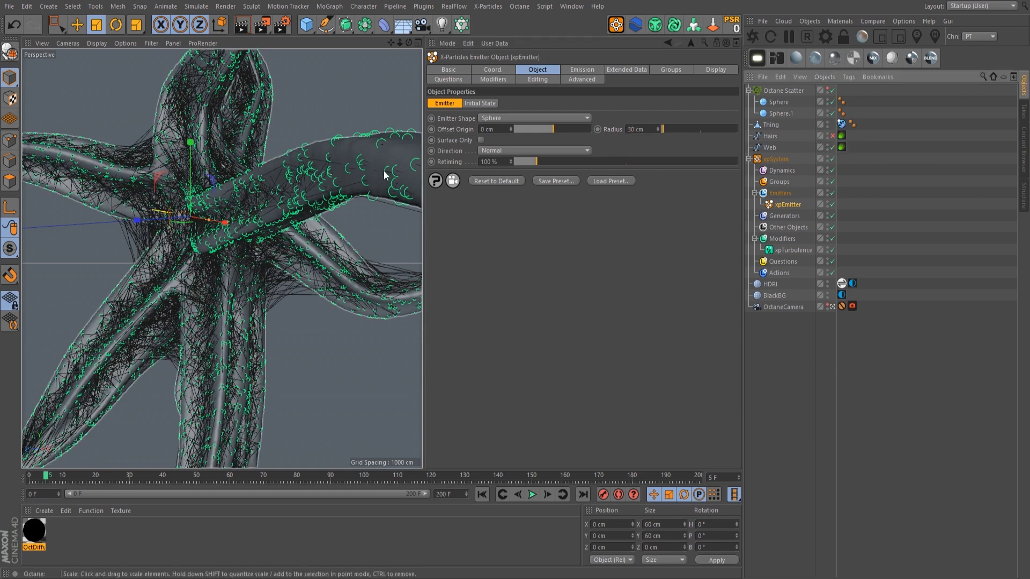
Show the OctaneCamera in the viewports and move the xpEmitter in the top view to about X 147 cm, Z 64 cm
{"action": "middle_click", "coordinate": [373, 109]}
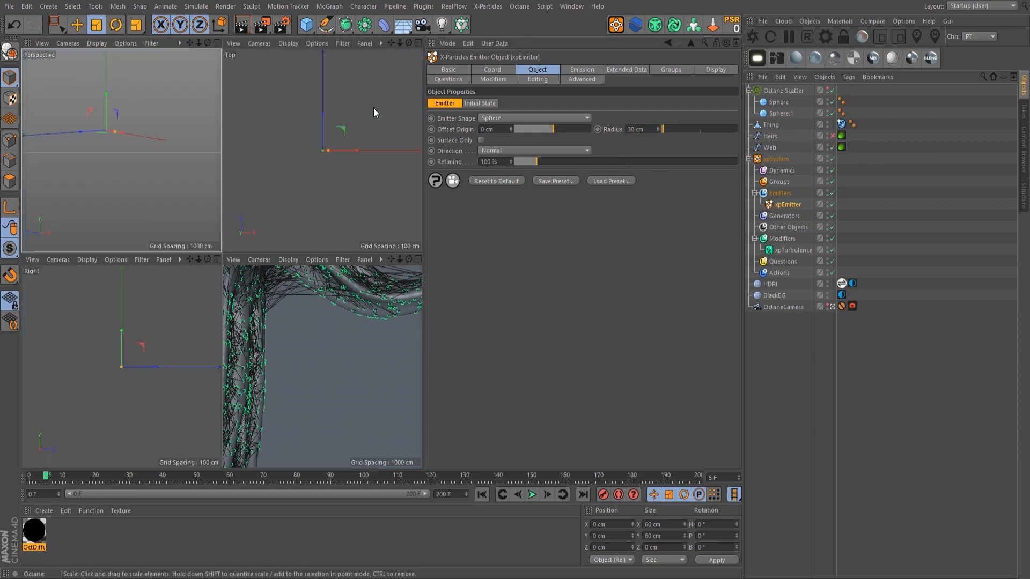
{"action": "middle_click", "coordinate": [321, 123]}
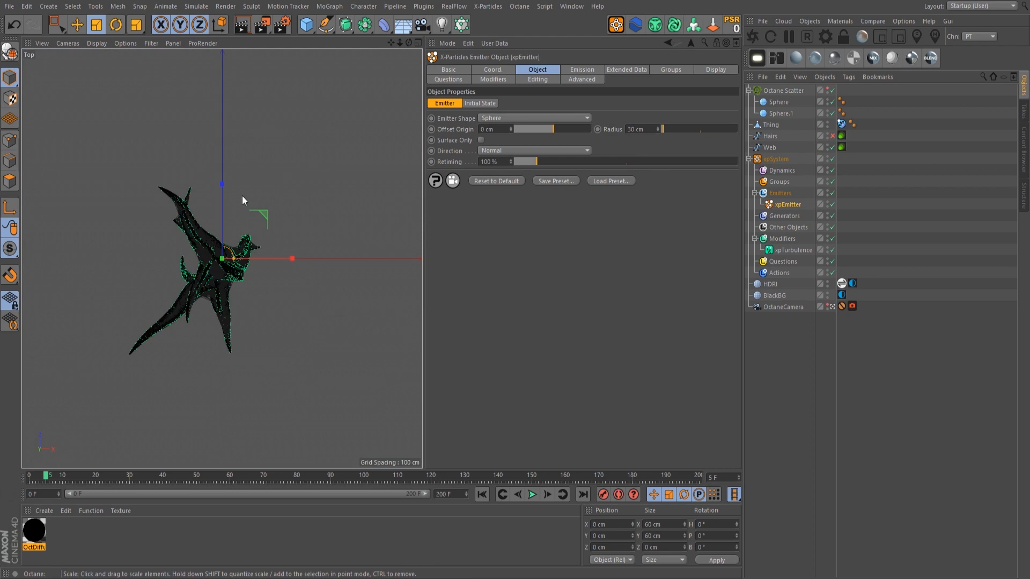
{"action": "key", "text": "e"}
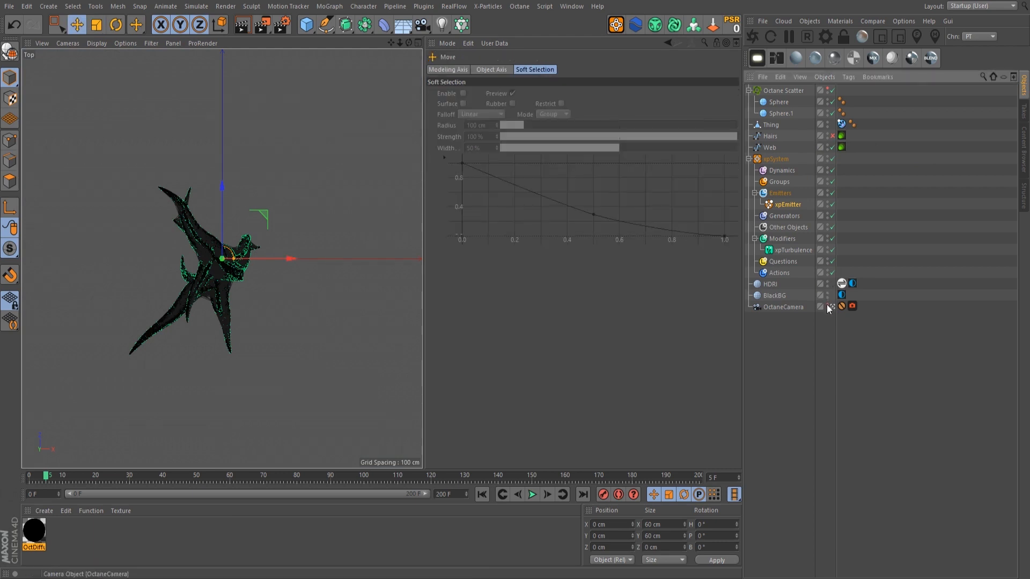
{"action": "left_click", "coordinate": [826, 305]}
{"action": "left_click_drag", "start_coordinate": [274, 208], "coordinate": [325, 187]}
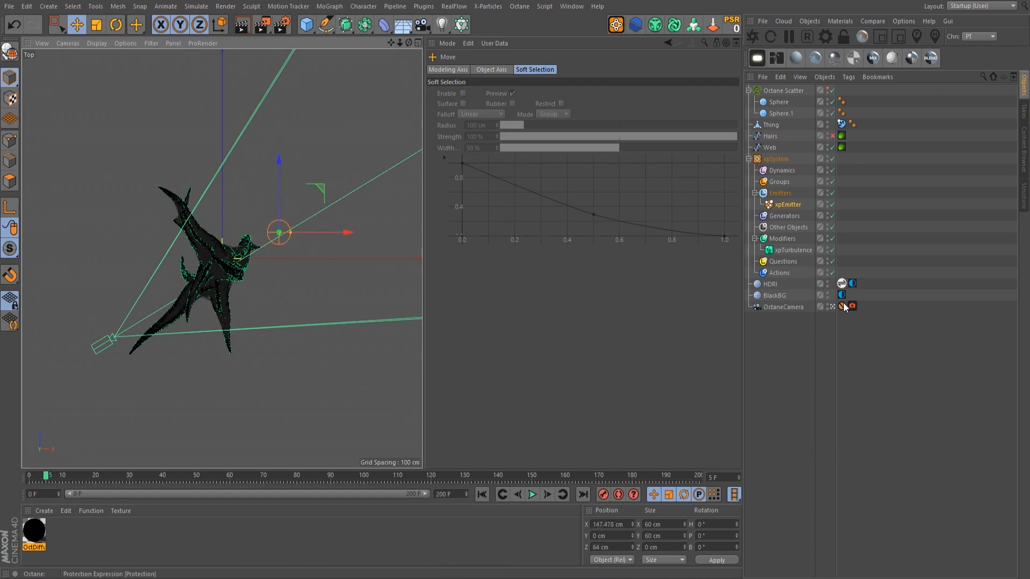
{"action": "middle_click", "coordinate": [358, 234]}
{"action": "middle_click", "coordinate": [191, 152]}
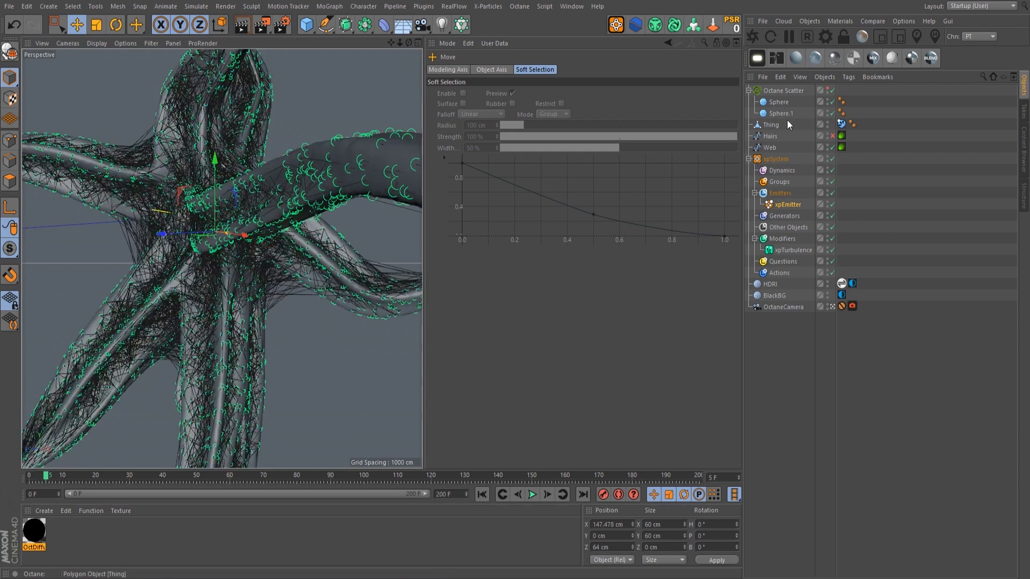
Set the friction of Thing's collider tag to 100% and raise its bounce
{"action": "left_click", "coordinate": [841, 125]}
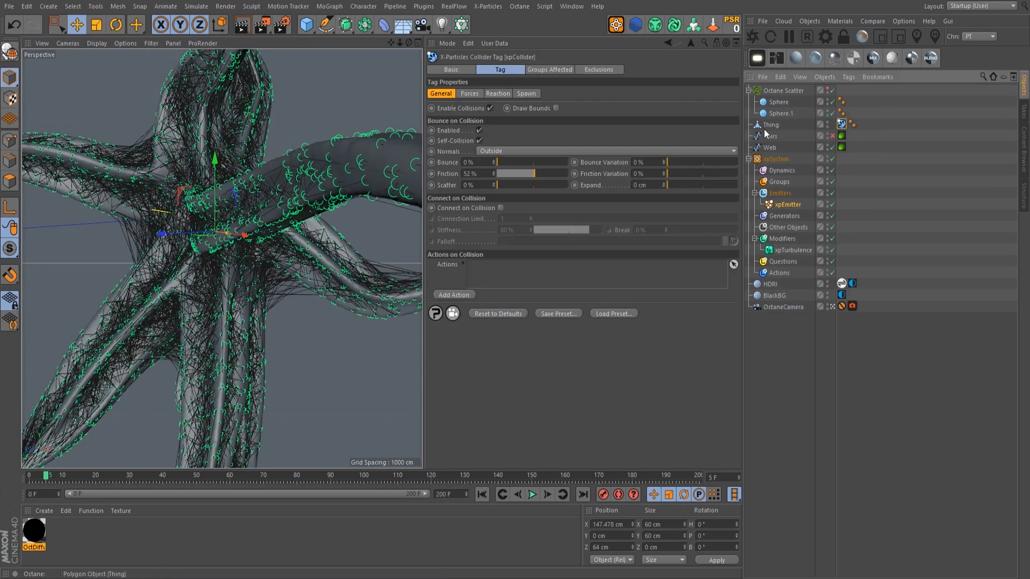
{"action": "left_click_drag", "start_coordinate": [560, 173], "coordinate": [612, 172]}
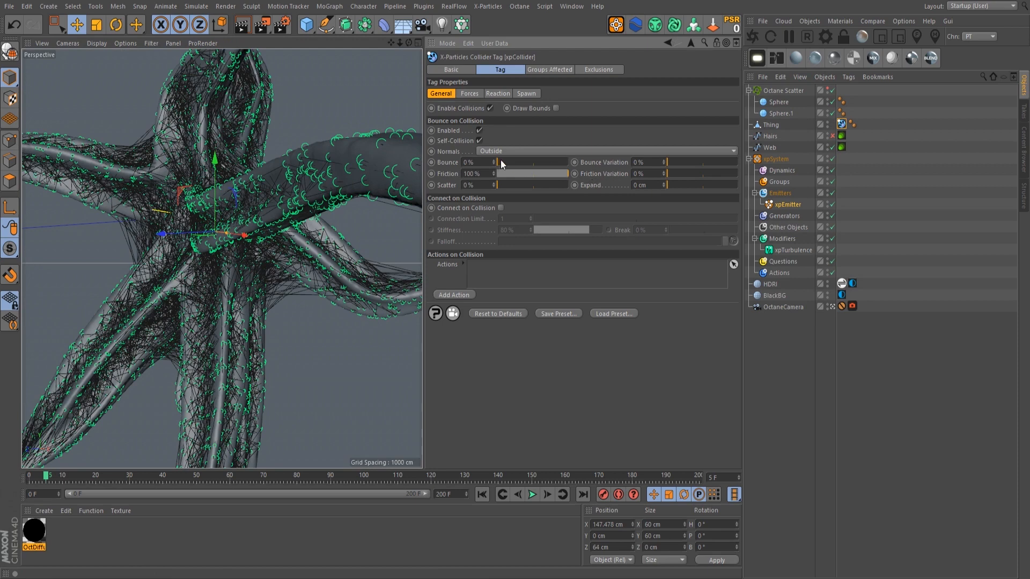
{"action": "left_click_drag", "start_coordinate": [501, 162], "coordinate": [524, 162]}
Set the xpTurbulence modifier's strength to 5 and its scale to 100%
{"action": "left_click", "coordinate": [793, 250]}
{"action": "double_click", "coordinate": [504, 180]}
{"action": "type", "text": "5"}
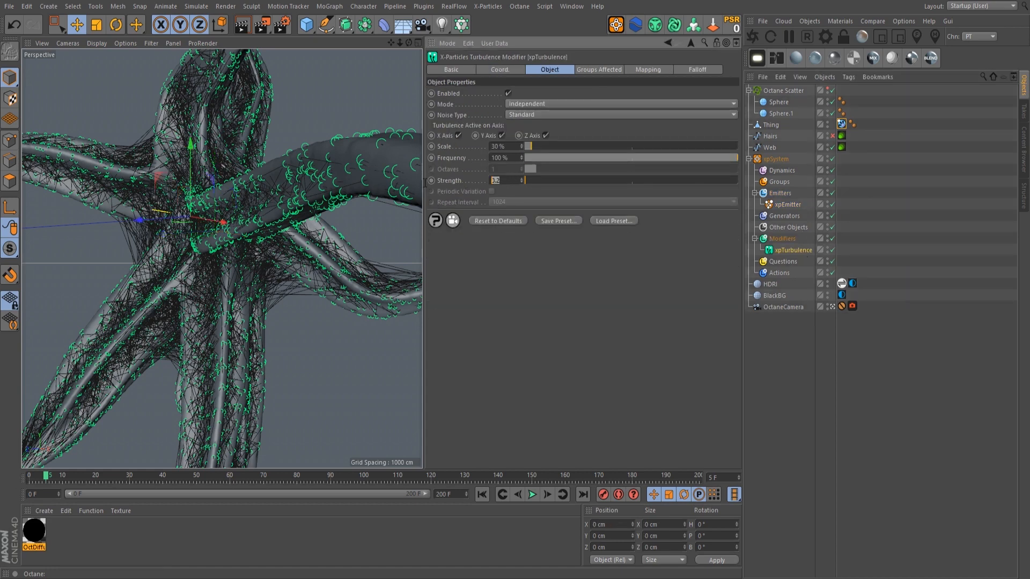
{"action": "key", "text": "Return"}
{"action": "double_click", "coordinate": [511, 149]}
{"action": "type", "text": "100"}
{"action": "key", "text": "Return"}
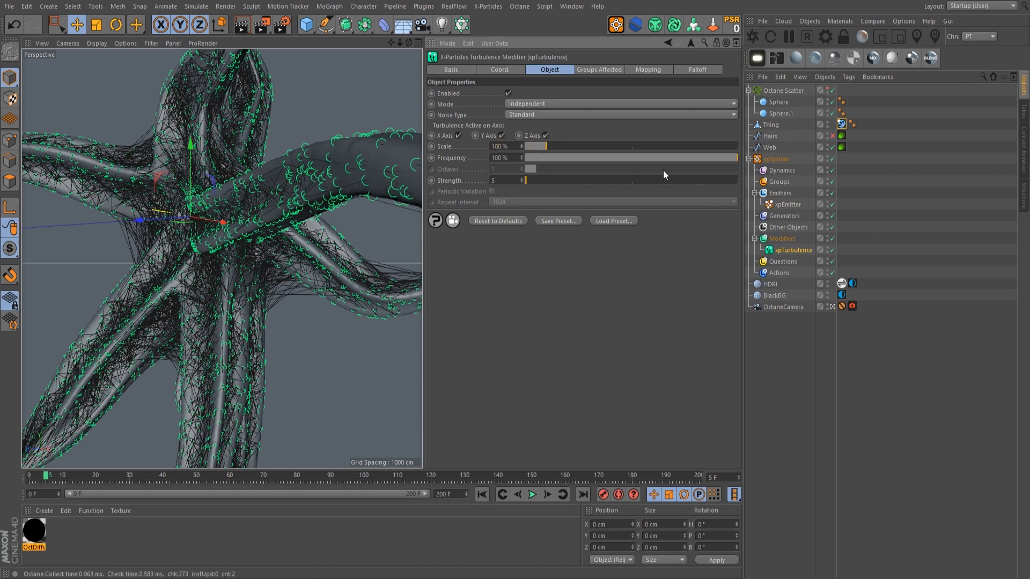
Set the xpEmitter's emission speed to 23 cm
{"action": "left_click", "coordinate": [792, 206]}
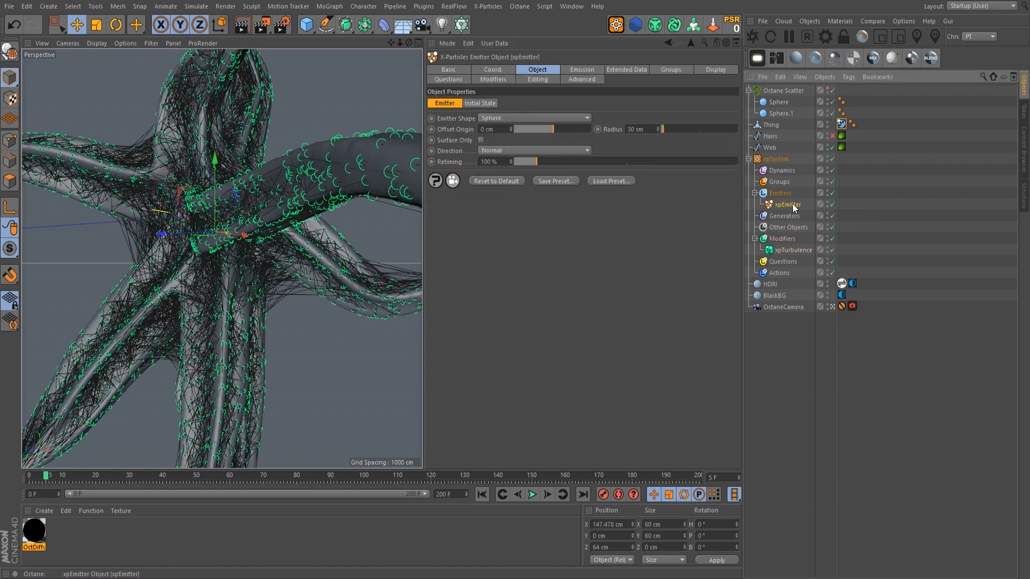
{"action": "left_click", "coordinate": [582, 70]}
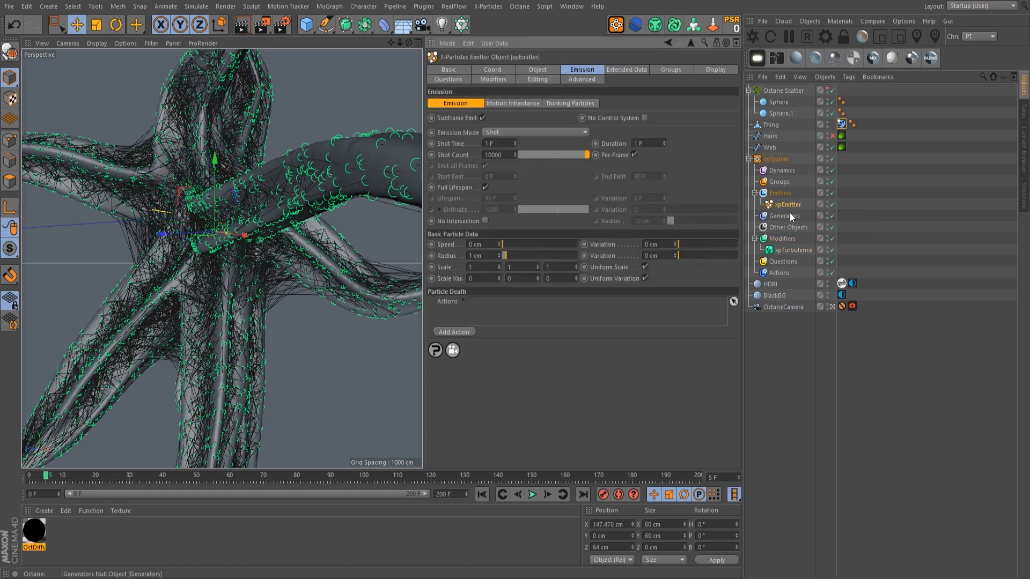
{"action": "left_click", "coordinate": [494, 246]}
{"action": "type", "text": "23"}
{"action": "key", "text": "Return"}
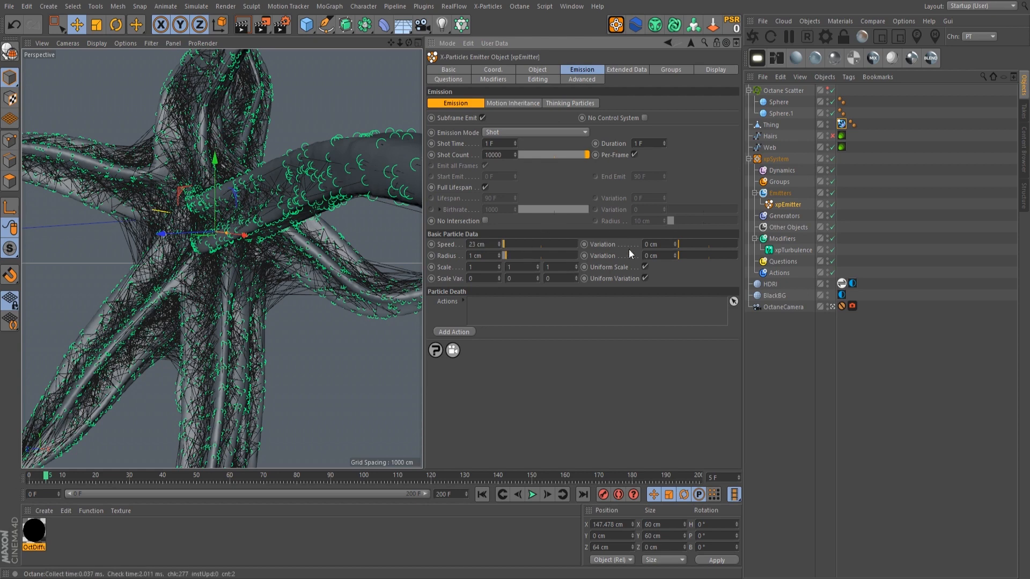
Play the particle simulation from the first frame to check how the particles spread around the creature
{"action": "left_click", "coordinate": [481, 495]}
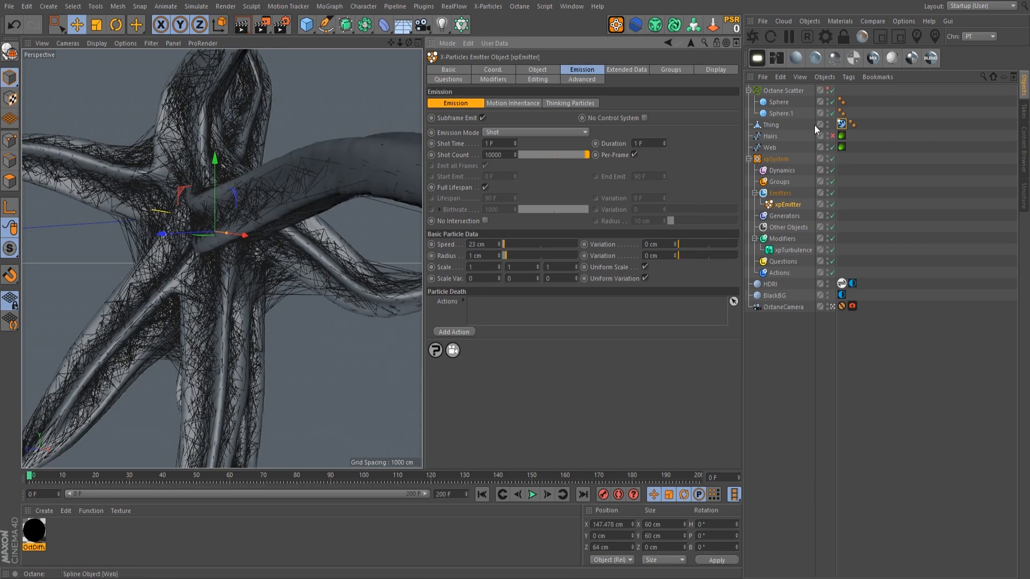
{"action": "left_click", "coordinate": [532, 495]}
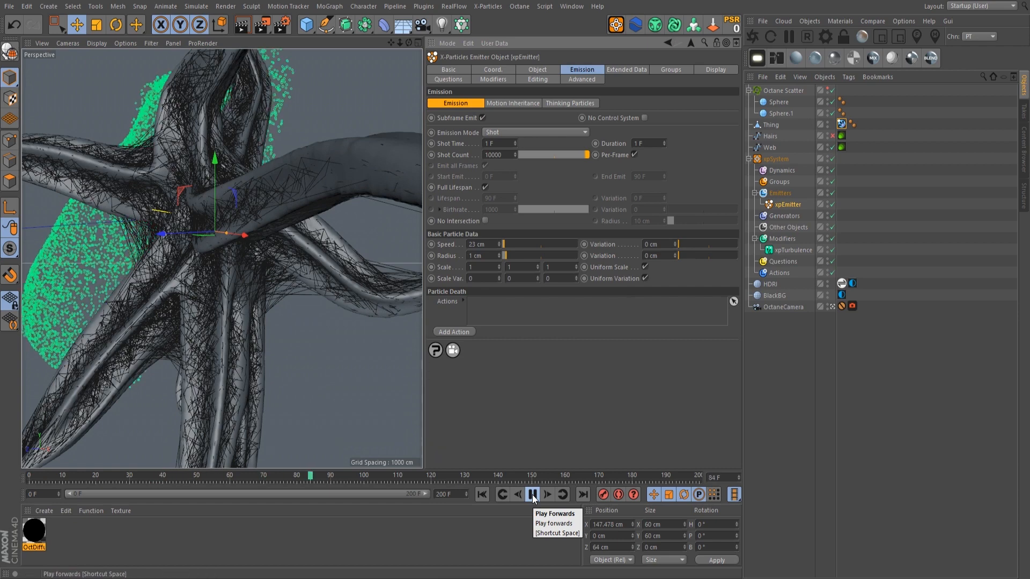
{"action": "left_click", "coordinate": [532, 495]}
Extend the project's timeline to 1200 frames and expand the preview range to its full length
{"action": "left_click", "coordinate": [464, 494]}
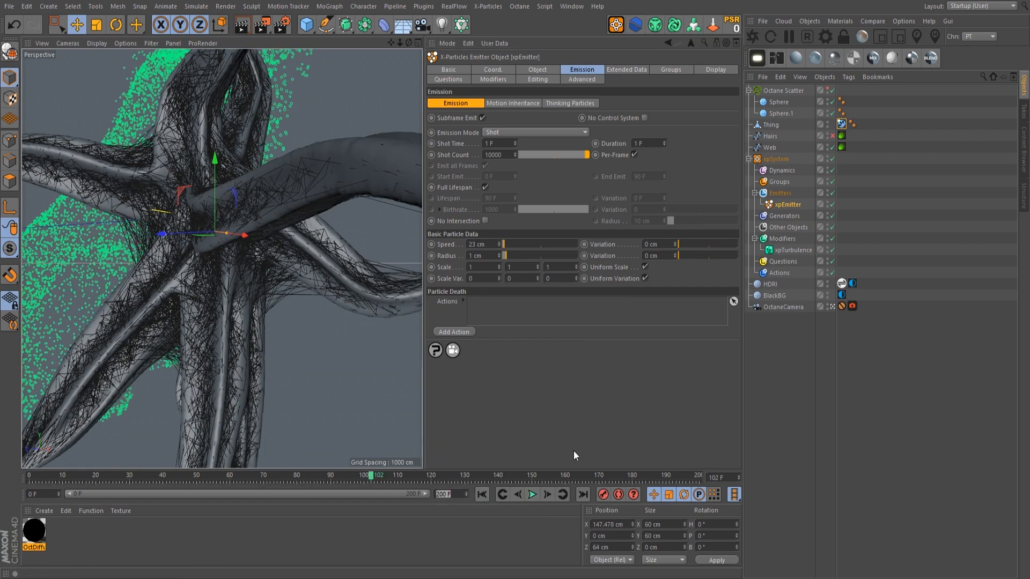
{"action": "type", "text": "1200"}
{"action": "key", "text": "Return"}
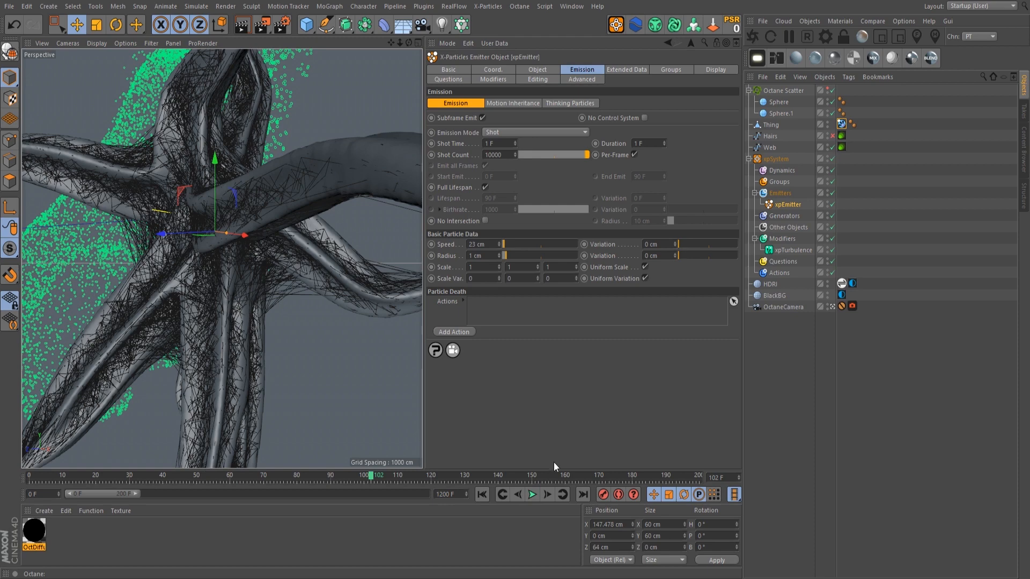
{"action": "double_click", "coordinate": [405, 492]}
Replay the simulation from the first frame and examine the particle spread from outside the camera view
{"action": "left_click", "coordinate": [482, 494]}
{"action": "left_click", "coordinate": [532, 494]}
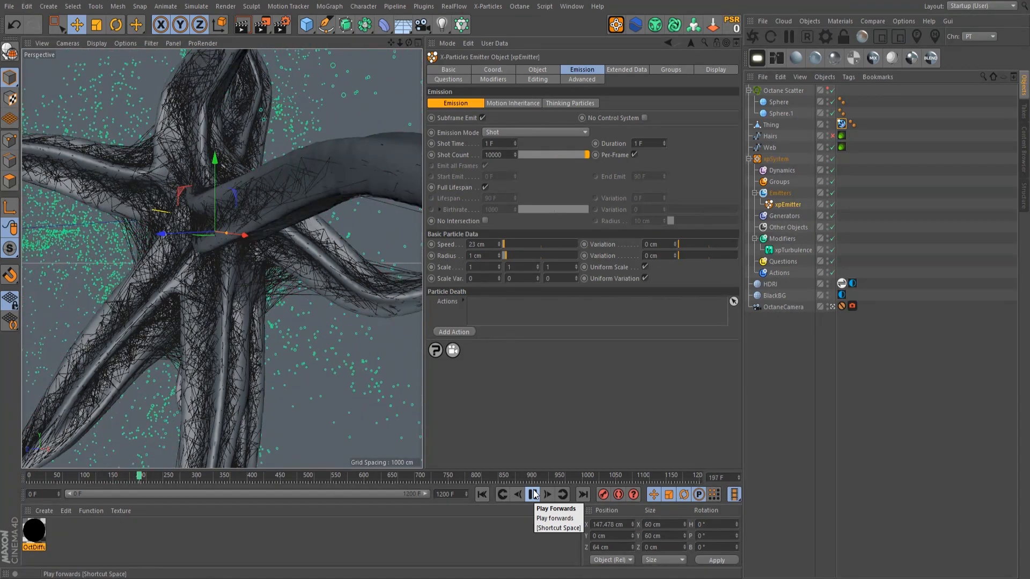
{"action": "left_click", "coordinate": [532, 494]}
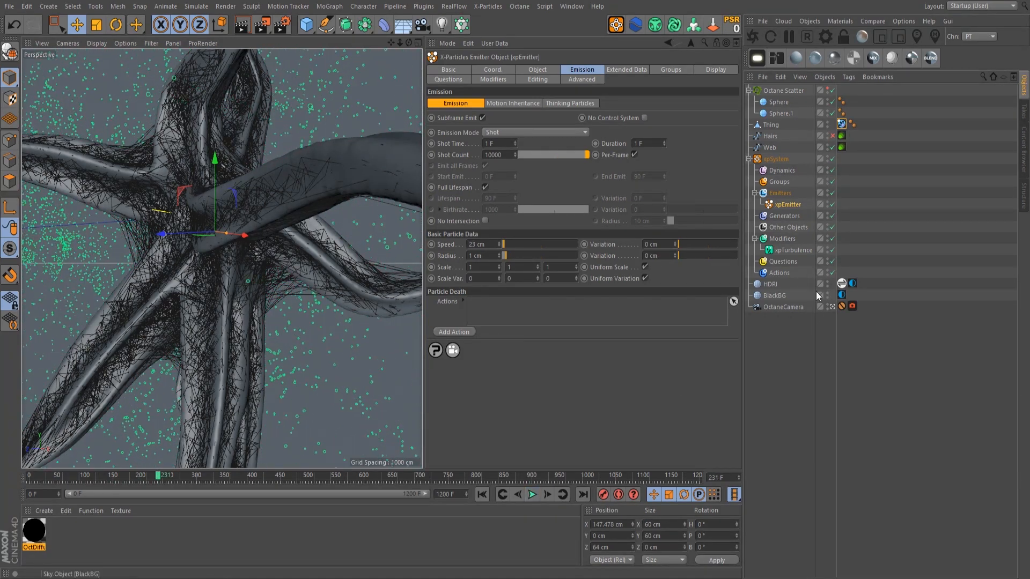
{"action": "left_click", "coordinate": [833, 307]}
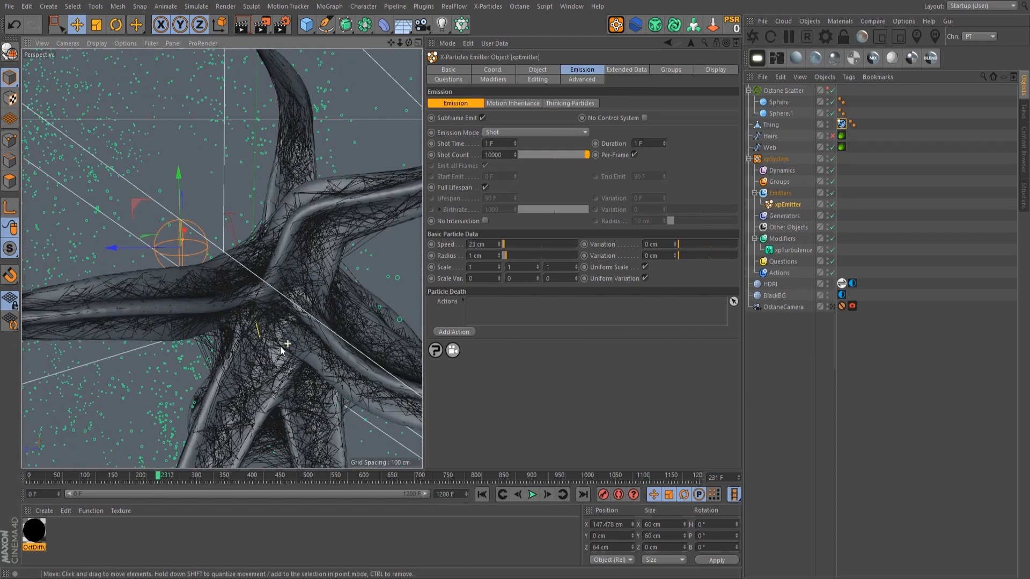
{"action": "scroll", "coordinate": [279, 352], "scroll_direction": "down", "scroll_amount": 12}
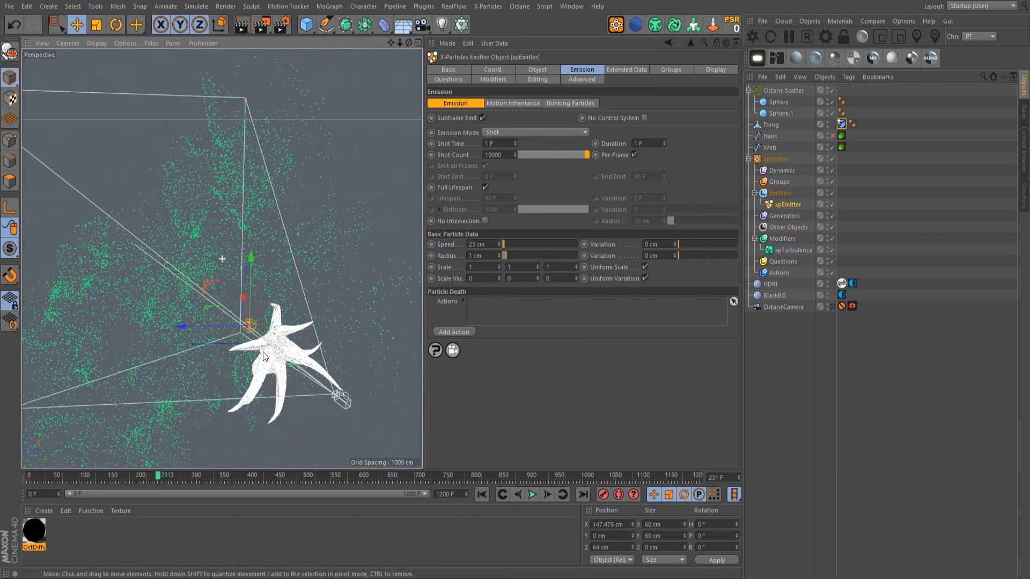
{"action": "middle_click_drag", "start_coordinate": [268, 354], "coordinate": [211, 306], "text": "alt"}
Return to frame 0 and move the xpEmitter in the top view to about X -85 cm, Z -64 cm
{"action": "left_click", "coordinate": [481, 494]}
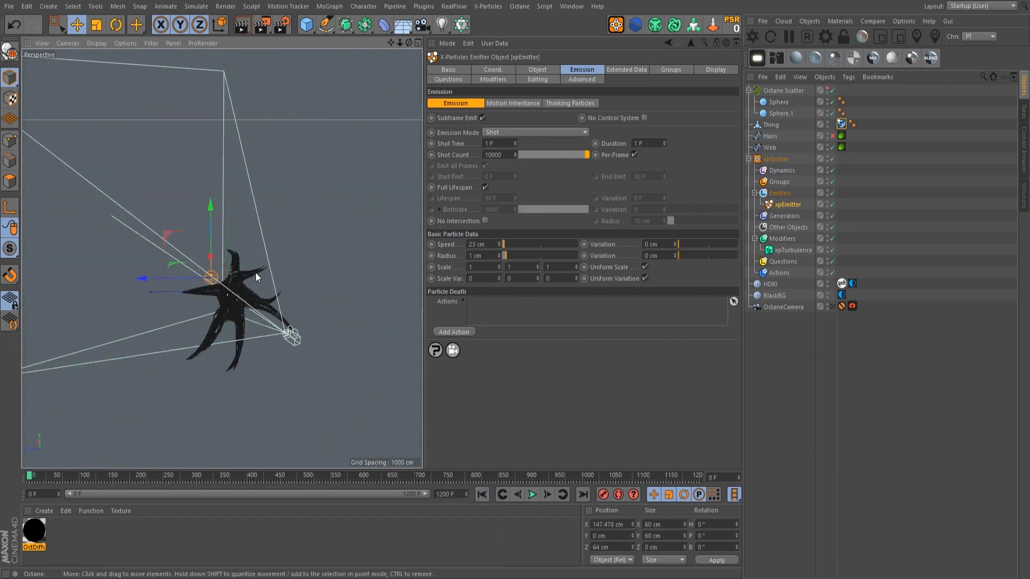
{"action": "middle_click", "coordinate": [311, 244]}
{"action": "middle_click", "coordinate": [363, 117]}
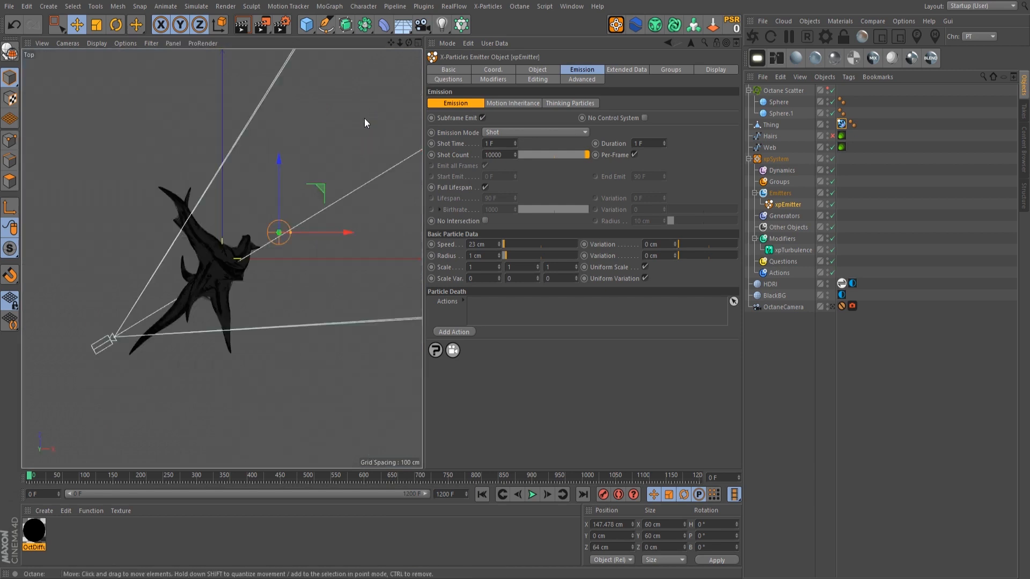
{"action": "left_click_drag", "start_coordinate": [330, 180], "coordinate": [250, 221]}
{"action": "left_click_drag", "start_coordinate": [235, 237], "coordinate": [233, 239]}
{"action": "middle_click", "coordinate": [329, 187]}
{"action": "middle_click", "coordinate": [182, 181]}
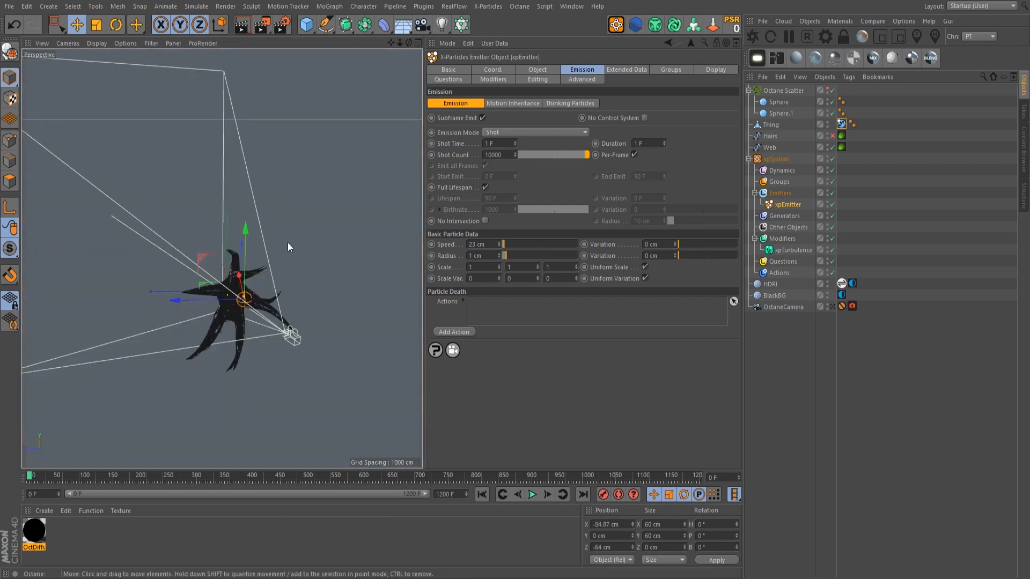
{"action": "middle_click", "coordinate": [256, 311]}
{"action": "middle_click", "coordinate": [143, 196]}
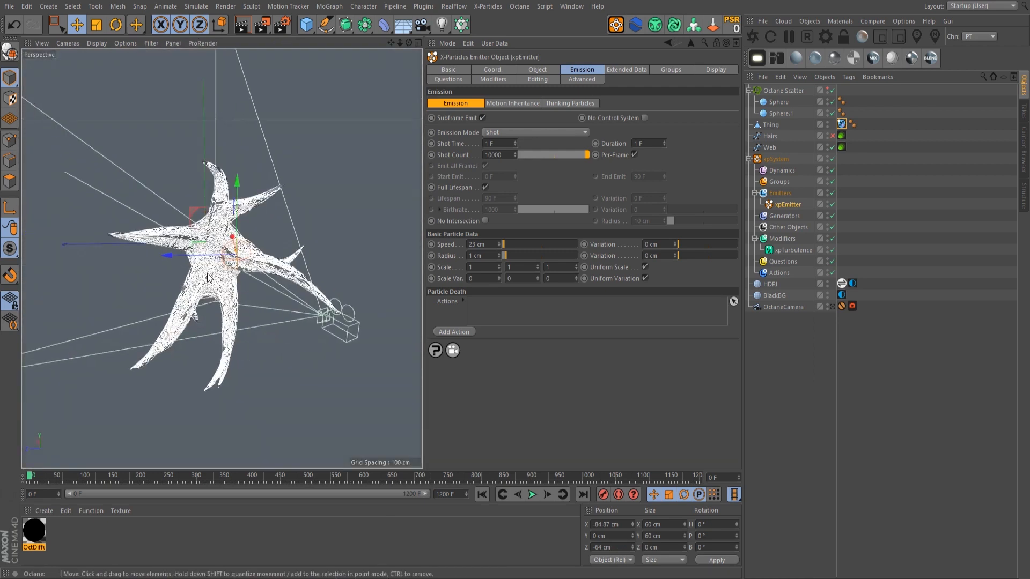
Run the simulation to frame 206 and look through the OctaneCamera again
{"action": "left_click", "coordinate": [532, 494]}
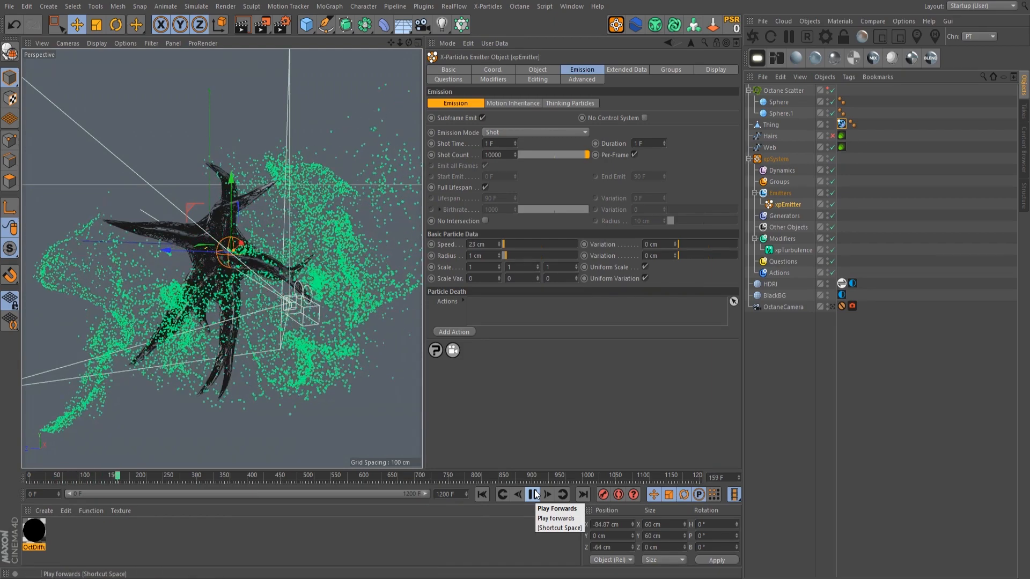
{"action": "left_click", "coordinate": [534, 495]}
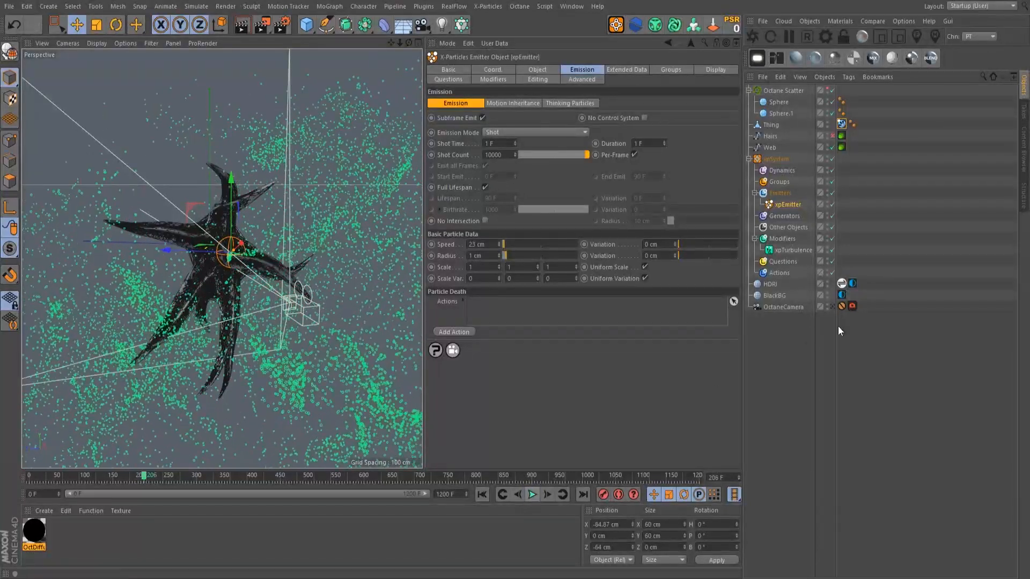
{"action": "left_click", "coordinate": [833, 307]}
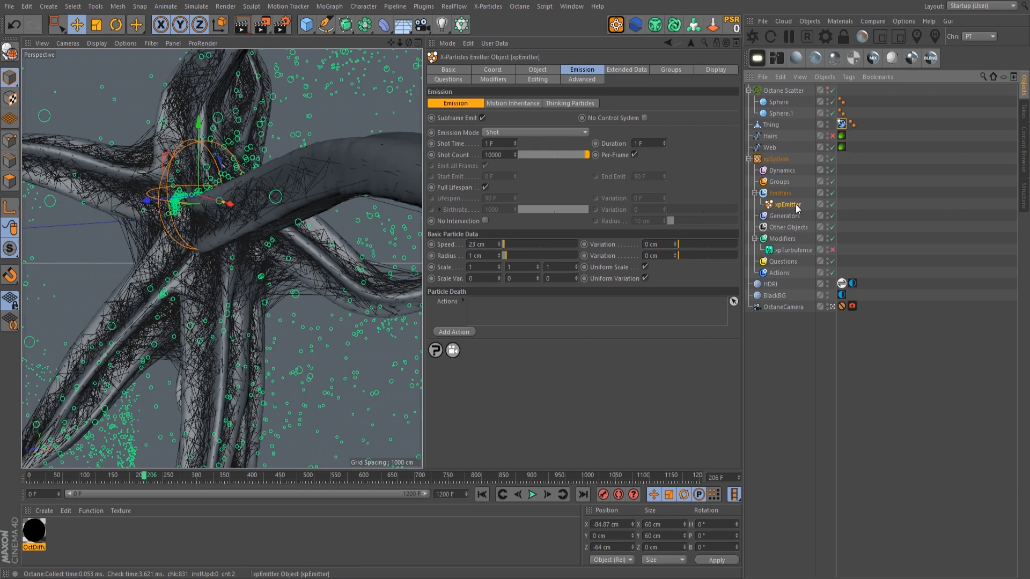
With xpTurbulence disabled, set the xpEmitter's speed to 0 cm and store the current particles as its initial state
{"action": "left_click_drag", "start_coordinate": [509, 247], "coordinate": [459, 240]}
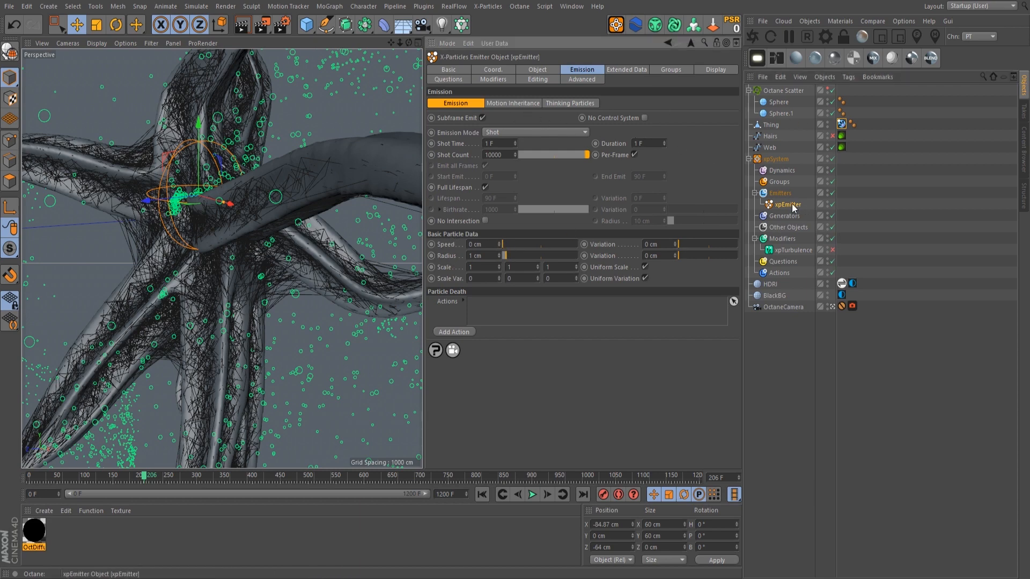
{"action": "left_click", "coordinate": [537, 69]}
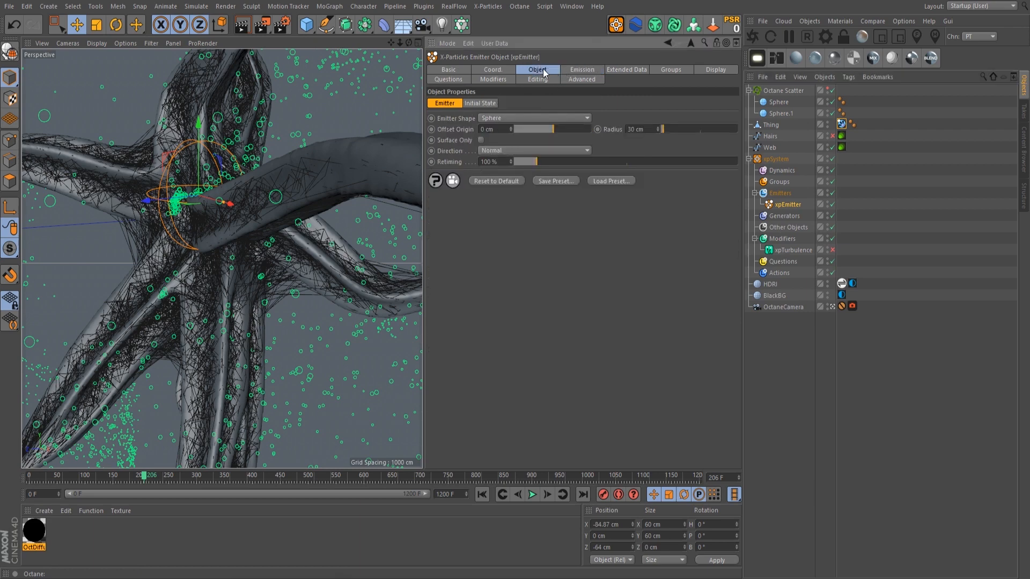
{"action": "left_click", "coordinate": [481, 103]}
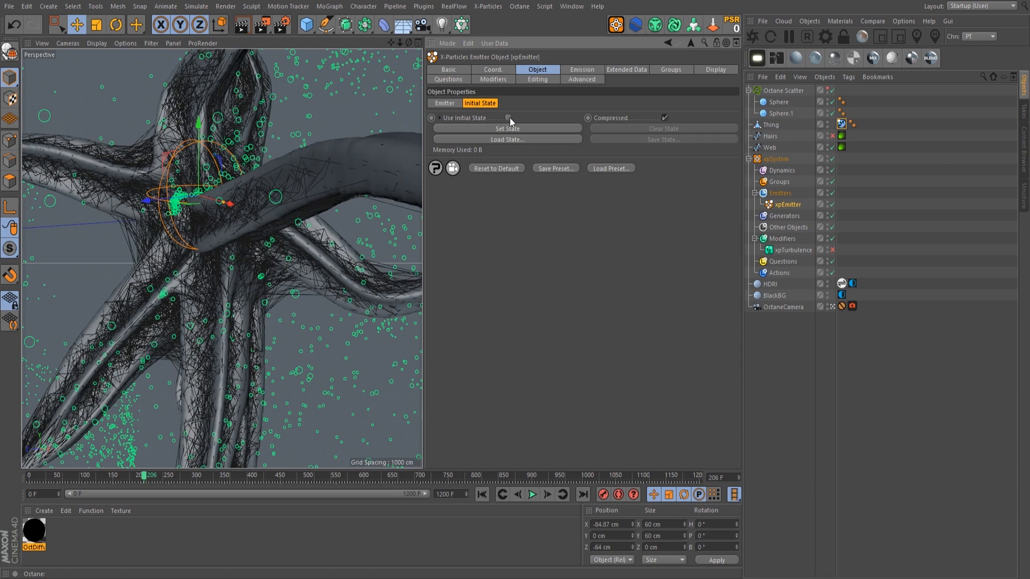
{"action": "left_click", "coordinate": [505, 130]}
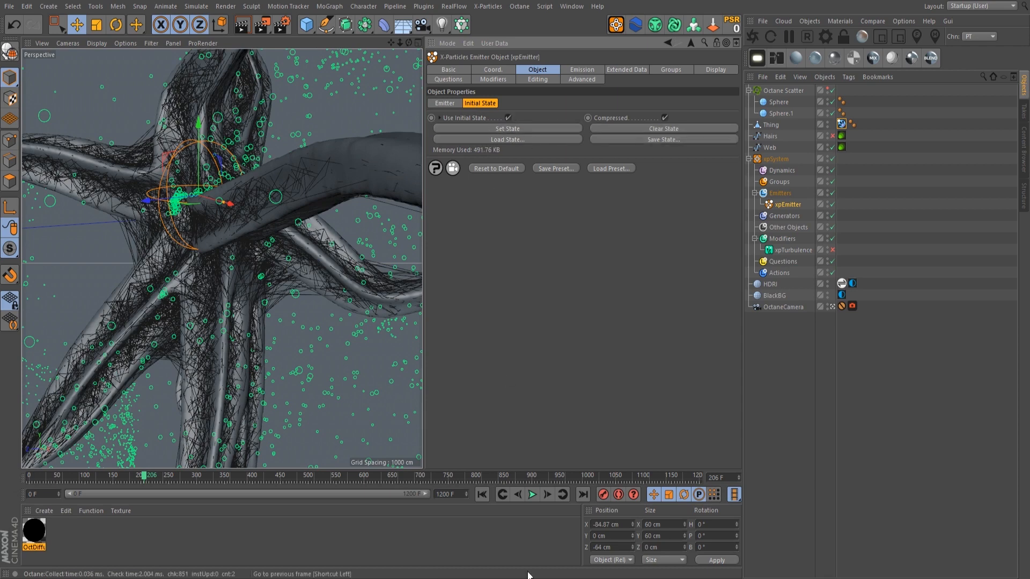
{"action": "left_click", "coordinate": [482, 494]}
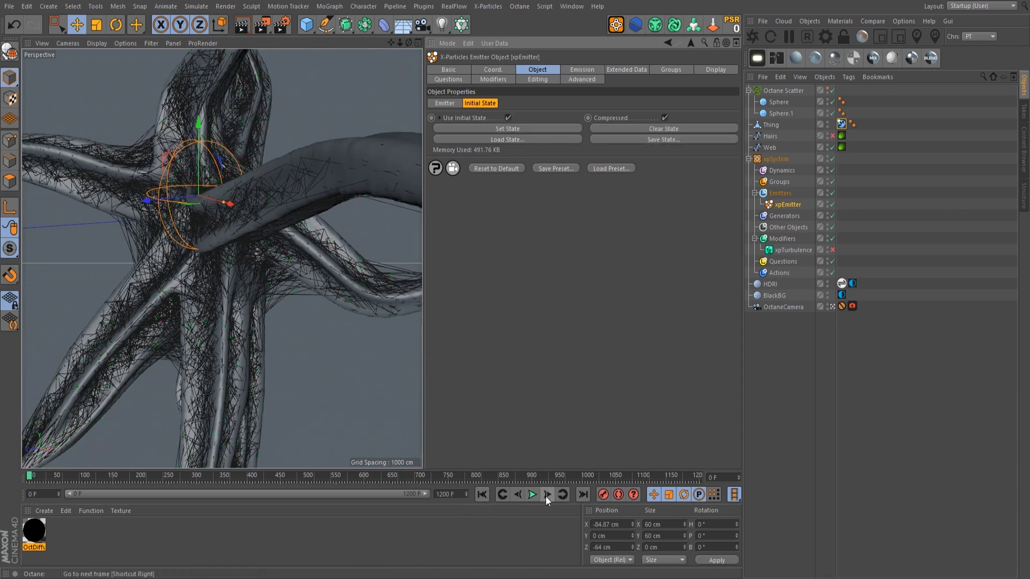
{"action": "left_click", "coordinate": [546, 495]}
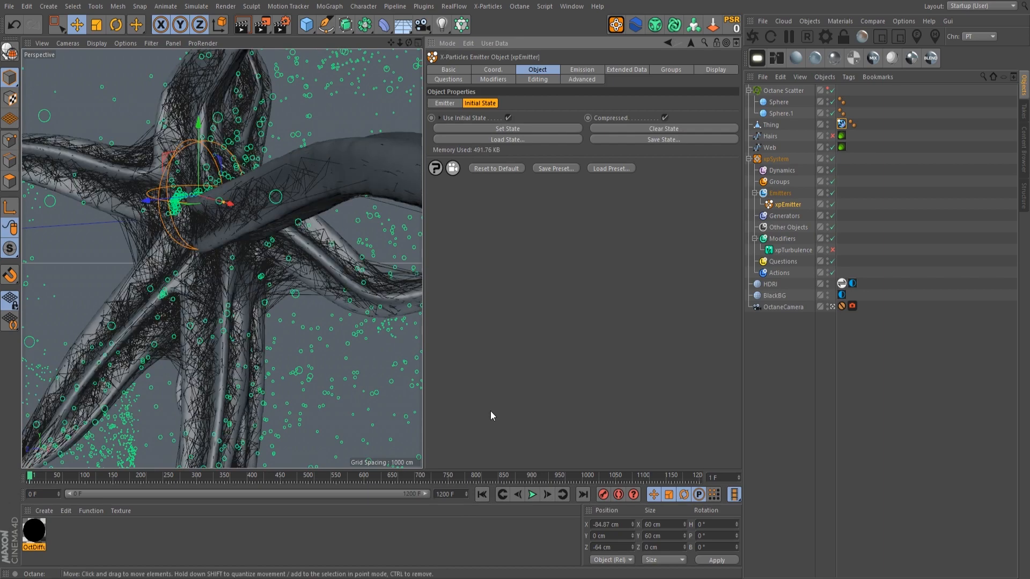
Play the simulation briefly from the stored initial state, return to frame 0 and examine the xpEmitter's emission settings
{"action": "left_click", "coordinate": [532, 495]}
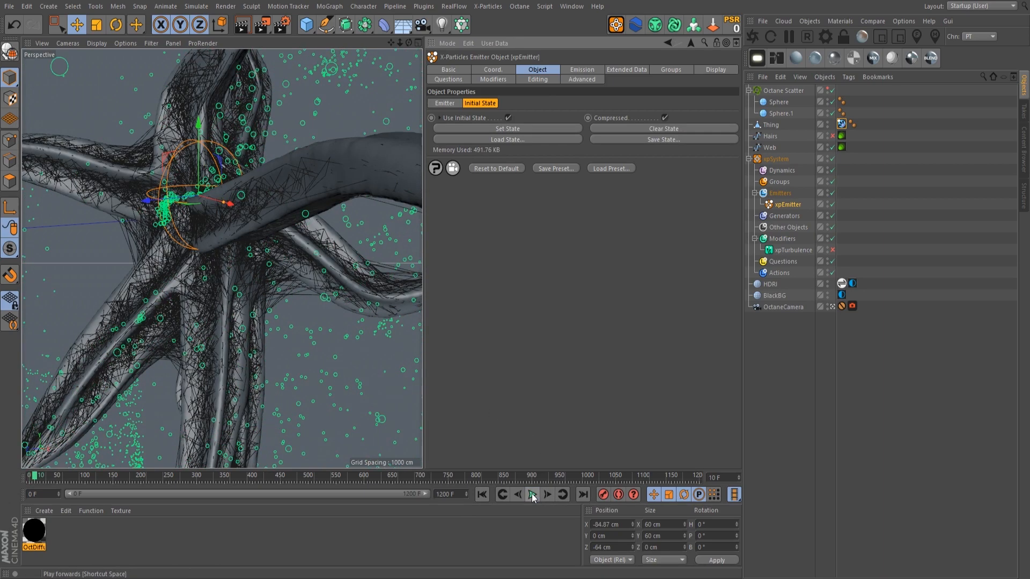
{"action": "left_click", "coordinate": [533, 495]}
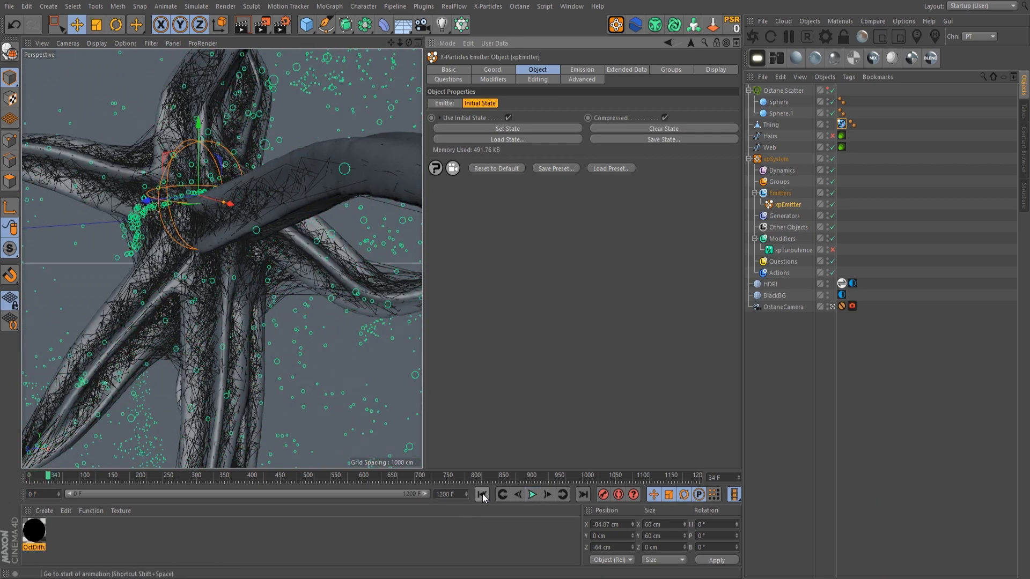
{"action": "left_click", "coordinate": [481, 495]}
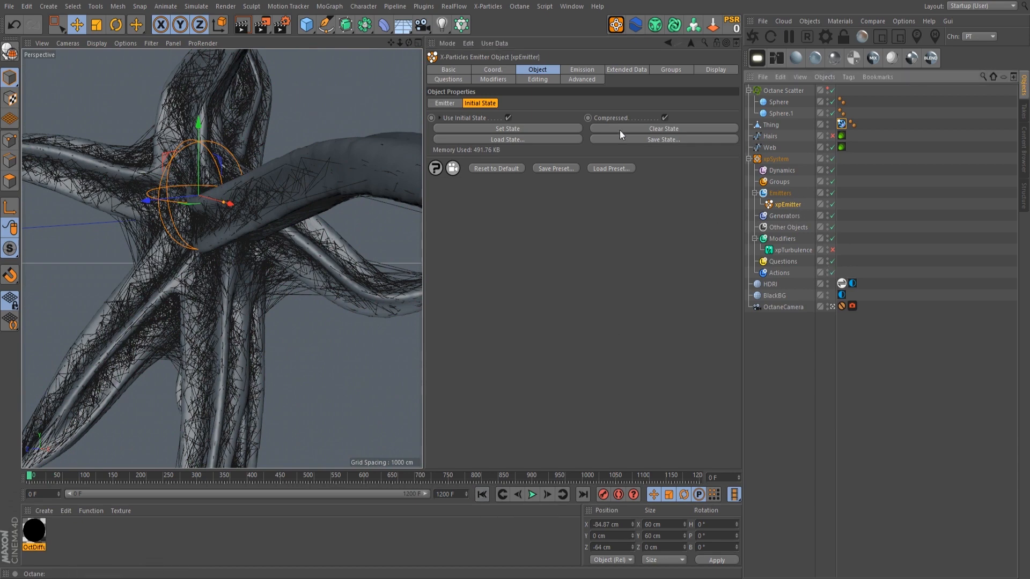
{"action": "left_click", "coordinate": [582, 70]}
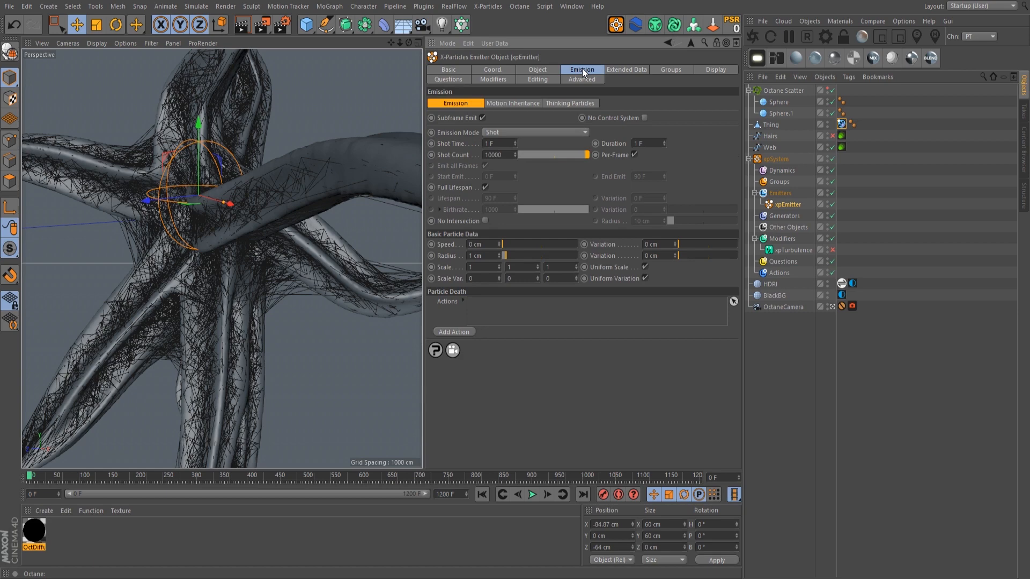
Delete the xpTurbulence modifier and play the simulation to frame 98 to check the particles' motion
{"action": "left_click", "coordinate": [799, 250]}
{"action": "key", "text": "Delete"}
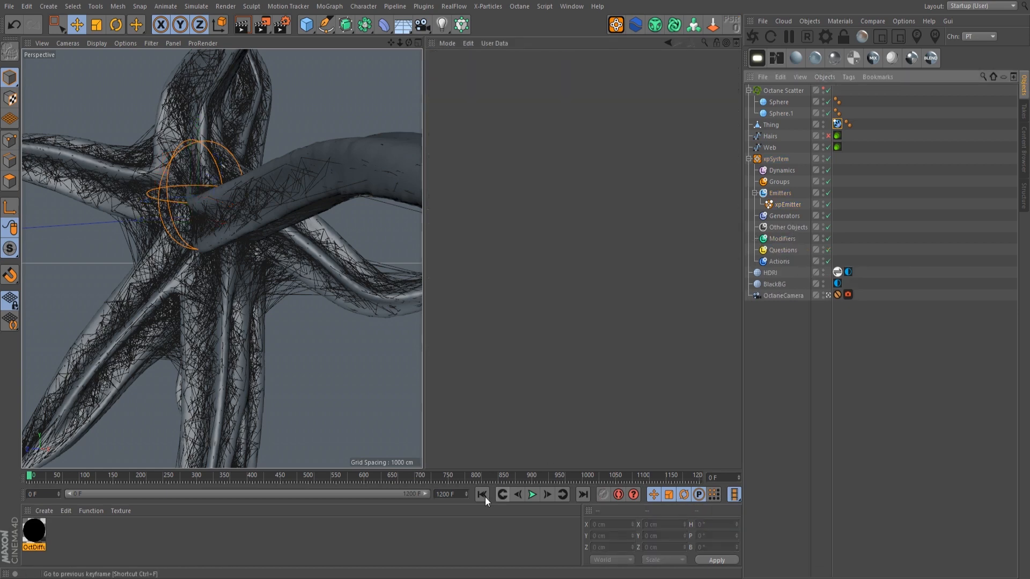
{"action": "left_click", "coordinate": [532, 494]}
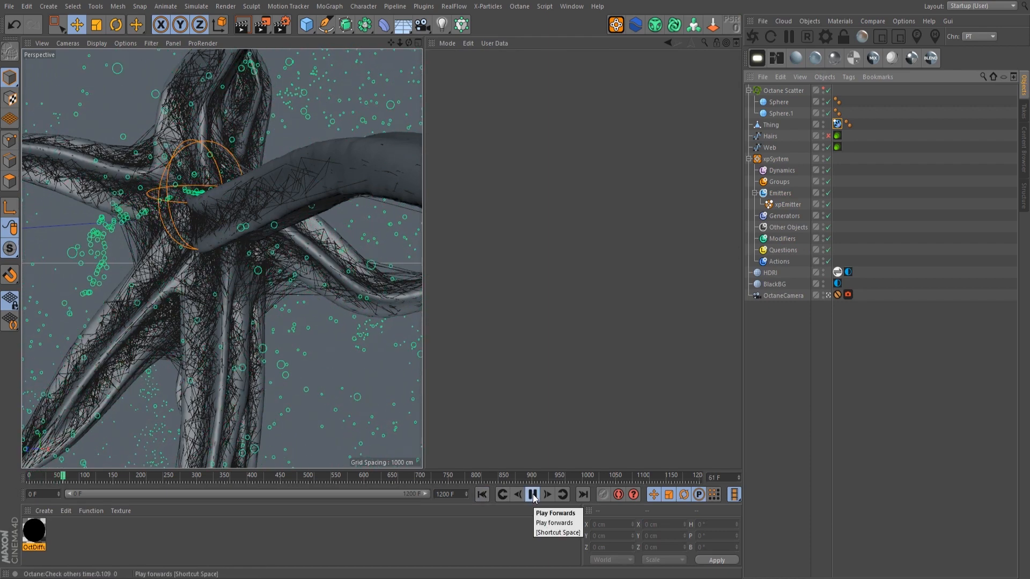
{"action": "left_click", "coordinate": [532, 495]}
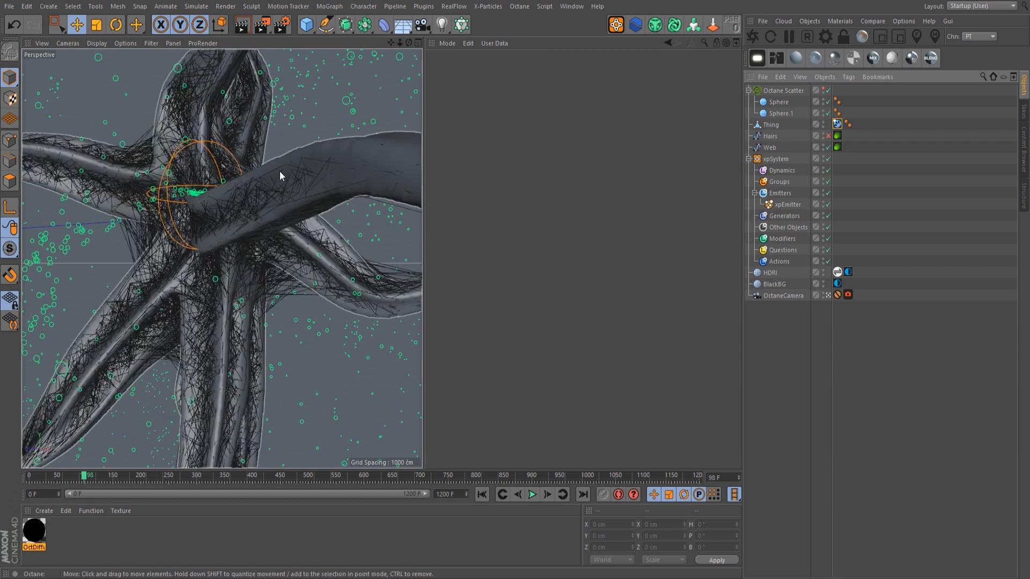
Delete the xpCollider tag from Thing, replay the simulation briefly from the first frame and return to frame 0
{"action": "left_click", "coordinate": [840, 125]}
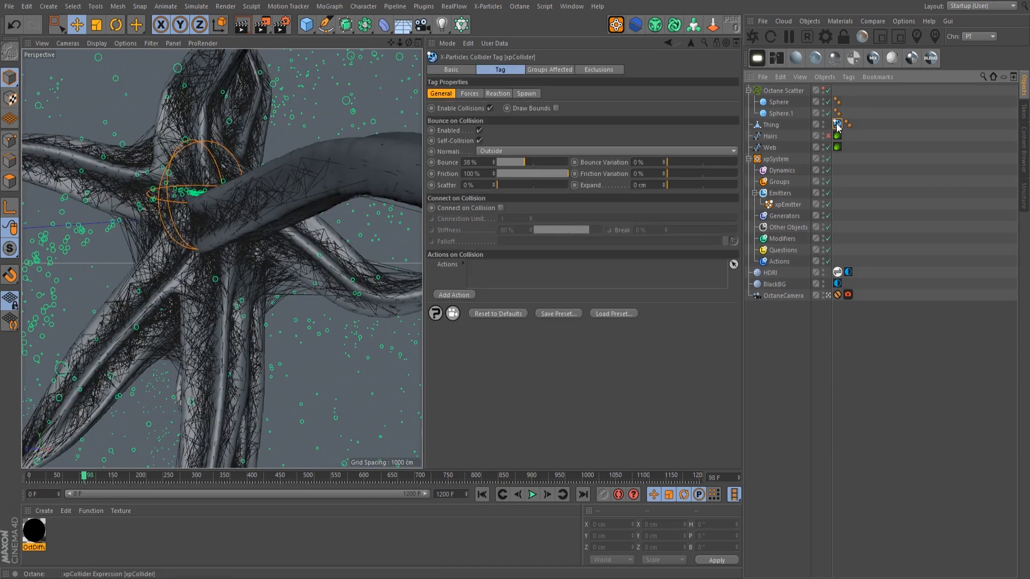
{"action": "key", "text": "Delete"}
{"action": "left_click", "coordinate": [481, 494]}
{"action": "left_click", "coordinate": [532, 494]}
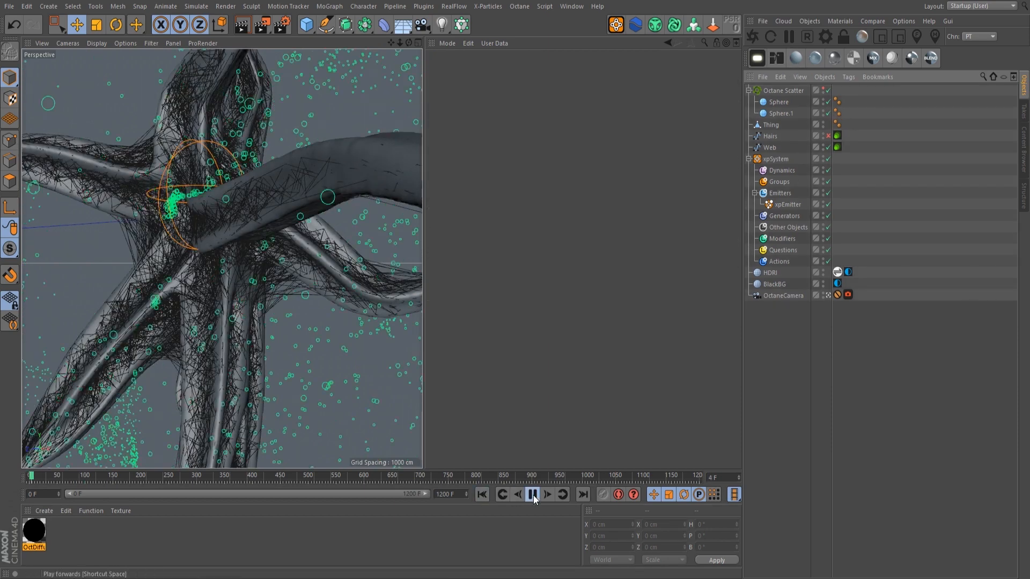
{"action": "left_click", "coordinate": [532, 494]}
{"action": "left_click", "coordinate": [482, 494]}
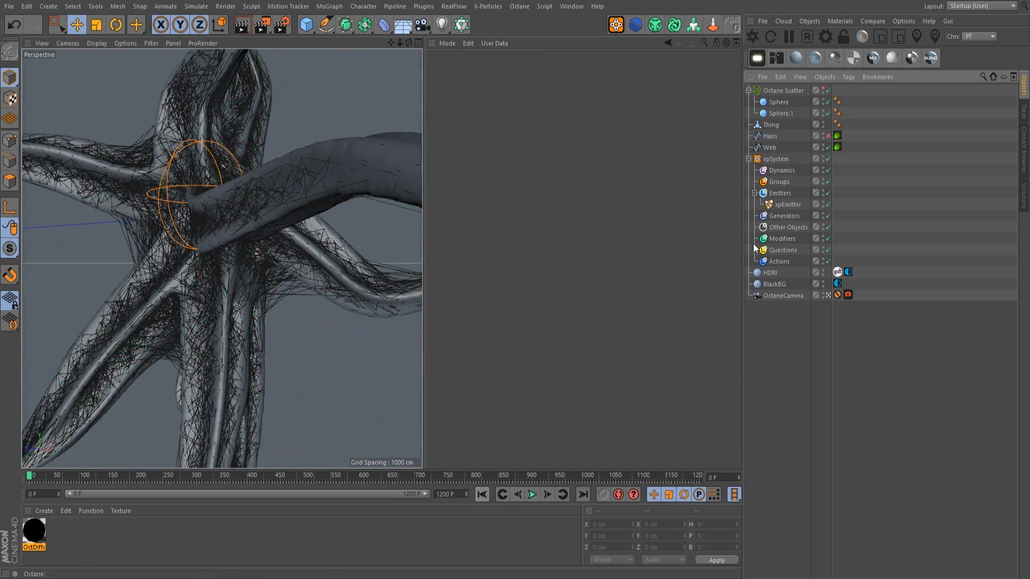
Add an xpFreeze modifier with Set Speed to Zero enabled and play the simulation to frame 80
{"action": "left_click", "coordinate": [782, 241]}
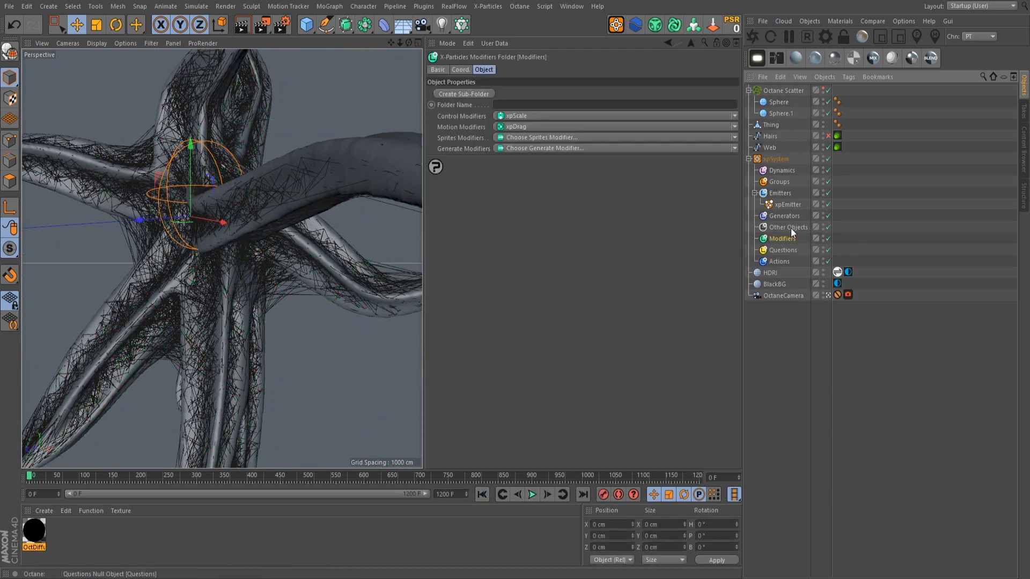
{"action": "left_click", "coordinate": [523, 127]}
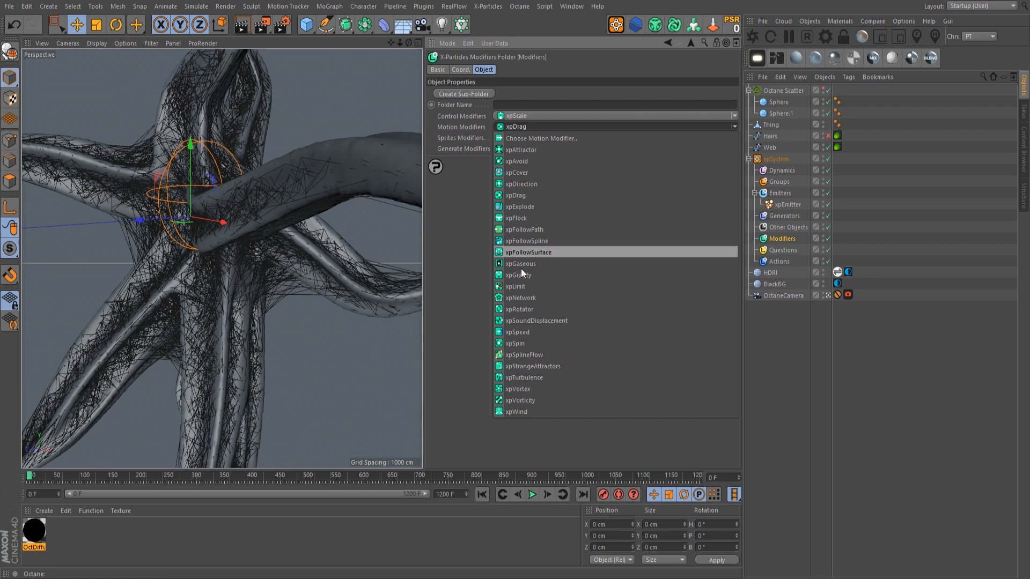
{"action": "left_click", "coordinate": [557, 207]}
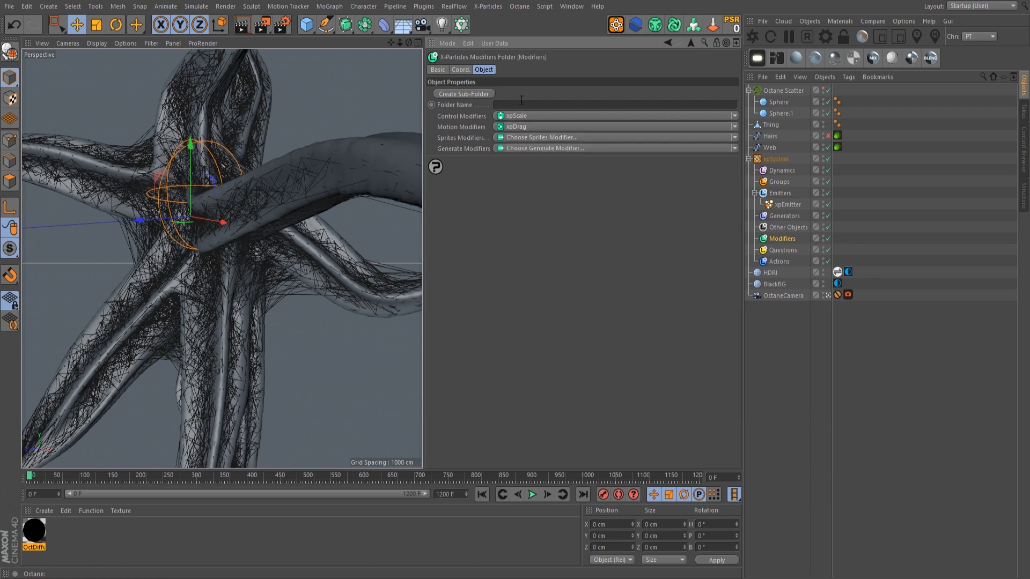
{"action": "left_click", "coordinate": [515, 116]}
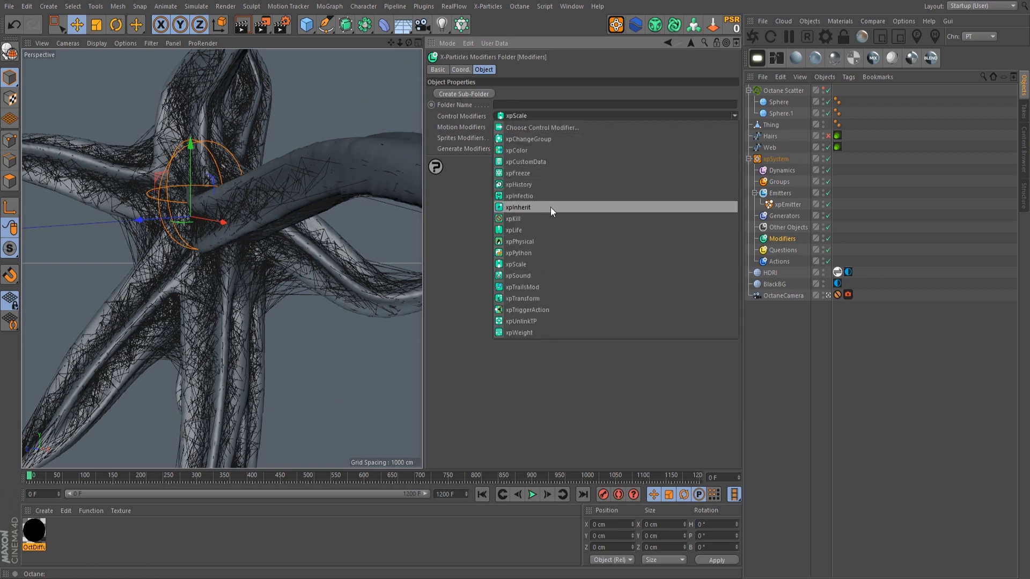
{"action": "left_click", "coordinate": [532, 173]}
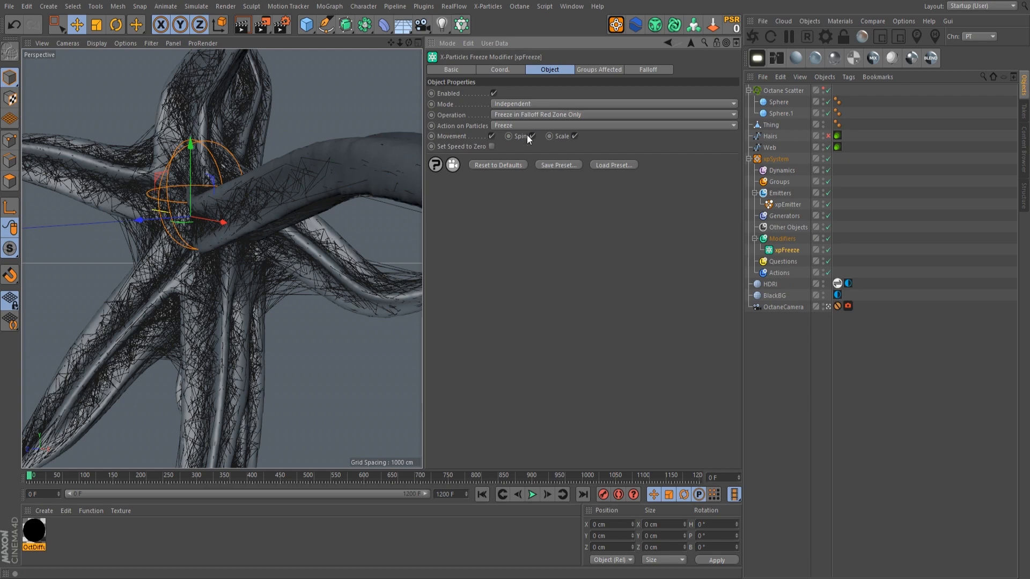
{"action": "left_click", "coordinate": [492, 146]}
{"action": "left_click", "coordinate": [532, 495]}
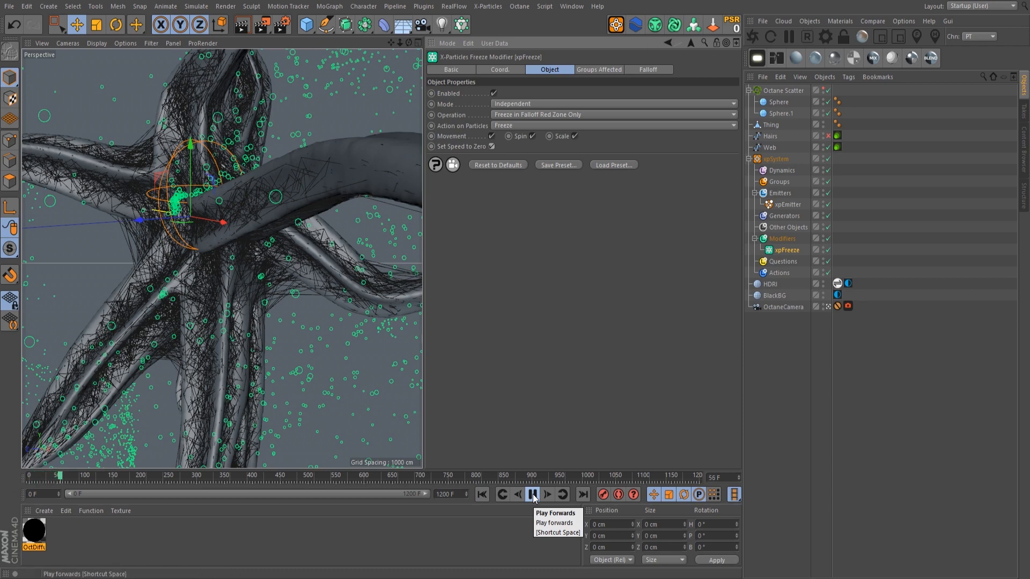
{"action": "left_click", "coordinate": [532, 495]}
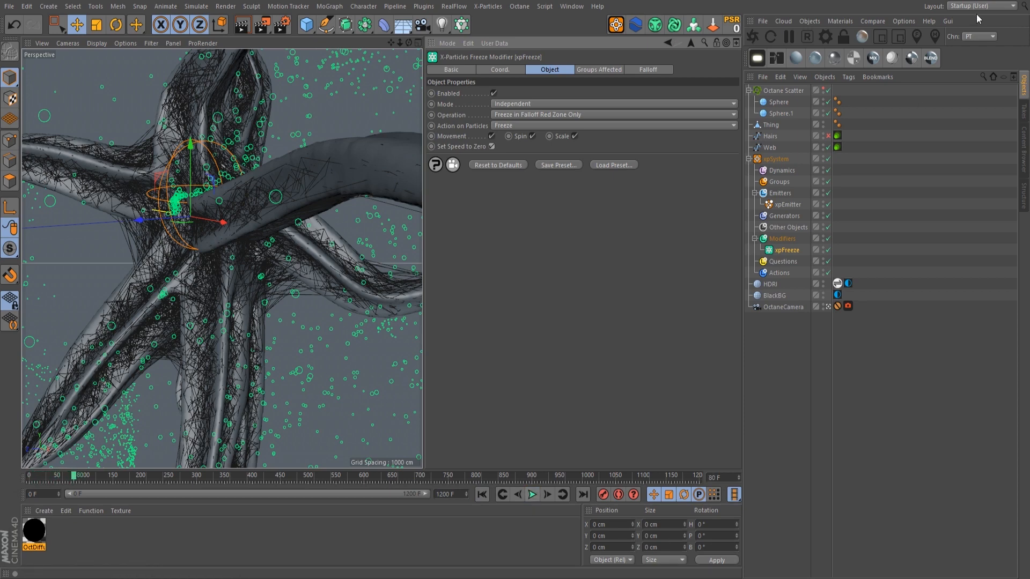
Add an Octane ObjectTag to the xpEmitter and set its particle rendering to Geometry
{"action": "left_click", "coordinate": [786, 204]}
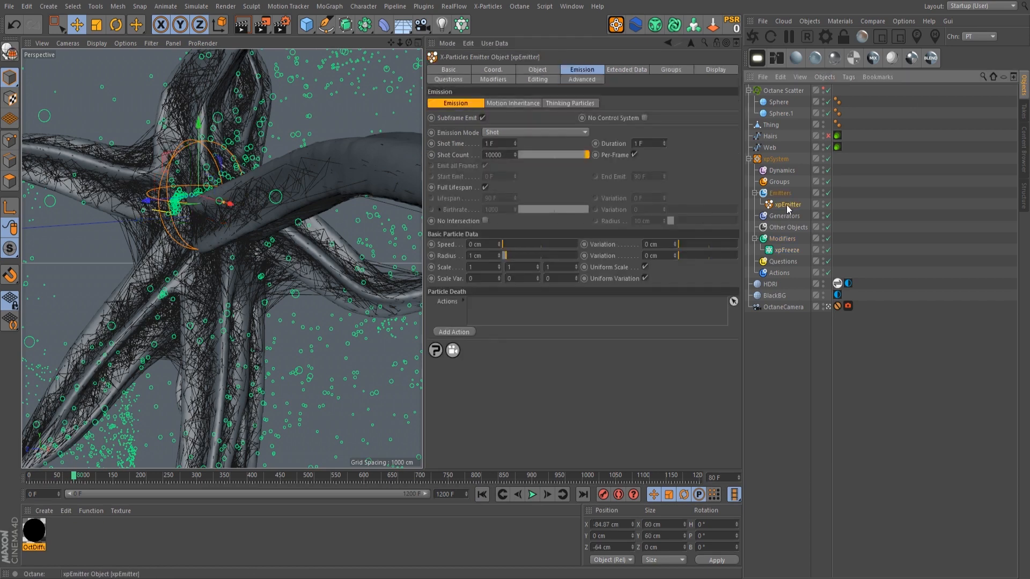
{"action": "right_click", "coordinate": [786, 205]}
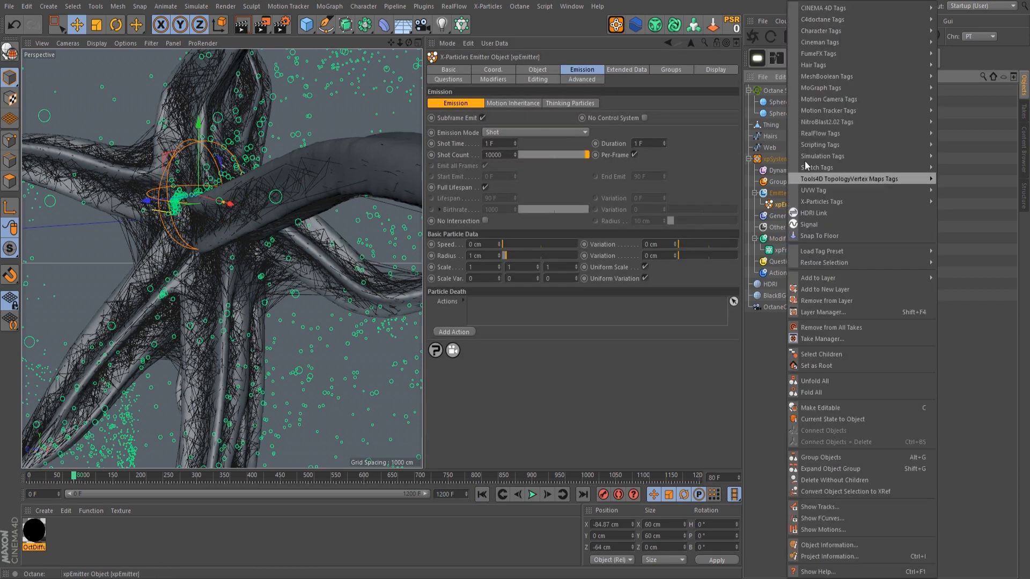
{"action": "mouse_move", "coordinate": [845, 20]}
{"action": "left_click", "coordinate": [971, 53]}
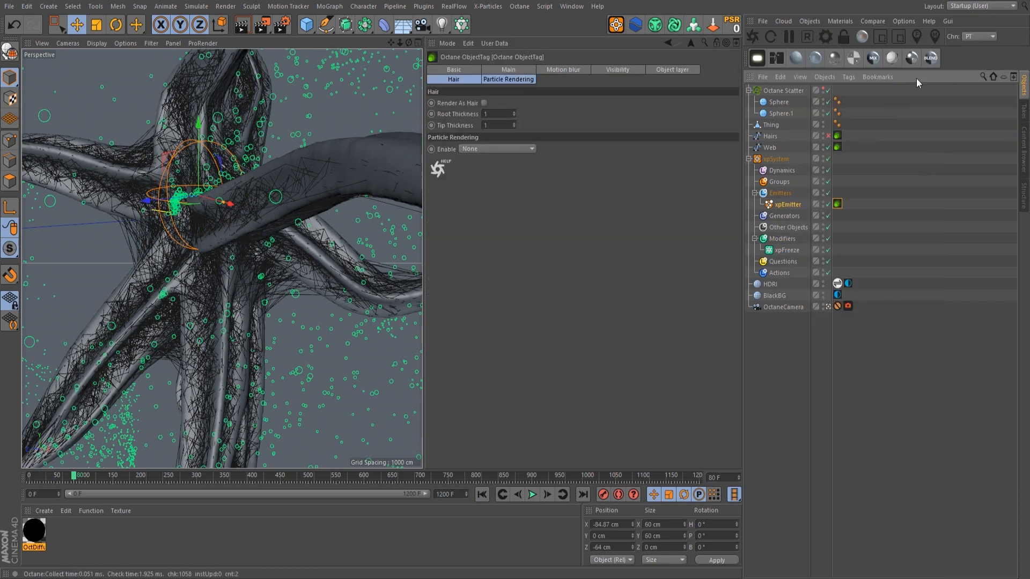
{"action": "left_click", "coordinate": [528, 79]}
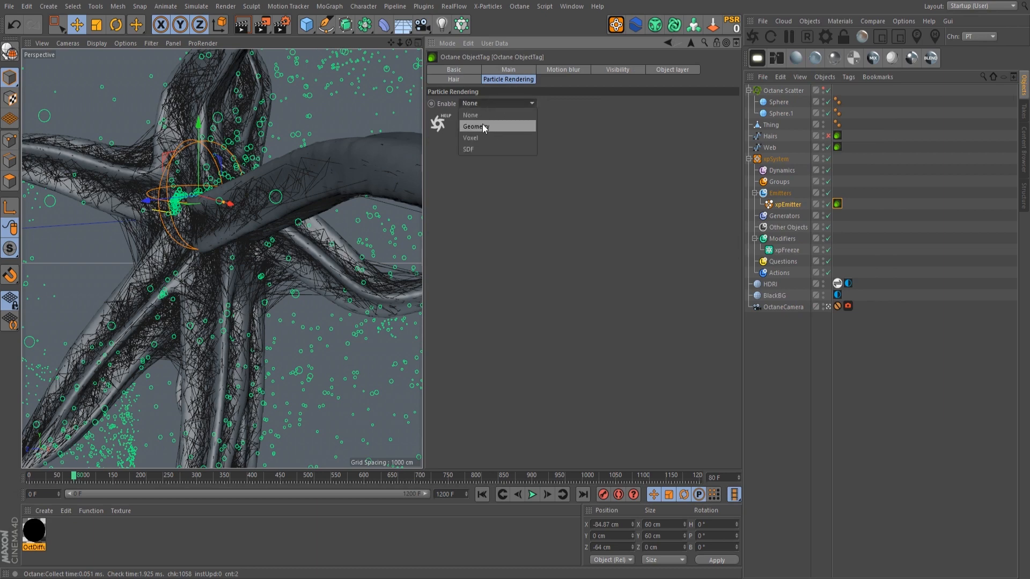
{"action": "left_click", "coordinate": [482, 126]}
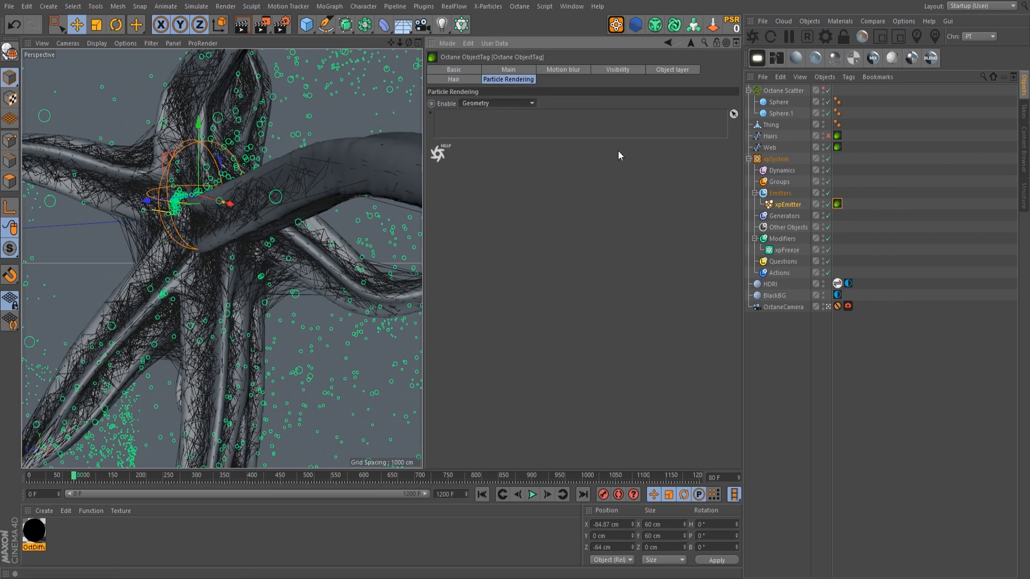
Create a sphere with a radius of 0.2 cm
{"action": "left_click", "coordinate": [306, 24]}
{"action": "left_click", "coordinate": [508, 61]}
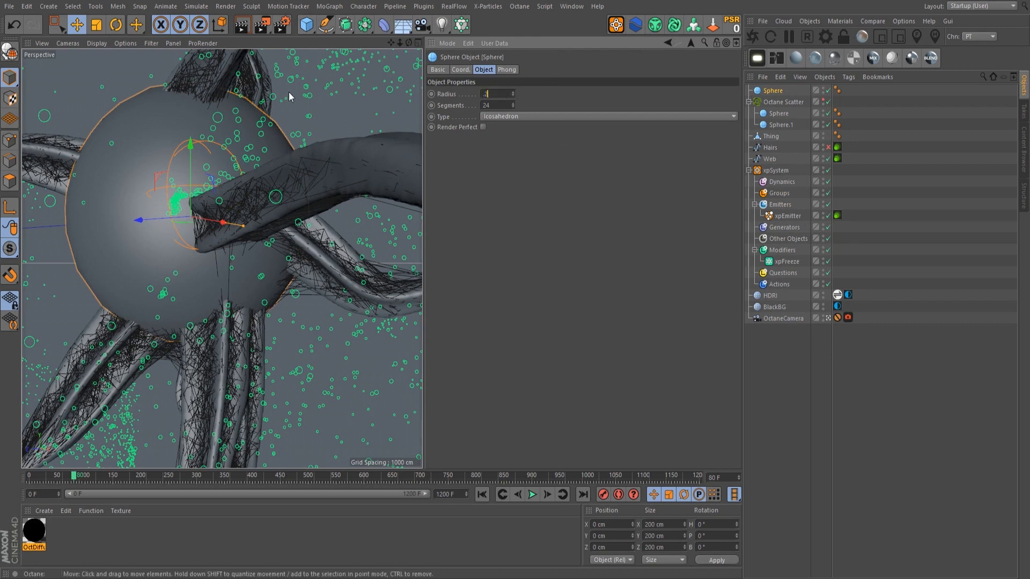
{"action": "type", "text": ".2"}
{"action": "key", "text": "Return"}
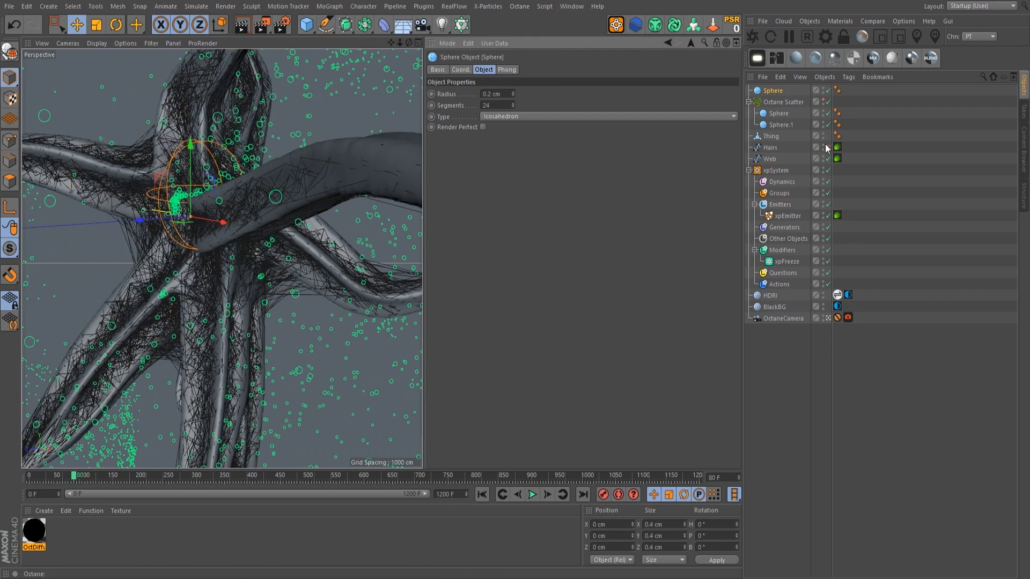
Assign the small sphere as particle geometry in the xpEmitter's Octane ObjectTag and turn on Octane viewport rendering
{"action": "left_click", "coordinate": [837, 215]}
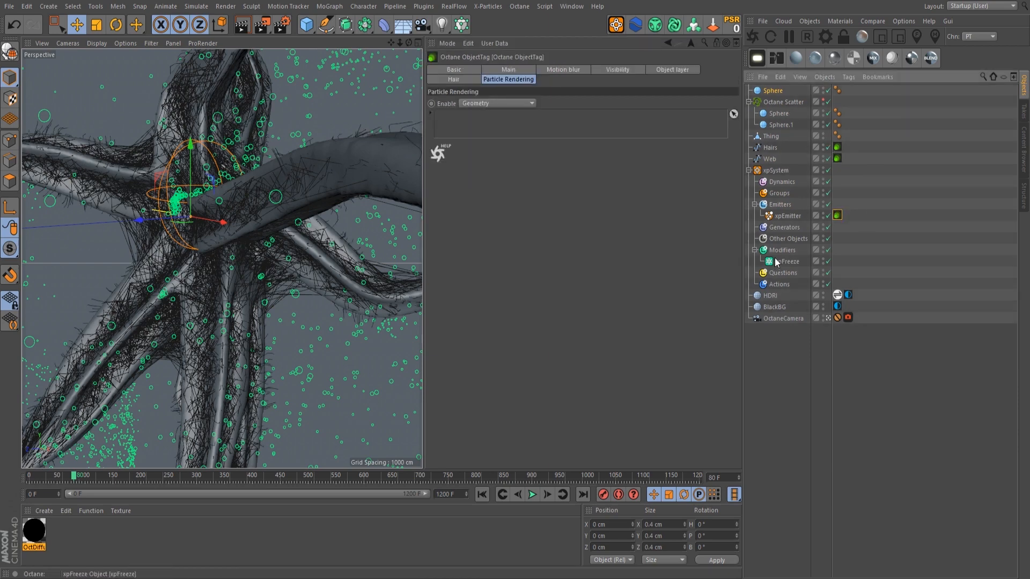
{"action": "left_click_drag", "start_coordinate": [780, 91], "coordinate": [528, 127]}
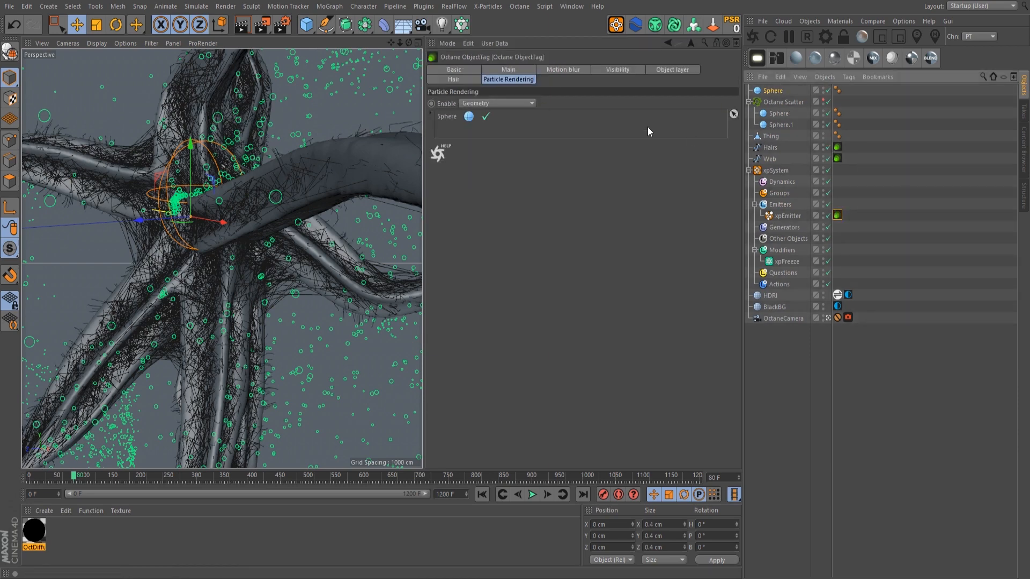
{"action": "left_click", "coordinate": [903, 21]}
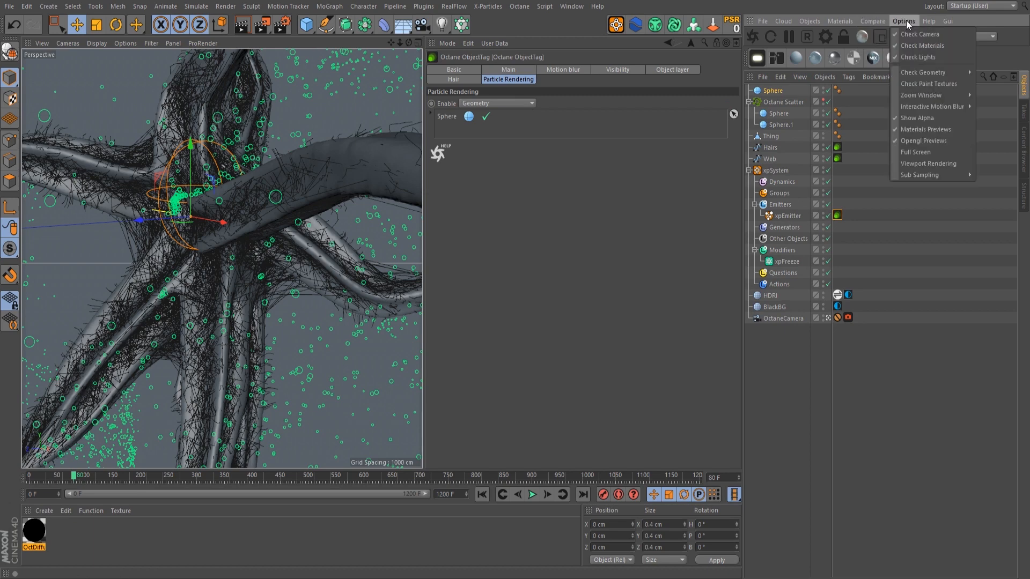
{"action": "left_click", "coordinate": [932, 174]}
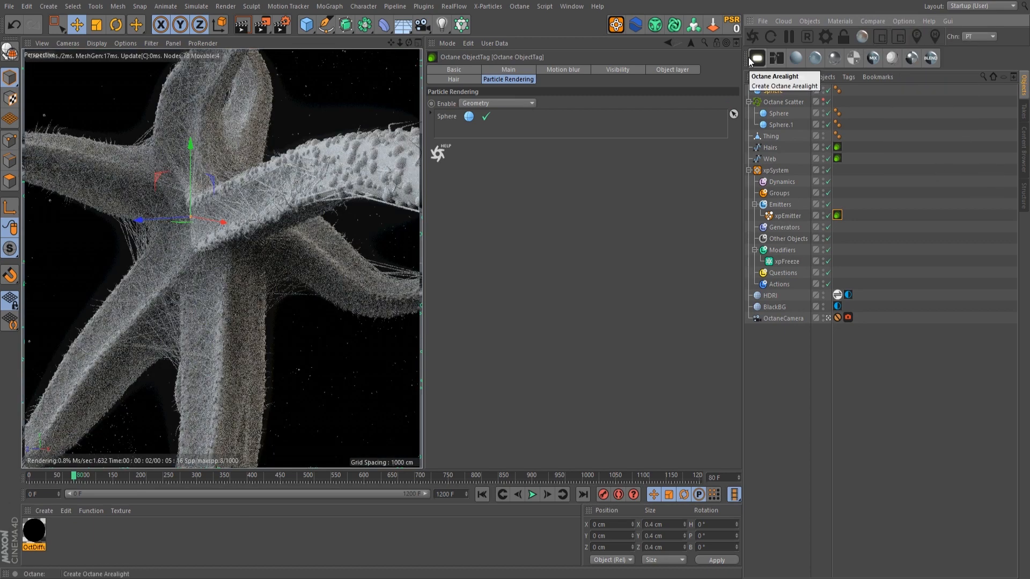
Set the xpEmitter's radius variation to 1 cm and rerun the simulation from frame 0 to frame 22
{"action": "left_click", "coordinate": [797, 217]}
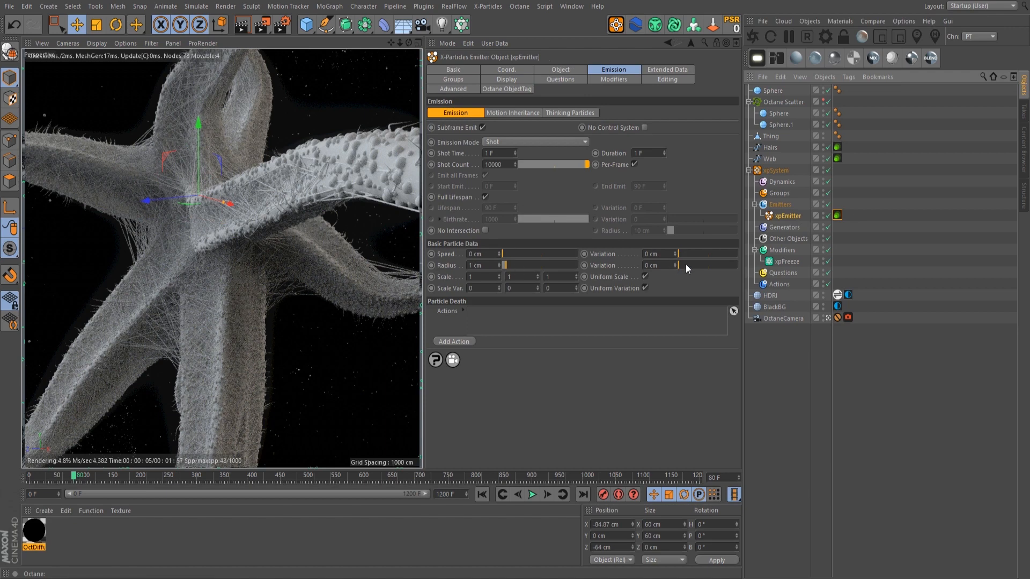
{"action": "left_click", "coordinate": [686, 265]}
{"action": "left_click", "coordinate": [482, 494]}
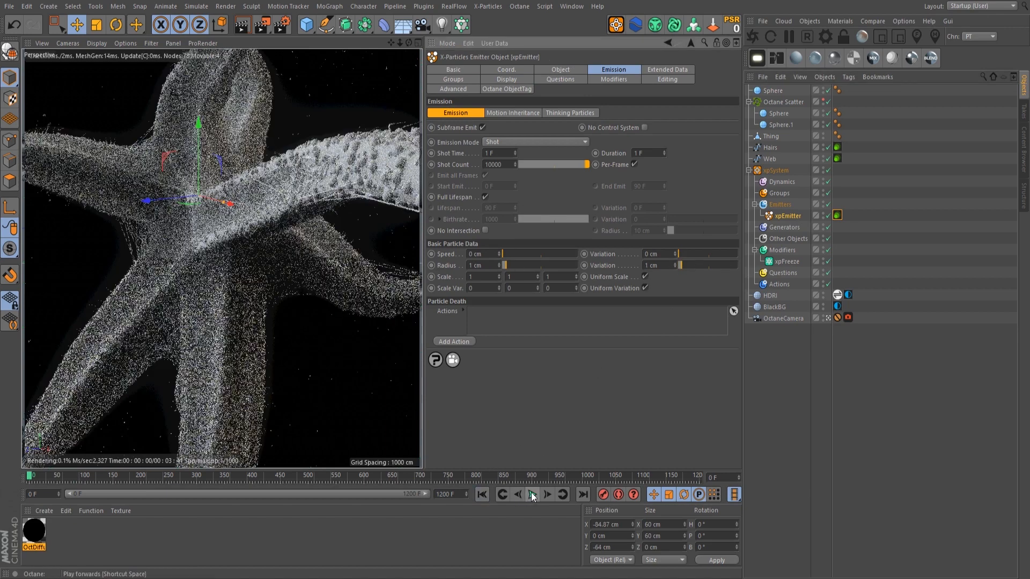
{"action": "left_click", "coordinate": [532, 495]}
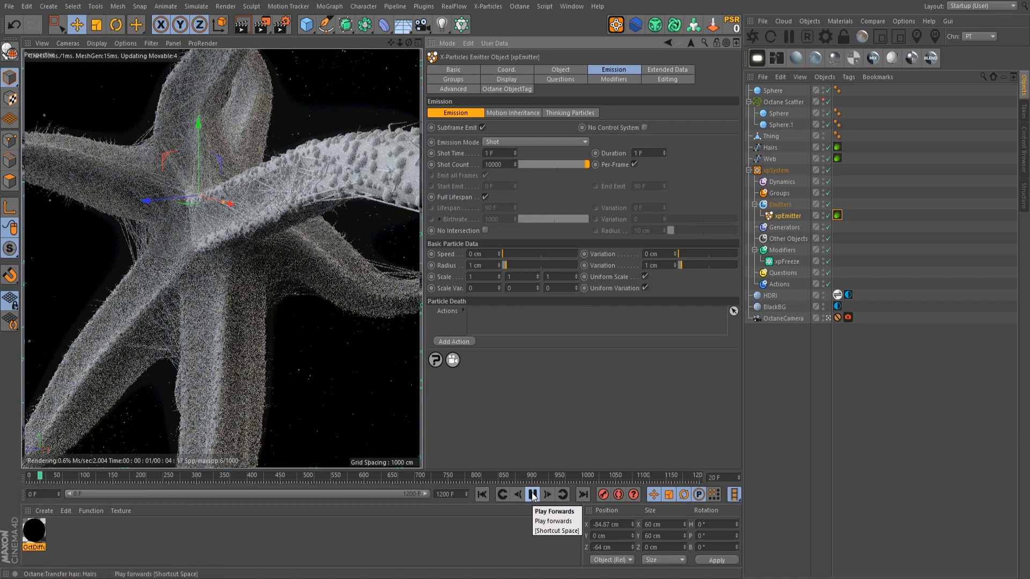
{"action": "left_click", "coordinate": [533, 495]}
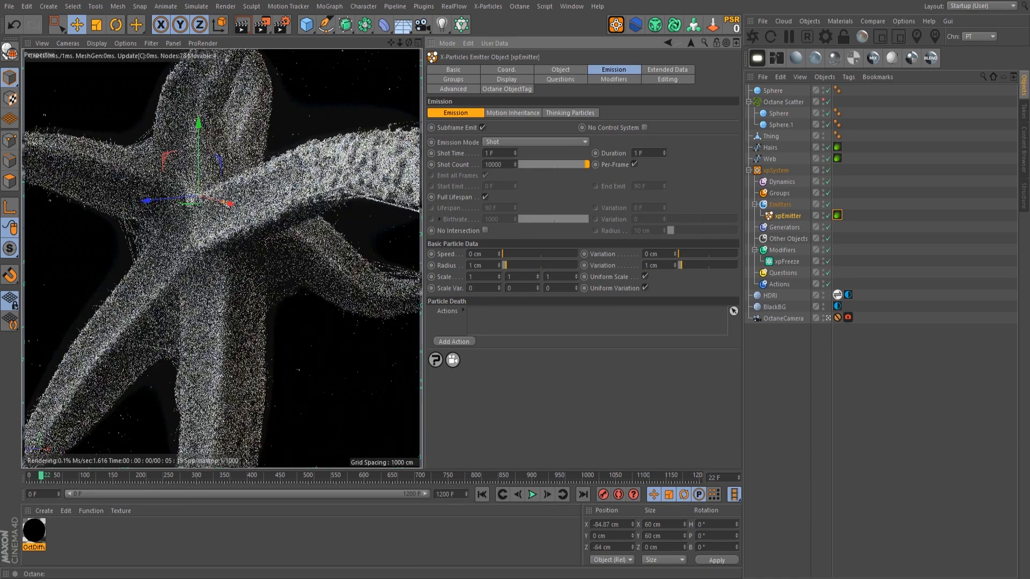
Move the Protection tag from the OctaneCamera to BlackBG and select the unlocked camera
{"action": "left_click", "coordinate": [787, 408]}
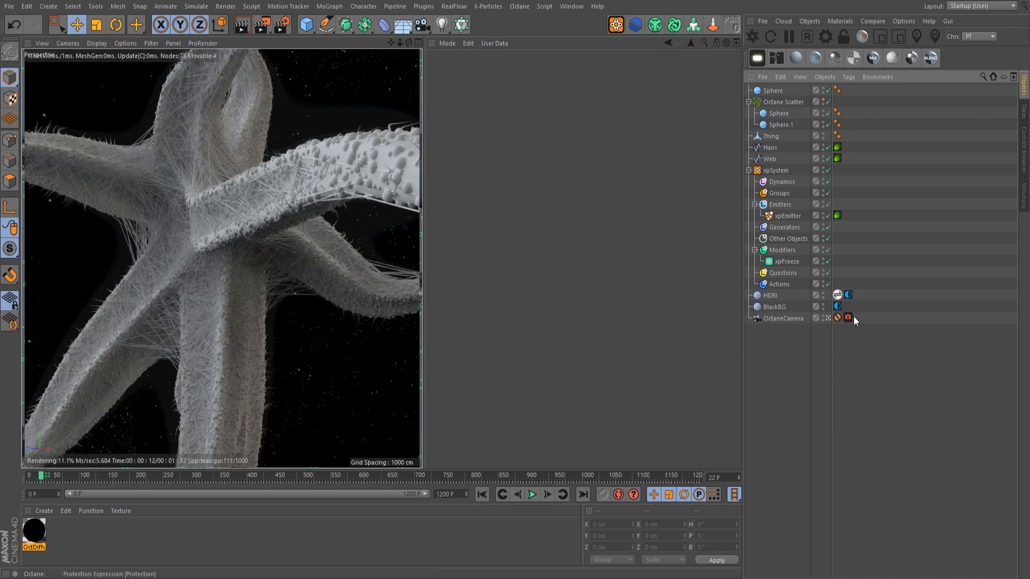
{"action": "left_click", "coordinate": [838, 318]}
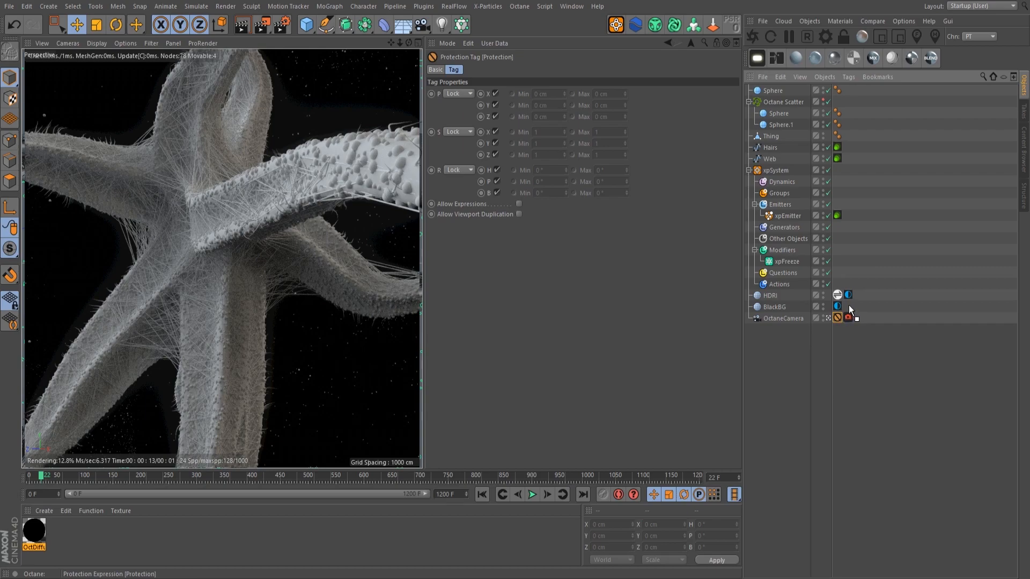
{"action": "left_click_drag", "start_coordinate": [848, 305], "coordinate": [849, 306]}
{"action": "left_click", "coordinate": [782, 318]}
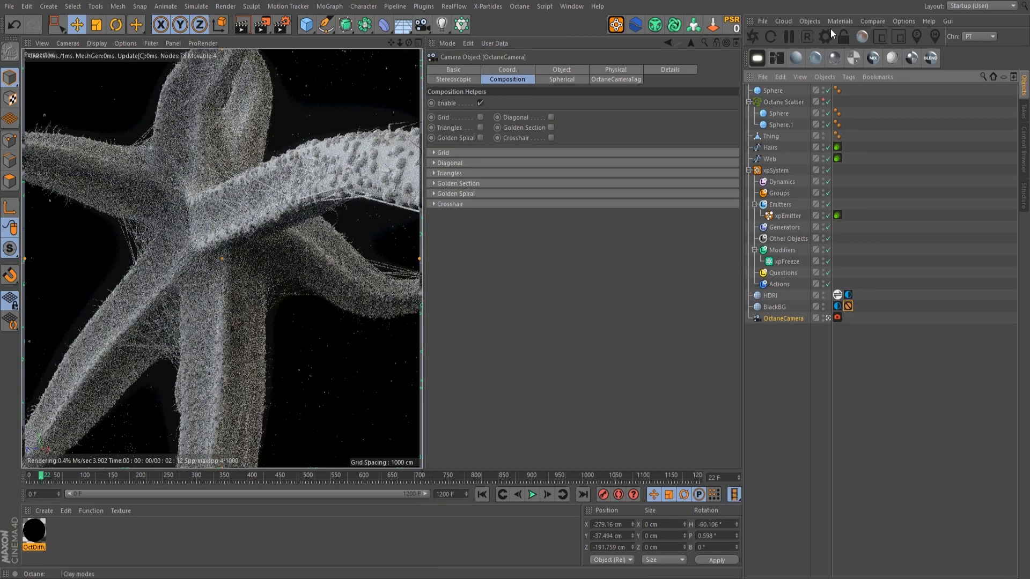
Reframe the creature through the OctaneCamera in a close view of its central body and arms
{"action": "left_click_drag", "start_coordinate": [142, 262], "coordinate": [228, 214], "text": "alt"}
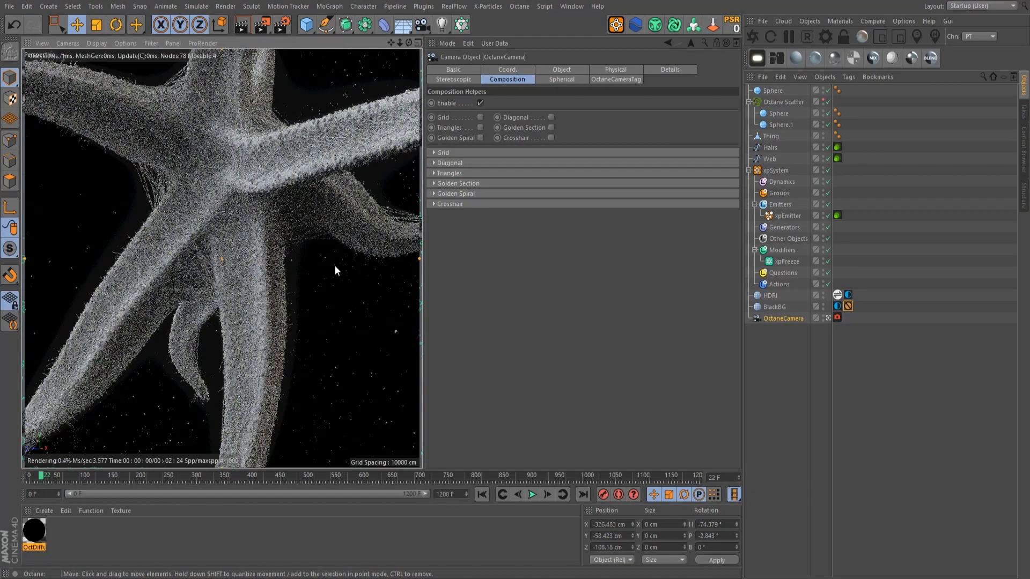
{"action": "middle_click_drag", "start_coordinate": [246, 206], "coordinate": [243, 228], "text": "alt"}
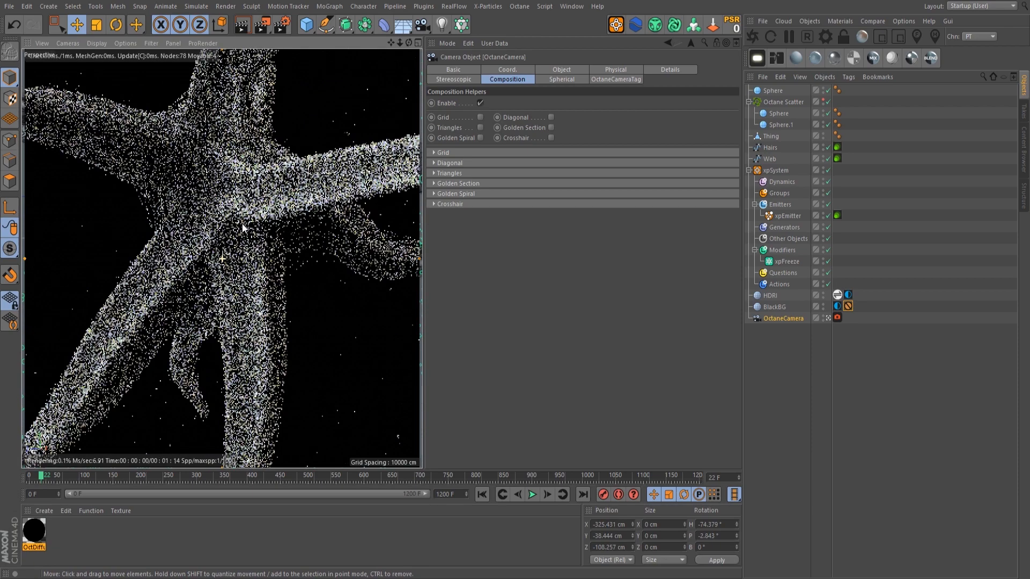
{"action": "left_click_drag", "start_coordinate": [242, 228], "coordinate": [230, 225], "text": "alt"}
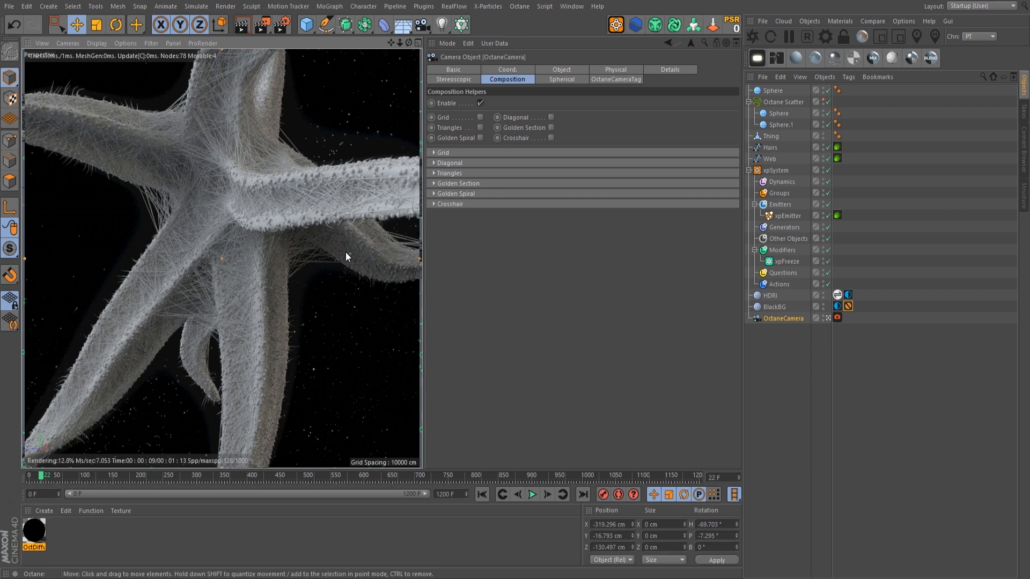
Delete the black OctDiffuse material from the scene, keeping the OctaneCamera as the active view
{"action": "left_click", "coordinate": [33, 539]}
{"action": "key", "text": "Delete"}
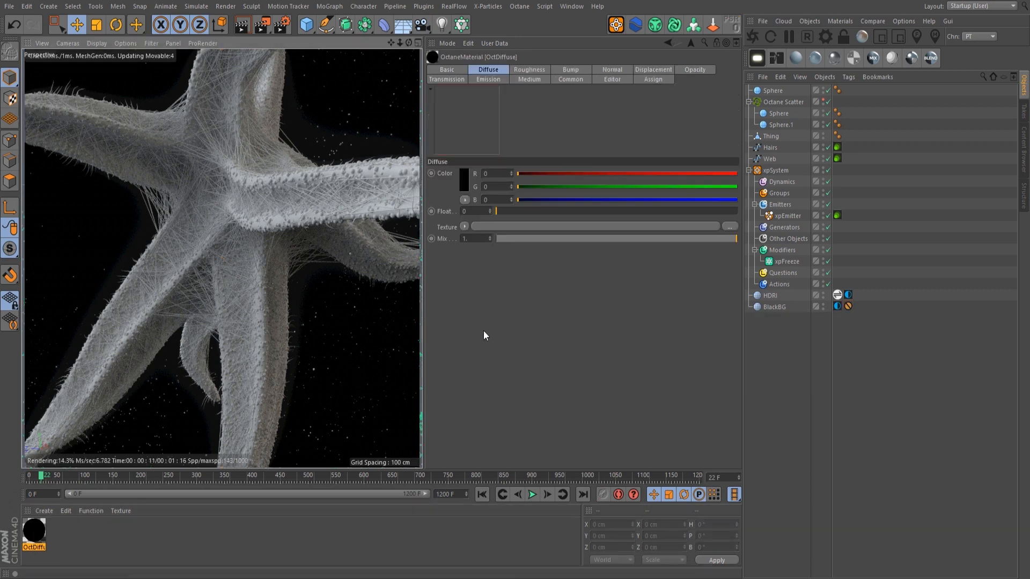
{"action": "key", "text": "ctrl+z"}
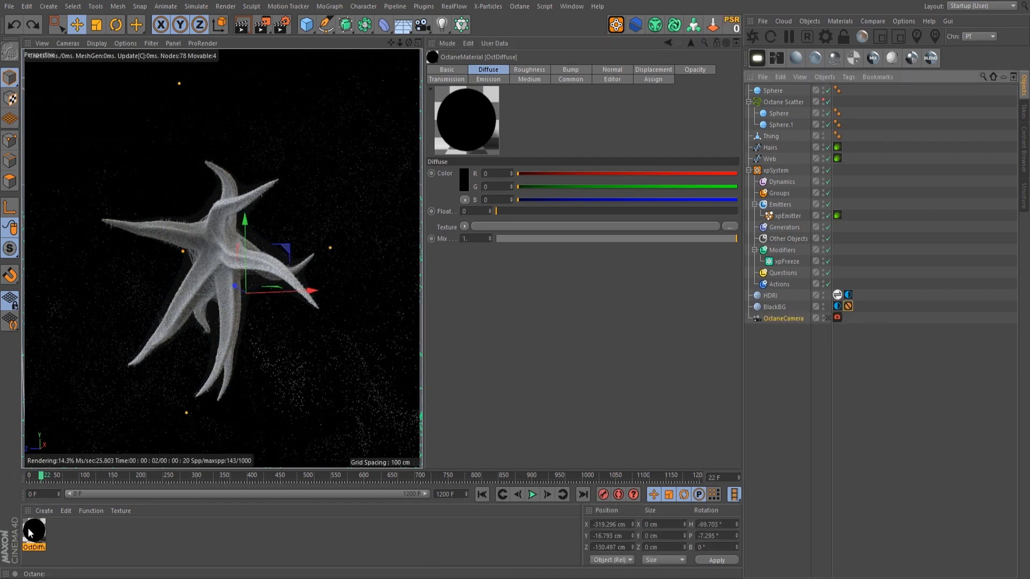
{"action": "left_click", "coordinate": [31, 532]}
{"action": "key", "text": "Delete"}
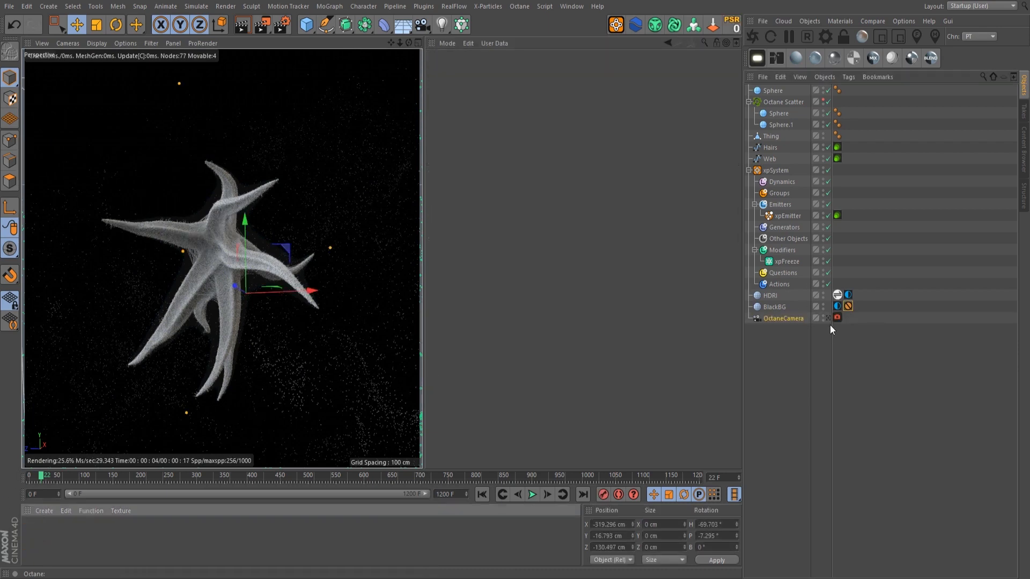
{"action": "left_click", "coordinate": [828, 319]}
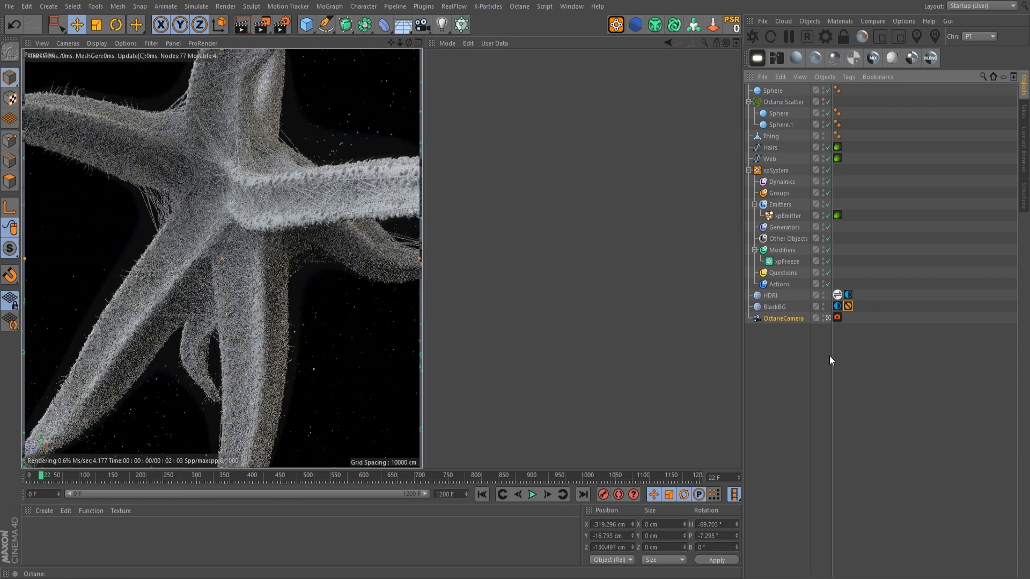
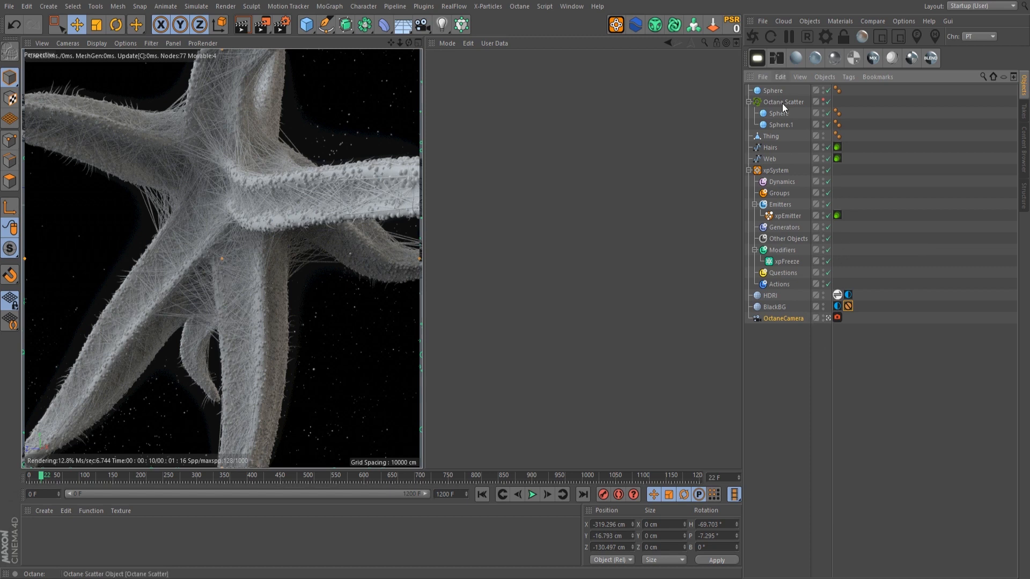
Duplicate the Thing mesh and add a Topowire generator to the copy
{"action": "left_click", "coordinate": [747, 102]}
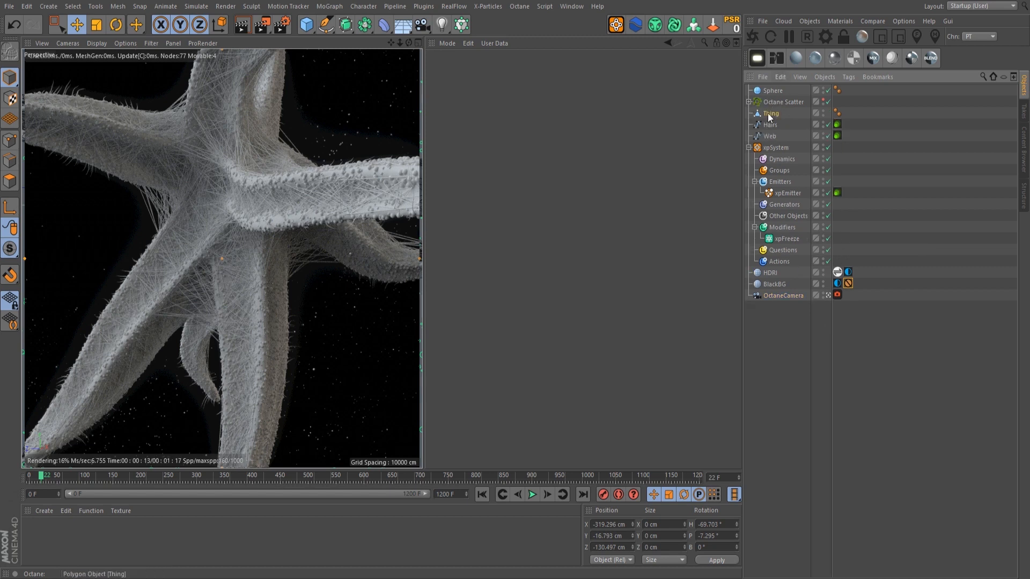
{"action": "left_click", "coordinate": [770, 112]}
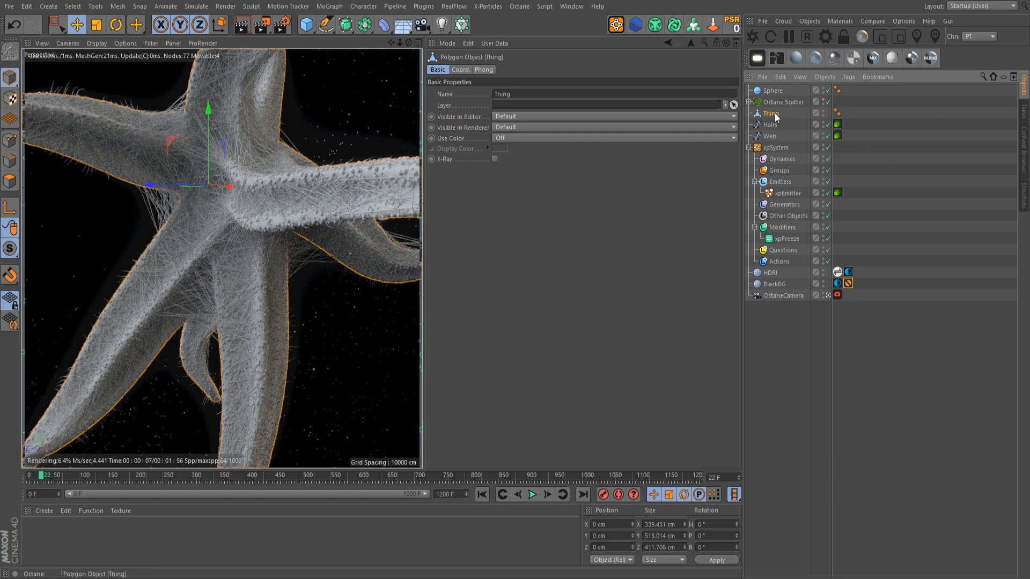
{"action": "left_click_drag", "start_coordinate": [773, 114], "coordinate": [772, 120], "text": "ctrl"}
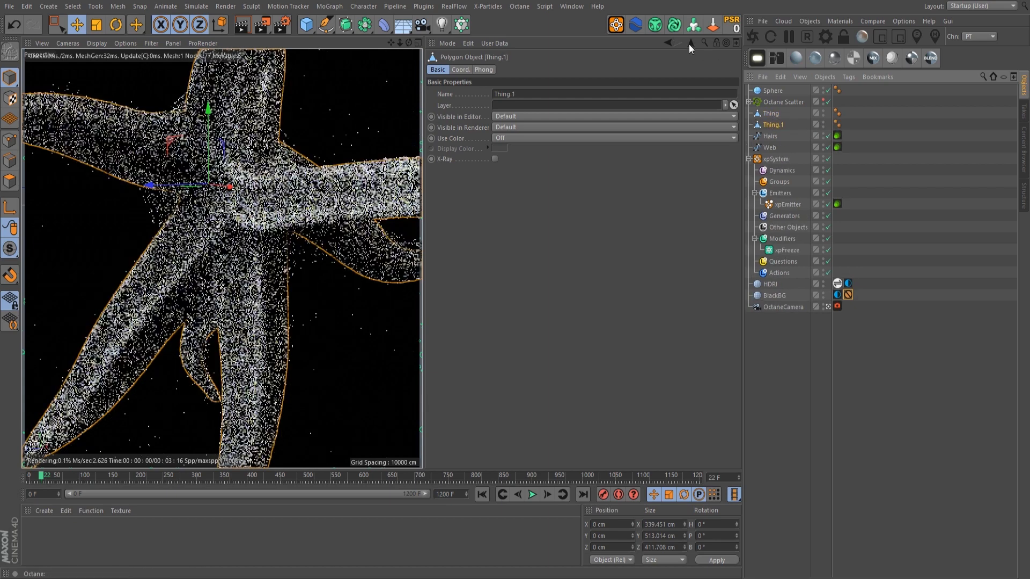
{"action": "left_click", "coordinate": [674, 24]}
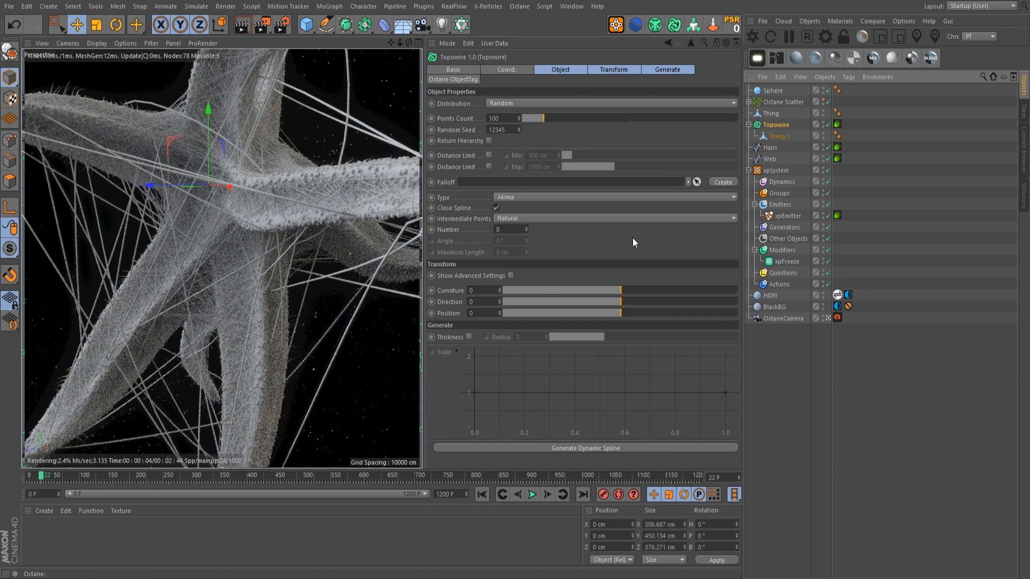
Enable thickness on the Topowire with a radius of 0.3
{"action": "left_click", "coordinate": [674, 70]}
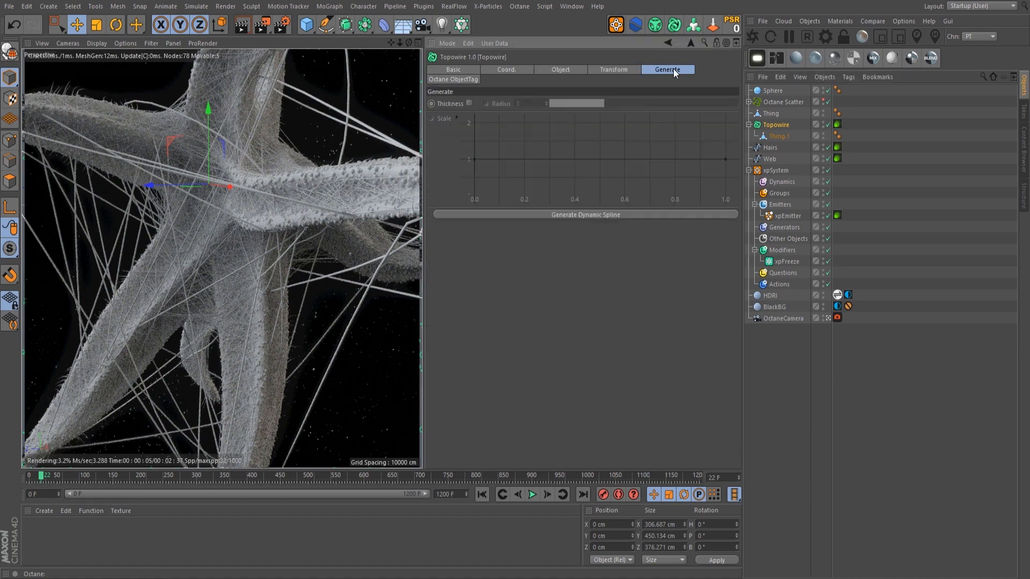
{"action": "left_click", "coordinate": [469, 103]}
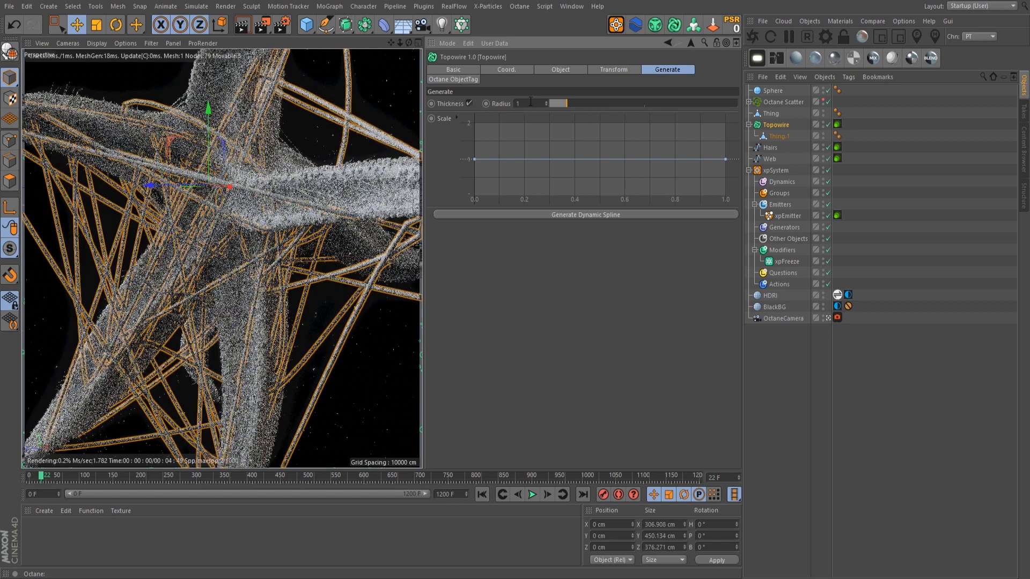
{"action": "left_click_drag", "start_coordinate": [525, 103], "coordinate": [462, 100]}
{"action": "type", "text": ".3"}
{"action": "key", "text": "Return"}
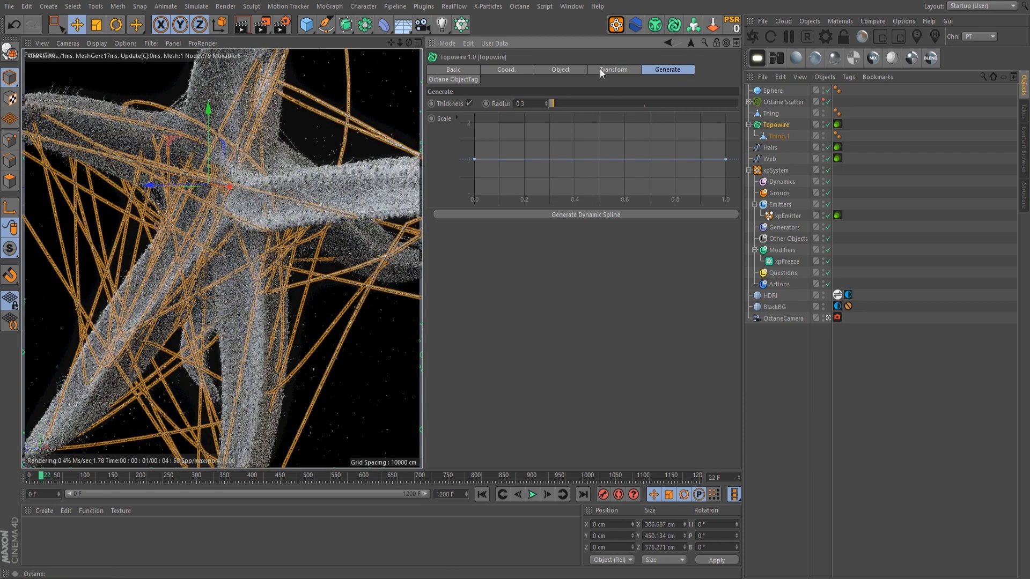
Set the Topowire's curvature to about -131 so the wires sag downward
{"action": "left_click_drag", "start_coordinate": [561, 69], "coordinate": [647, 69]}
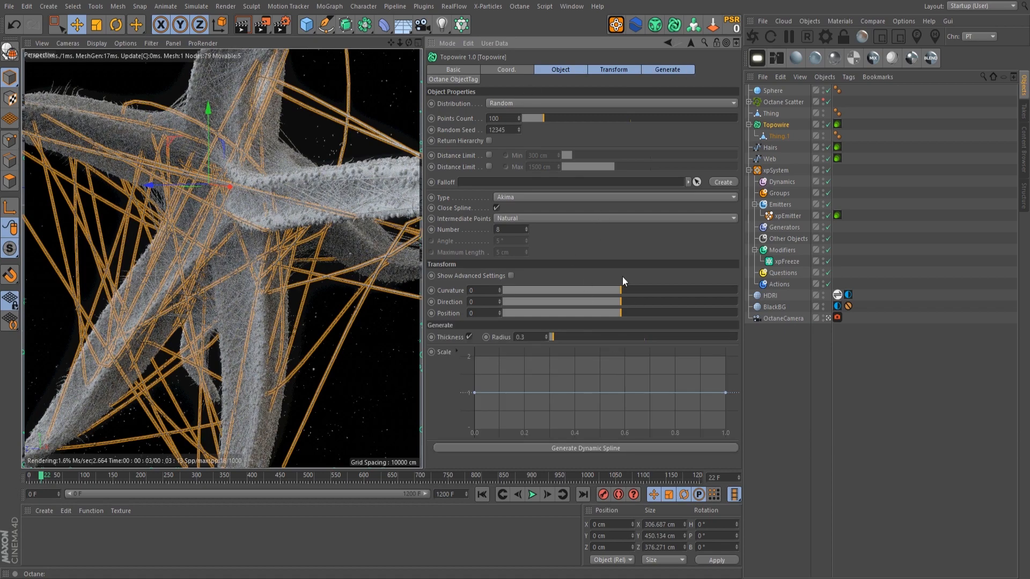
{"action": "left_click_drag", "start_coordinate": [617, 292], "coordinate": [591, 291]}
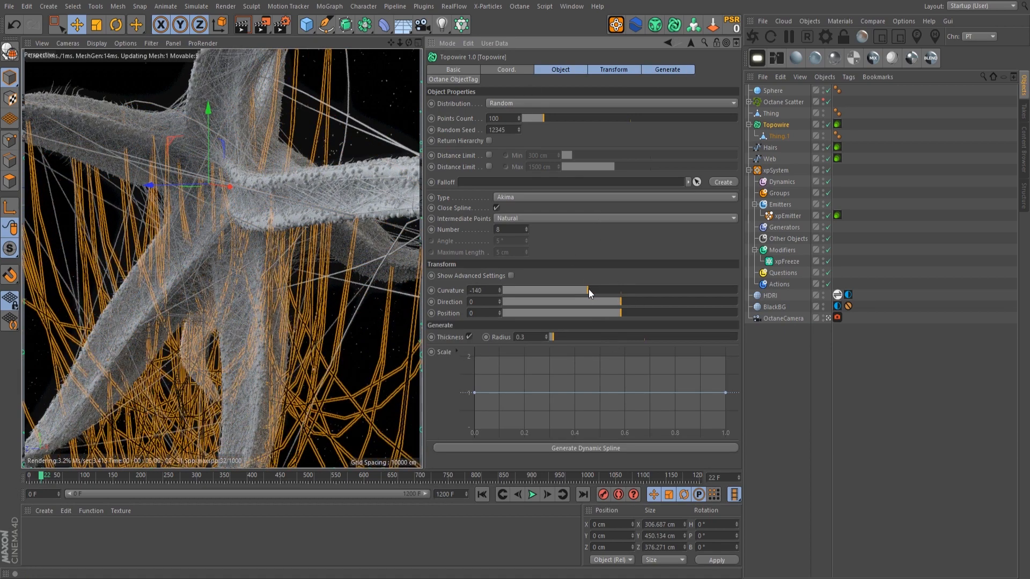
{"action": "left_click", "coordinate": [764, 382]}
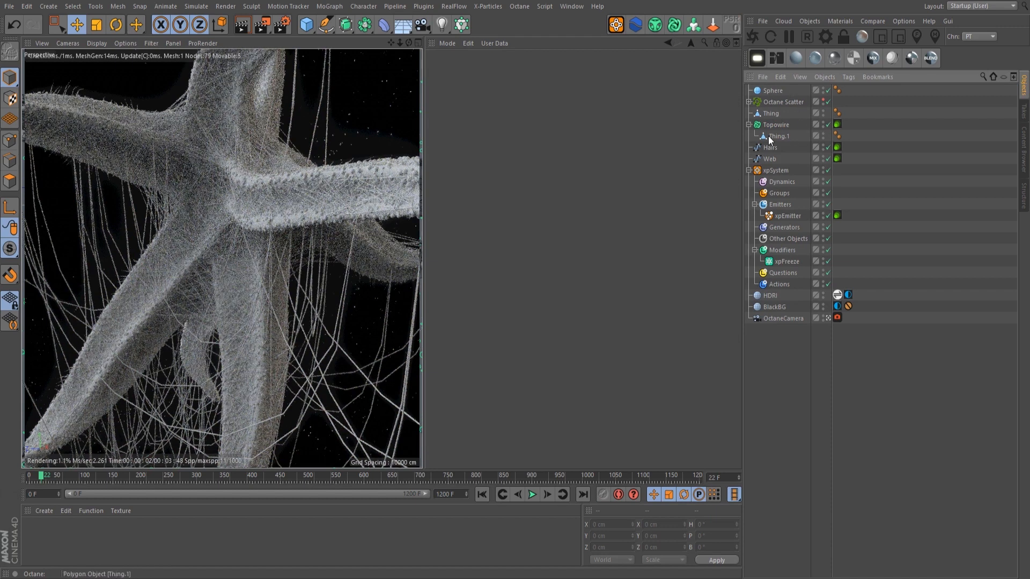
Set the Topowire's spline type to Bezier and its intermediate points to Subdivided
{"action": "left_click", "coordinate": [777, 125]}
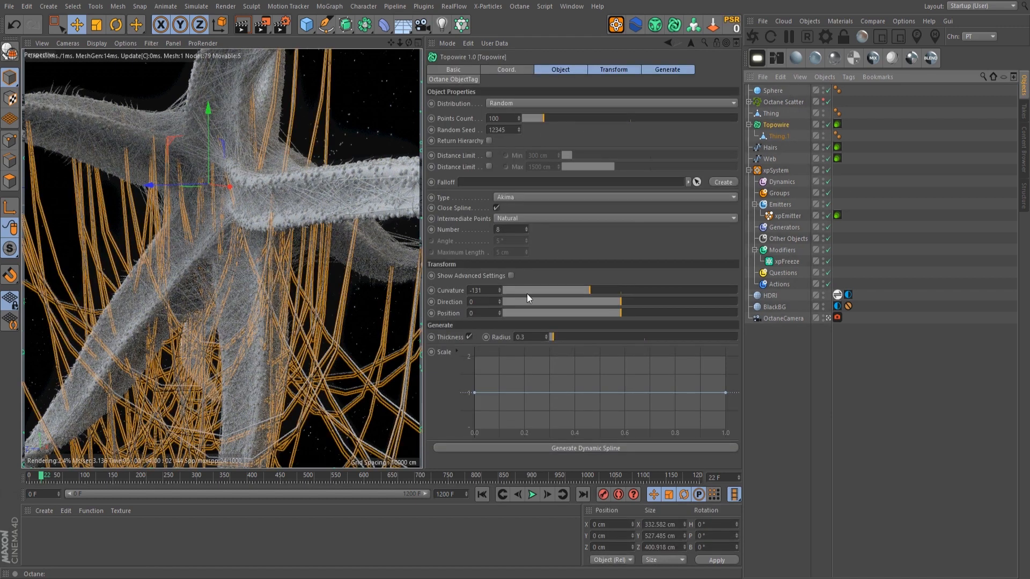
{"action": "left_click", "coordinate": [526, 195]}
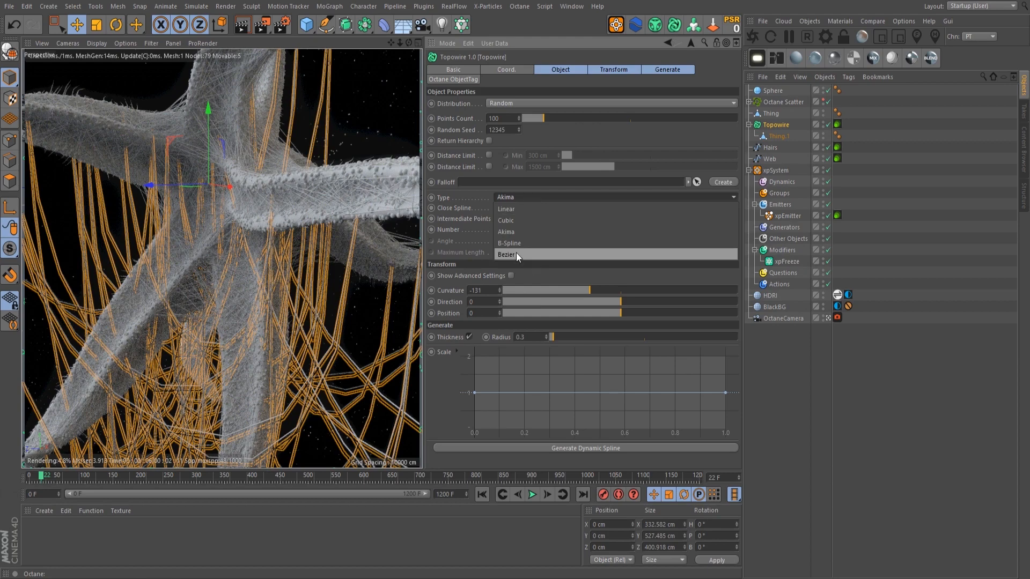
{"action": "left_click", "coordinate": [516, 253]}
{"action": "left_click", "coordinate": [560, 220]}
{"action": "left_click", "coordinate": [523, 275]}
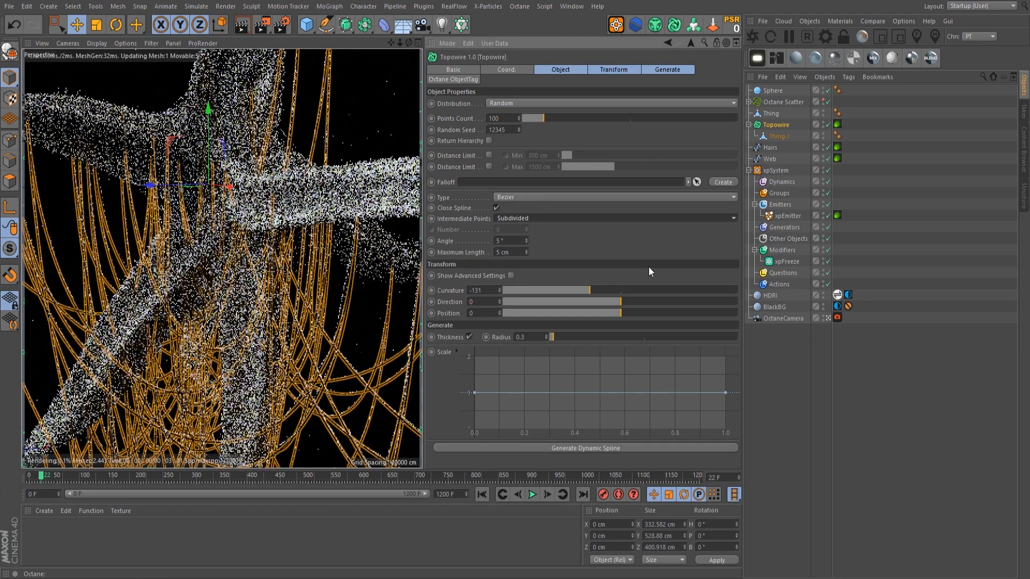
{"action": "left_click", "coordinate": [799, 337]}
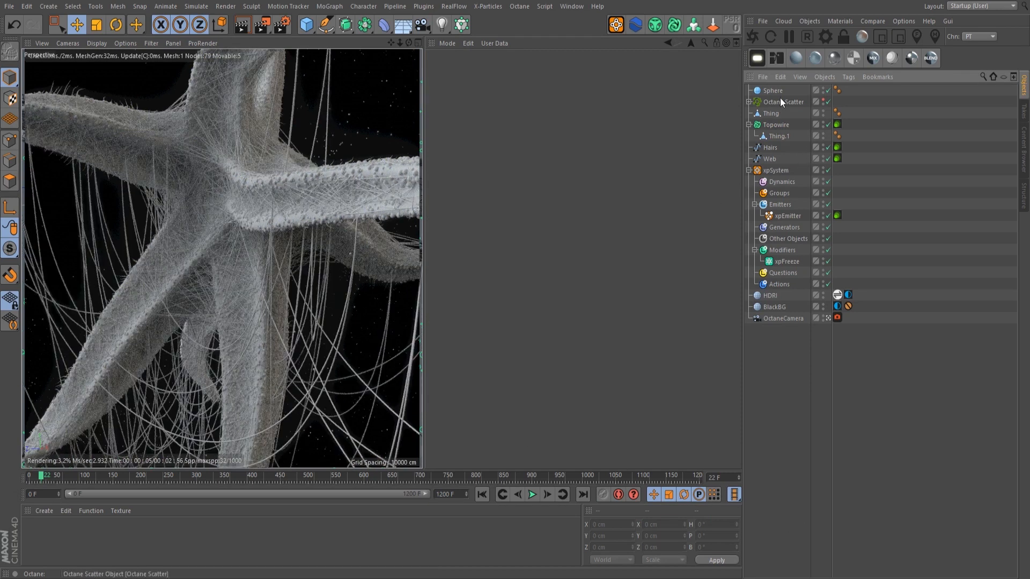
Reduce the sag of the Topowire's wires by setting the curvature to about -85
{"action": "left_click", "coordinate": [778, 124]}
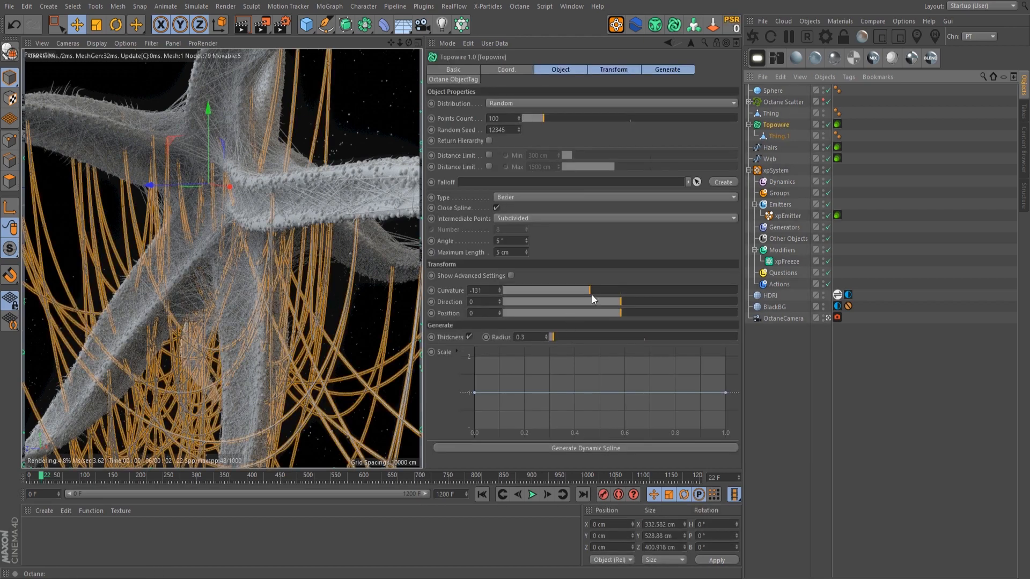
{"action": "left_click_drag", "start_coordinate": [591, 295], "coordinate": [603, 290]}
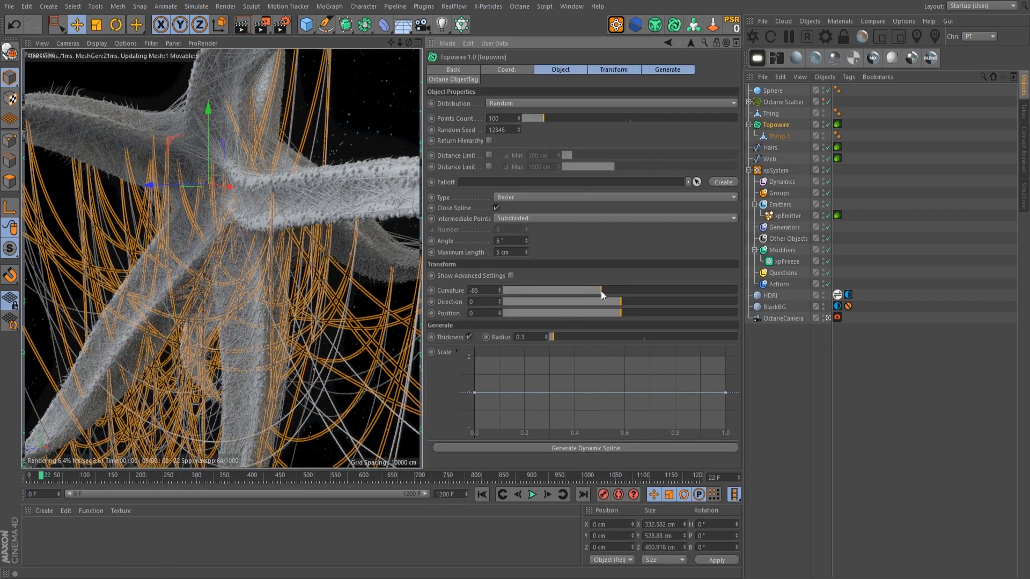
{"action": "left_click", "coordinate": [864, 403]}
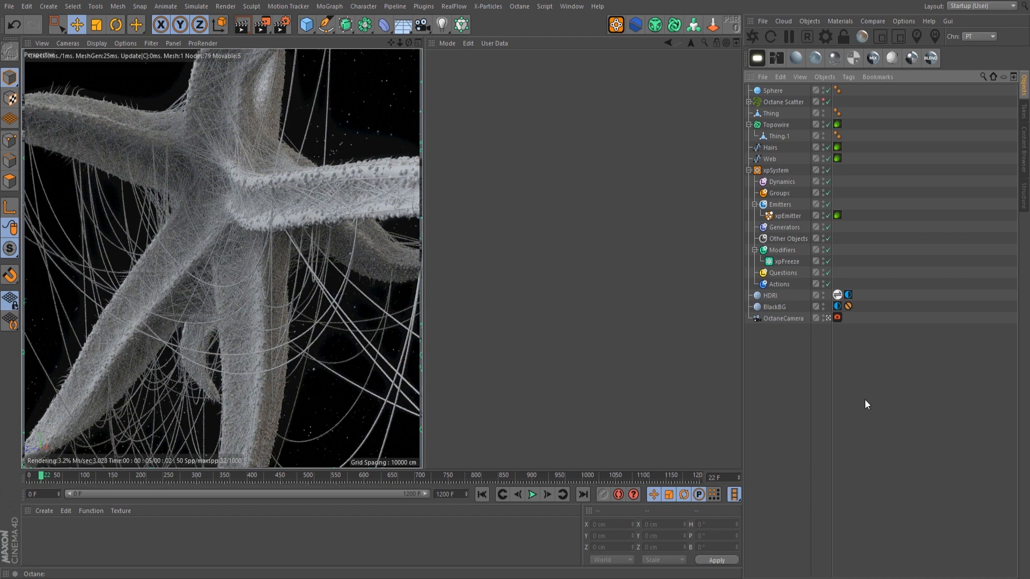
Delete the Topowire generator together with the duplicated Thing mesh inside it
{"action": "left_click", "coordinate": [777, 125]}
{"action": "key", "text": "Delete"}
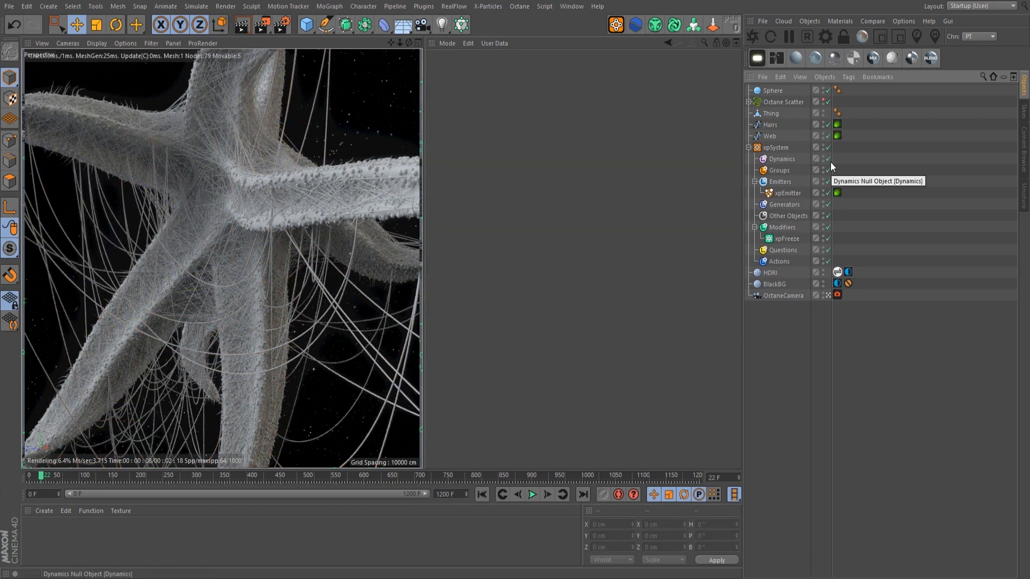
{"action": "left_click", "coordinate": [774, 113]}
{"action": "left_click", "coordinate": [775, 338]}
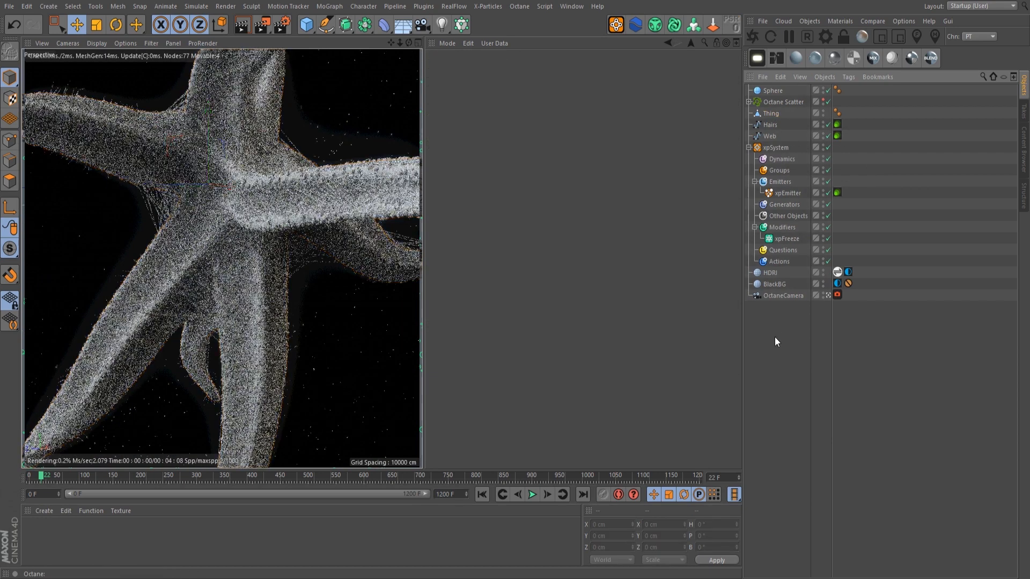